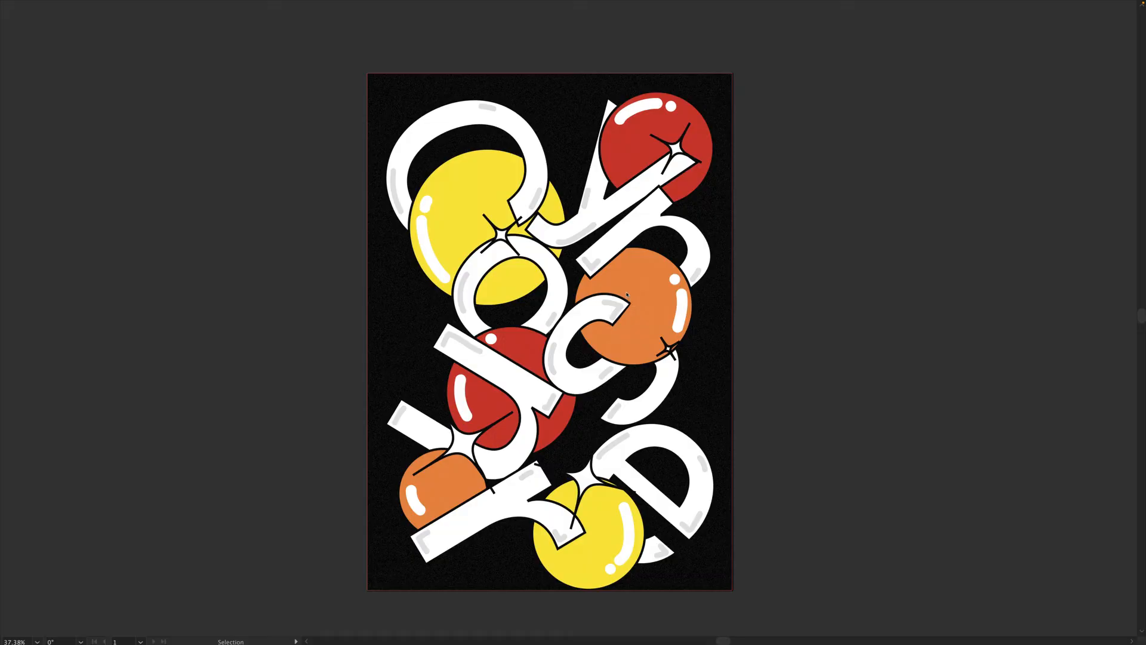
- Create a new 1700 × 2400 px portrait document in RGB color mode
{"action": "key", "text": "super+n"}
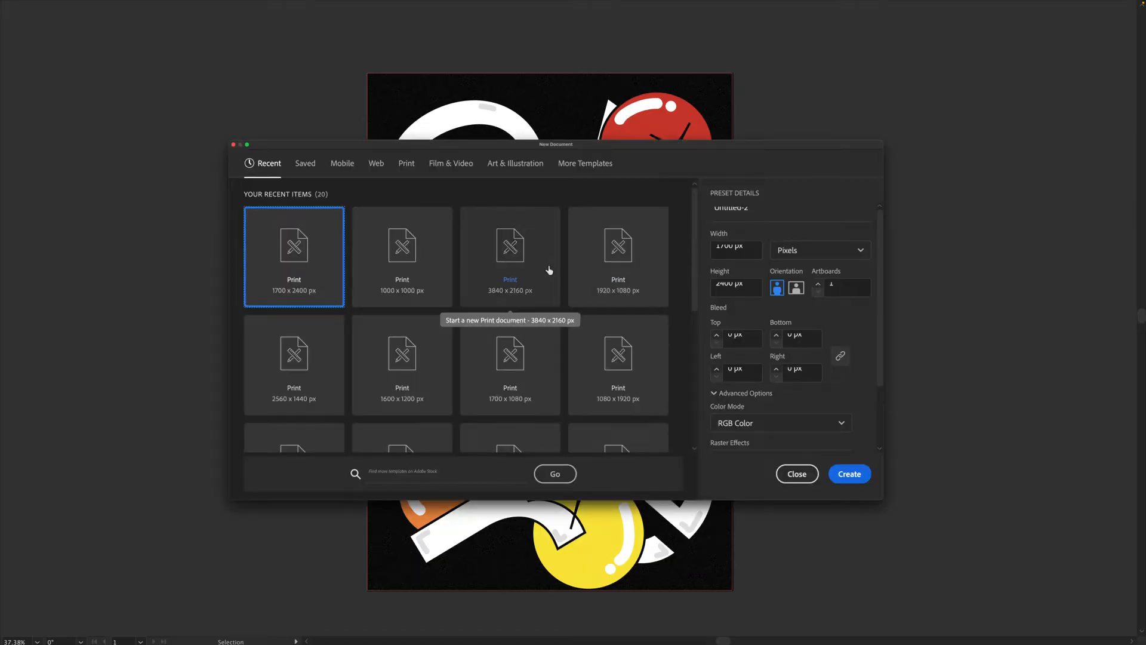
{"action": "left_click", "coordinate": [751, 256]}
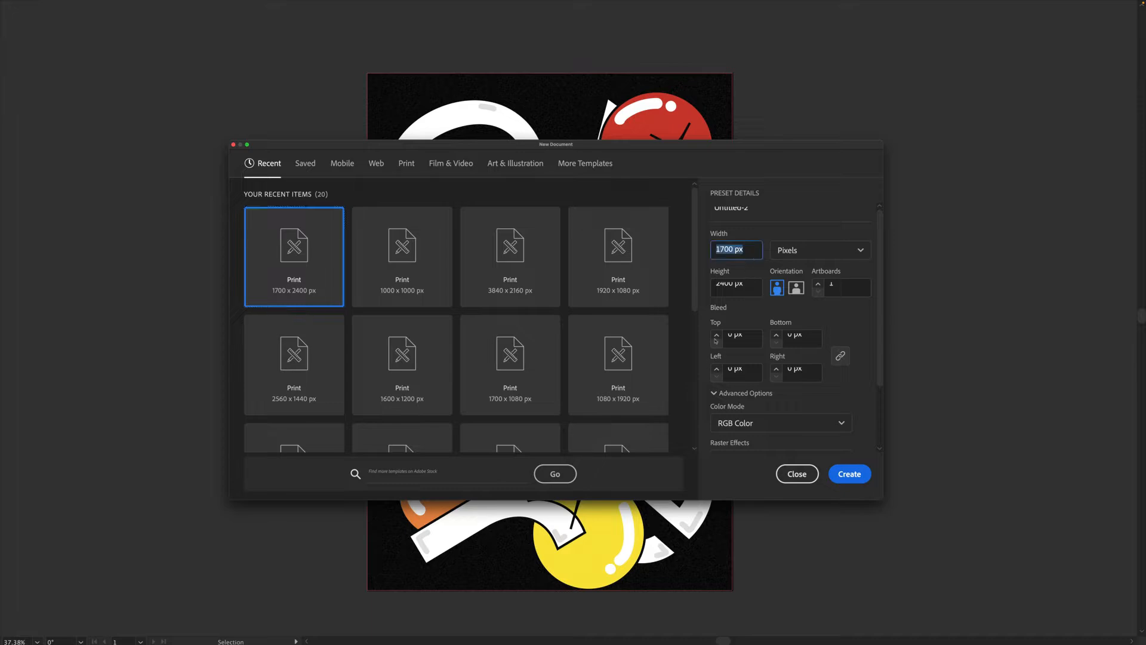
{"action": "left_click", "coordinate": [742, 289]}
{"action": "left_click", "coordinate": [861, 474]}
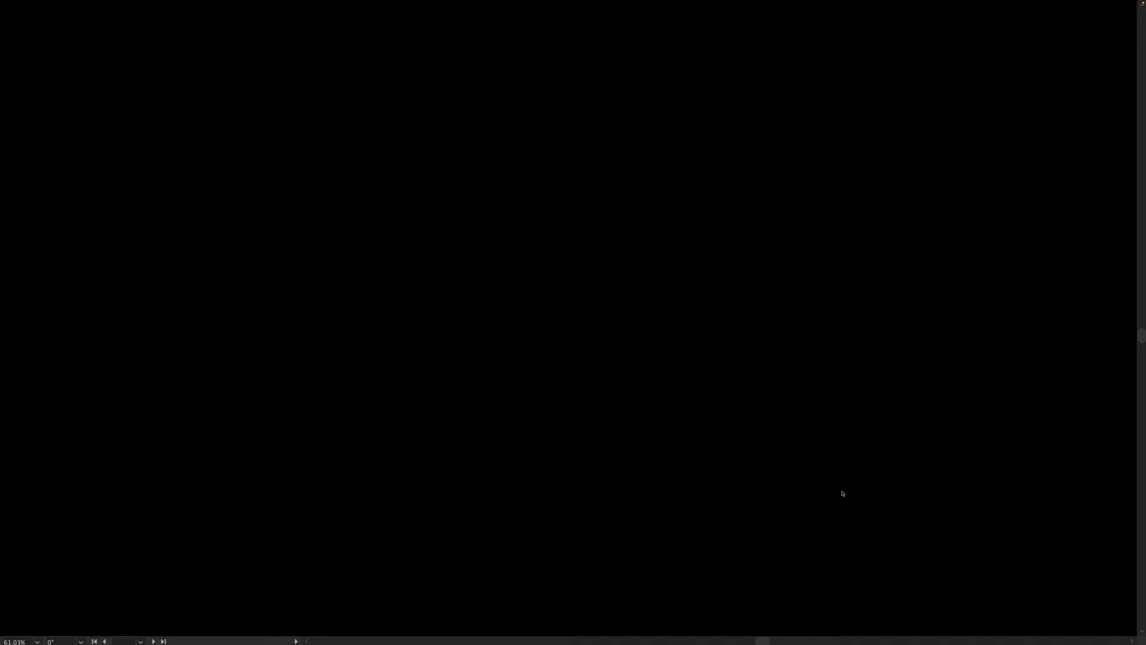
- Show the hidden interface panels and switch to the normal screen mode with the whole artboard in view
{"action": "key", "text": "z"}
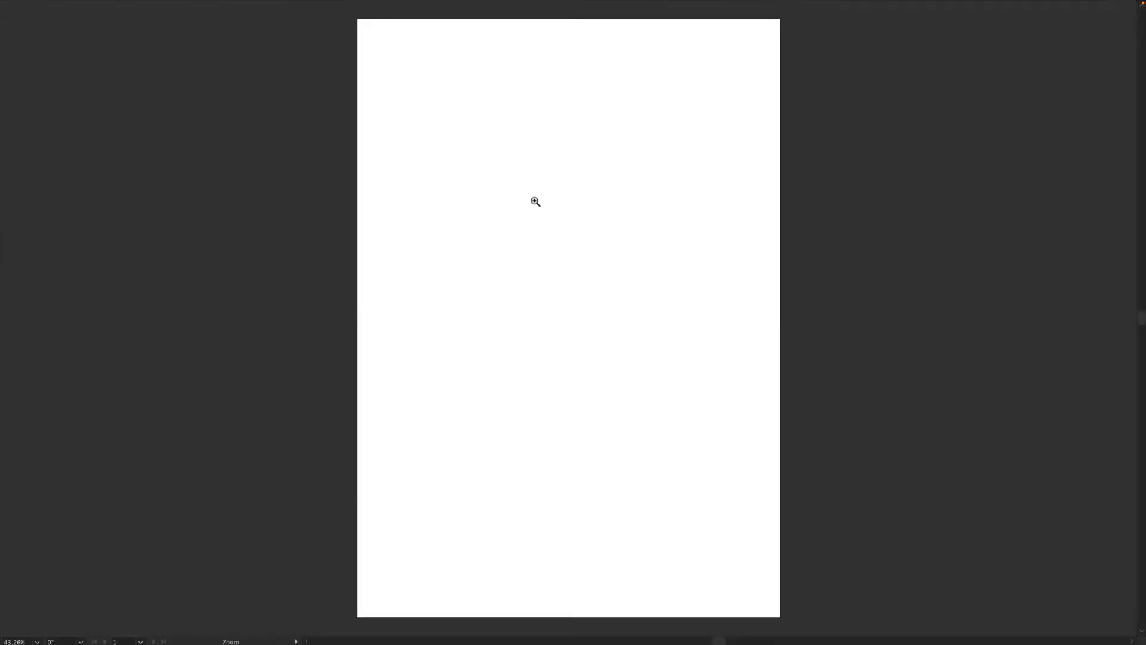
{"action": "key", "text": "Tab"}
{"action": "mouse_move", "coordinate": [538, 198]}
{"action": "left_mouse_down"}
{"action": "mouse_move", "coordinate": [507, 225]}
{"action": "mouse_move", "coordinate": [522, 189]}
{"action": "left_mouse_up"}
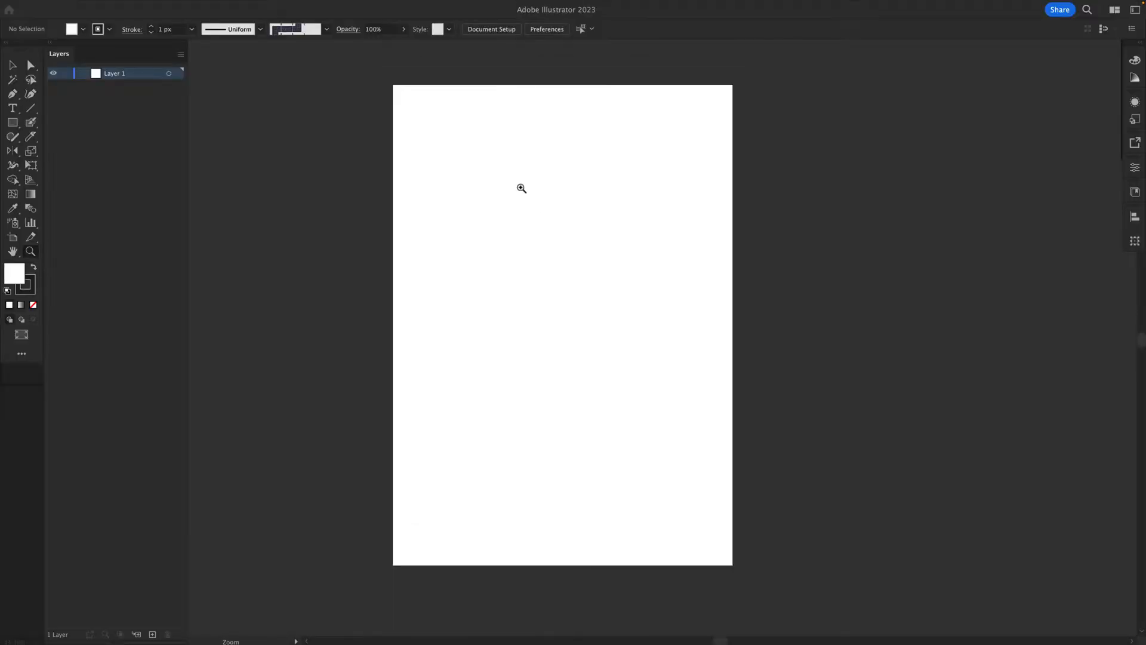
{"action": "key", "text": "f"}
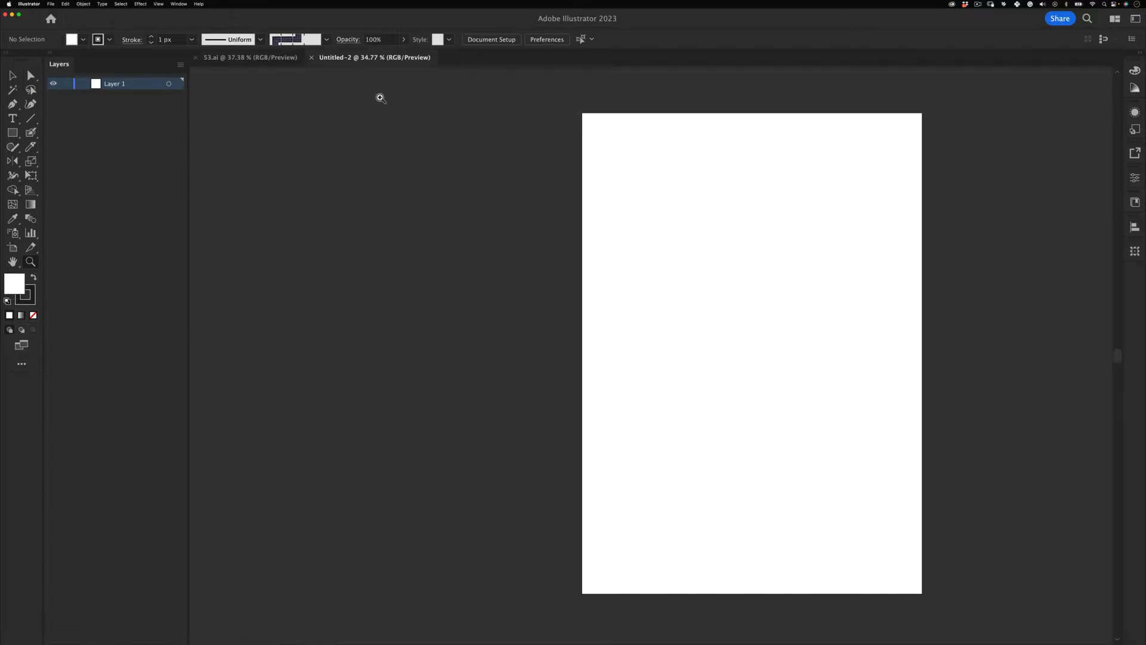
- Look at the finished poster in 53.ai for reference and return to the blank Untitled-2 document
{"action": "left_click", "coordinate": [238, 59]}
{"action": "left_click_drag", "start_coordinate": [652, 267], "coordinate": [380, 79]}
{"action": "key", "text": "v"}
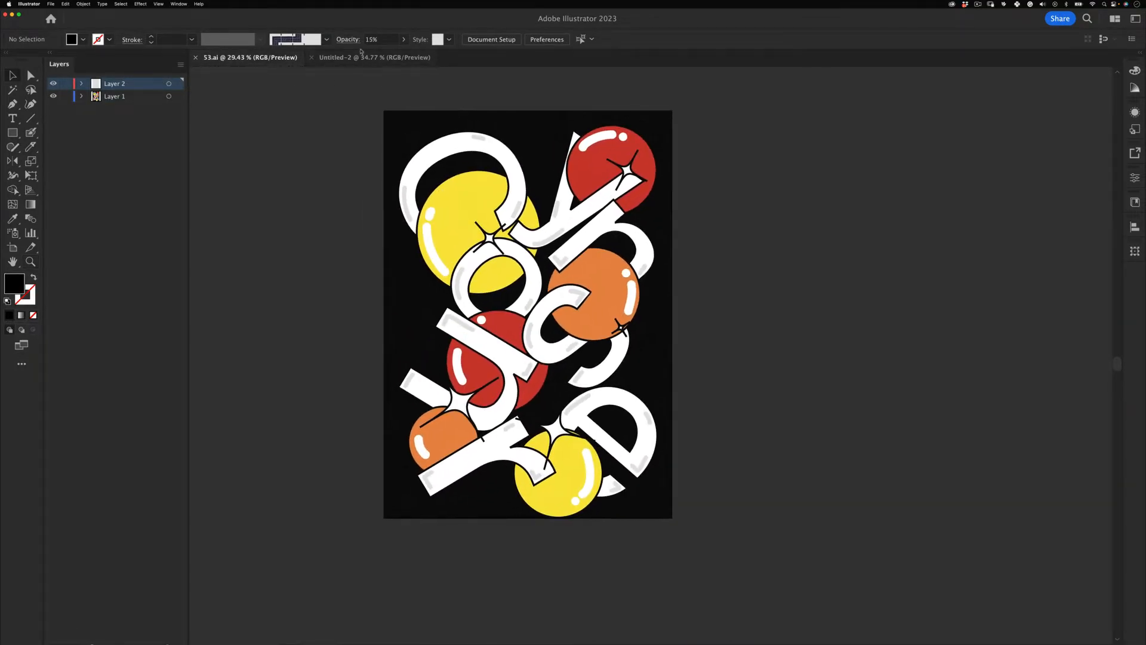
{"action": "left_click", "coordinate": [364, 57]}
{"action": "left_click_drag", "start_coordinate": [622, 299], "coordinate": [519, 274]}
{"action": "key", "text": "z"}
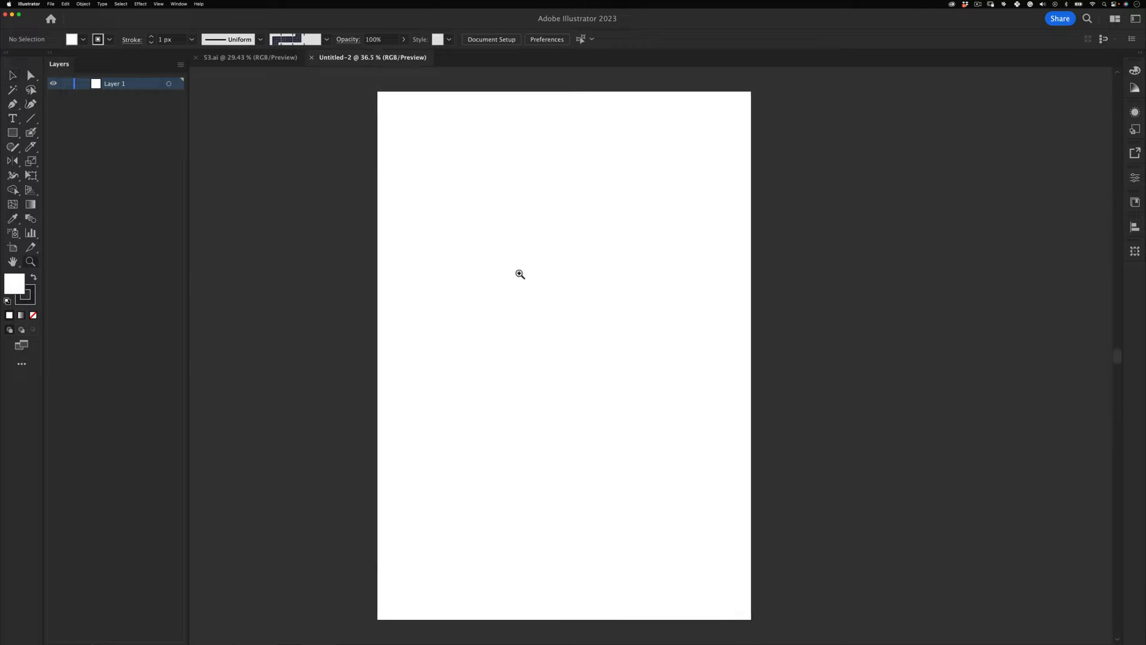
- Add the text "Cynosure" to the artboard, checking the word in the browser's Best Life article on beautiful words
{"action": "left_click", "coordinate": [12, 119]}
{"action": "left_click", "coordinate": [481, 217]}
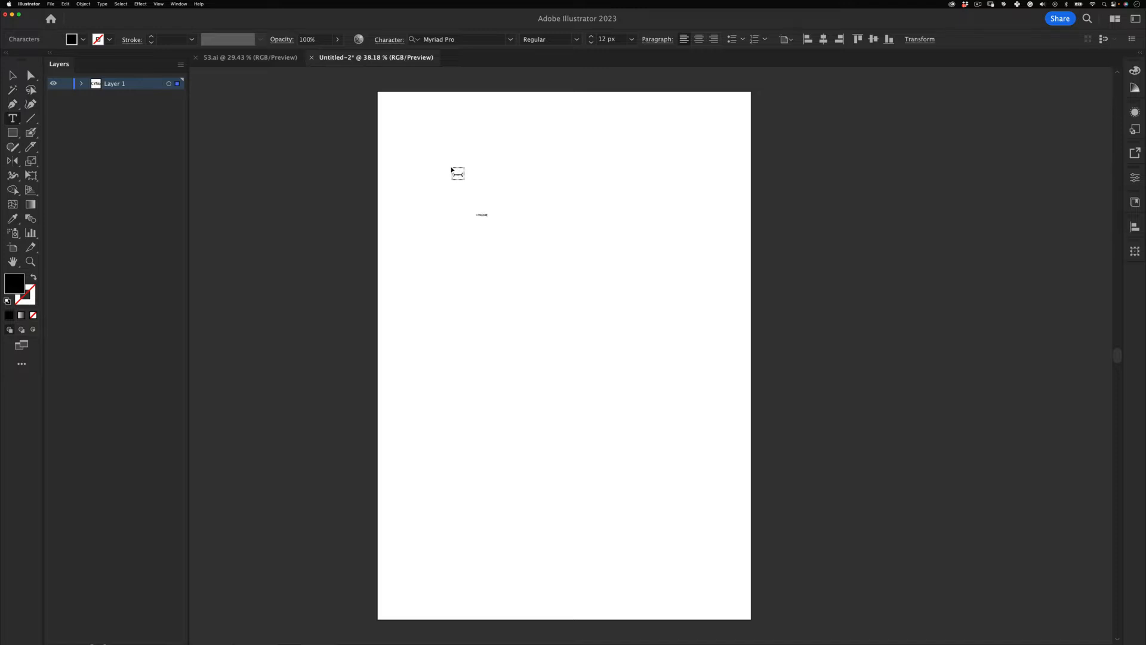
{"action": "key", "text": "super+Tab"}
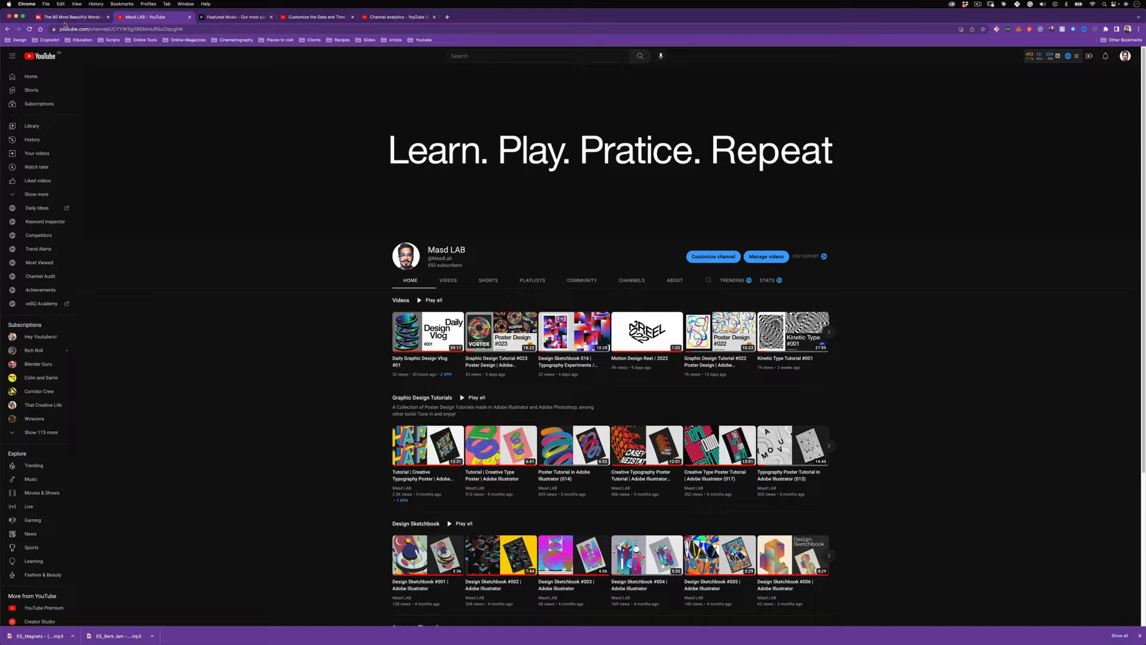
{"action": "left_click", "coordinate": [64, 18]}
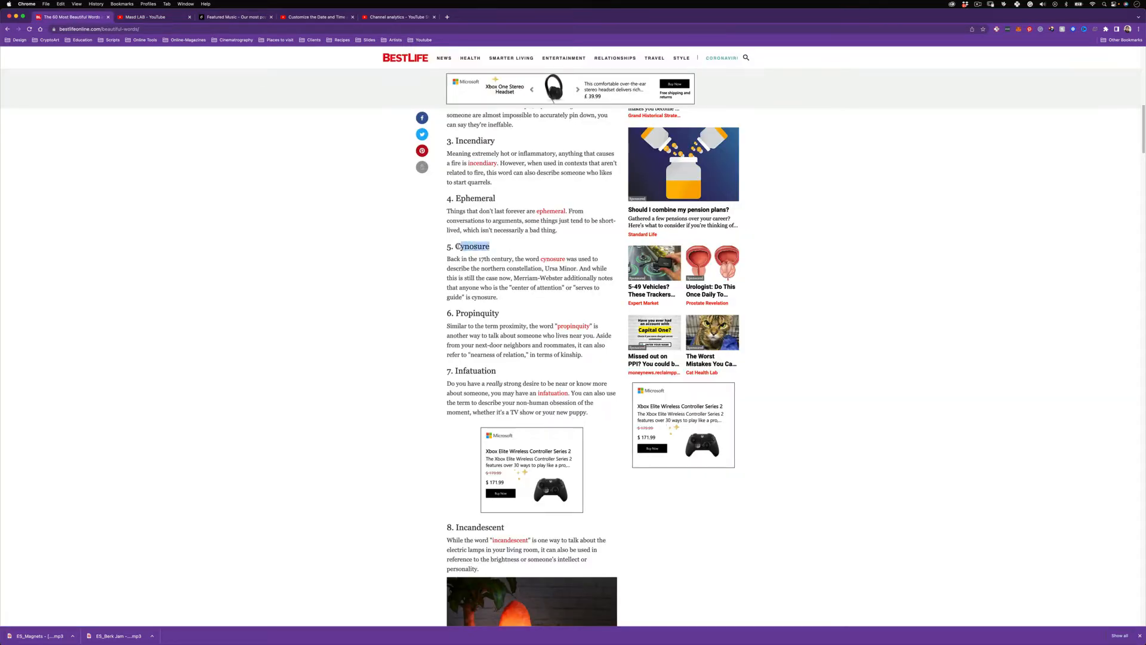
{"action": "key", "text": "super+Tab"}
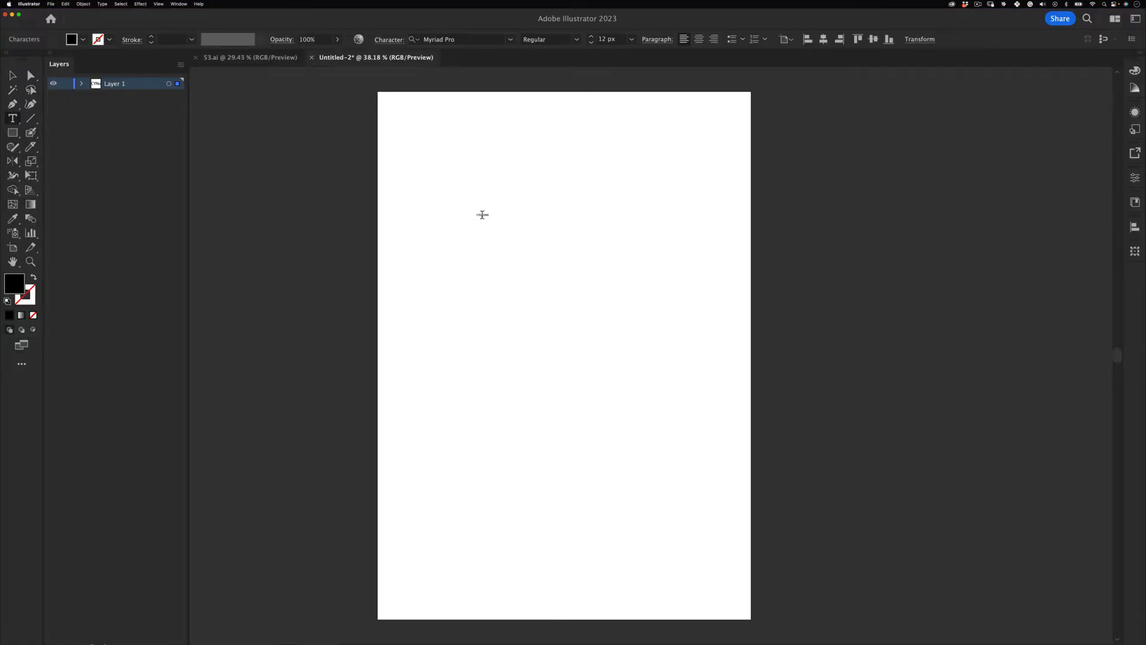
{"action": "key", "text": "Escape"}
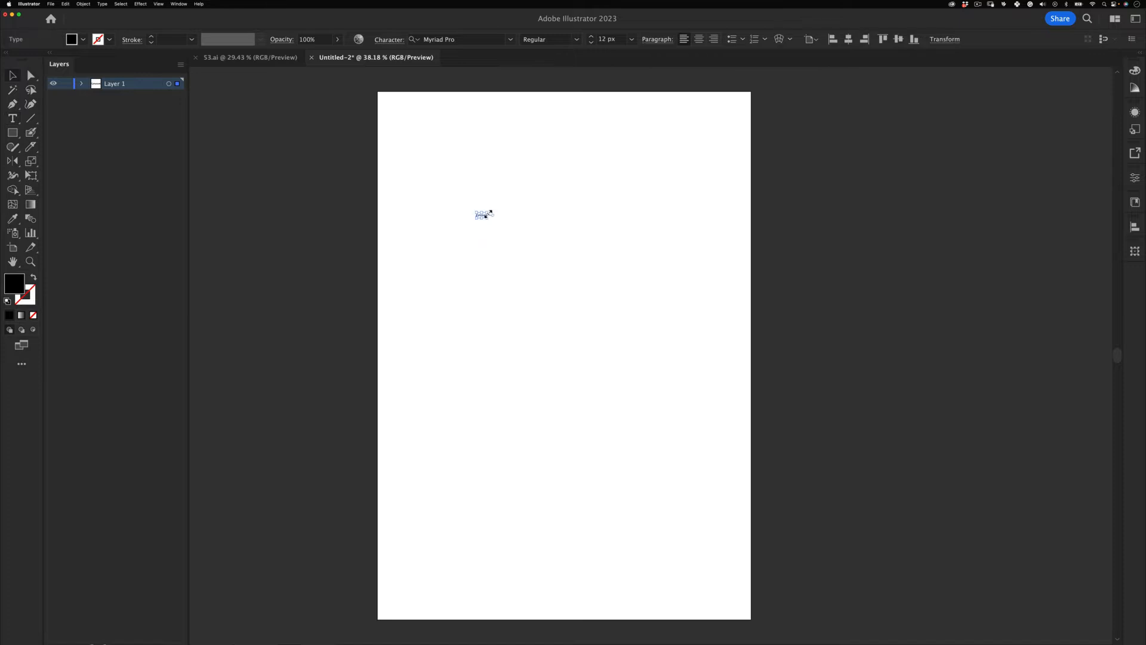
- Enlarge the "Cynosure" text to a size of about 346 px and place it across the upper half of the artboard
{"action": "left_click_drag", "start_coordinate": [488, 214], "coordinate": [661, 137]}
{"action": "left_click_drag", "start_coordinate": [559, 210], "coordinate": [629, 281]}
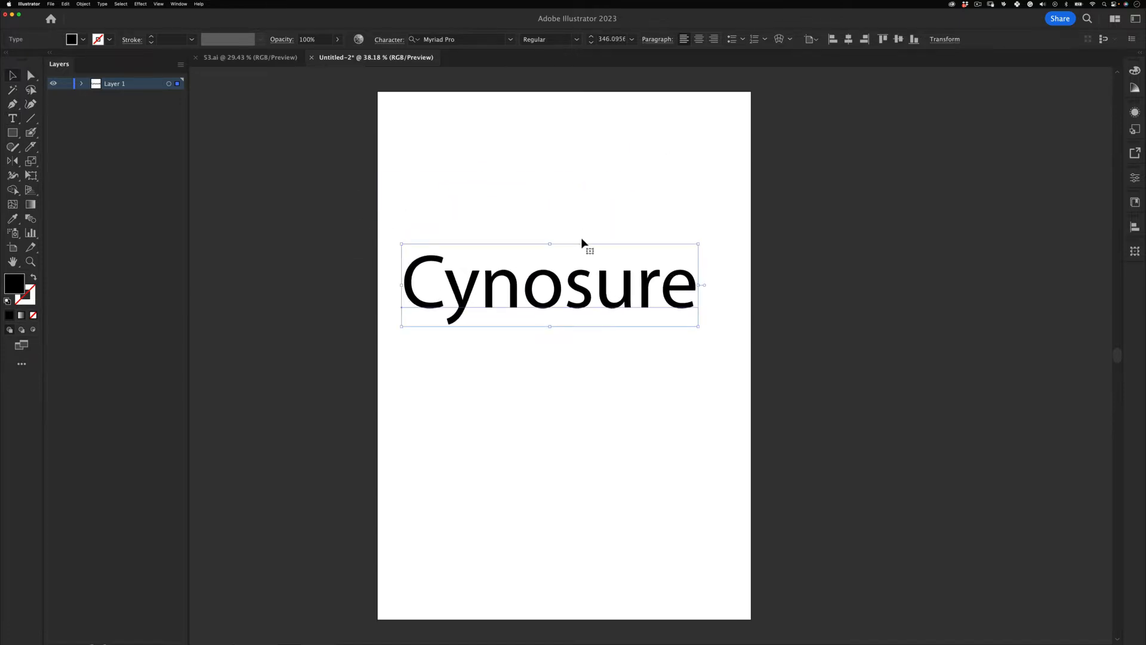
{"action": "key", "text": "super+shift+a"}
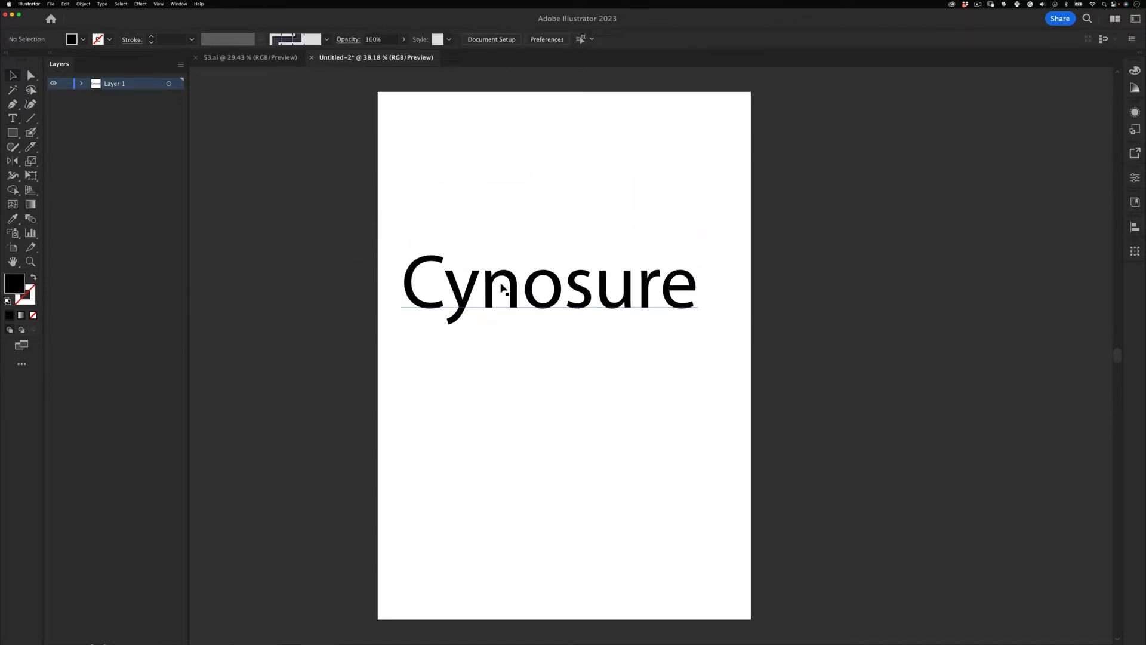
- Set the "Cynosure" text in Helvetica Neue with the Medium style
{"action": "left_click", "coordinate": [504, 275]}
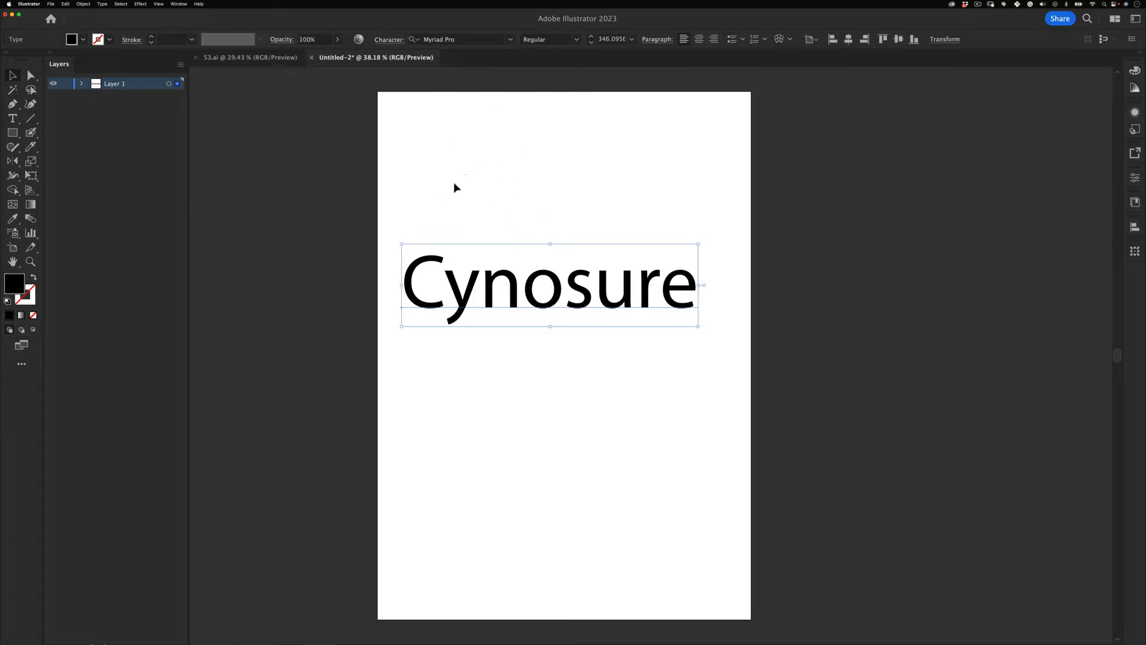
{"action": "left_click", "coordinate": [456, 39]}
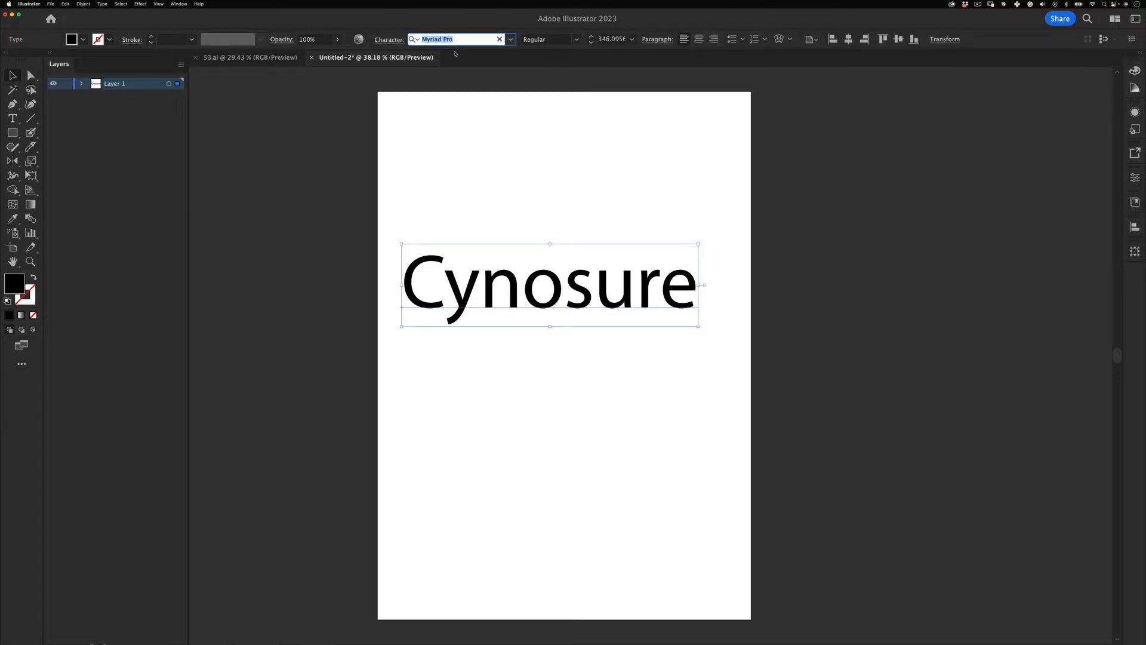
{"action": "type", "text": "heo"}
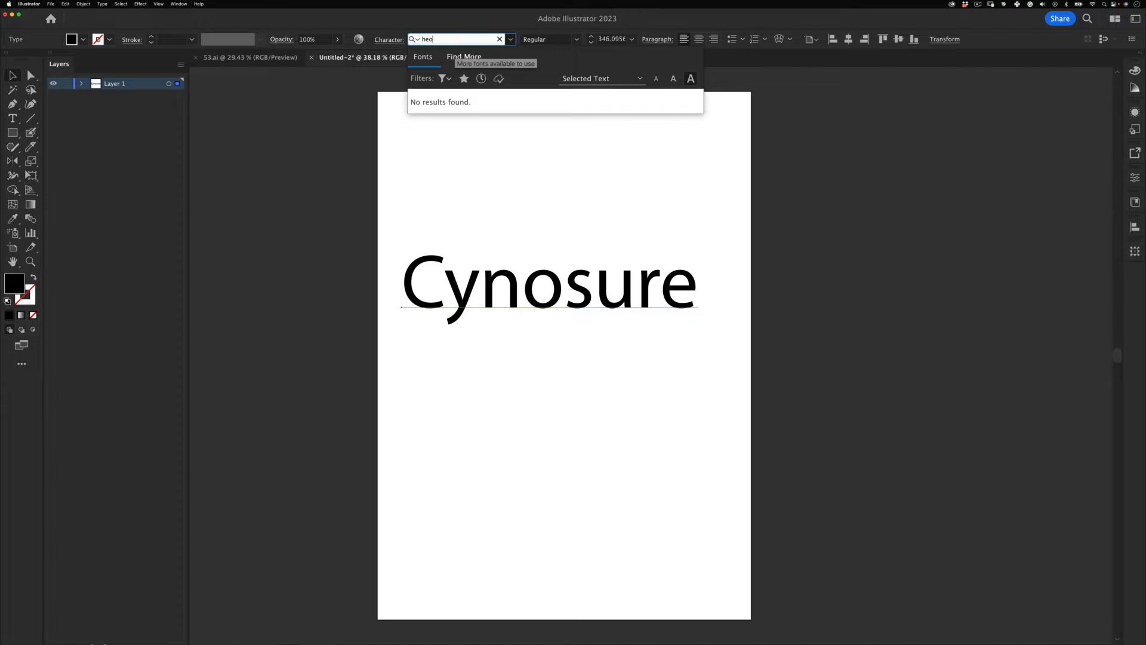
{"action": "key", "text": "BackSpace"}
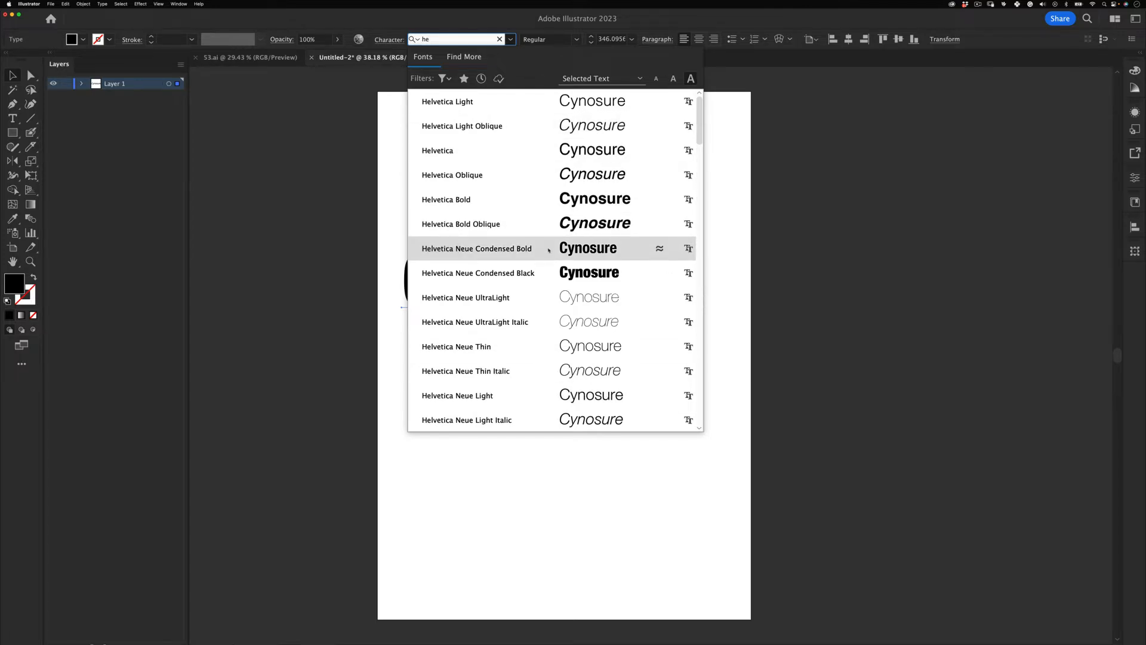
{"action": "left_click", "coordinate": [609, 248]}
{"action": "left_click", "coordinate": [548, 39]}
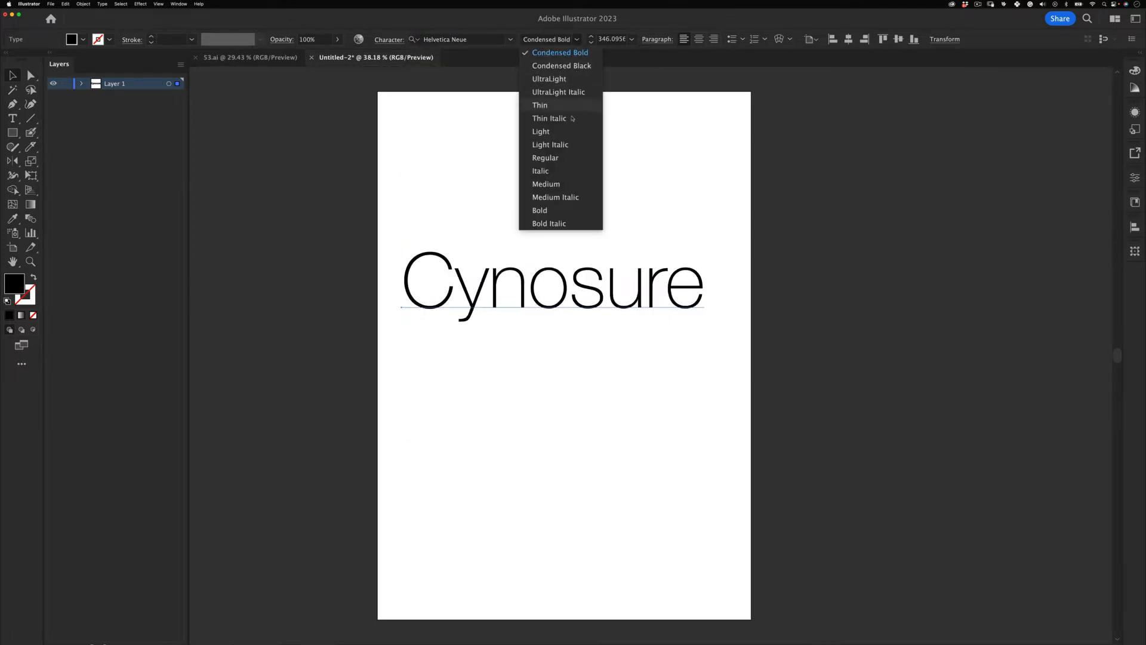
{"action": "left_click", "coordinate": [570, 184]}
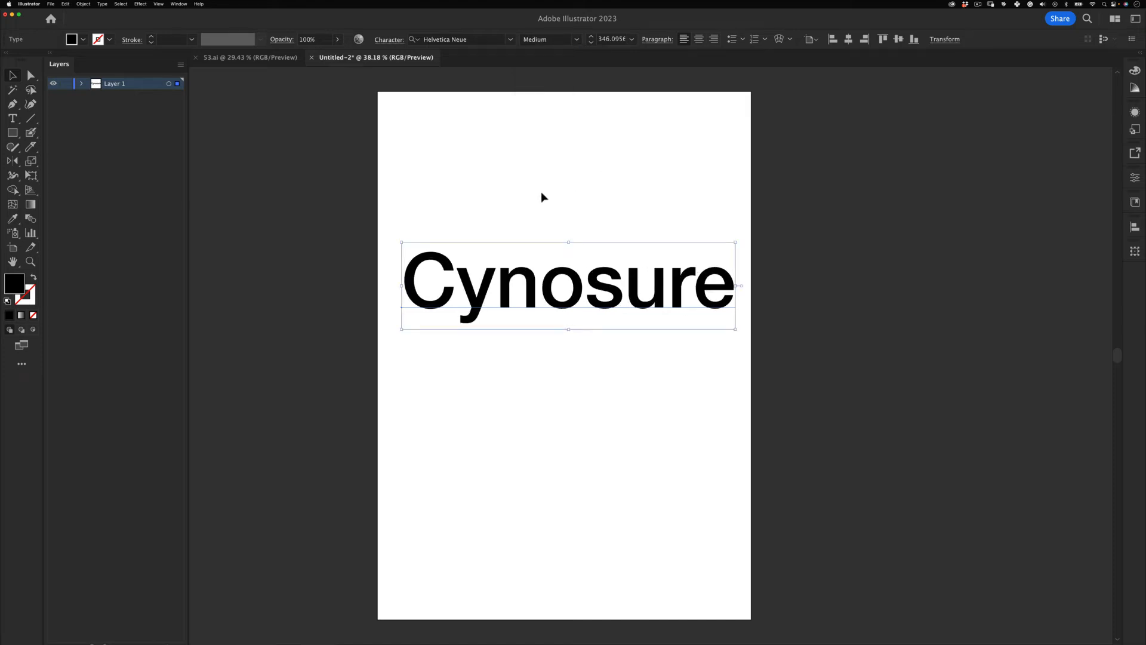
- Convert the "Cynosure" text to outlines and ungroup it into separate letter shapes
{"action": "left_click", "coordinate": [571, 193]}
{"action": "left_click", "coordinate": [547, 284]}
{"action": "right_click", "coordinate": [550, 285]}
{"action": "left_click", "coordinate": [574, 380]}
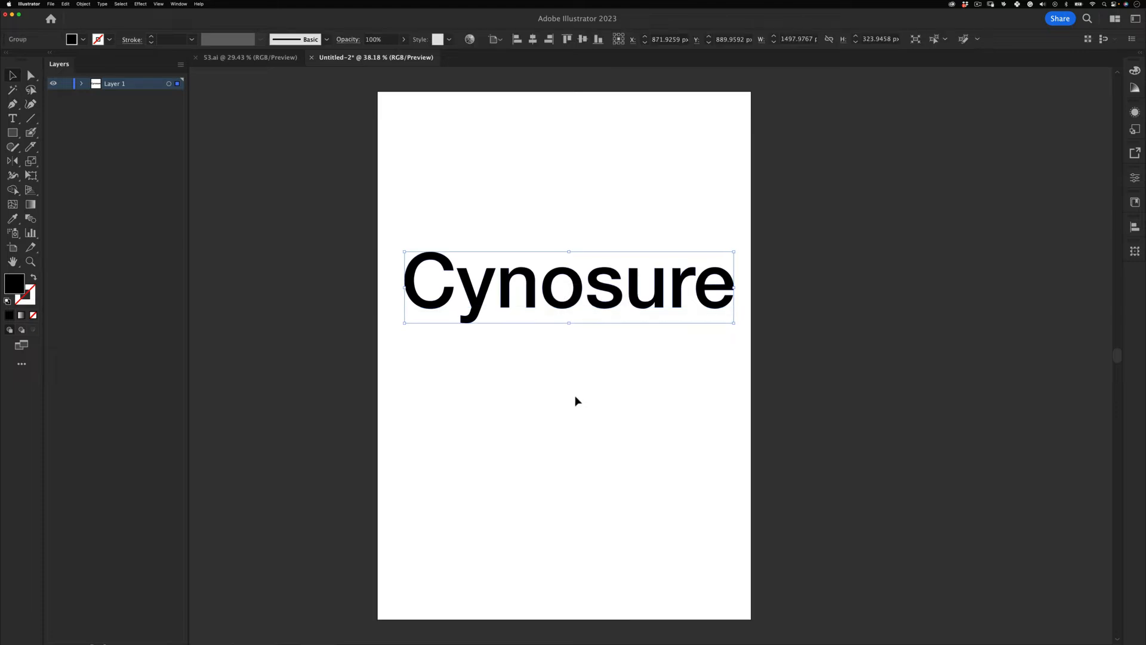
{"action": "scroll", "coordinate": [576, 399], "scroll_direction": "right", "scroll_amount": 2}
{"action": "left_click", "coordinate": [579, 311]}
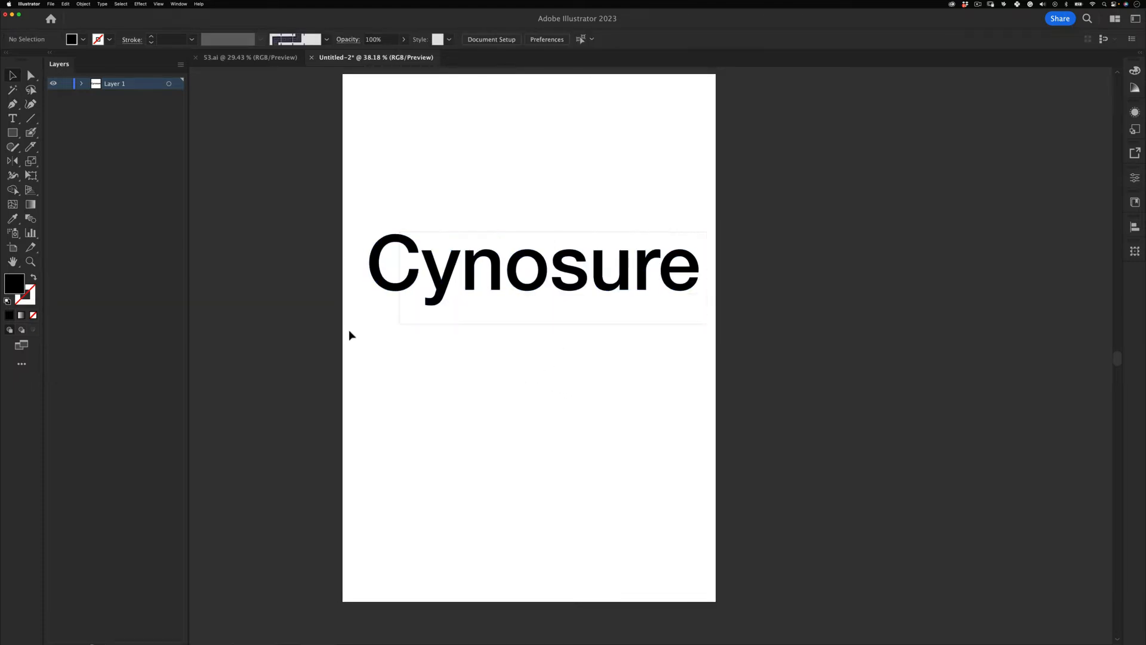
{"action": "left_click", "coordinate": [525, 262]}
{"action": "right_click", "coordinate": [526, 257]}
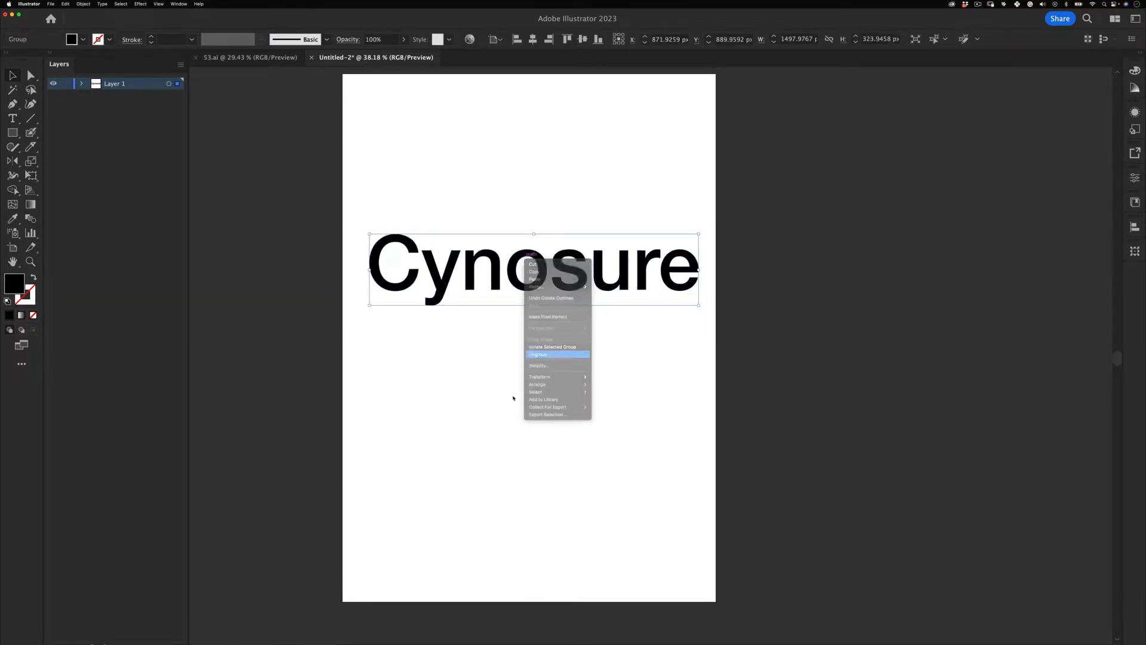
{"action": "left_click", "coordinate": [550, 354]}
{"action": "left_click", "coordinate": [563, 371]}
- Move the letter "e" to the artboard's lower right area and enlarge it to about 488 × 535 px
{"action": "left_click", "coordinate": [690, 269]}
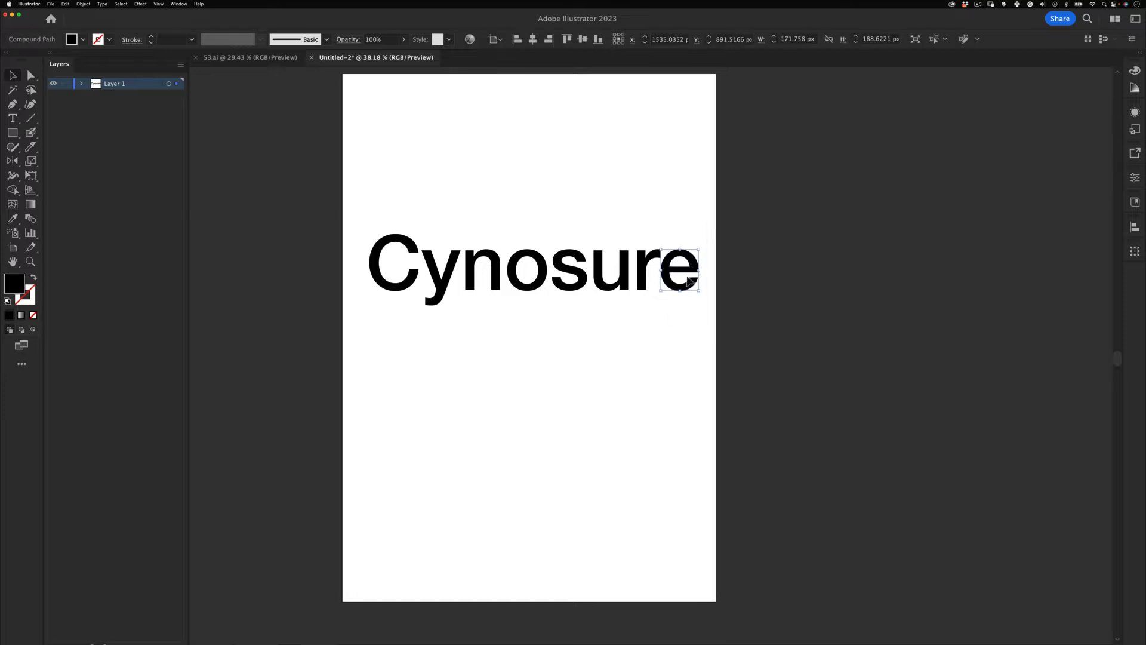
{"action": "left_click_drag", "start_coordinate": [687, 277], "coordinate": [629, 474]}
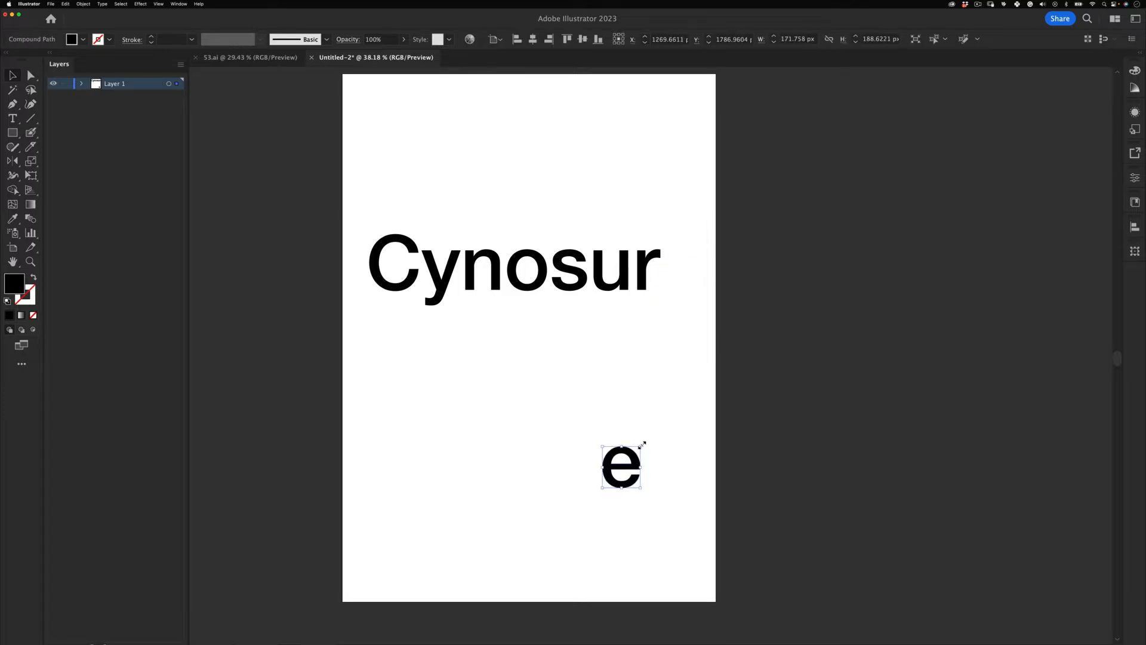
{"action": "left_click_drag", "start_coordinate": [641, 446], "coordinate": [700, 456]}
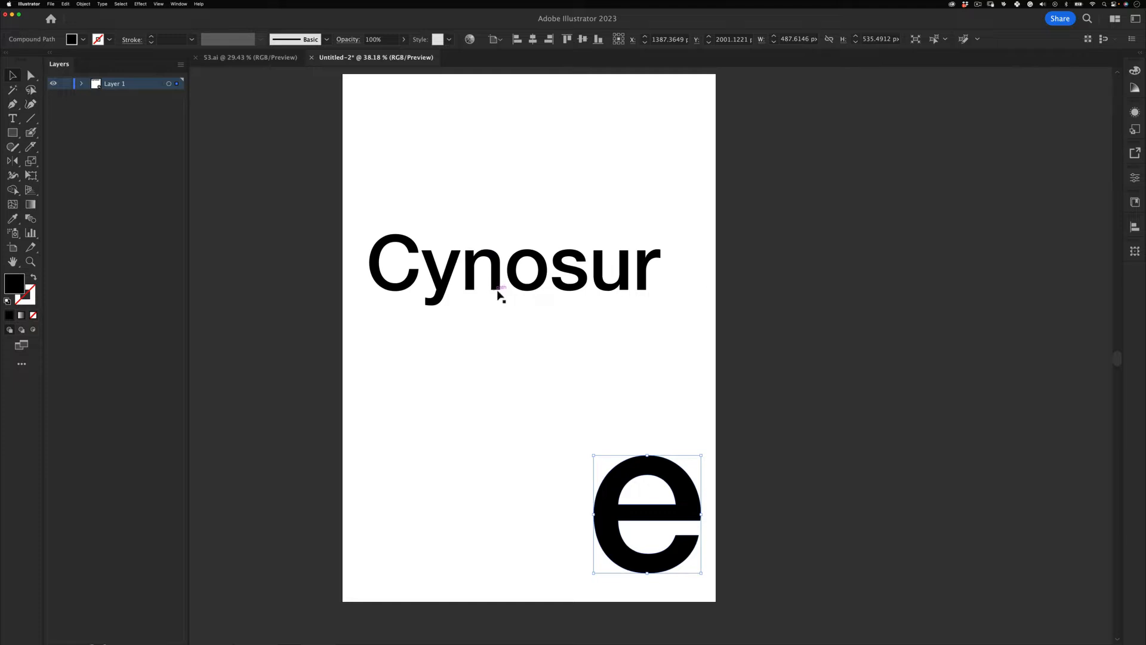
- Rotate the letter "e" clockwise so its crossbar slopes down to the right, and enlarge it to about 621 × 642 px
{"action": "key", "text": "e"}
{"action": "left_click_drag", "start_coordinate": [729, 493], "coordinate": [736, 540]}
{"action": "scroll", "coordinate": [661, 389], "scroll_direction": "down", "scroll_amount": 3}
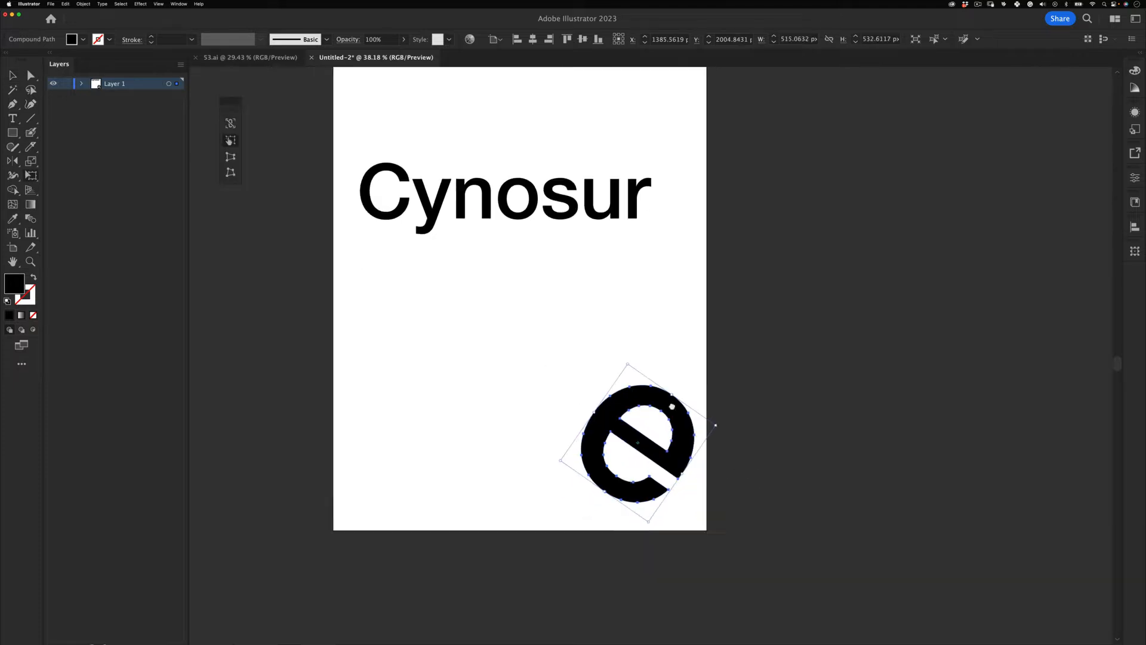
{"action": "left_click_drag", "start_coordinate": [635, 373], "coordinate": [632, 331]}
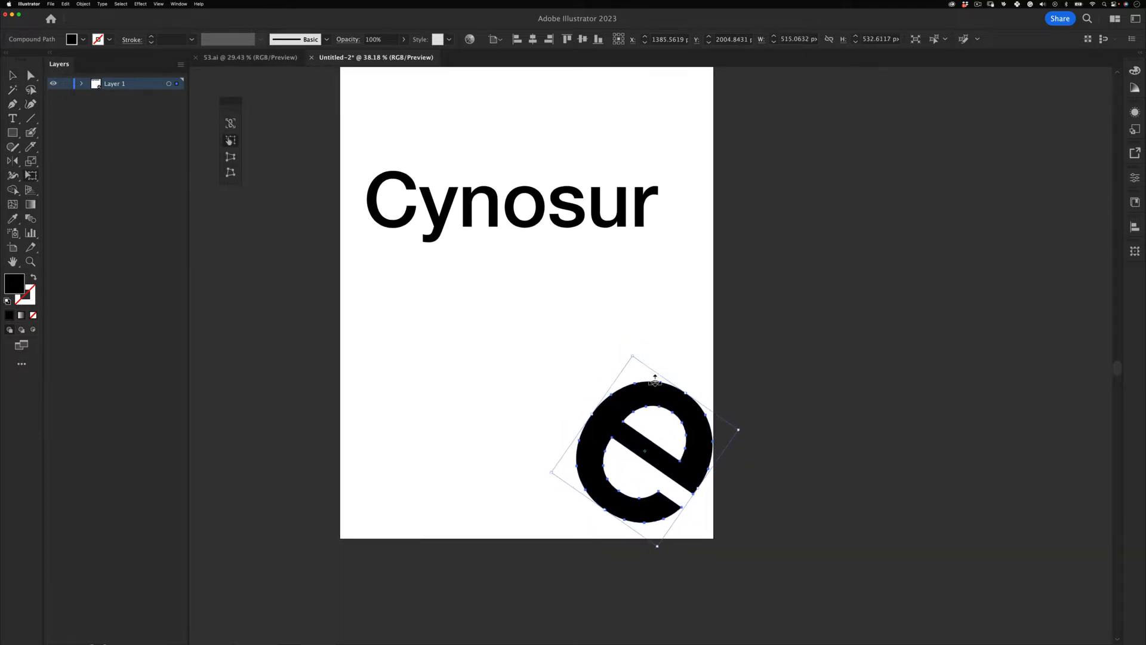
- Enlarge the "e" to about 695 × 713 px, tilt it slightly more, and fit it against the artboard's bottom right corner
{"action": "key", "text": "v"}
{"action": "left_click_drag", "start_coordinate": [681, 417], "coordinate": [670, 434]}
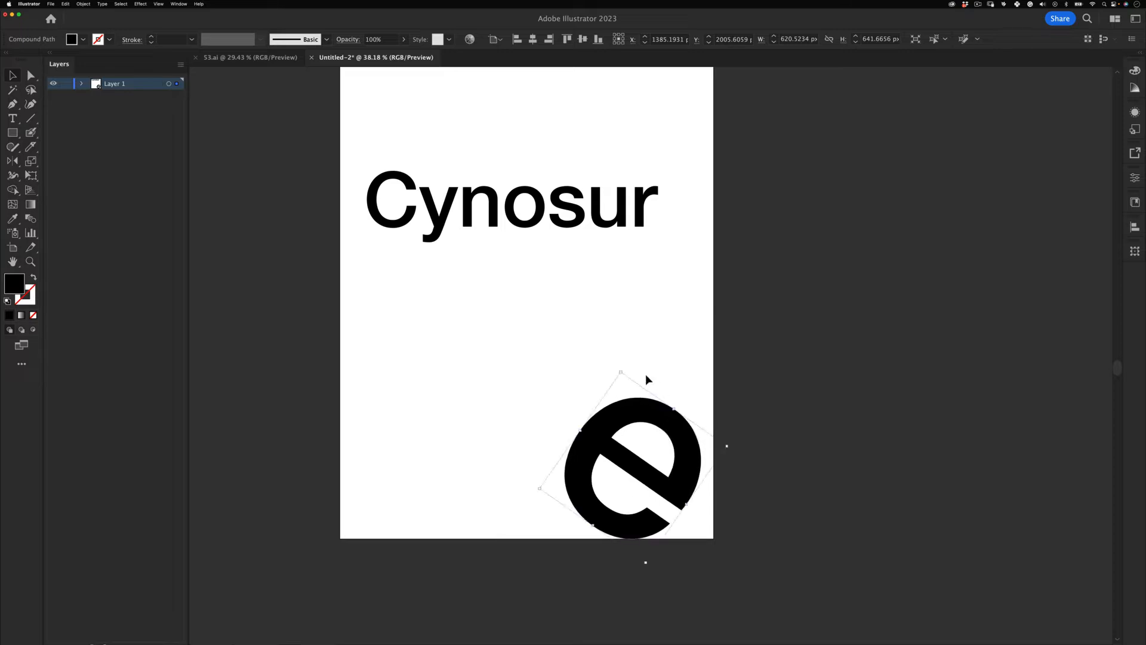
{"action": "left_click_drag", "start_coordinate": [623, 372], "coordinate": [627, 307]}
{"action": "left_click_drag", "start_coordinate": [655, 382], "coordinate": [654, 387]}
{"action": "left_click_drag", "start_coordinate": [616, 335], "coordinate": [622, 362]}
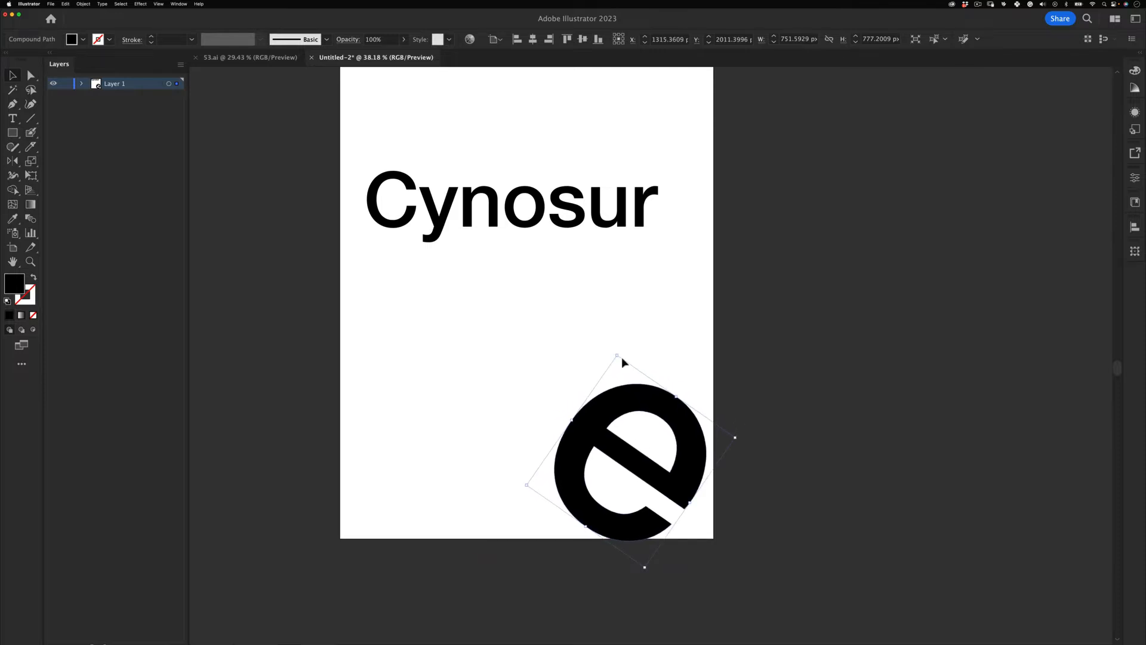
{"action": "left_click_drag", "start_coordinate": [692, 415], "coordinate": [753, 413]}
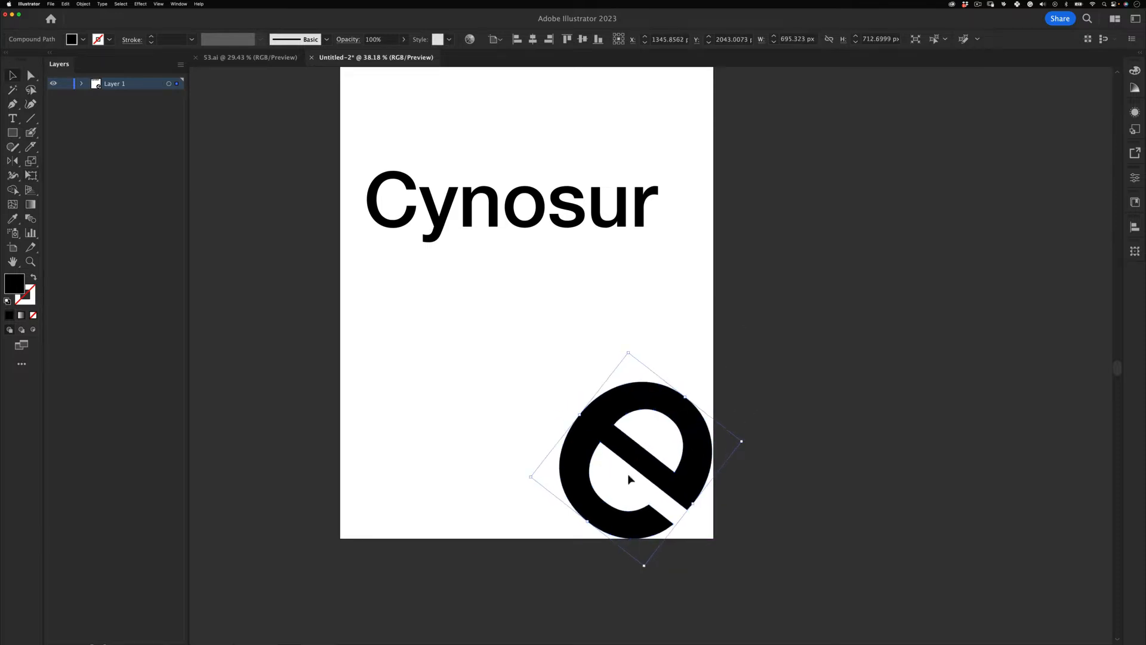
{"action": "left_click", "coordinate": [760, 435]}
{"action": "left_click_drag", "start_coordinate": [701, 439], "coordinate": [704, 439]}
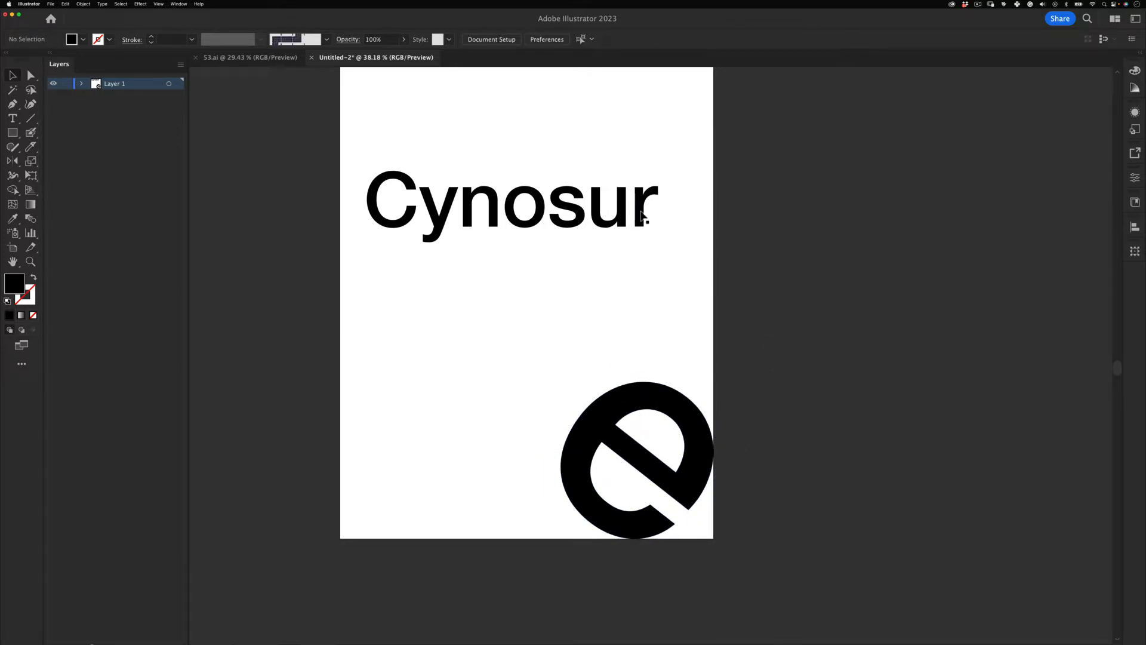
- Move the letter "r" to the upper left of the "e", enlarged and rotated clockwise to about 533 × 394 px overall
{"action": "left_click_drag", "start_coordinate": [642, 216], "coordinate": [602, 286]}
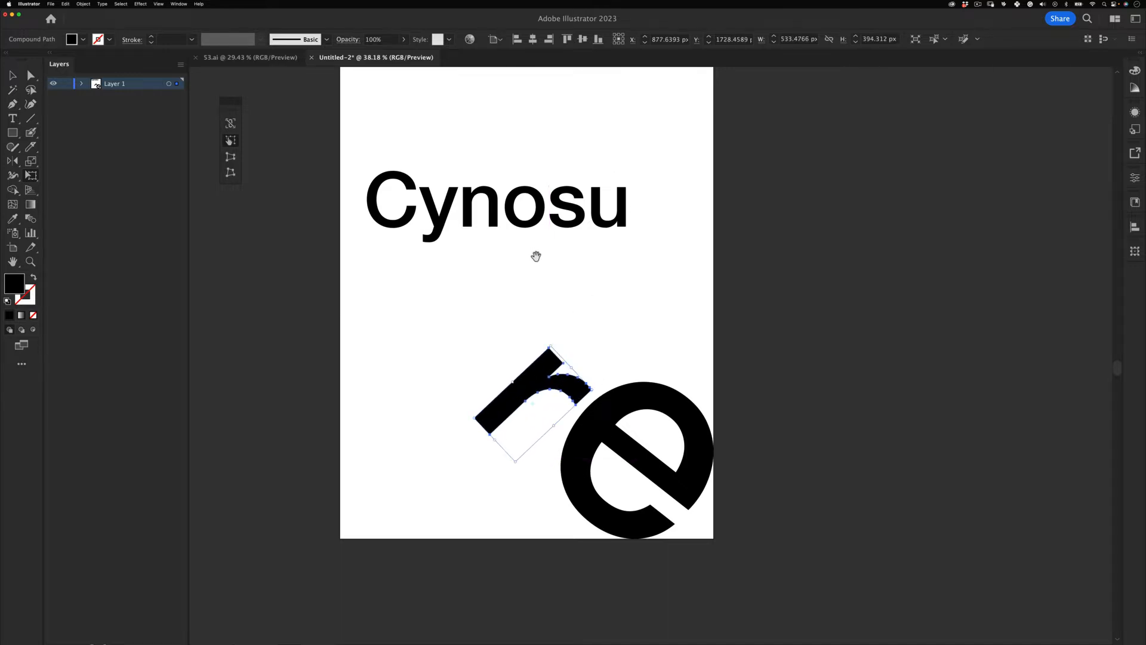
{"action": "left_click_drag", "start_coordinate": [536, 256], "coordinate": [533, 297]}
{"action": "left_click_drag", "start_coordinate": [486, 260], "coordinate": [436, 175]}
{"action": "left_click_drag", "start_coordinate": [567, 355], "coordinate": [600, 314]}
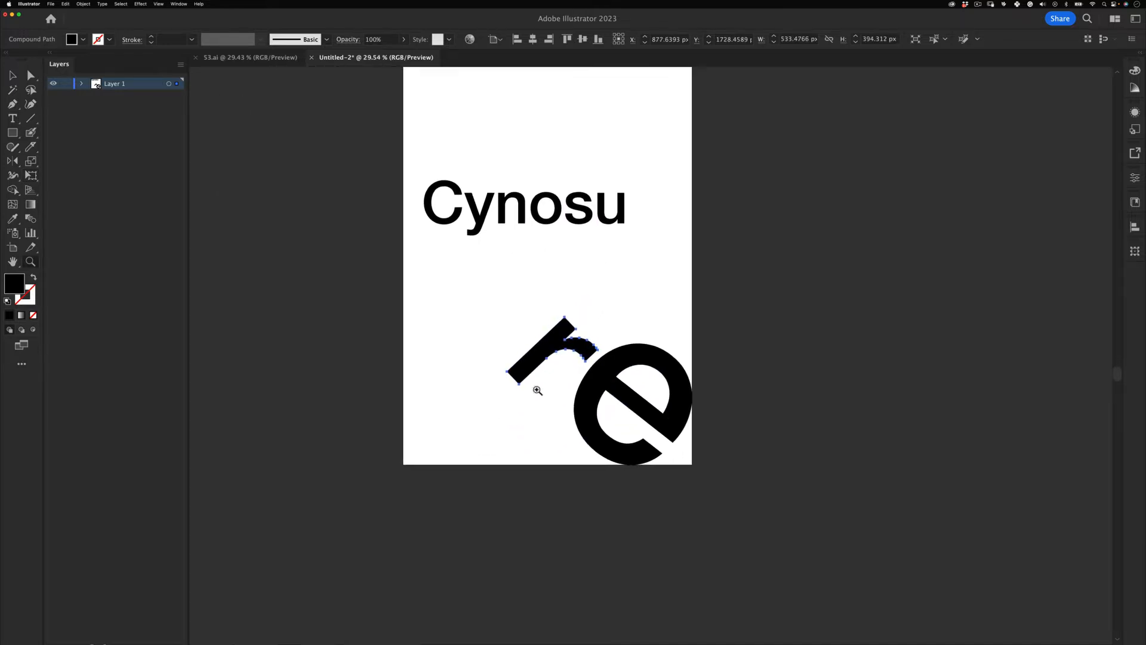
- Enlarge the letter "r", rotate it further clockwise, and fit it against the artboard's bottom edge with its arm touching the "e"
{"action": "left_click_drag", "start_coordinate": [539, 392], "coordinate": [591, 347]}
{"action": "left_click_drag", "start_coordinate": [591, 347], "coordinate": [580, 288]}
{"action": "key", "text": "v"}
{"action": "key", "text": "e"}
{"action": "left_click_drag", "start_coordinate": [574, 360], "coordinate": [548, 431]}
{"action": "key", "text": "v"}
{"action": "left_click", "coordinate": [572, 402]}
{"action": "left_click_drag", "start_coordinate": [591, 309], "coordinate": [562, 266]}
{"action": "scroll", "coordinate": [603, 222], "scroll_direction": "down", "scroll_amount": 2}
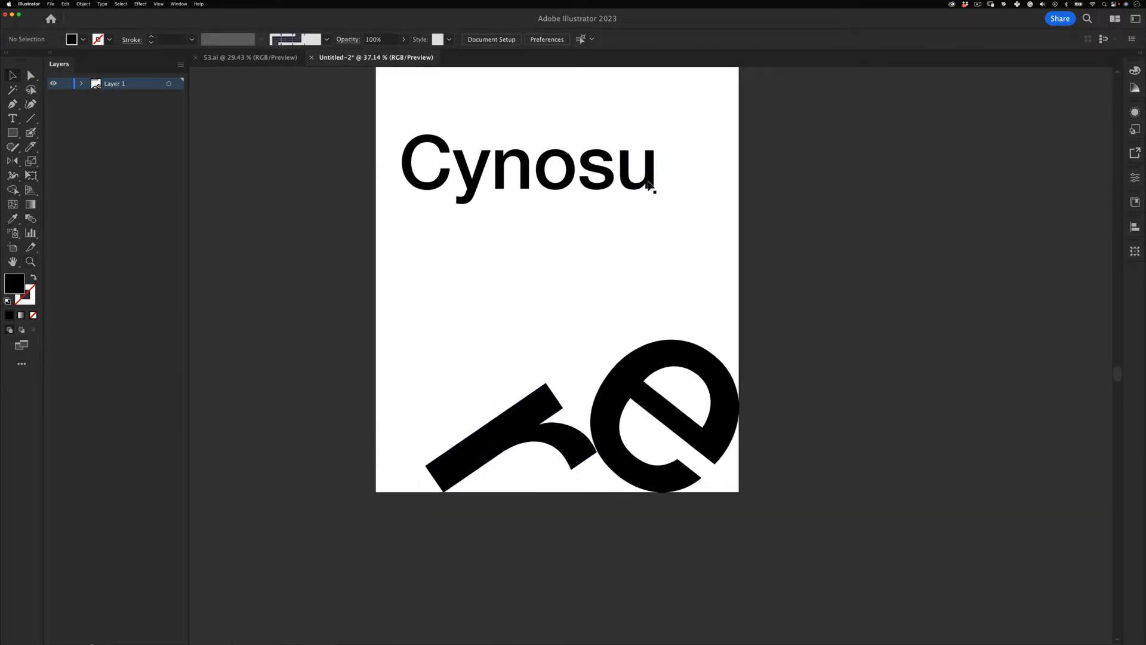
- Move the letter "u" above the "r" at the artboard's left edge, enlarged and rotated counter-clockwise to about 841 × 780 px overall
{"action": "left_click_drag", "start_coordinate": [648, 187], "coordinate": [474, 399]}
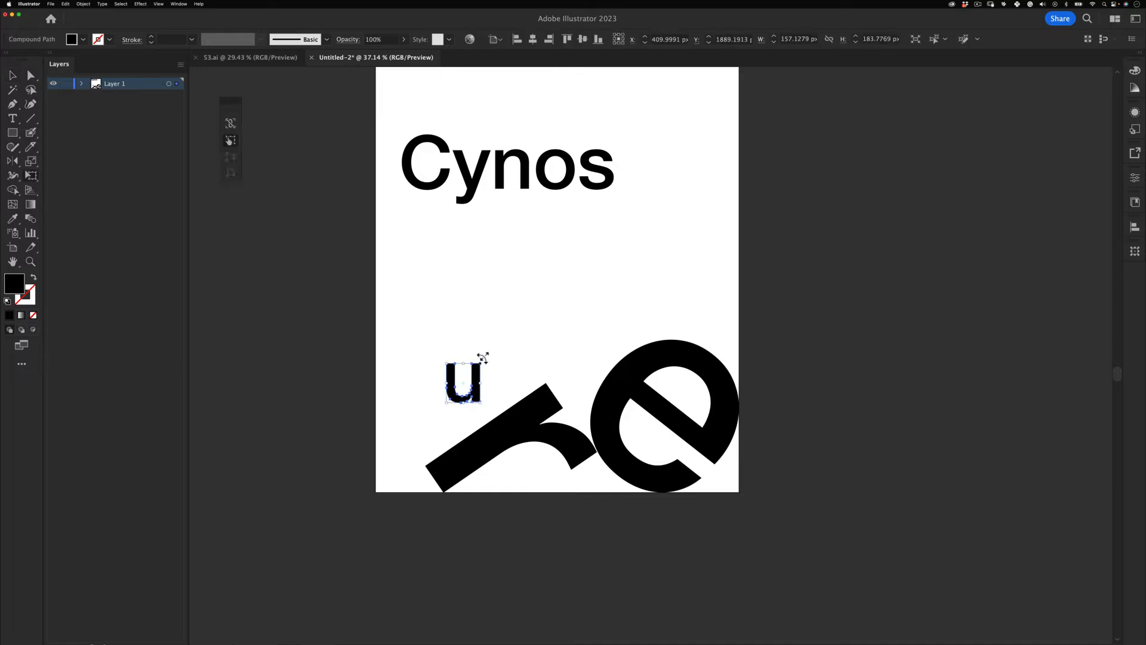
{"action": "left_click_drag", "start_coordinate": [483, 357], "coordinate": [503, 334]}
{"action": "left_click_drag", "start_coordinate": [463, 277], "coordinate": [457, 226]}
{"action": "mouse_move", "coordinate": [496, 312]}
{"action": "left_mouse_down"}
{"action": "mouse_move", "coordinate": [514, 323]}
{"action": "mouse_move", "coordinate": [518, 311]}
{"action": "left_mouse_up"}
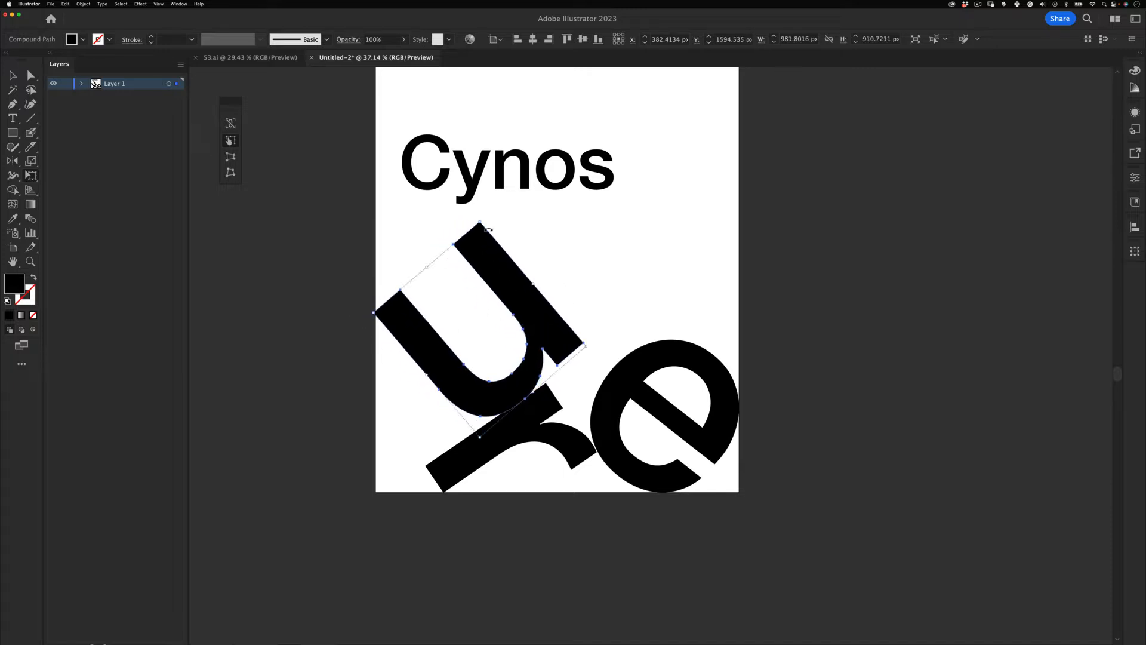
{"action": "left_click_drag", "start_coordinate": [481, 223], "coordinate": [482, 253]}
{"action": "key", "text": "z"}
- Move the letter "s" above the "e", turn it nearly sideways, and enlarge it until it reaches the artboard's right edge
{"action": "mouse_move", "coordinate": [508, 336]}
{"action": "left_mouse_down"}
{"action": "mouse_move", "coordinate": [528, 321]}
{"action": "mouse_move", "coordinate": [515, 346]}
{"action": "left_mouse_up"}
{"action": "scroll", "coordinate": [553, 231], "scroll_direction": "up", "scroll_amount": 3}
{"action": "left_click", "coordinate": [615, 194]}
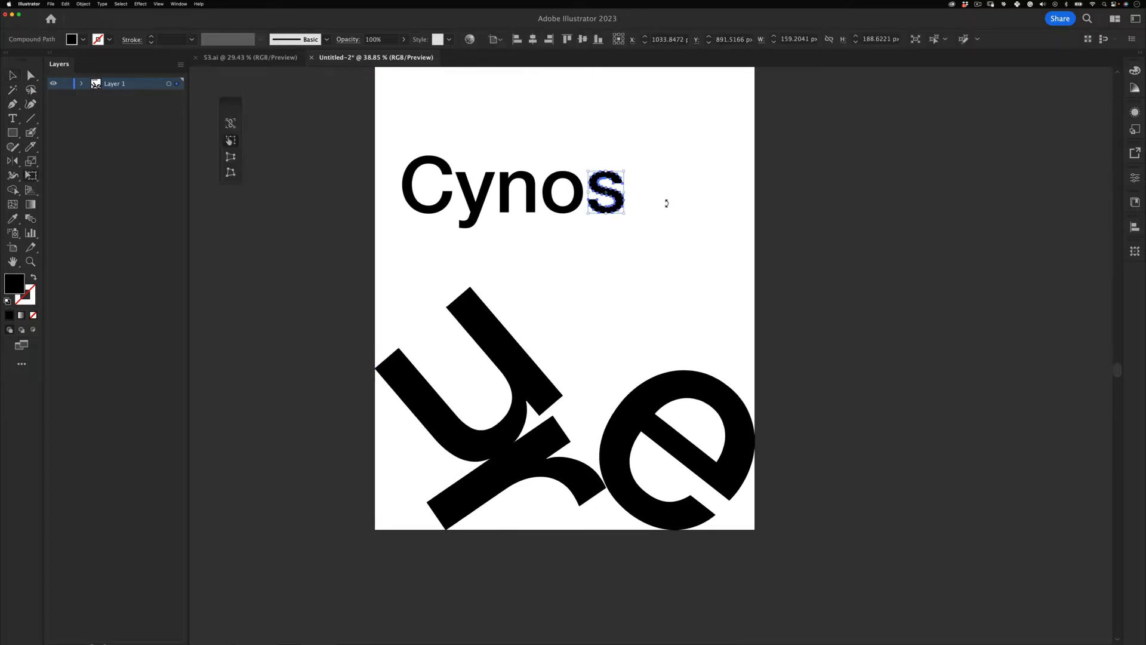
{"action": "left_click_drag", "start_coordinate": [667, 204], "coordinate": [631, 250]}
{"action": "left_click_drag", "start_coordinate": [634, 196], "coordinate": [613, 308]}
{"action": "left_click_drag", "start_coordinate": [705, 304], "coordinate": [716, 353]}
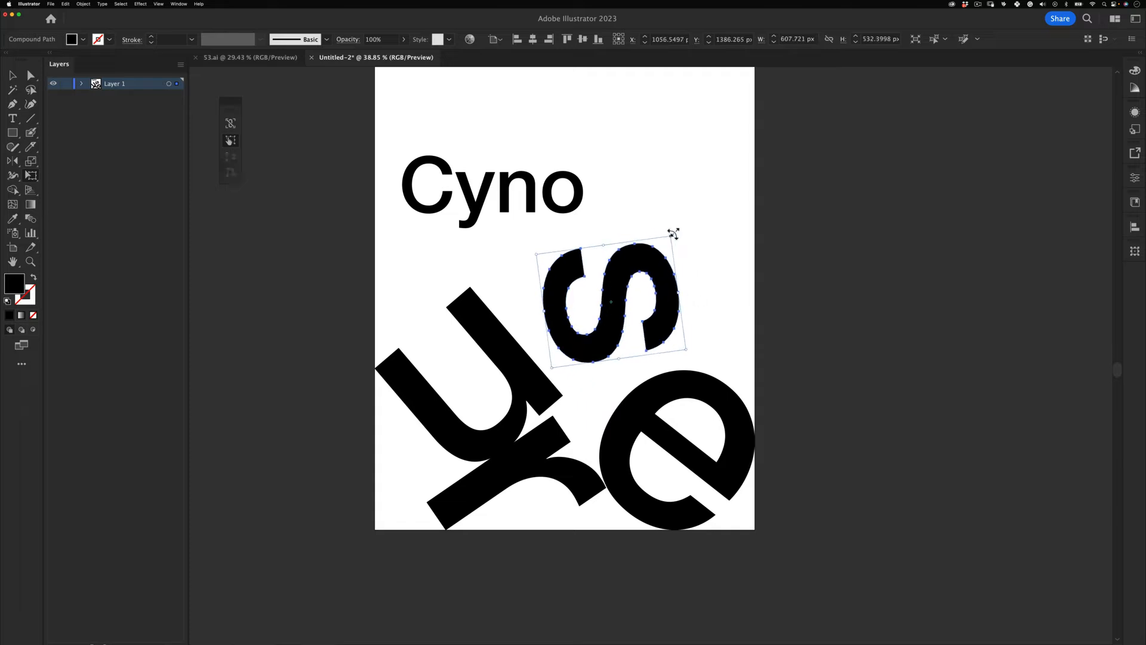
{"action": "left_click_drag", "start_coordinate": [672, 236], "coordinate": [657, 315]}
{"action": "key", "text": "super+z"}
{"action": "key", "text": "v"}
{"action": "left_click", "coordinate": [682, 241]}
- Enlarge the letters "u" and "r" together toward the upper left, slightly past the artboard's left edge
{"action": "scroll", "coordinate": [614, 343], "scroll_direction": "down", "scroll_amount": 2}
{"action": "scroll", "coordinate": [614, 343], "scroll_direction": "left", "scroll_amount": 2}
{"action": "left_click", "coordinate": [535, 352]}
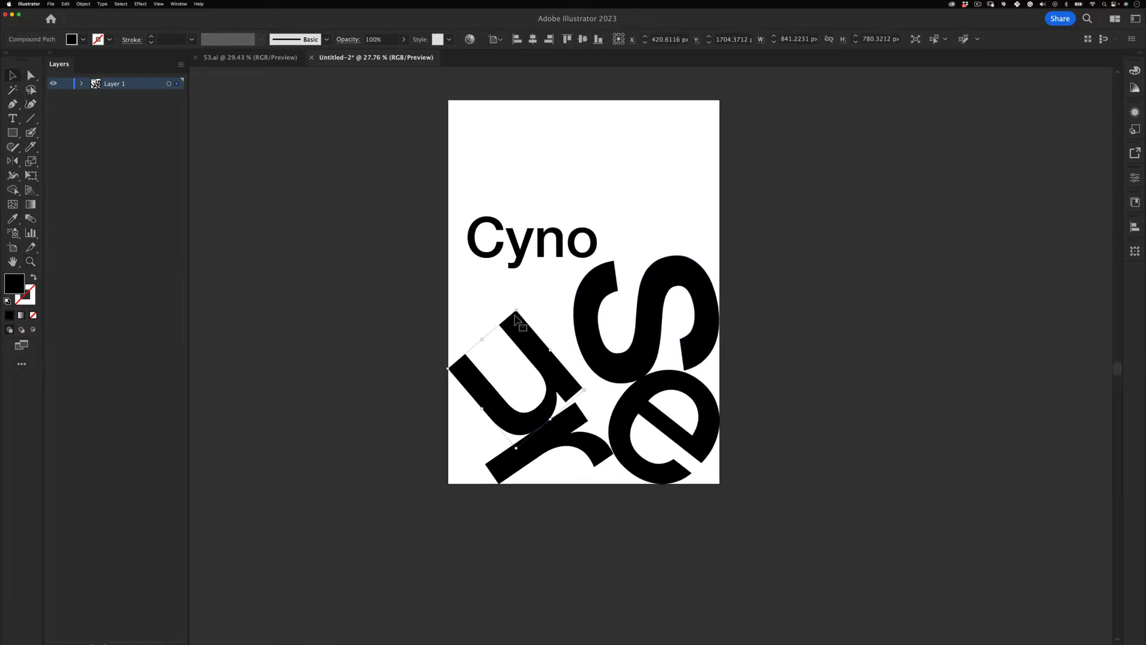
{"action": "left_click", "coordinate": [562, 454], "text": "shift"}
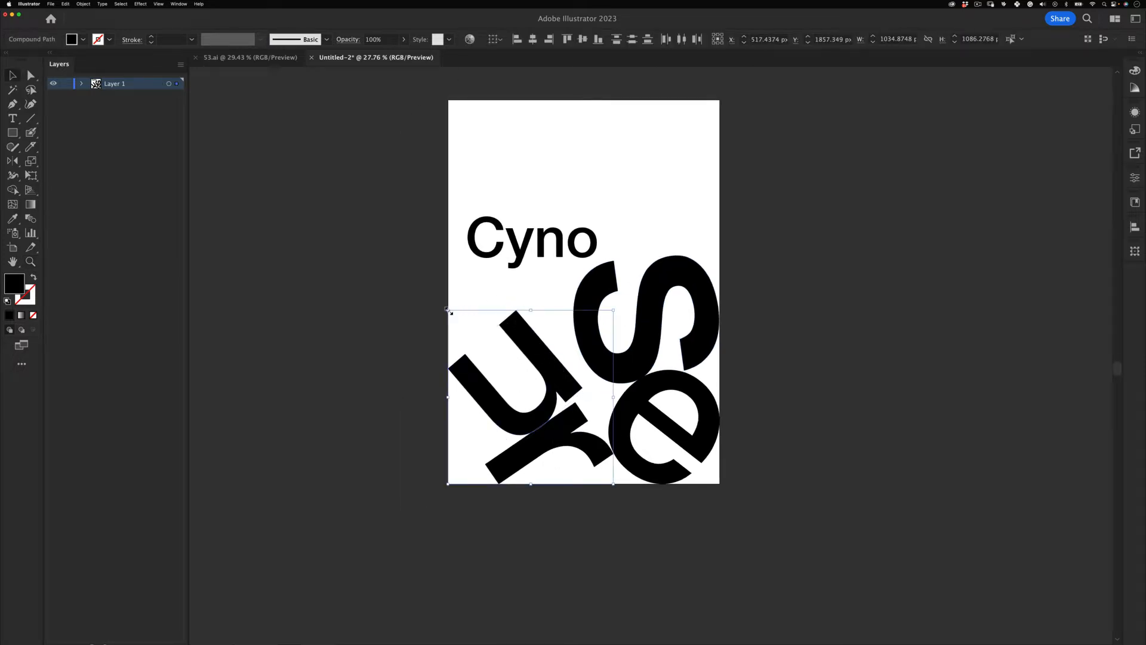
{"action": "left_click_drag", "start_coordinate": [449, 311], "coordinate": [429, 291]}
{"action": "left_click", "coordinate": [591, 401]}
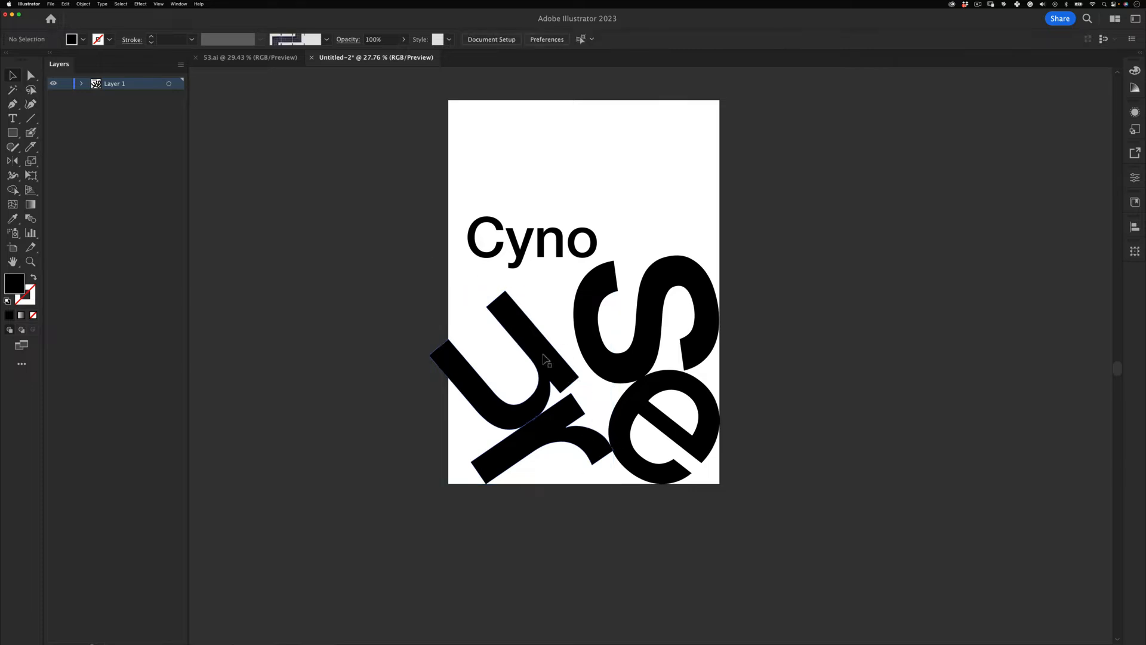
- Rotate the letter "r" counter-clockwise to about 45° and refit it between the artboard's bottom edge and the "e"
{"action": "left_click", "coordinate": [576, 412]}
{"action": "key", "text": "e"}
{"action": "left_click_drag", "start_coordinate": [655, 438], "coordinate": [648, 406]}
{"action": "key", "text": "v"}
{"action": "mouse_move", "coordinate": [581, 424]}
{"action": "left_mouse_down"}
{"action": "mouse_move", "coordinate": [587, 407]}
{"action": "mouse_move", "coordinate": [639, 425]}
{"action": "mouse_move", "coordinate": [578, 413]}
{"action": "left_mouse_up"}
{"action": "key", "text": "e"}
{"action": "key", "text": "v"}
{"action": "left_click", "coordinate": [604, 468]}
- Move the letter "u" up above the "r" and shrink it to fit inside the artboard's left edge
{"action": "left_click", "coordinate": [585, 391]}
{"action": "left_click_drag", "start_coordinate": [531, 345], "coordinate": [534, 320]}
{"action": "left_click_drag", "start_coordinate": [435, 331], "coordinate": [444, 336]}
{"action": "left_click", "coordinate": [416, 364]}
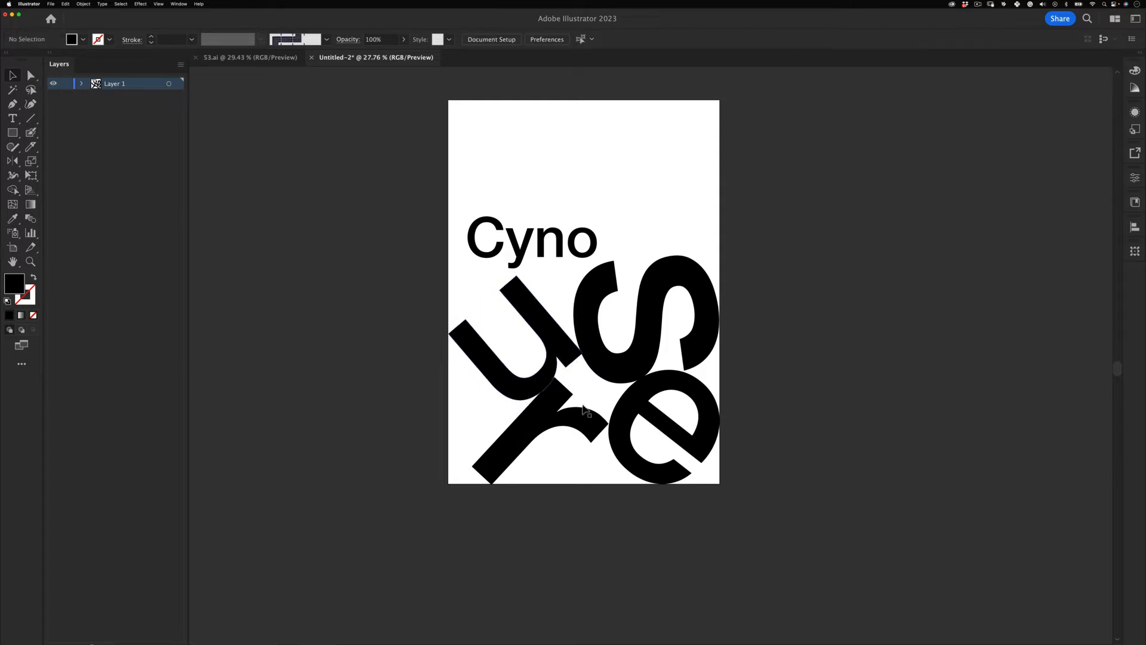
- Move the letter "o" above the "s", tilt it clockwise, and enlarge it to span from the "s" to the artboard's right edge
{"action": "left_click_drag", "start_coordinate": [623, 236], "coordinate": [657, 245]}
{"action": "left_click_drag", "start_coordinate": [678, 307], "coordinate": [683, 365]}
{"action": "key", "text": "v"}
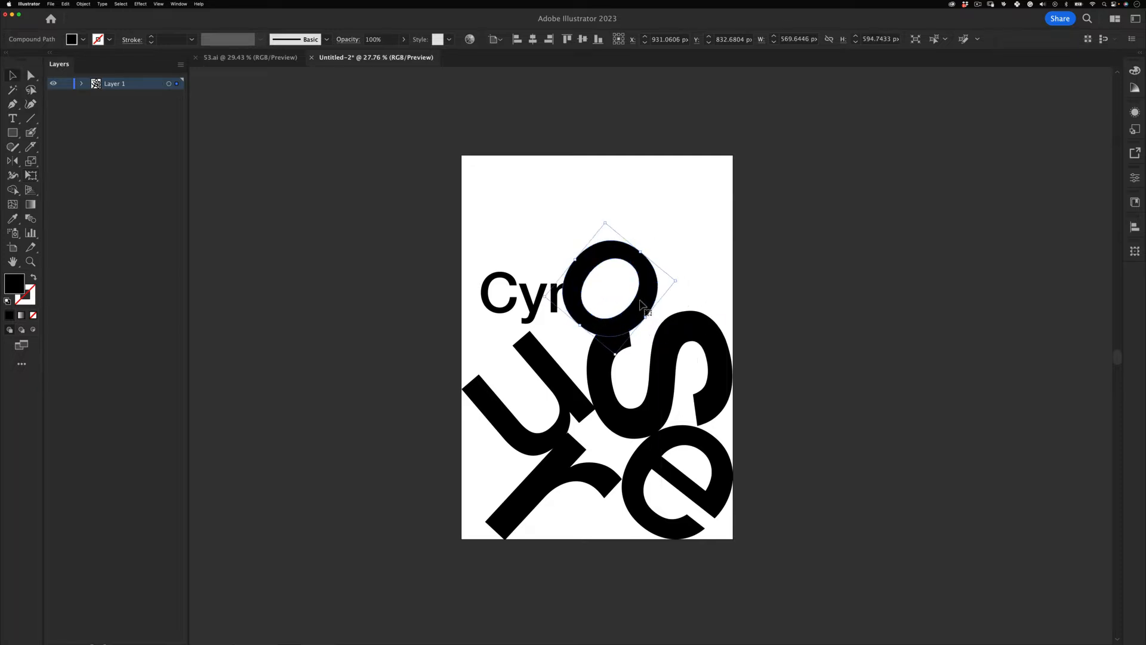
{"action": "left_click_drag", "start_coordinate": [640, 305], "coordinate": [715, 257]}
{"action": "left_click_drag", "start_coordinate": [662, 175], "coordinate": [680, 153]}
{"action": "left_click", "coordinate": [593, 236]}
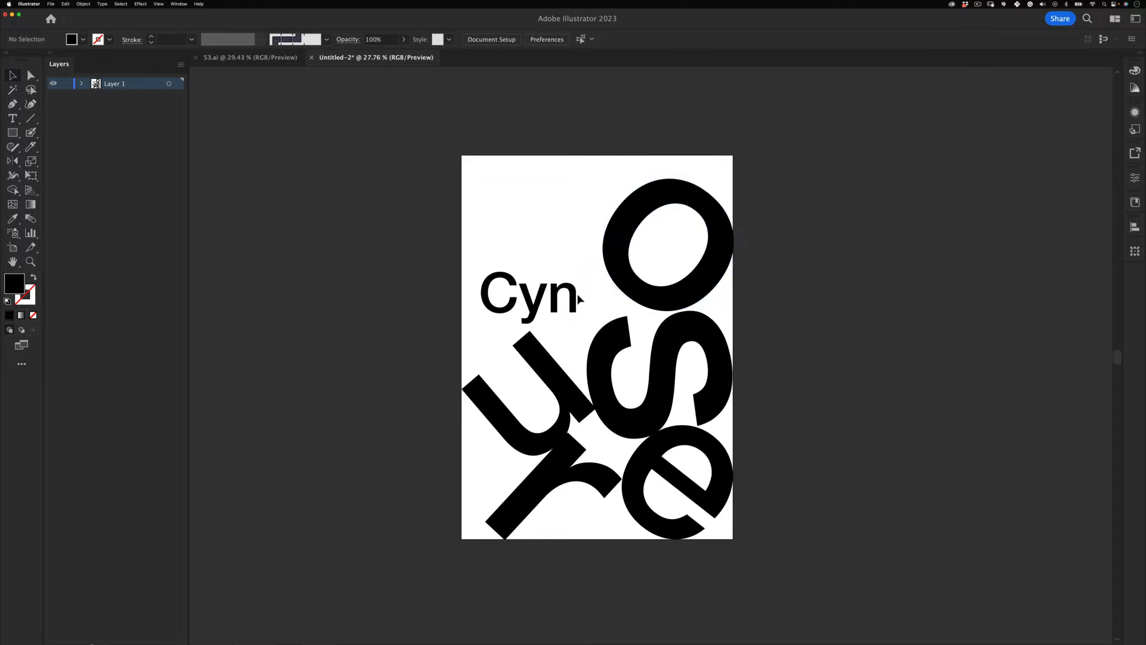
- Enlarge the letter "n" and rotate it about 45° clockwise between the "u" and the "o"
{"action": "left_click", "coordinate": [584, 283]}
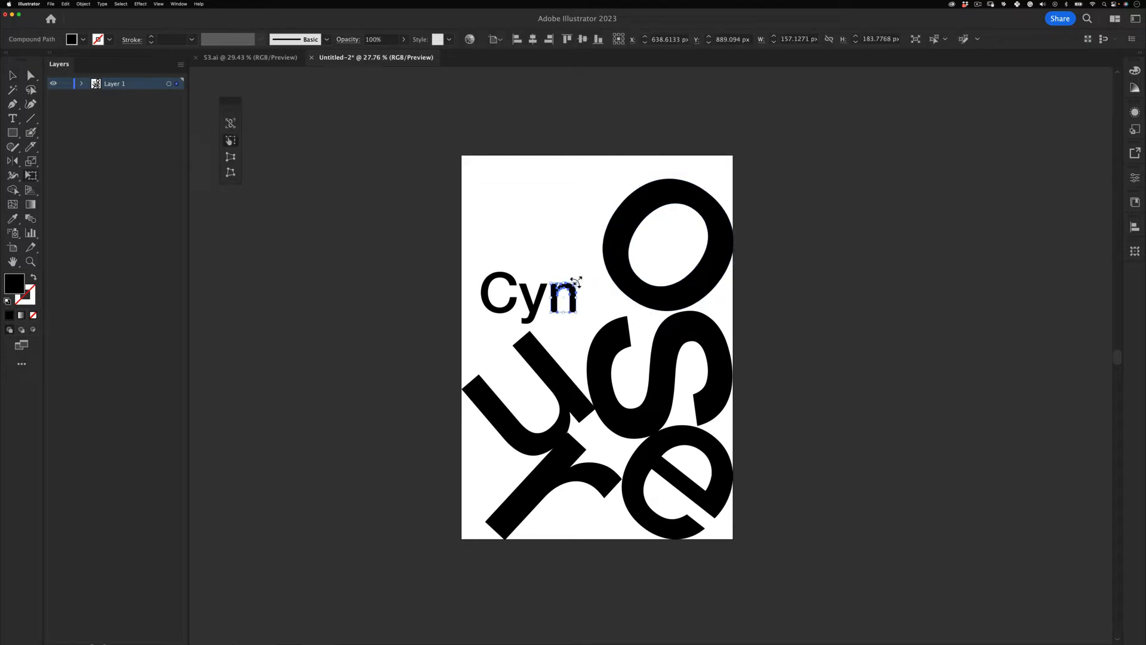
{"action": "left_click_drag", "start_coordinate": [576, 282], "coordinate": [613, 240]}
{"action": "left_click_drag", "start_coordinate": [624, 278], "coordinate": [612, 350]}
{"action": "key", "text": "v"}
- Place the letter "y" near the artboard's upper left, enlarged and rotated clockwise to about 776 × 801 px overall
{"action": "left_click_drag", "start_coordinate": [591, 310], "coordinate": [575, 172]}
{"action": "left_click", "coordinate": [560, 311]}
{"action": "left_click_drag", "start_coordinate": [591, 210], "coordinate": [594, 245]}
- Move the small letter "C" down into the gap between the "n" and the "u" near the artboard's left edge
{"action": "left_click", "coordinate": [500, 314]}
{"action": "left_click_drag", "start_coordinate": [495, 309], "coordinate": [489, 343]}
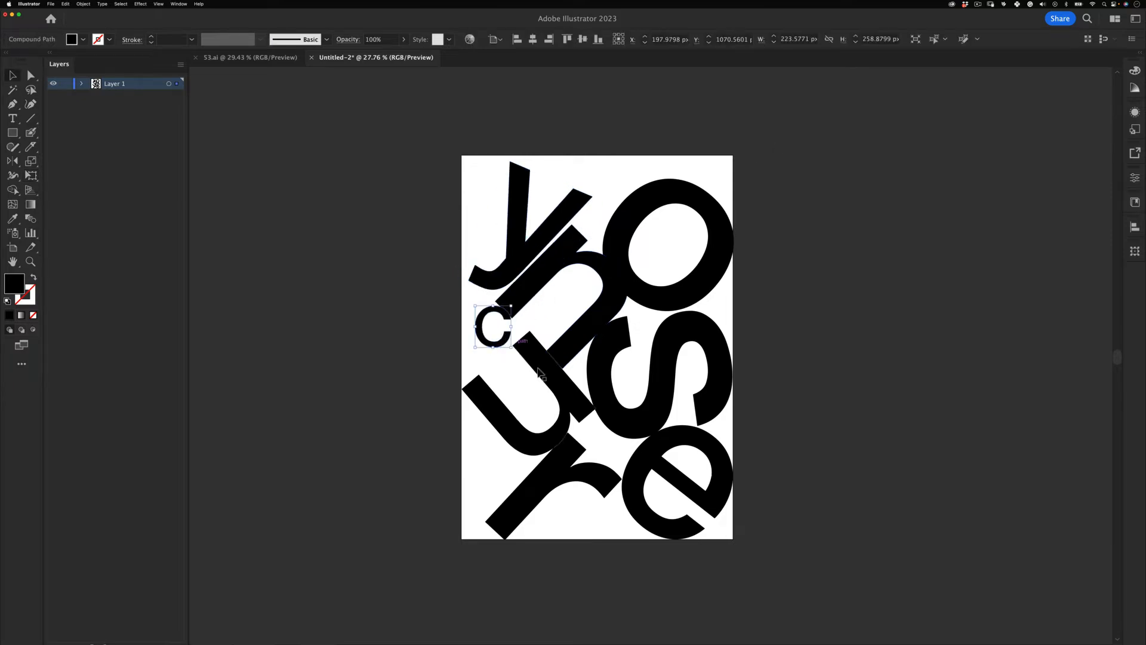
{"action": "left_click", "coordinate": [755, 323]}
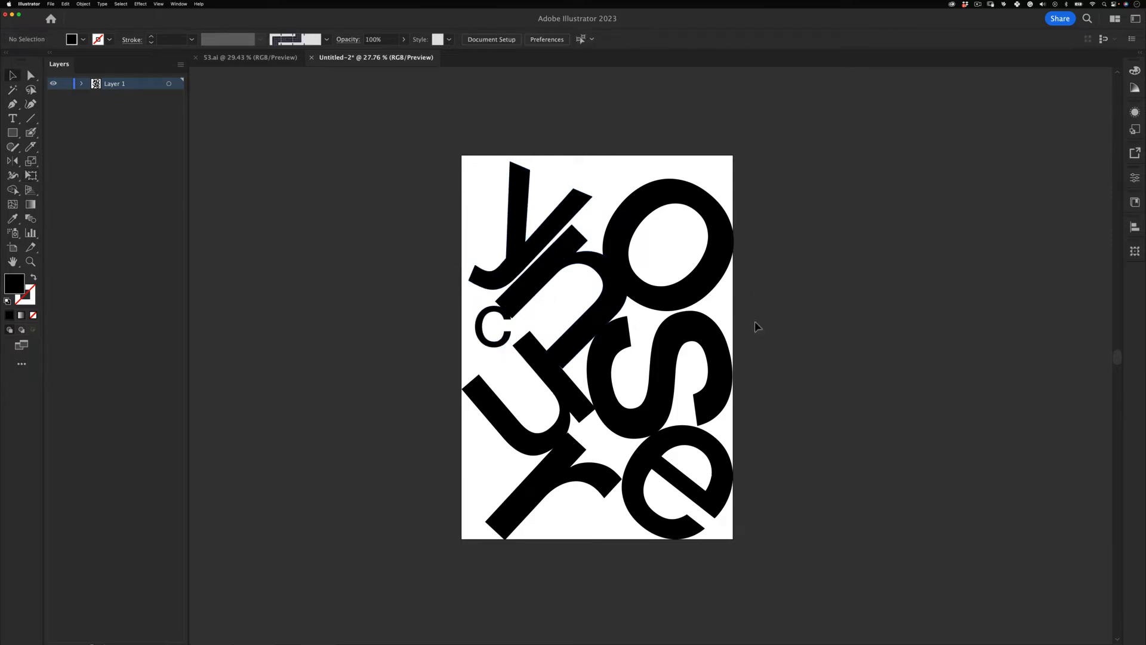
- Shrink the letter "o" to about 687 × 692 px and shrink the "s" toward its lower right, opening a gap between them
{"action": "left_click", "coordinate": [705, 281]}
{"action": "left_click_drag", "start_coordinate": [660, 154], "coordinate": [663, 184]}
{"action": "left_click", "coordinate": [599, 331]}
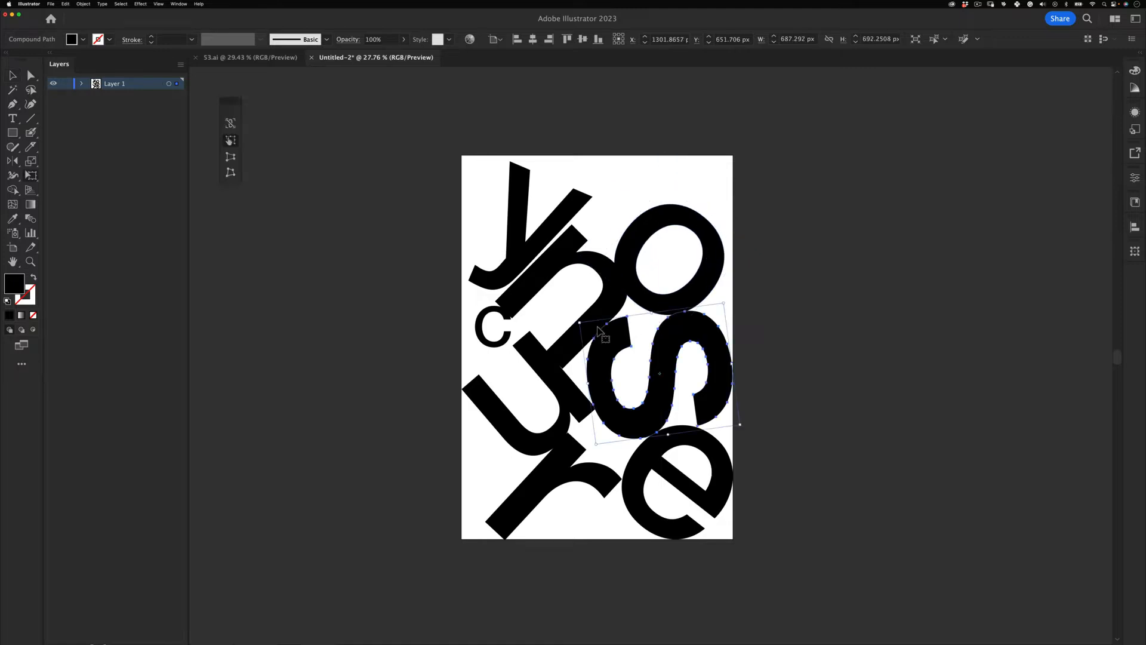
{"action": "left_click_drag", "start_coordinate": [580, 322], "coordinate": [604, 337]}
{"action": "key", "text": "v"}
{"action": "left_click", "coordinate": [701, 391]}
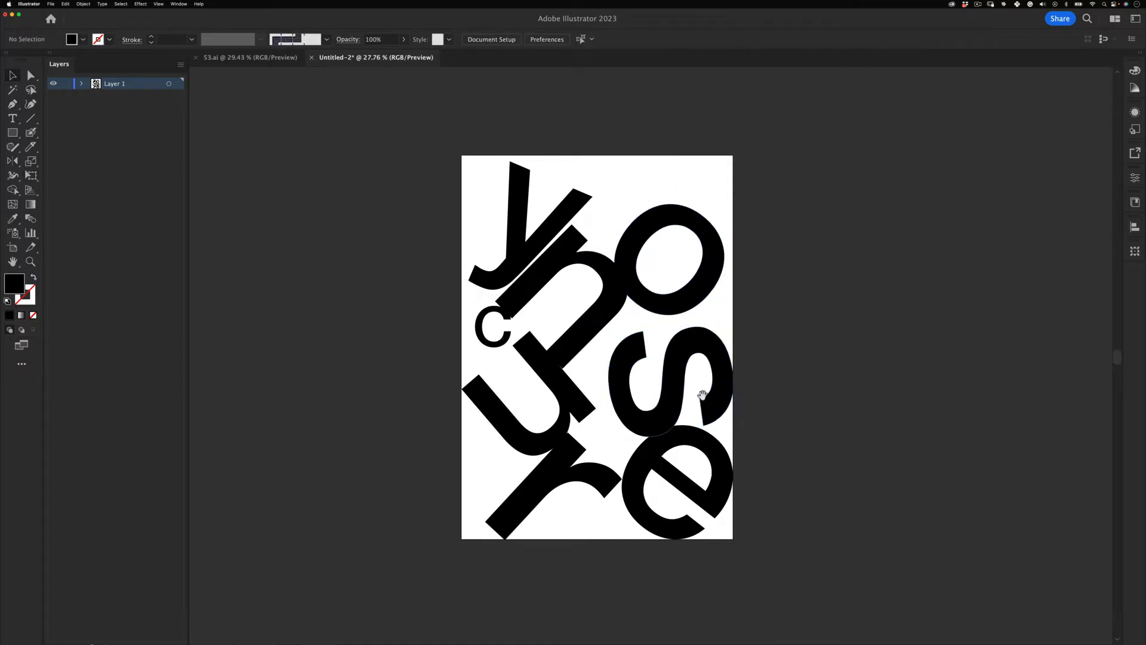
- Shrink the letter "e" slightly to about 669 × 686 px, keeping it against the artboard's bottom edge
{"action": "left_click_drag", "start_coordinate": [647, 385], "coordinate": [637, 308]}
{"action": "left_click", "coordinate": [637, 389]}
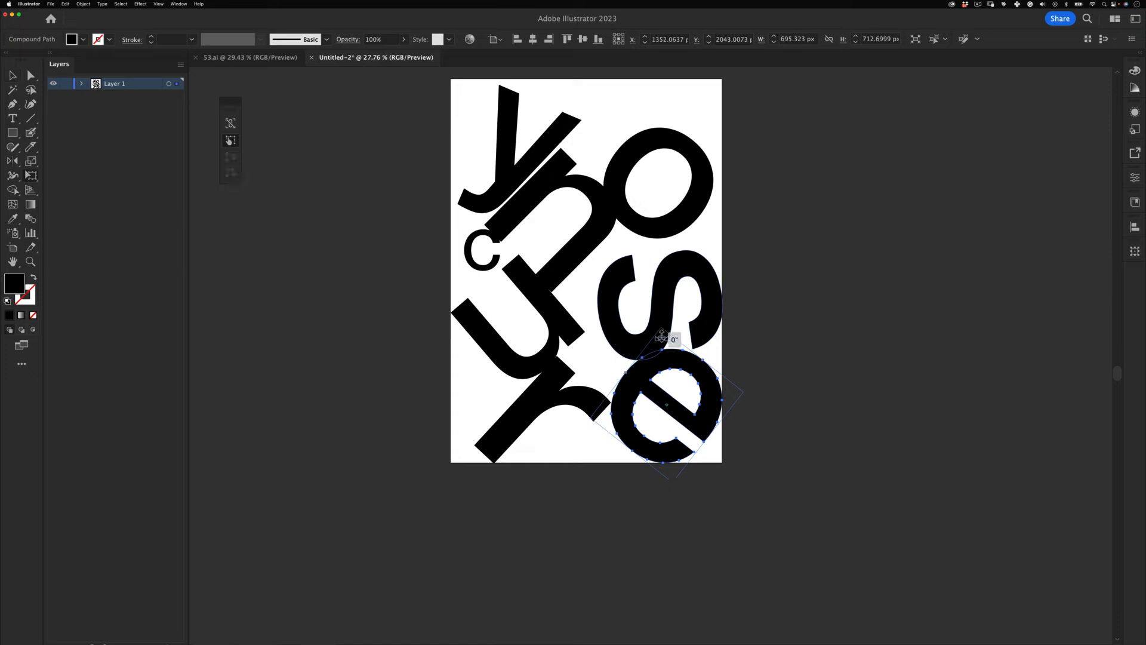
{"action": "left_click_drag", "start_coordinate": [661, 328], "coordinate": [662, 334]}
{"action": "key", "text": "z"}
{"action": "left_click", "coordinate": [585, 455]}
{"action": "key", "text": "v"}
{"action": "scroll", "coordinate": [585, 455], "scroll_direction": "up", "scroll_amount": 4}
{"action": "scroll", "coordinate": [568, 414], "scroll_direction": "right", "scroll_amount": 3}
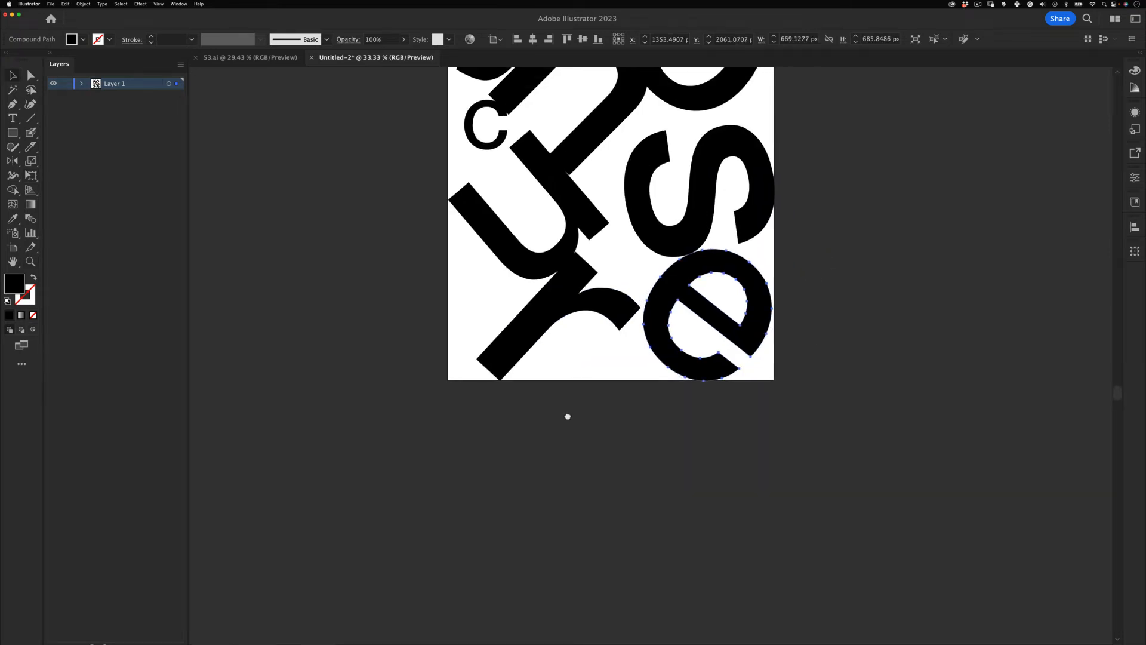
- Rotate the letter "r" slightly clockwise and refit it between the artboard's bottom edge and the "e"
{"action": "left_click_drag", "start_coordinate": [577, 373], "coordinate": [583, 374]}
{"action": "key", "text": "e"}
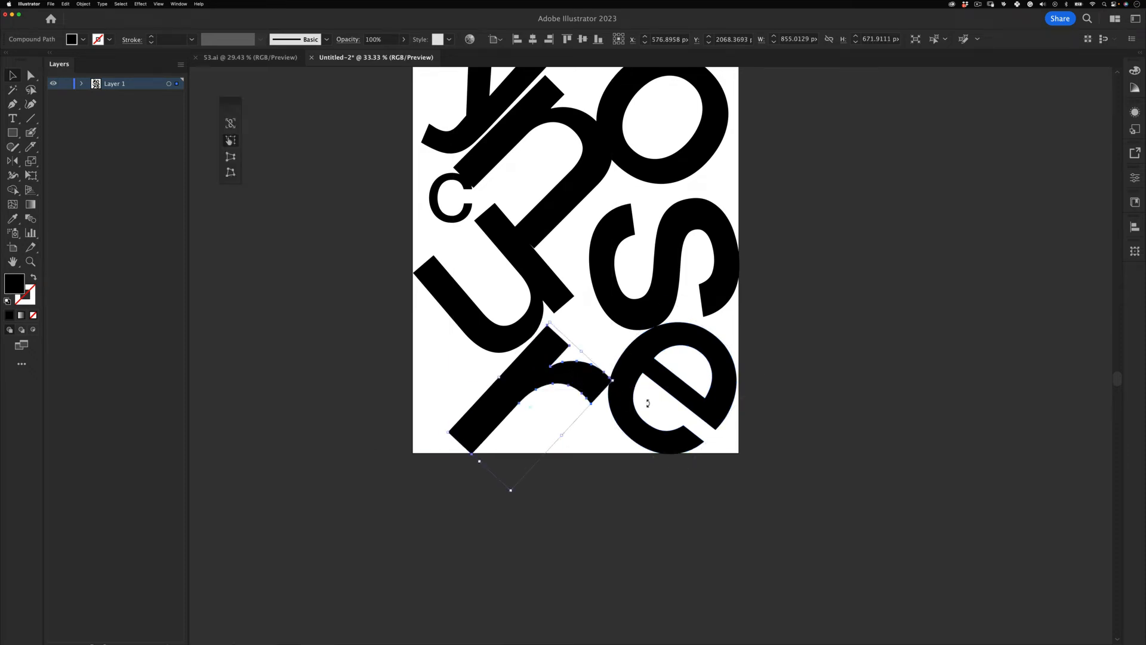
{"action": "left_click_drag", "start_coordinate": [666, 434], "coordinate": [672, 444]}
{"action": "key", "text": "v"}
{"action": "left_click_drag", "start_coordinate": [572, 385], "coordinate": [566, 391]}
{"action": "left_click", "coordinate": [601, 444]}
- Rotate the letter "s" slightly counter-clockwise and nudge it so it rests on the "e" at the artboard's right edge
{"action": "scroll", "coordinate": [601, 442], "scroll_direction": "up", "scroll_amount": 4}
{"action": "left_click", "coordinate": [668, 346]}
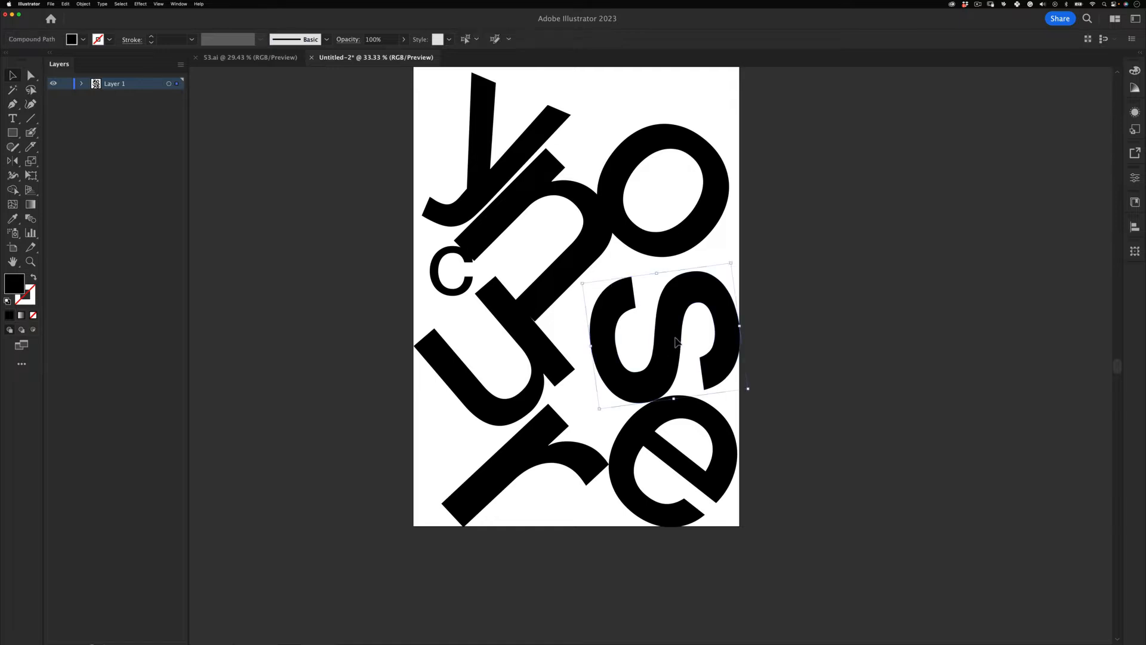
{"action": "key", "text": "e"}
{"action": "left_click_drag", "start_coordinate": [785, 342], "coordinate": [786, 320]}
{"action": "key", "text": "v"}
{"action": "left_click_drag", "start_coordinate": [736, 353], "coordinate": [735, 349]}
{"action": "left_click", "coordinate": [695, 356]}
- Move the letter "u" down until it touches the "r" at the artboard's left edge
{"action": "left_click_drag", "start_coordinate": [555, 369], "coordinate": [585, 376]}
{"action": "key", "text": "e"}
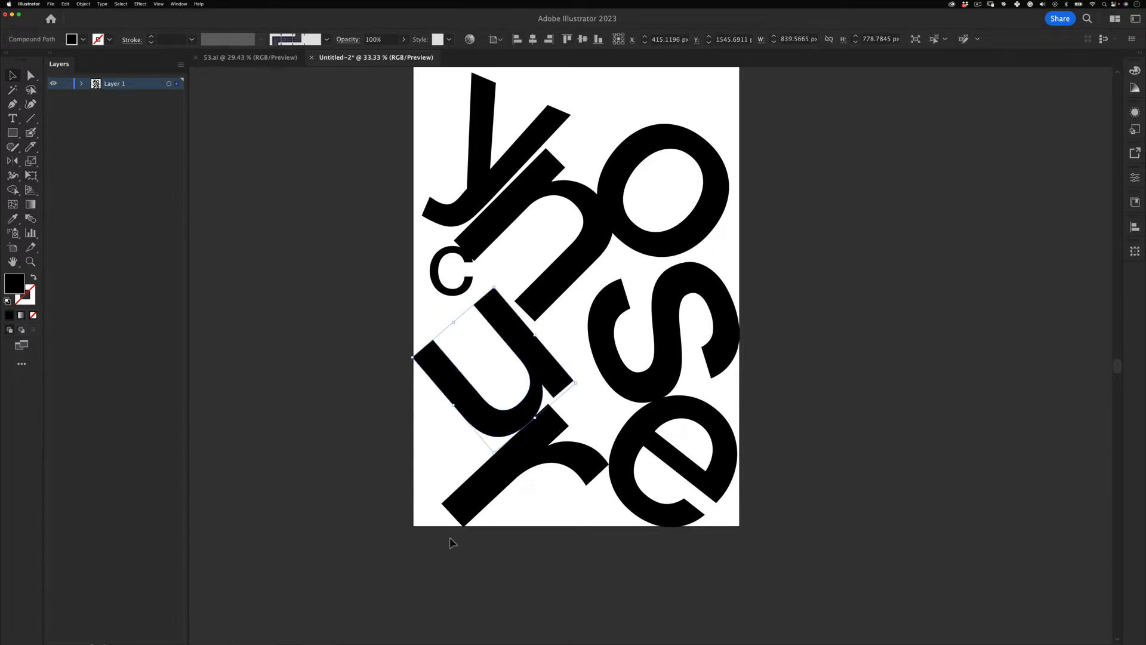
{"action": "left_click", "coordinate": [452, 542]}
- Rotate the letter "n" slightly clockwise to about 831 × 894 px overall and fit it between the "u", "o" and "s"
{"action": "left_click_drag", "start_coordinate": [578, 274], "coordinate": [669, 295]}
{"action": "key", "text": "e"}
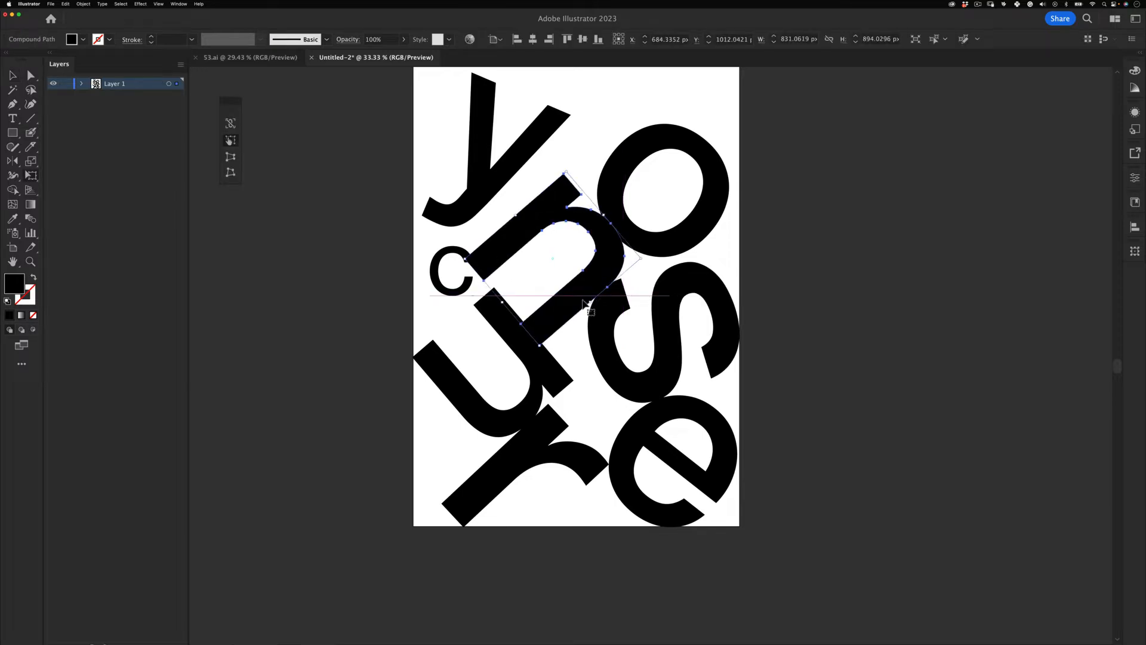
{"action": "left_click_drag", "start_coordinate": [583, 300], "coordinate": [587, 298]}
{"action": "scroll", "coordinate": [626, 299], "scroll_direction": "up", "scroll_amount": 3}
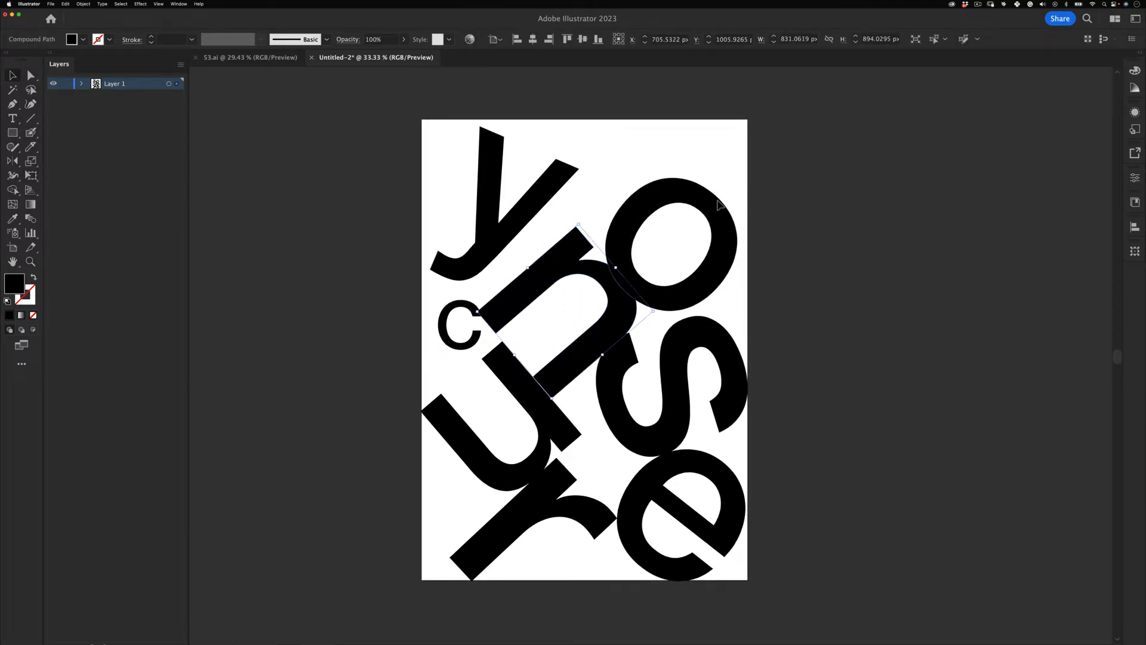
- Move the letter "o" up and to the right so it slightly crosses the artboard's right edge
{"action": "left_click_drag", "start_coordinate": [672, 202], "coordinate": [686, 196]}
{"action": "key", "text": "e"}
{"action": "key", "text": "v"}
- Move the letter "y" right to the artboard's top center and rotate it clockwise so one arm overlaps the "o"
{"action": "left_click_drag", "start_coordinate": [553, 186], "coordinate": [646, 165]}
{"action": "key", "text": "e"}
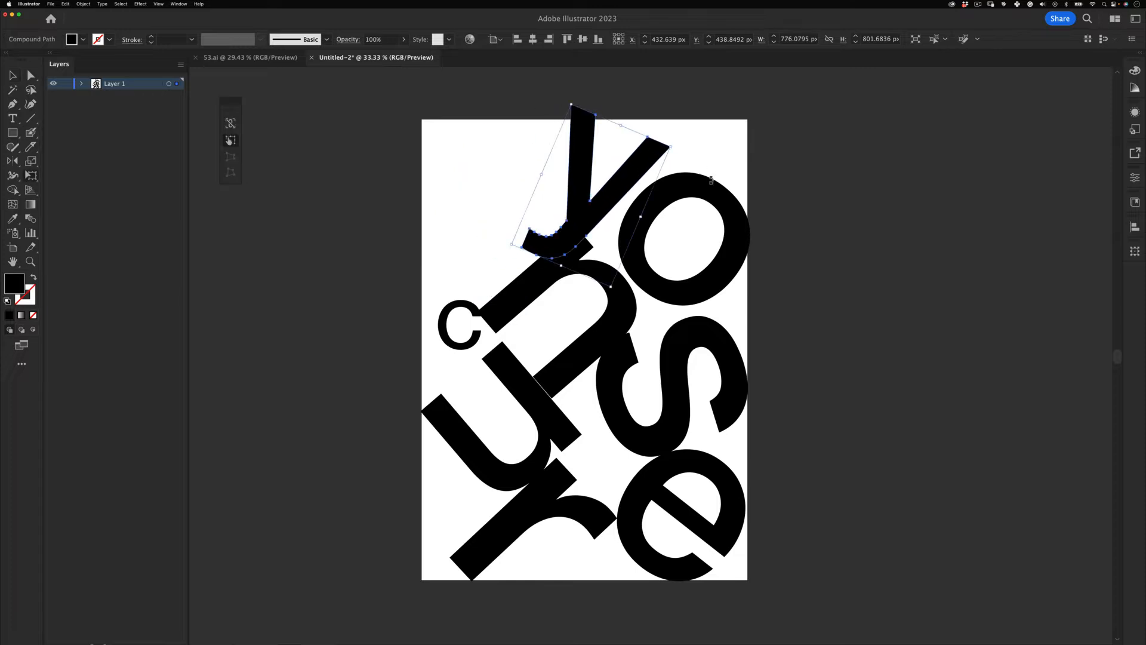
{"action": "left_click_drag", "start_coordinate": [710, 180], "coordinate": [680, 222]}
{"action": "key", "text": "v"}
- Enlarge the letter "C" to about 704 × 815 px and place it in the artboard's upper left corner
{"action": "left_click", "coordinate": [476, 306]}
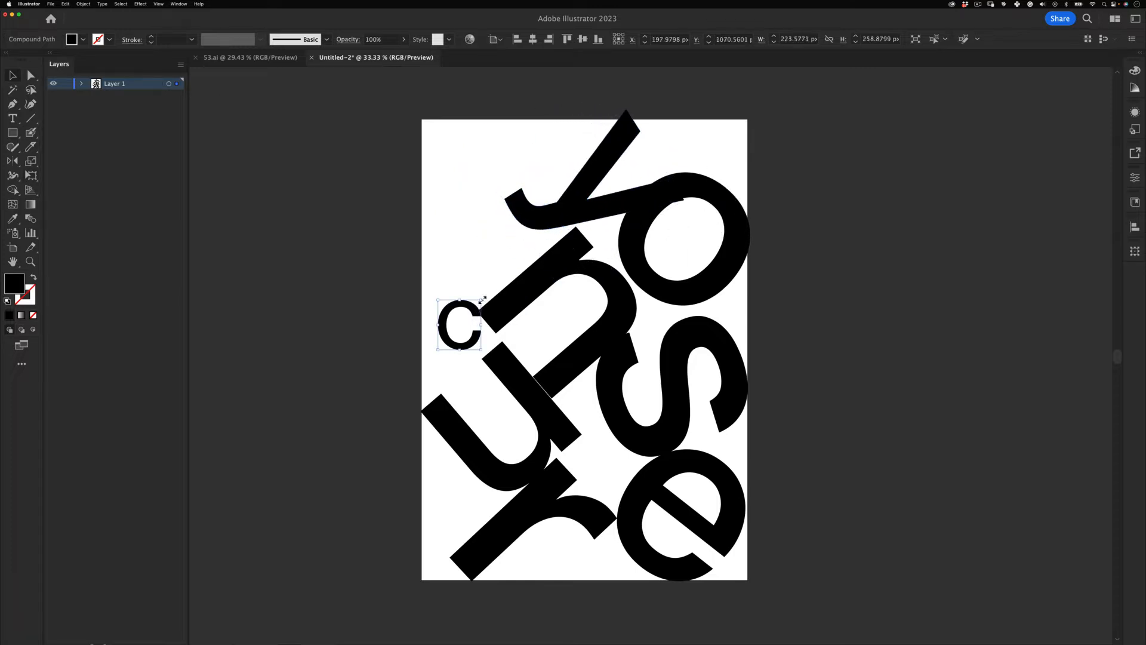
{"action": "left_click_drag", "start_coordinate": [482, 299], "coordinate": [556, 131]}
{"action": "left_click_drag", "start_coordinate": [537, 243], "coordinate": [540, 232]}
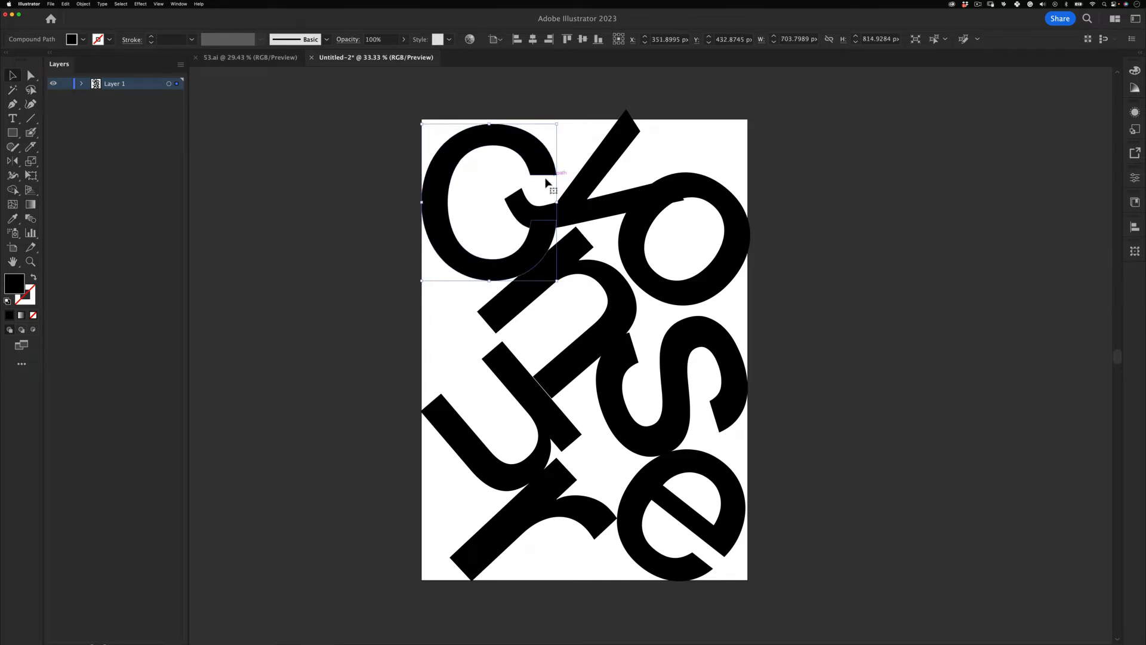
- Rotate the letter "y" further clockwise to about 888 × 544 px overall and hook its tail into the opening of the "C"
{"action": "left_click_drag", "start_coordinate": [593, 207], "coordinate": [594, 191]}
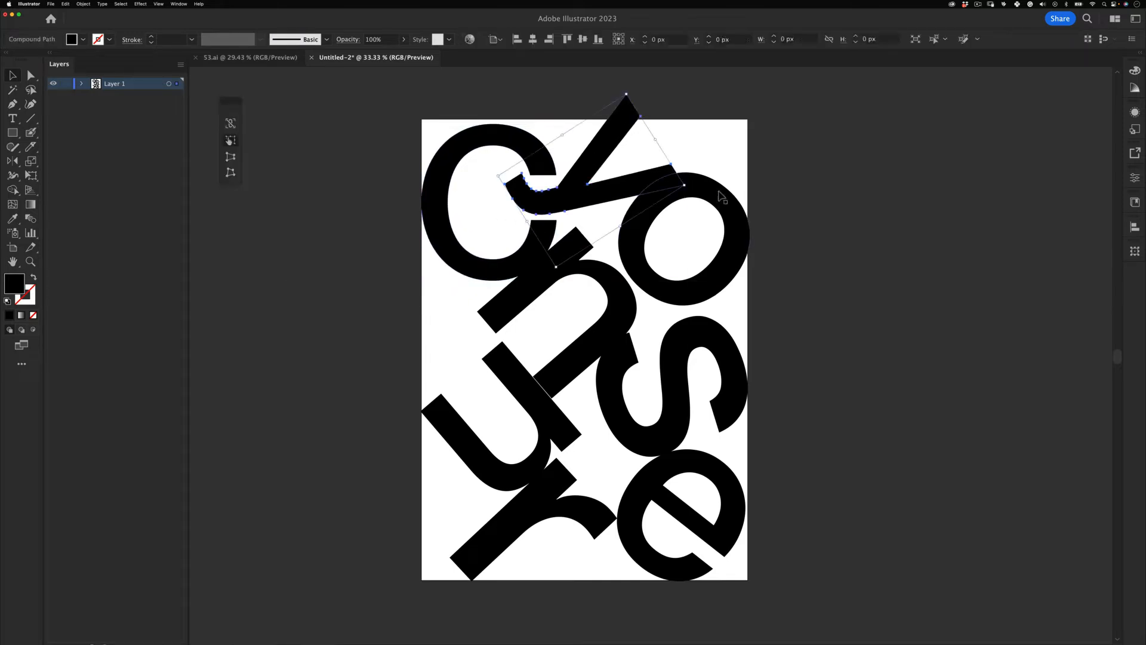
{"action": "key", "text": "e"}
{"action": "left_click_drag", "start_coordinate": [719, 198], "coordinate": [707, 245]}
{"action": "left_click_drag", "start_coordinate": [659, 202], "coordinate": [643, 229]}
{"action": "key", "text": "v"}
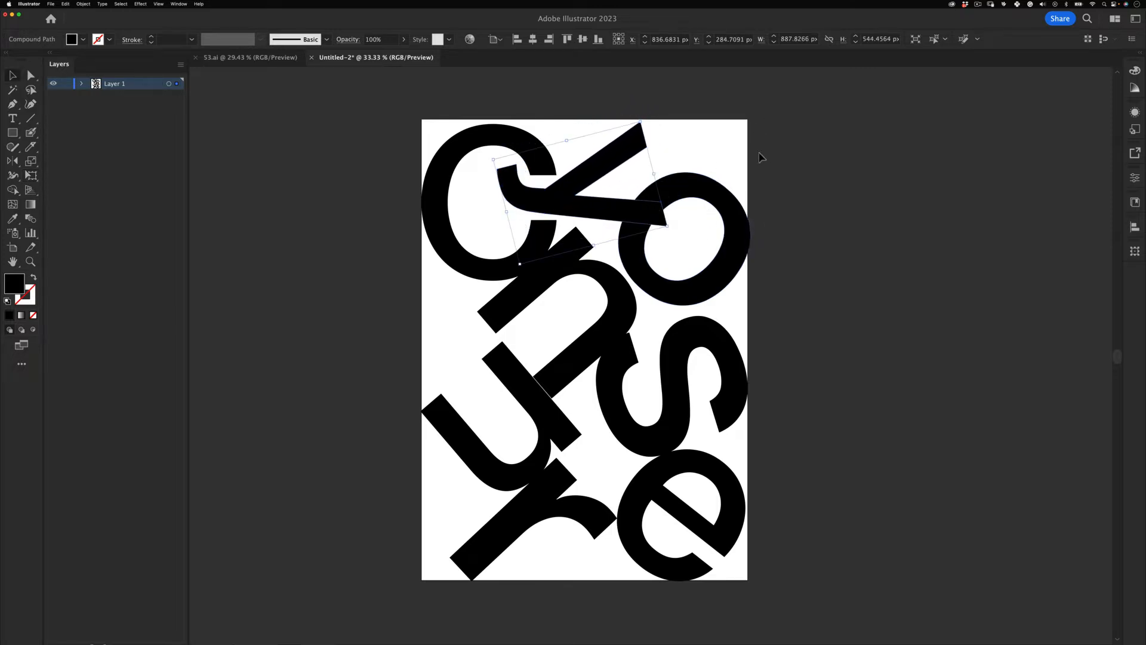
{"action": "left_click", "coordinate": [762, 157]}
- Enlarge the letter "o" from its center to about 741 × 746 px so it meets the "n"
{"action": "left_click", "coordinate": [712, 203]}
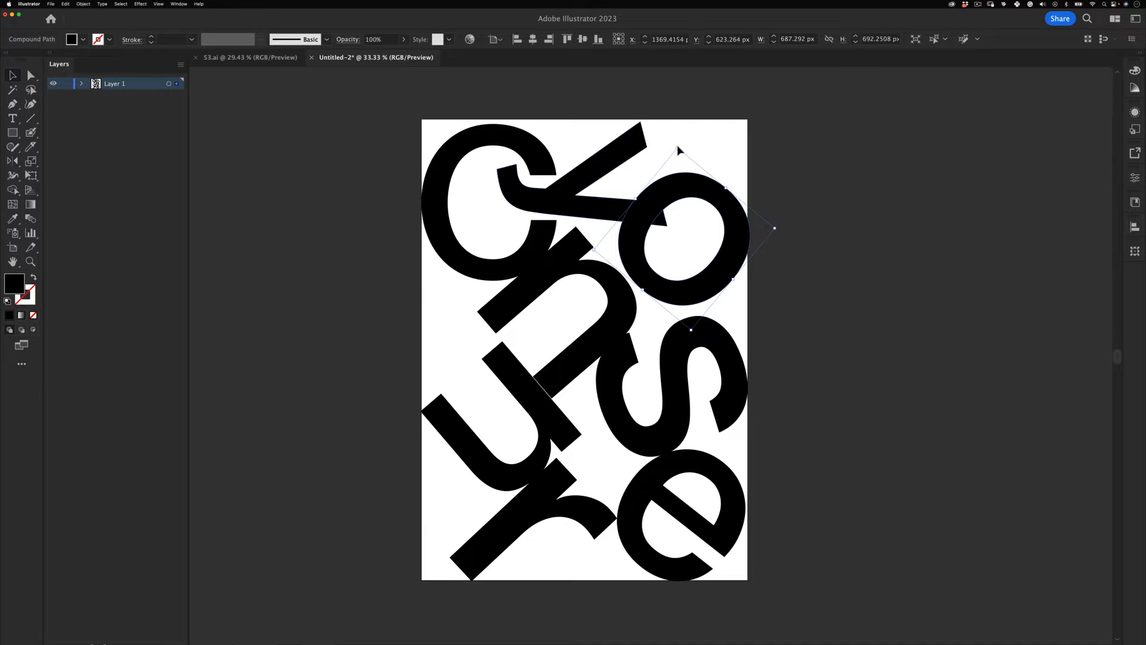
{"action": "mouse_move", "coordinate": [678, 149]}
{"action": "left_mouse_down"}
{"action": "mouse_move", "coordinate": [678, 162]}
{"action": "mouse_move", "coordinate": [684, 131]}
{"action": "mouse_move", "coordinate": [684, 143]}
{"action": "mouse_move", "coordinate": [675, 137]}
{"action": "left_mouse_up"}
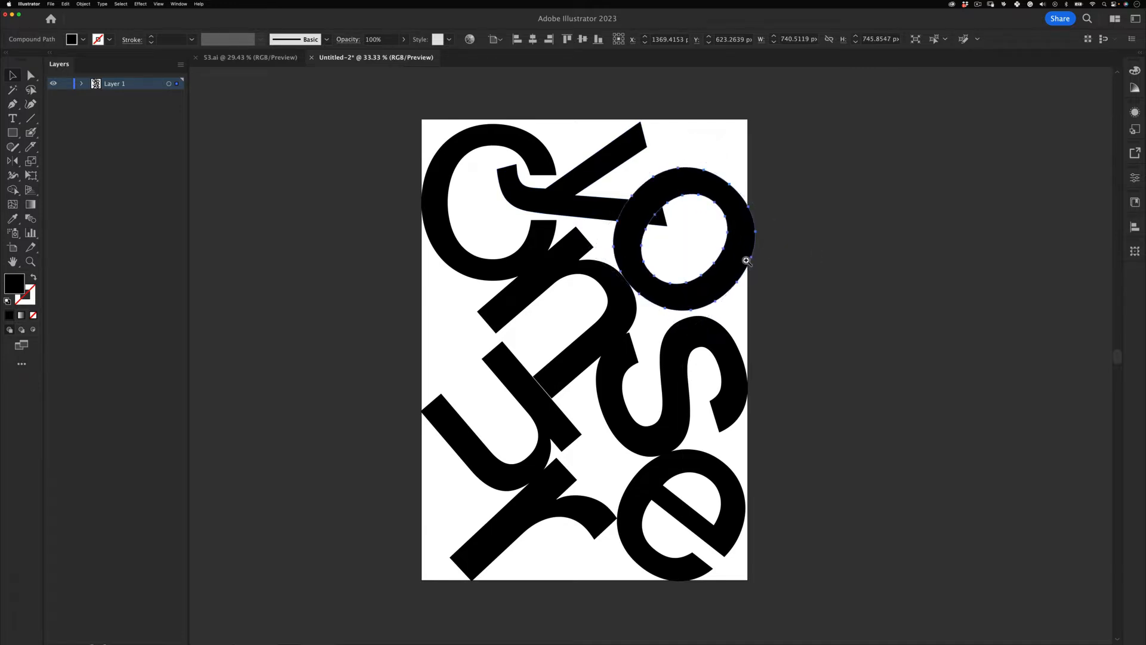
{"action": "mouse_move", "coordinate": [691, 255]}
{"action": "left_mouse_down"}
{"action": "mouse_move", "coordinate": [600, 307]}
{"action": "mouse_move", "coordinate": [672, 249]}
{"action": "left_mouse_up"}
{"action": "left_click_drag", "start_coordinate": [625, 286], "coordinate": [569, 284]}
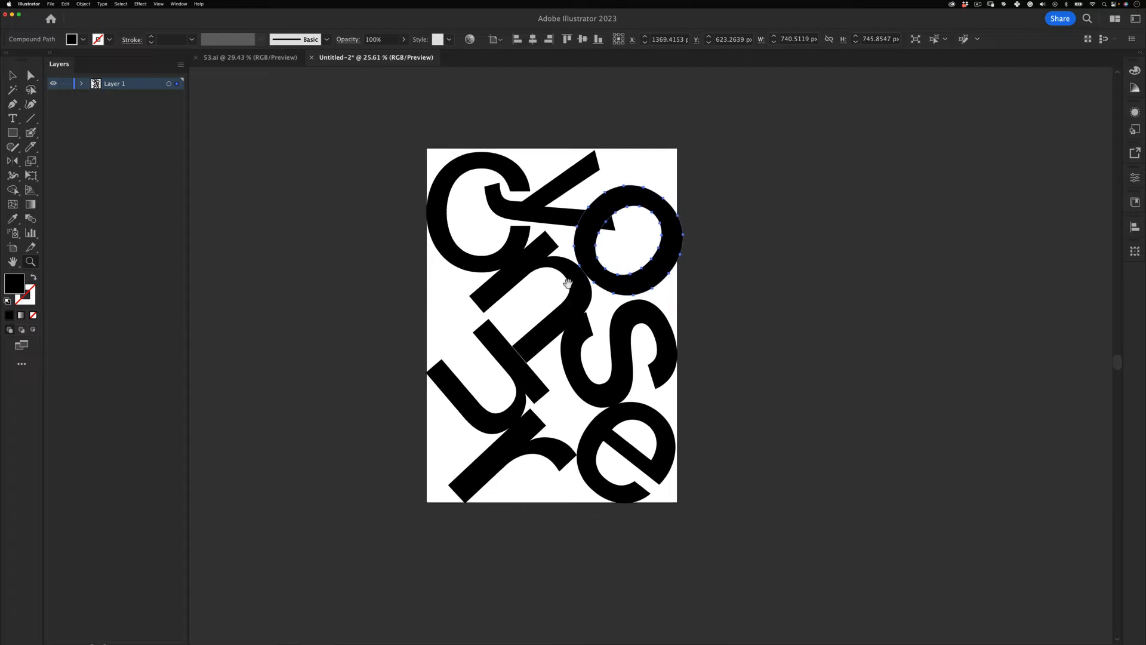
{"action": "left_click", "coordinate": [704, 209]}
- Shrink the letter "u" slightly to about 834 × 773 px so it fits beside the "n" and "r"
{"action": "left_click", "coordinate": [491, 357]}
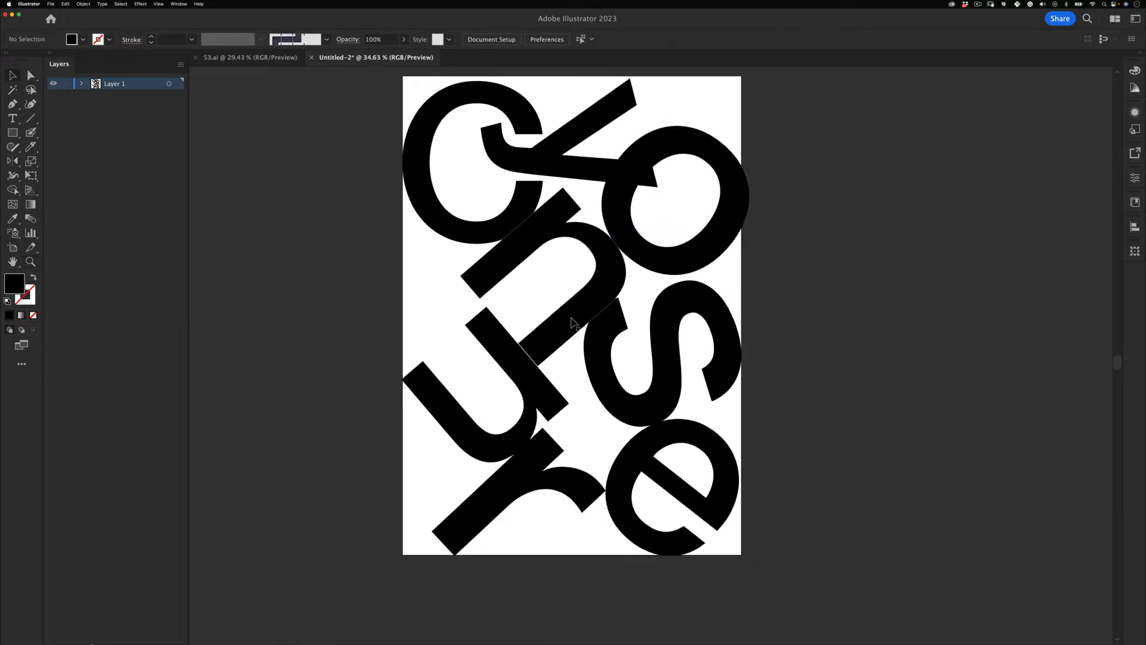
{"action": "left_click_drag", "start_coordinate": [572, 321], "coordinate": [574, 328]}
{"action": "scroll", "coordinate": [549, 398], "scroll_direction": "up", "scroll_amount": 2}
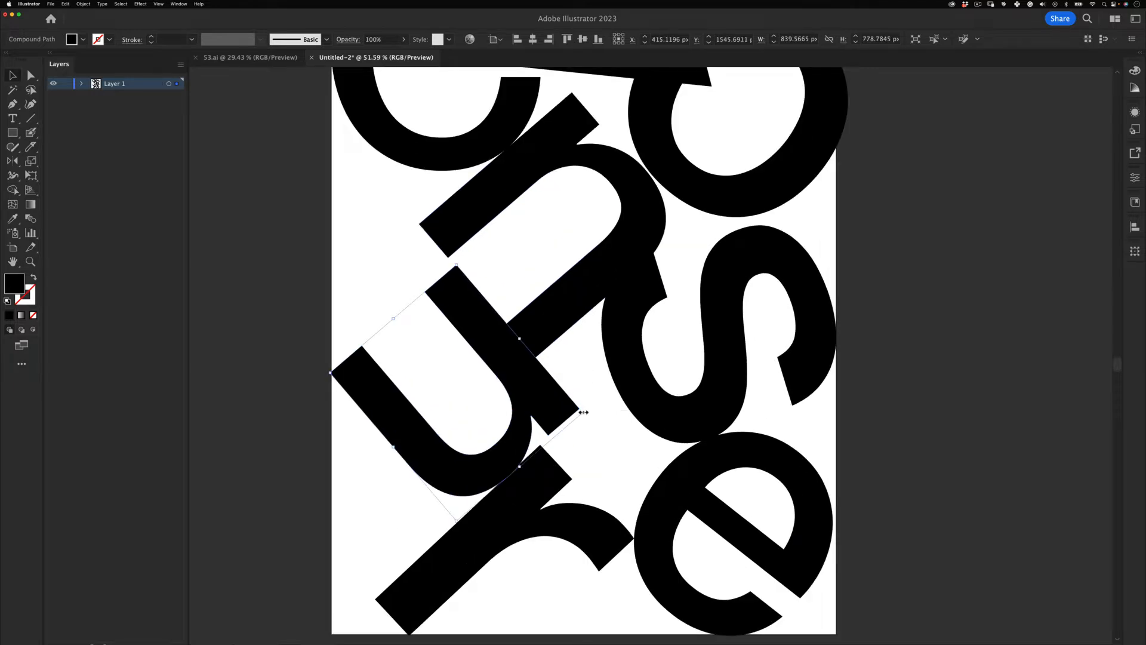
{"action": "left_click_drag", "start_coordinate": [583, 412], "coordinate": [582, 412]}
{"action": "left_click_drag", "start_coordinate": [618, 324], "coordinate": [577, 333]}
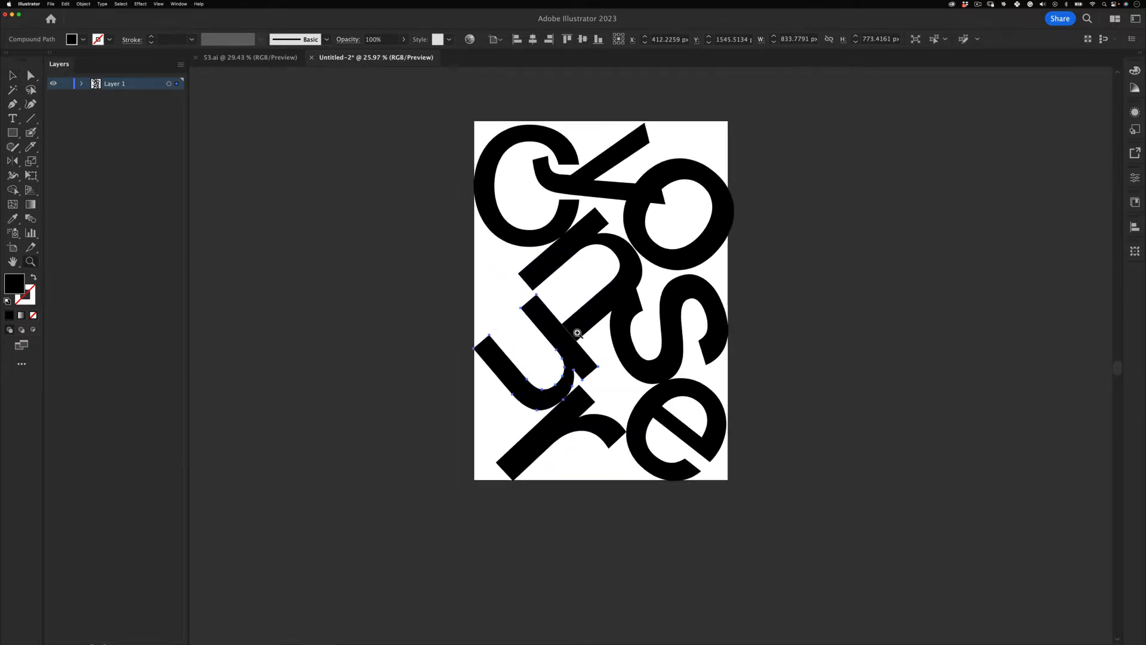
- Shrink the letter "o" to about 585 × 590 px, then rotate it slightly clockwise between the "y" and the "s"
{"action": "left_click", "coordinate": [702, 211]}
{"action": "left_click_drag", "start_coordinate": [704, 210], "coordinate": [671, 246]}
{"action": "left_click", "coordinate": [657, 215]}
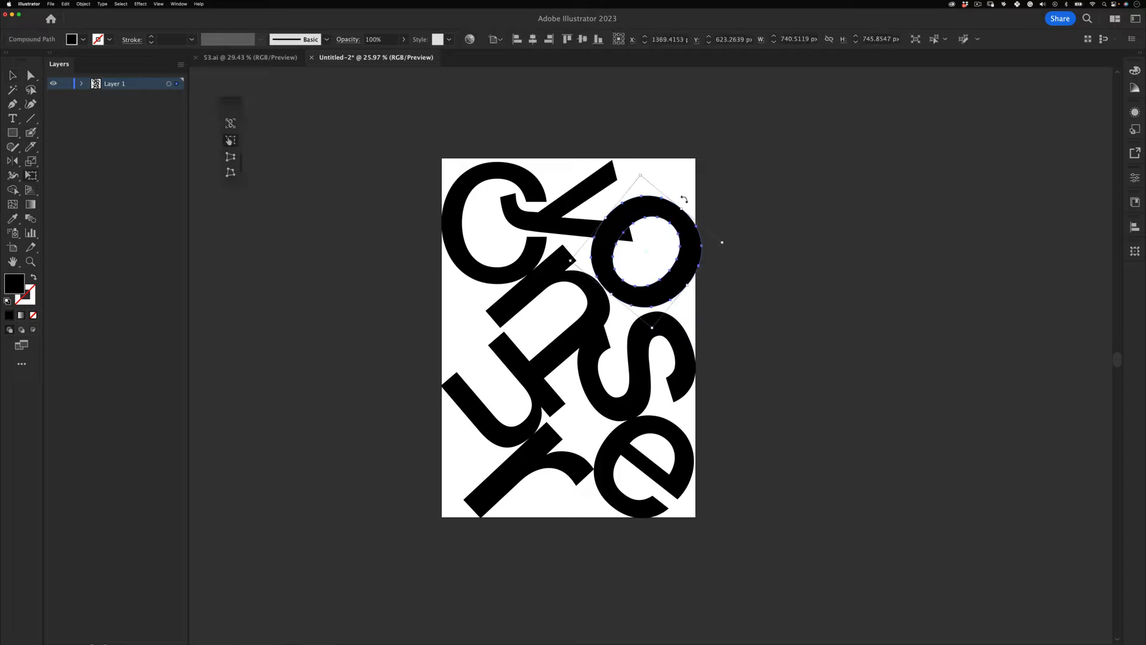
{"action": "left_click_drag", "start_coordinate": [641, 177], "coordinate": [641, 192]}
{"action": "left_click_drag", "start_coordinate": [675, 238], "coordinate": [670, 257]}
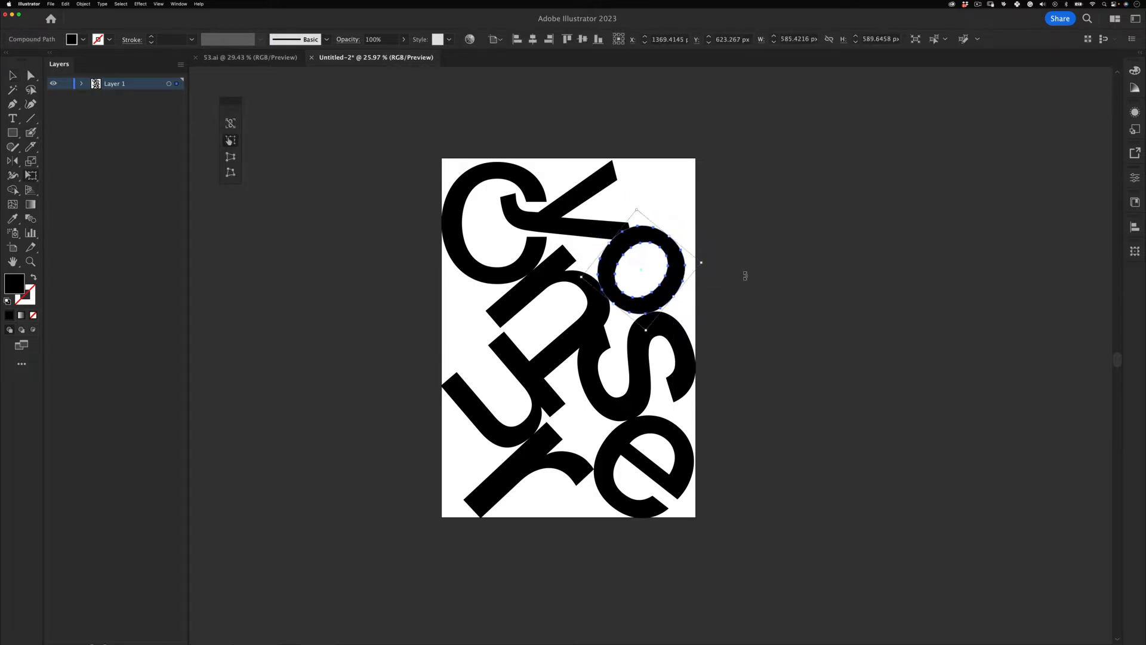
{"action": "left_click_drag", "start_coordinate": [745, 276], "coordinate": [732, 330]}
{"action": "key", "text": "v"}
{"action": "left_click", "coordinate": [716, 256]}
- Rotate the letter "y" counterclockwise to about 936 × 625 px overall, with its tail inside the opening of the "C"
{"action": "left_click_drag", "start_coordinate": [656, 222], "coordinate": [697, 193]}
{"action": "key", "text": "v"}
{"action": "left_click", "coordinate": [657, 230]}
{"action": "key", "text": "e"}
{"action": "key", "text": "v"}
{"action": "left_click", "coordinate": [573, 230]}
{"action": "key", "text": "e"}
{"action": "left_click_drag", "start_coordinate": [573, 234], "coordinate": [581, 236]}
{"action": "key", "text": "super+z"}
{"action": "key", "text": "v"}
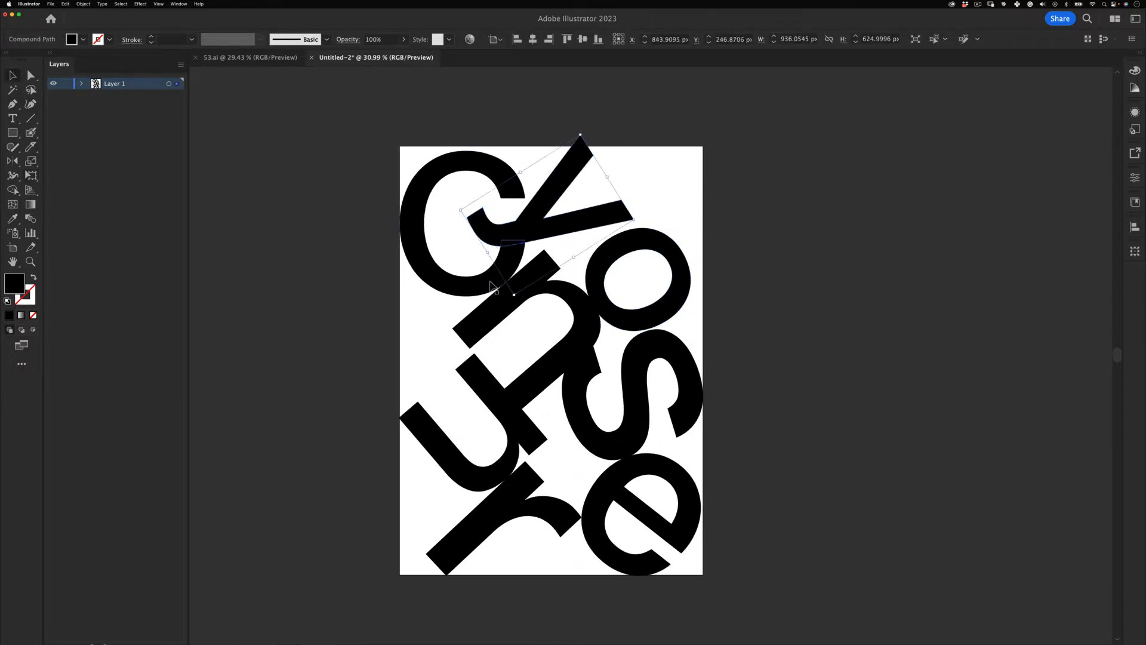
- Rotate the letter "C" slightly clockwise to about 740 × 814 px overall
{"action": "left_click", "coordinate": [512, 258]}
{"action": "key", "text": "e"}
{"action": "left_click_drag", "start_coordinate": [675, 253], "coordinate": [674, 316]}
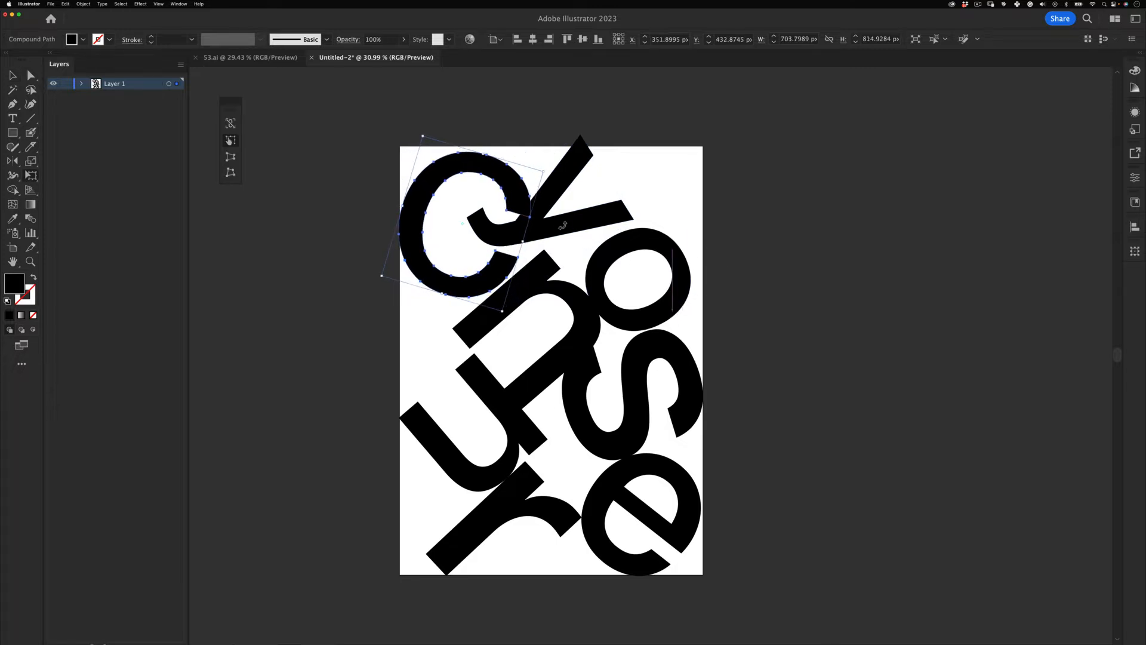
- Move the letter "y" about 136 px to the right and shrink it to about 906 × 605 px, level with the artboard's top edge
{"action": "key", "text": "v"}
{"action": "left_click_drag", "start_coordinate": [556, 223], "coordinate": [581, 229]}
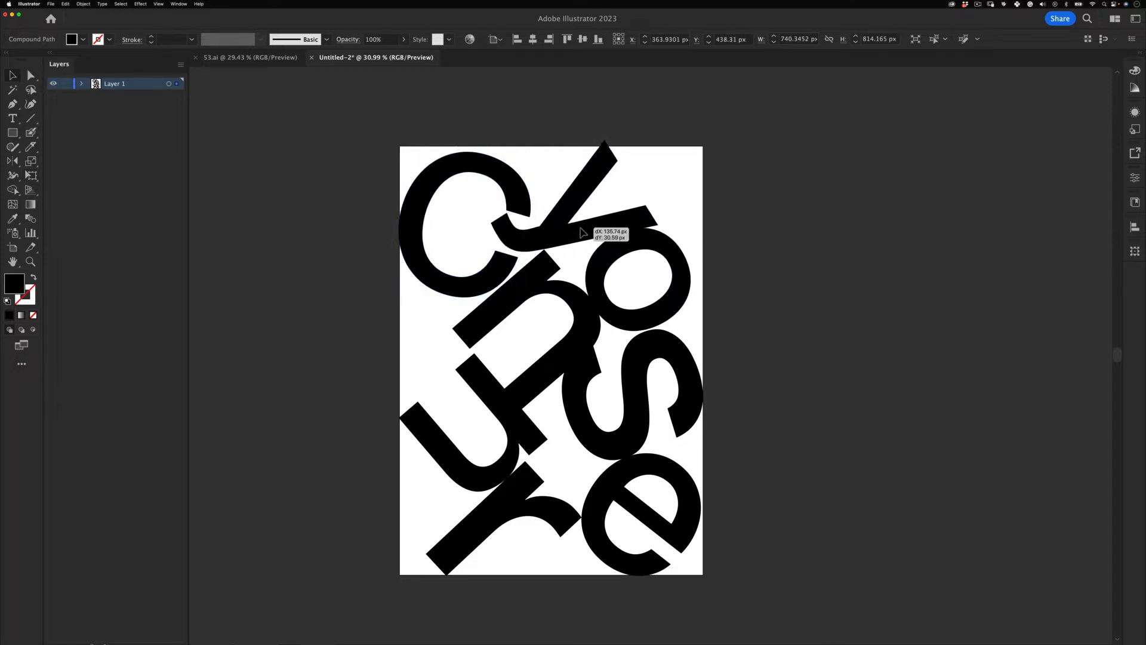
{"action": "left_click", "coordinate": [743, 141]}
{"action": "left_click", "coordinate": [605, 146]}
{"action": "left_click_drag", "start_coordinate": [604, 142], "coordinate": [605, 145]}
{"action": "left_click", "coordinate": [667, 190]}
{"action": "left_click", "coordinate": [638, 223]}
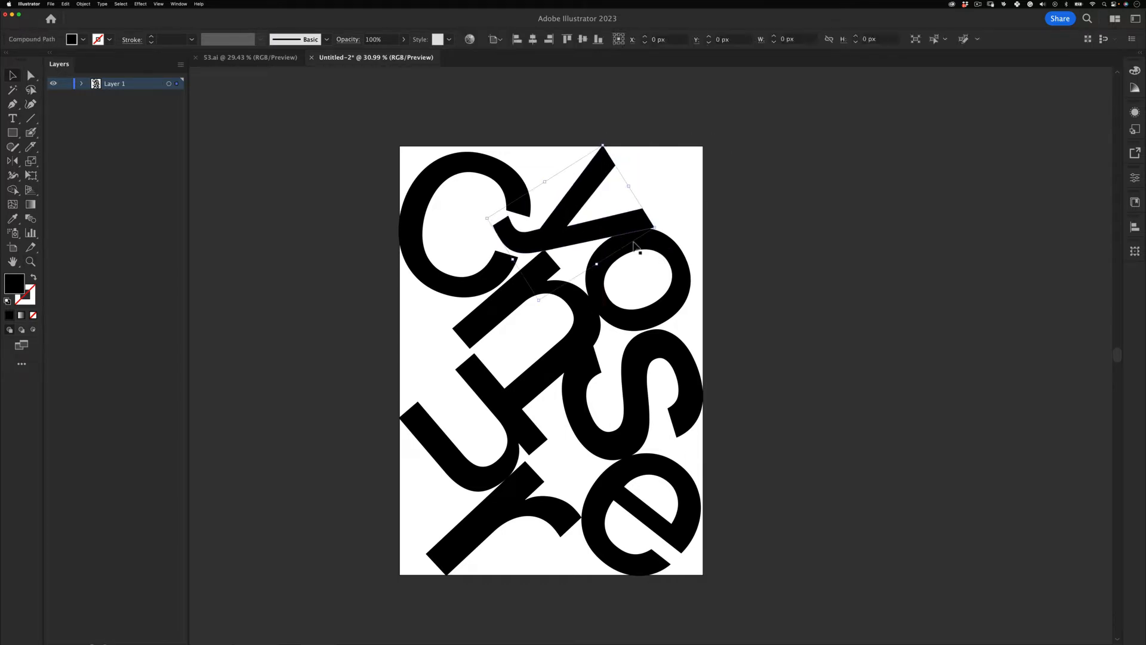
{"action": "double_click", "coordinate": [667, 253]}
{"action": "double_click", "coordinate": [736, 213]}
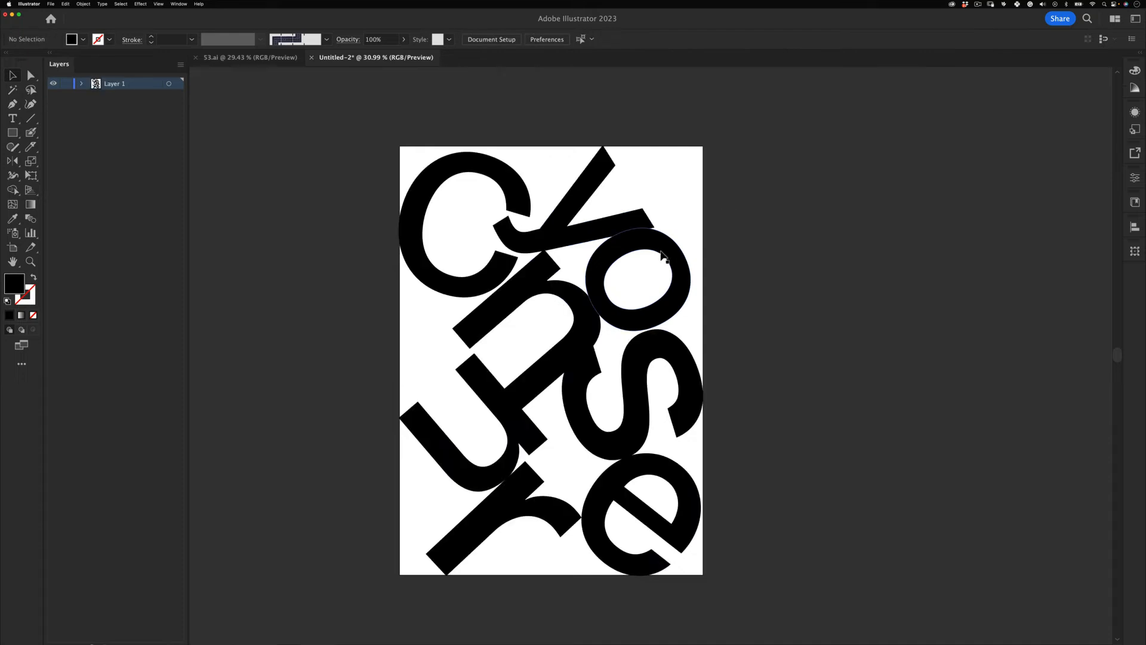
- Move the letter "o" to the artboard's right edge and shrink it to about 578 × 564 px so it fits between "y" and "s"
{"action": "left_click_drag", "start_coordinate": [661, 252], "coordinate": [673, 258]}
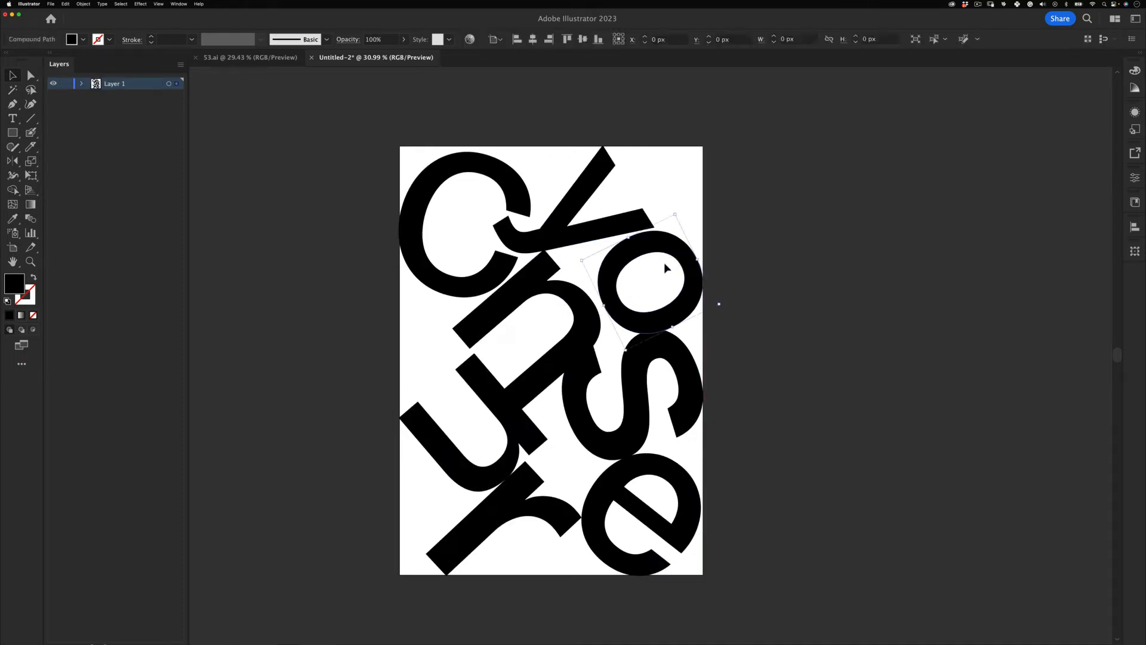
{"action": "scroll", "coordinate": [690, 307], "scroll_direction": "up", "scroll_amount": 3}
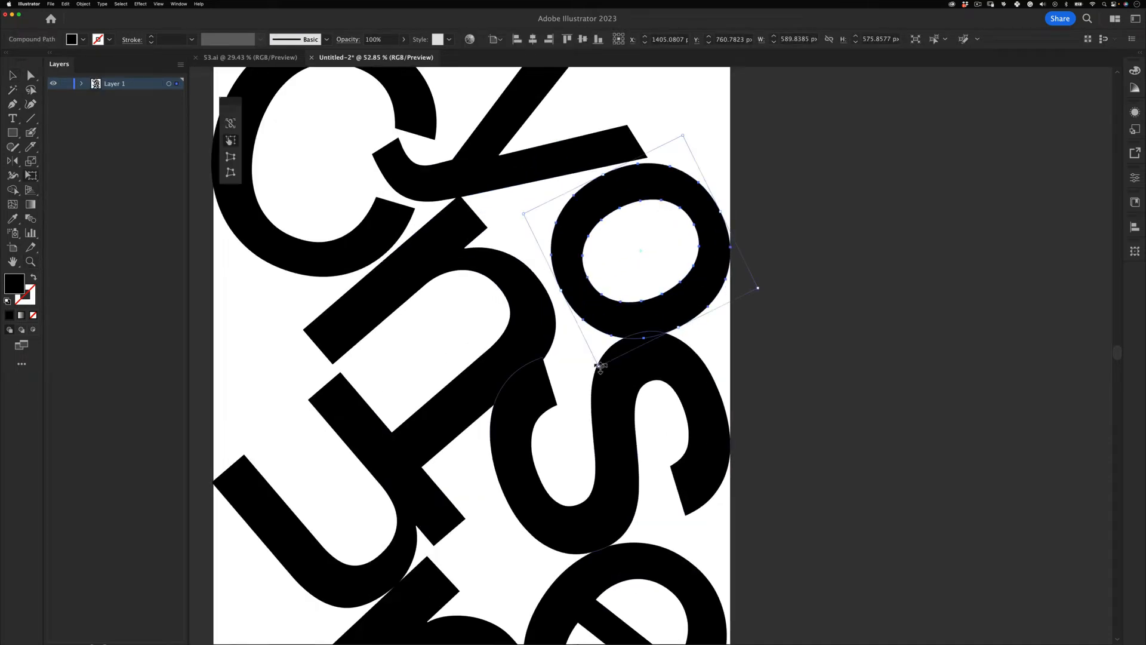
{"action": "left_click_drag", "start_coordinate": [598, 365], "coordinate": [600, 357]}
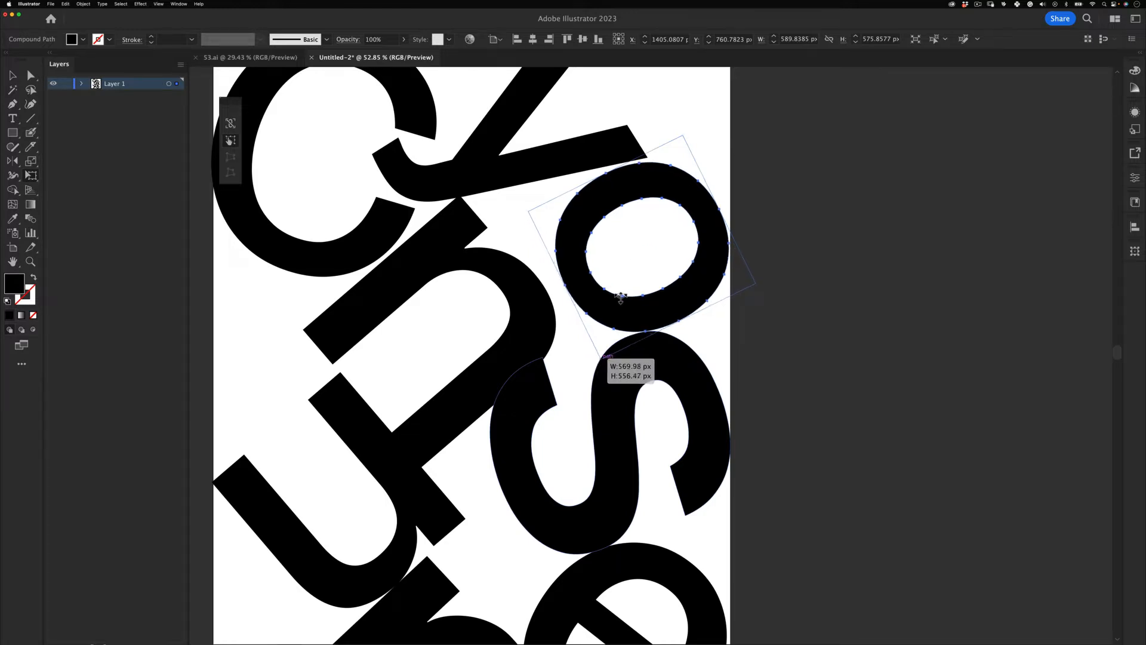
{"action": "left_click_drag", "start_coordinate": [621, 297], "coordinate": [621, 297]}
{"action": "left_click_drag", "start_coordinate": [683, 136], "coordinate": [680, 131]}
{"action": "scroll", "coordinate": [662, 136], "scroll_direction": "down", "scroll_amount": 5}
{"action": "left_click", "coordinate": [743, 123]}
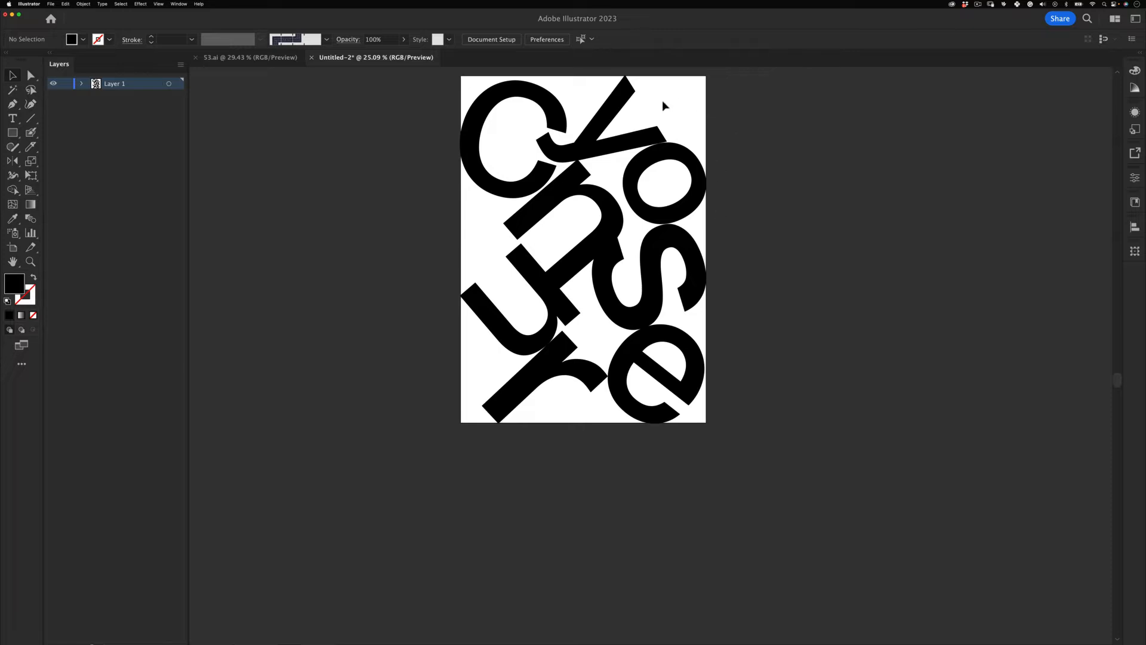
- Examine the fit of the letter "y" against the neighbouring "C", "n" and "o"
{"action": "scroll", "coordinate": [597, 257], "scroll_direction": "up", "scroll_amount": 3}
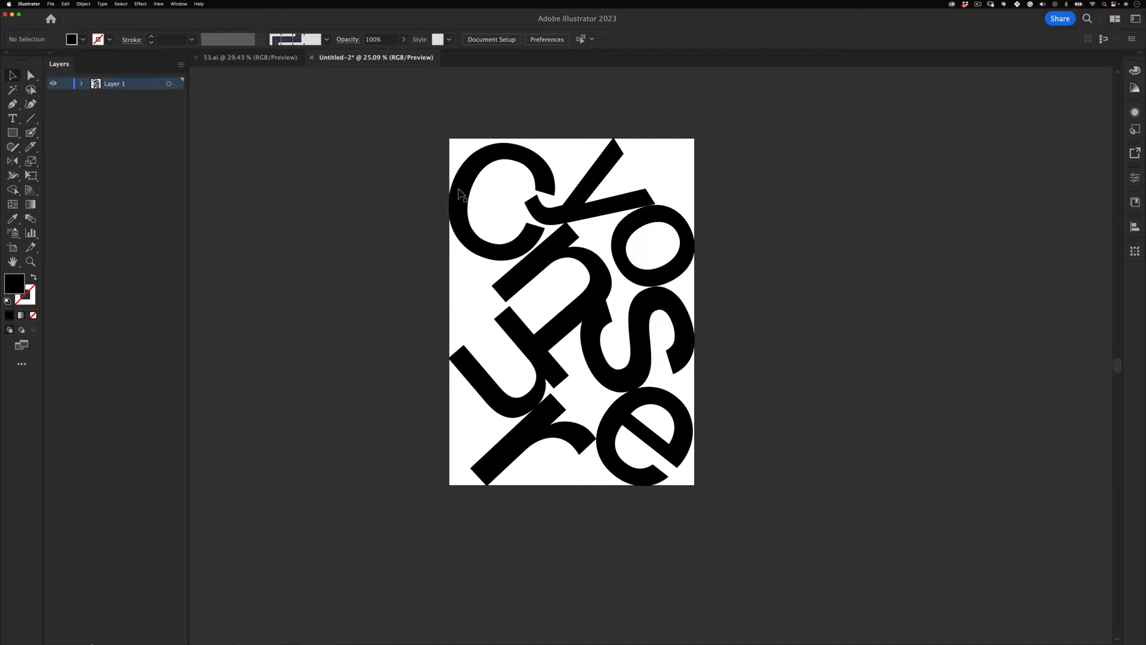
{"action": "key", "text": "z"}
{"action": "left_click_drag", "start_coordinate": [611, 179], "coordinate": [633, 161]}
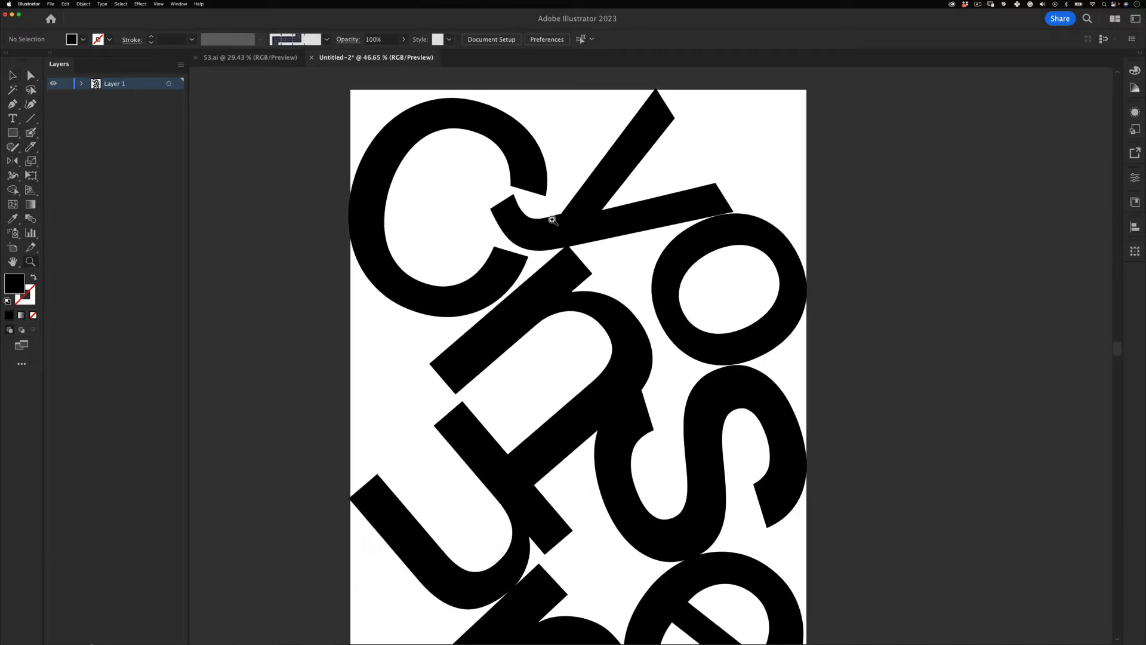
{"action": "key", "text": "v"}
{"action": "left_click_drag", "start_coordinate": [541, 224], "coordinate": [592, 225]}
{"action": "key", "text": "e"}
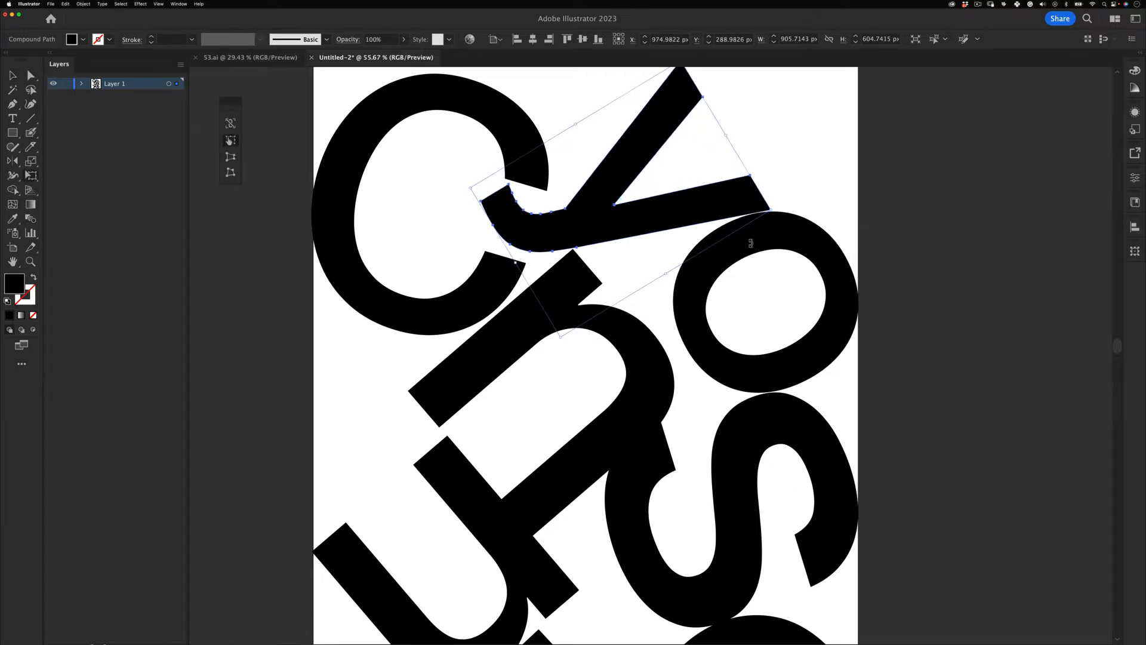
{"action": "key", "text": "z"}
{"action": "left_click_drag", "start_coordinate": [547, 259], "coordinate": [635, 224]}
{"action": "key", "text": "v"}
{"action": "key", "text": "z"}
{"action": "left_click_drag", "start_coordinate": [659, 207], "coordinate": [508, 302]}
{"action": "left_click_drag", "start_coordinate": [595, 290], "coordinate": [500, 298]}
{"action": "key", "text": "v"}
{"action": "left_click", "coordinate": [802, 242]}
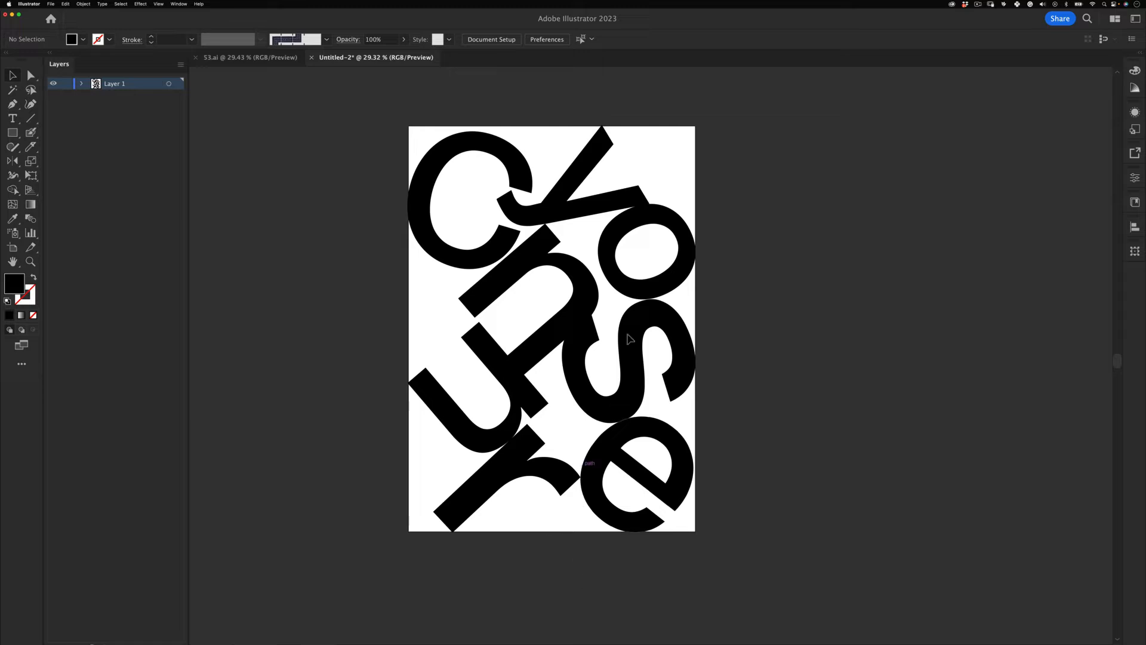
- Shrink the letter "s" to about 760 × 703 px so it no longer overlaps the "n"
{"action": "key", "text": "super+a"}
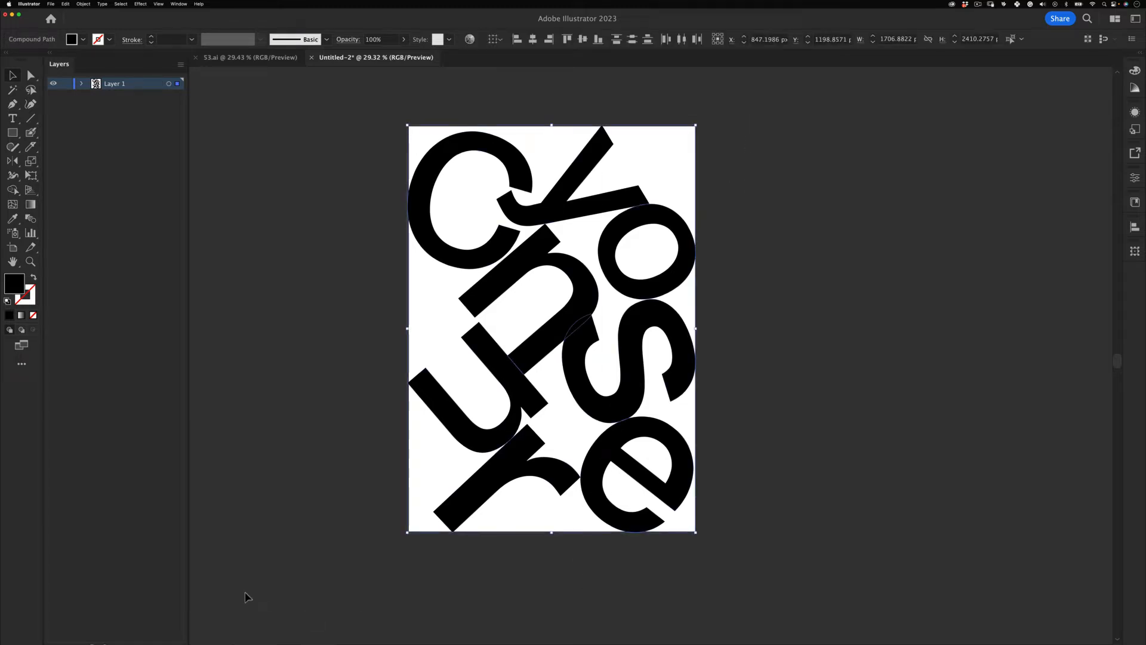
{"action": "left_click", "coordinate": [438, 498]}
{"action": "left_click", "coordinate": [581, 335]}
{"action": "scroll", "coordinate": [584, 317], "scroll_direction": "up", "scroll_amount": 3}
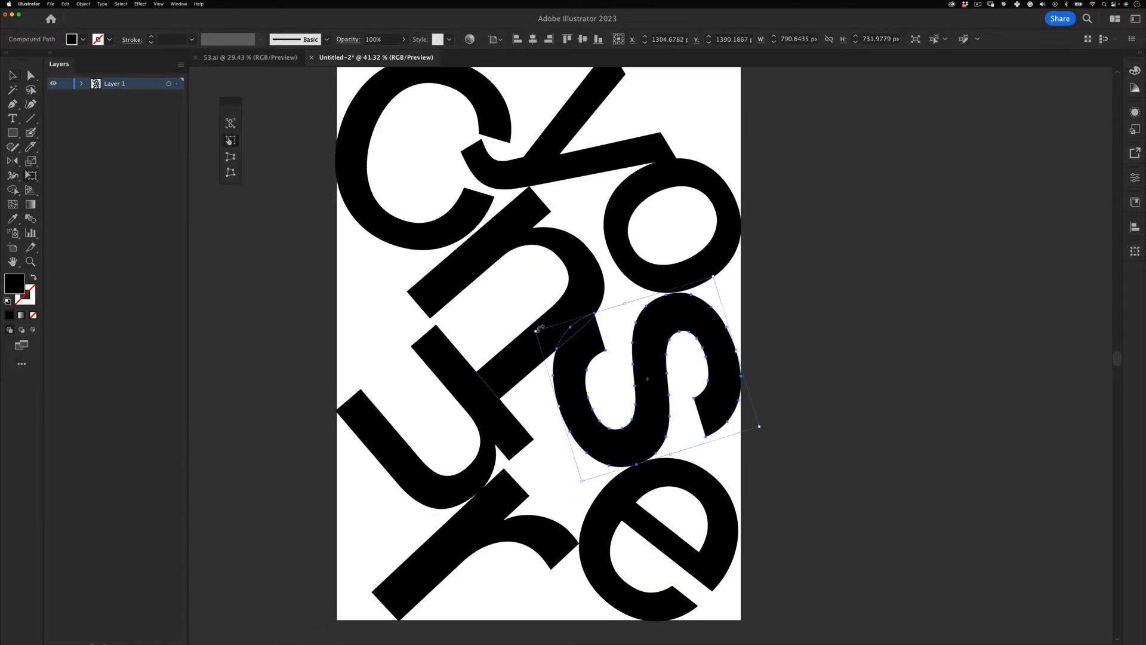
{"action": "left_click_drag", "start_coordinate": [539, 328], "coordinate": [548, 341]}
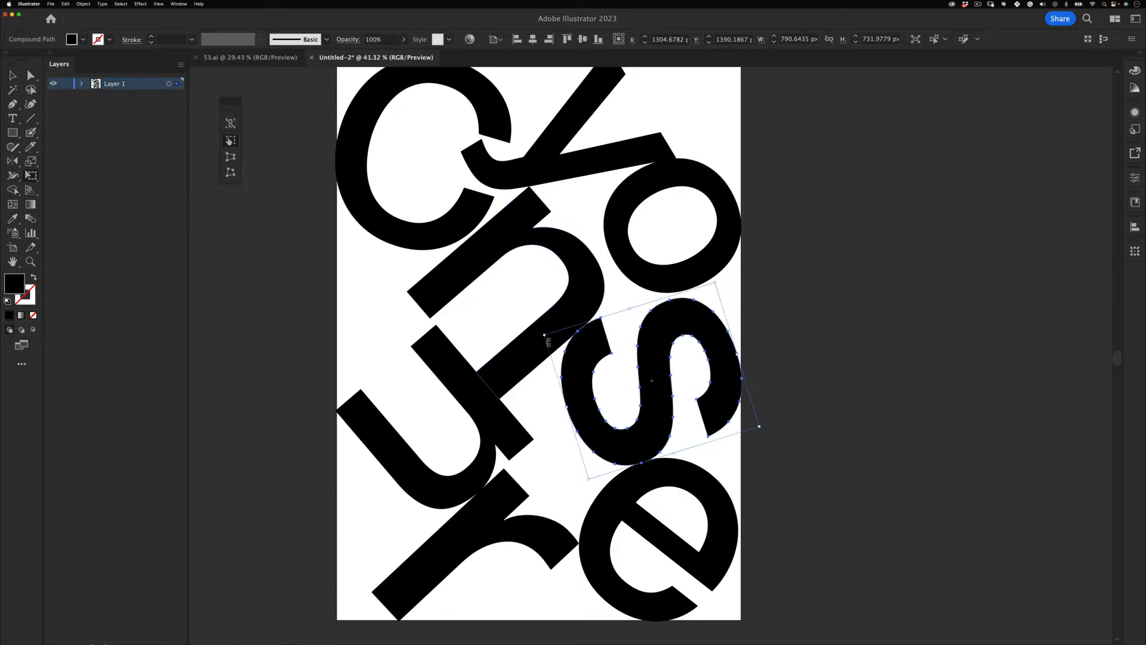
{"action": "key", "text": "z"}
{"action": "left_click_drag", "start_coordinate": [682, 361], "coordinate": [618, 407]}
{"action": "key", "text": "v"}
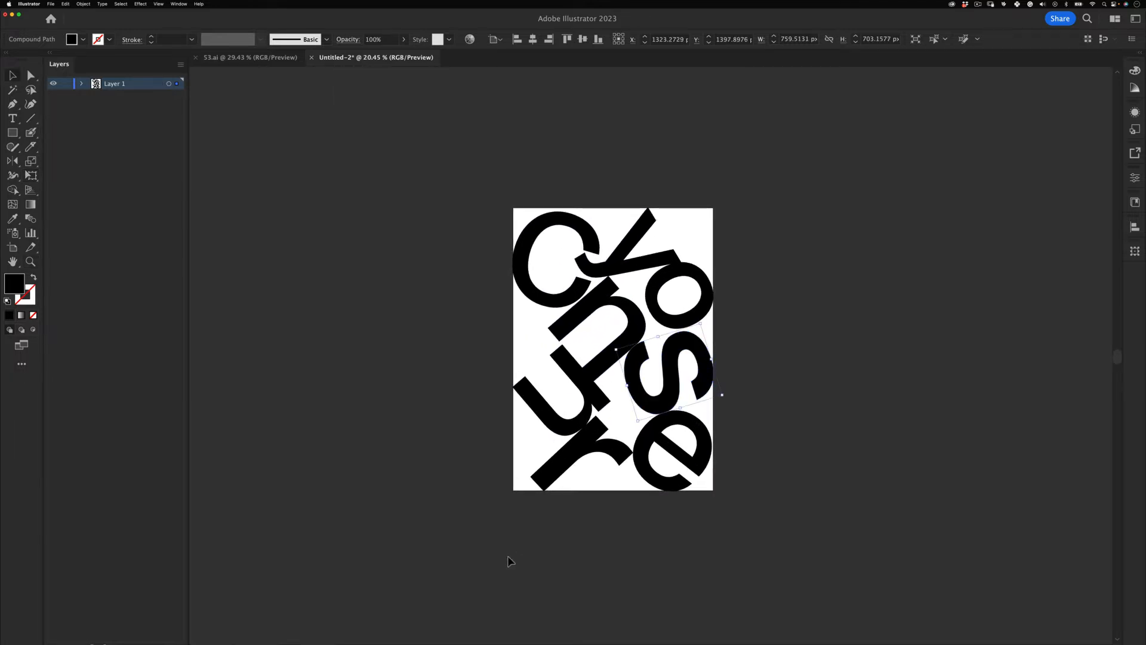
{"action": "left_click", "coordinate": [508, 561]}
- Try moving the letter "s" onto the "u" on the artboard's left side, and undo the move
{"action": "left_click_drag", "start_coordinate": [672, 455], "coordinate": [609, 450]}
{"action": "key", "text": "z"}
{"action": "left_click_drag", "start_coordinate": [552, 288], "coordinate": [744, 163]}
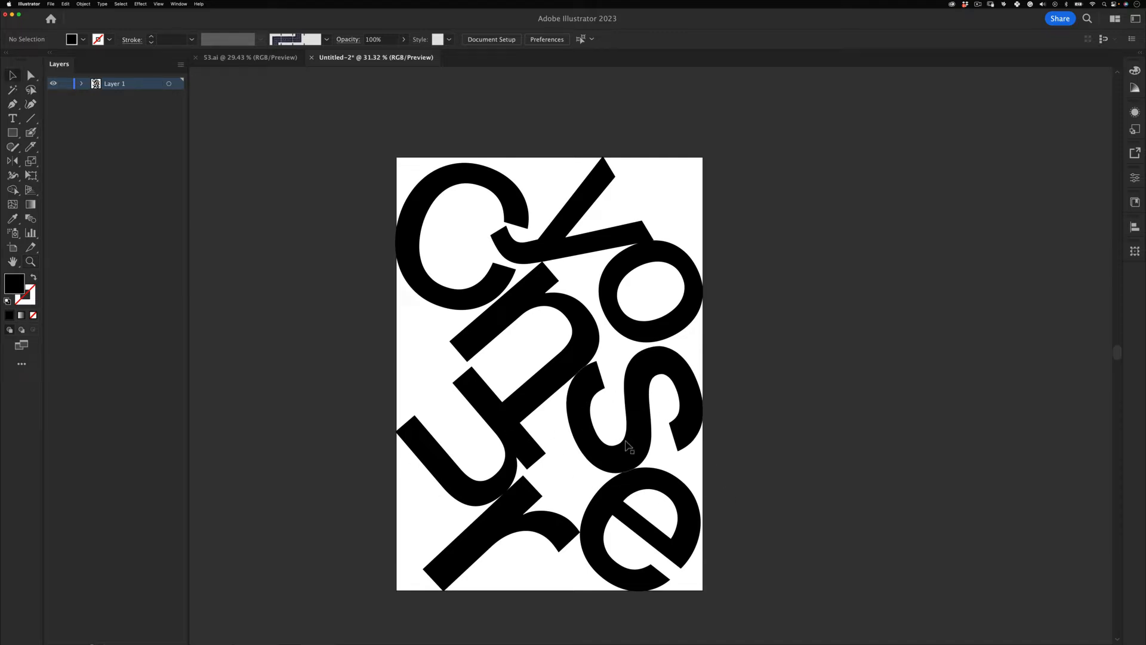
{"action": "left_click_drag", "start_coordinate": [628, 444], "coordinate": [445, 487]}
{"action": "key", "text": "super+z"}
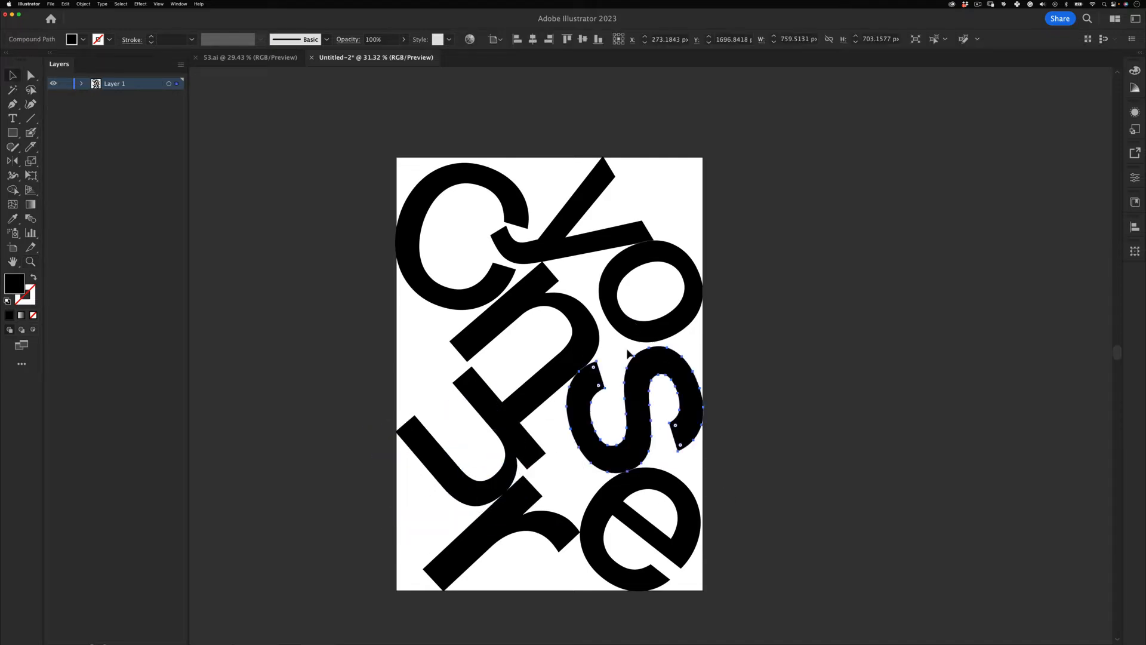
{"action": "left_click", "coordinate": [662, 295]}
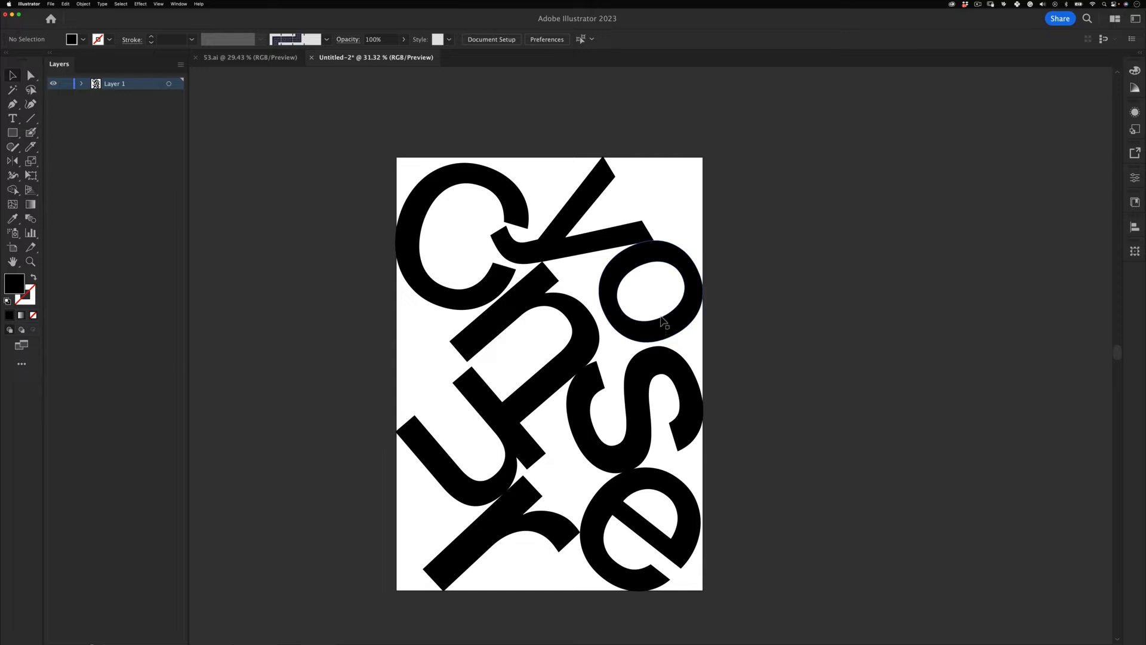
- Swap the "o" and the "n": place the "o" below the "C" and the "n", rotated clockwise, under the "y" at the right edge
{"action": "left_click_drag", "start_coordinate": [662, 329], "coordinate": [496, 459]}
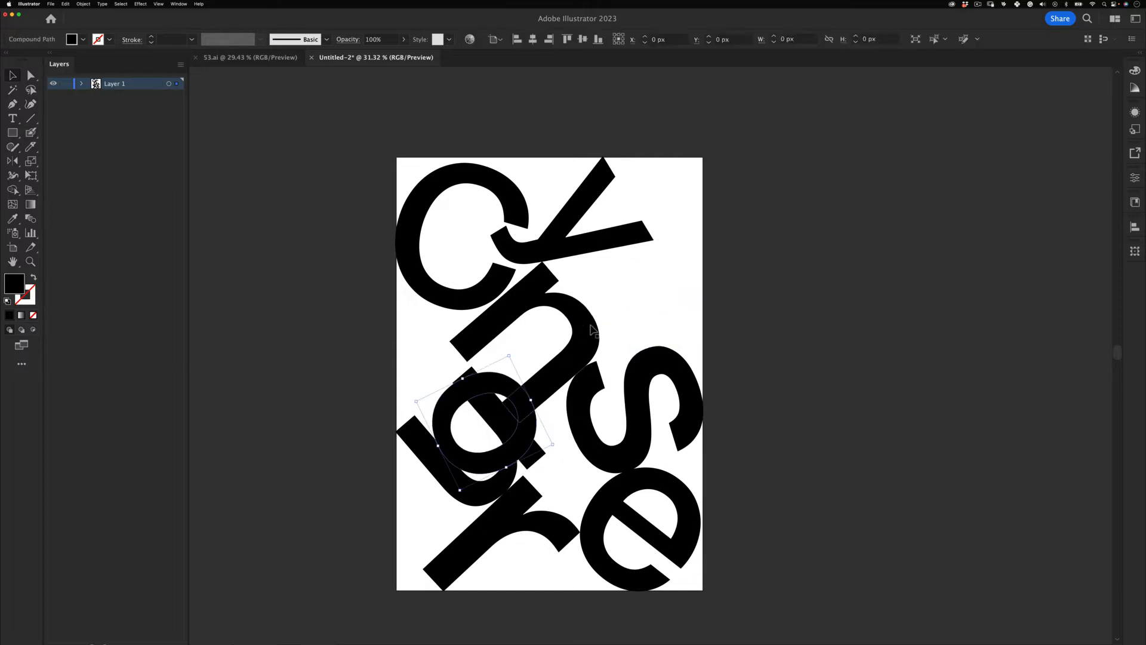
{"action": "left_click", "coordinate": [677, 282]}
{"action": "left_click_drag", "start_coordinate": [588, 322], "coordinate": [693, 297]}
{"action": "key", "text": "e"}
{"action": "left_click_drag", "start_coordinate": [738, 285], "coordinate": [726, 335]}
{"action": "left_click_drag", "start_coordinate": [517, 371], "coordinate": [564, 316]}
{"action": "key", "text": "v"}
{"action": "left_click", "coordinate": [717, 293]}
- Park the letter "u" beside the artboard and place the "s" at its left edge above the "r", rotated to about 775 × 749 px overall
{"action": "left_click_drag", "start_coordinate": [496, 450], "coordinate": [843, 348]}
{"action": "left_click_drag", "start_coordinate": [647, 412], "coordinate": [470, 452]}
{"action": "key", "text": "e"}
{"action": "left_click_drag", "start_coordinate": [574, 439], "coordinate": [396, 359]}
{"action": "key", "text": "v"}
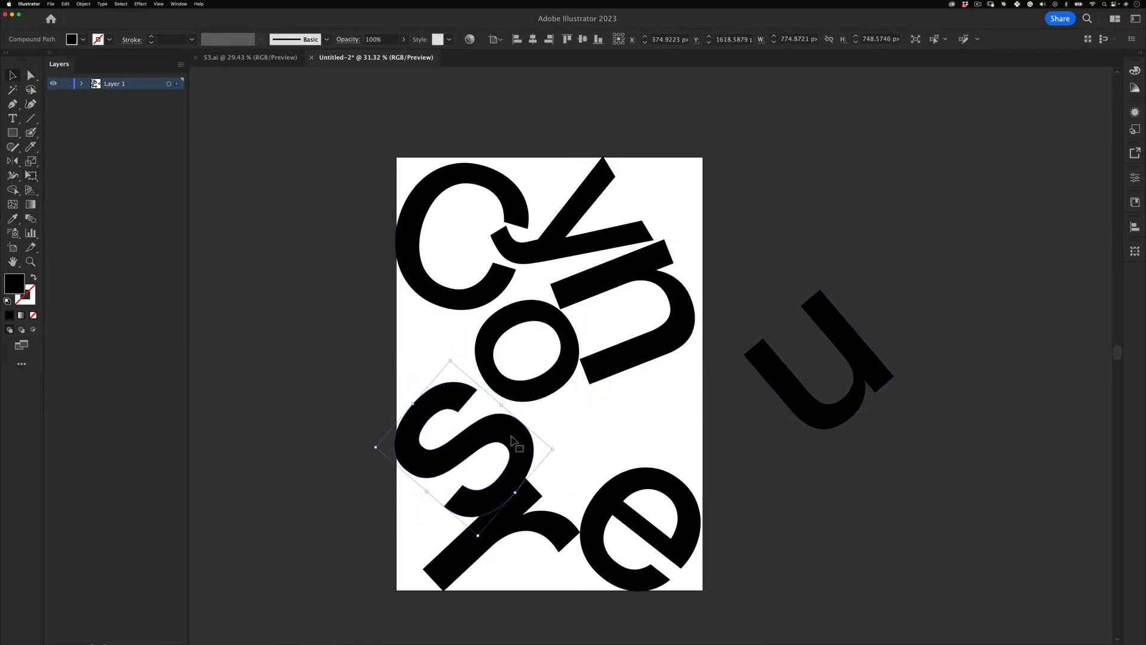
{"action": "left_click_drag", "start_coordinate": [512, 441], "coordinate": [514, 427]}
- Move the letter "u" back onto the artboard, between the "n" and the "e"
{"action": "left_click_drag", "start_coordinate": [862, 347], "coordinate": [686, 382]}
{"action": "key", "text": "z"}
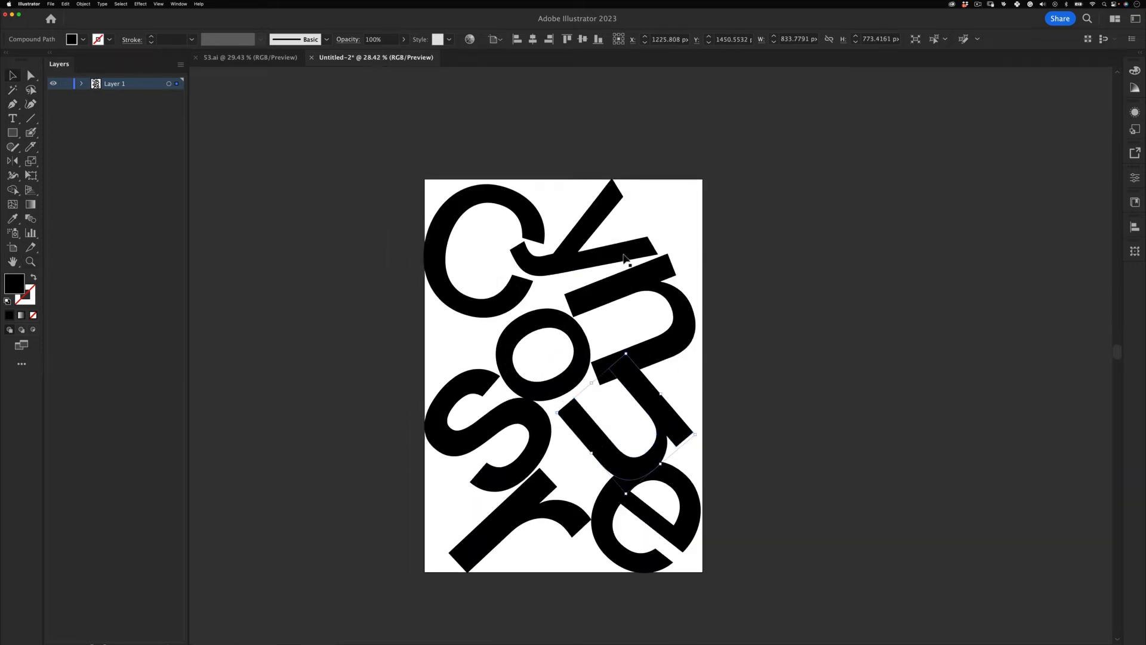
{"action": "left_click", "coordinate": [706, 234]}
{"action": "key", "text": "z"}
{"action": "left_click_drag", "start_coordinate": [640, 271], "coordinate": [678, 297]}
{"action": "key", "text": "v"}
- Enlarge the letter "o" so it touches the "n" and fills the gap below the "C"
{"action": "left_click", "coordinate": [525, 351]}
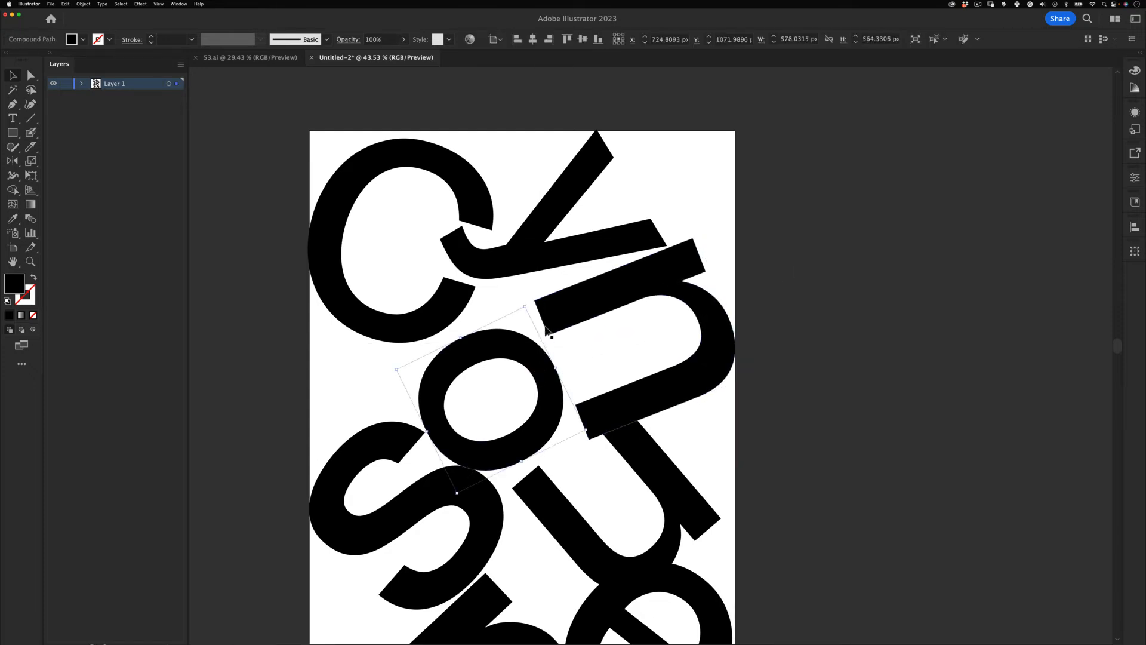
{"action": "left_click_drag", "start_coordinate": [522, 304], "coordinate": [531, 291]}
{"action": "left_click_drag", "start_coordinate": [664, 406], "coordinate": [681, 329]}
- Rotate the letter "u" counterclockwise and shrink it to about 685 × 625 px overall so it fits between the "n" and the "e"
{"action": "left_click_drag", "start_coordinate": [623, 368], "coordinate": [676, 377]}
{"action": "key", "text": "v"}
{"action": "left_click", "coordinate": [793, 320]}
{"action": "key", "text": "z"}
{"action": "key", "text": "v"}
{"action": "left_click", "coordinate": [675, 379]}
{"action": "left_click_drag", "start_coordinate": [758, 399], "coordinate": [676, 310]}
{"action": "left_click_drag", "start_coordinate": [643, 396], "coordinate": [712, 289]}
{"action": "left_click", "coordinate": [811, 267], "text": "super"}
{"action": "left_click_drag", "start_coordinate": [739, 386], "coordinate": [748, 387]}
- Shrink the letter "e" to about 634 × 650 px so it sits just below the "u"
{"action": "left_click", "coordinate": [742, 396]}
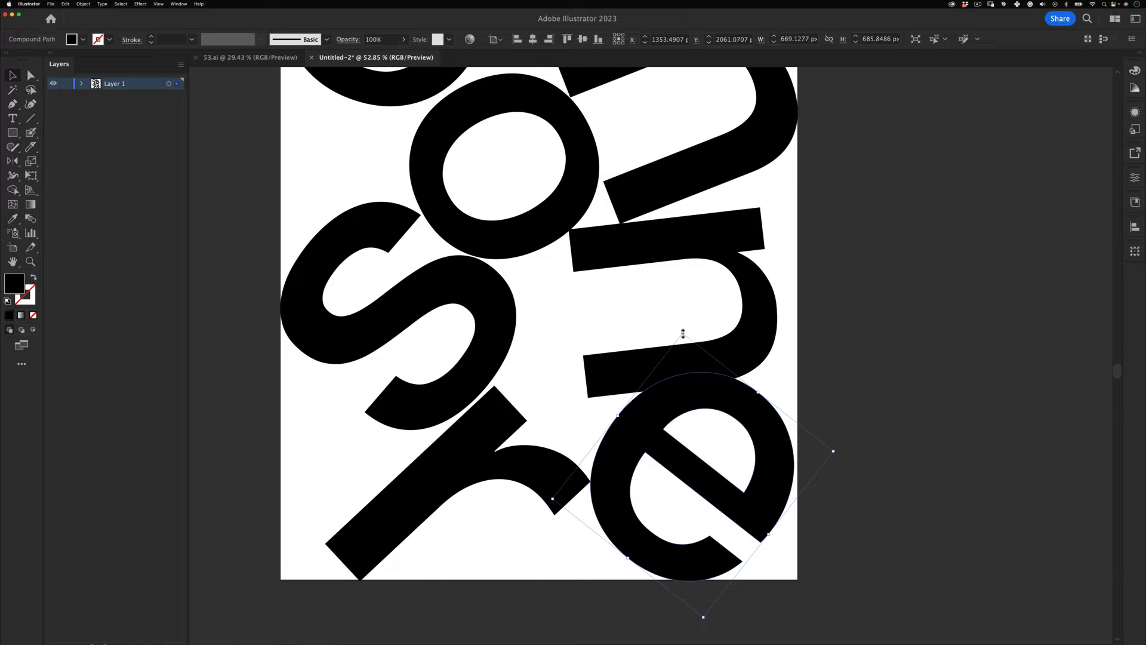
{"action": "left_click_drag", "start_coordinate": [683, 333], "coordinate": [684, 349]}
{"action": "left_click_drag", "start_coordinate": [838, 278], "coordinate": [769, 309]}
{"action": "left_click_drag", "start_coordinate": [838, 273], "coordinate": [720, 313]}
{"action": "left_click", "coordinate": [792, 281]}
{"action": "left_click_drag", "start_coordinate": [543, 430], "coordinate": [732, 367]}
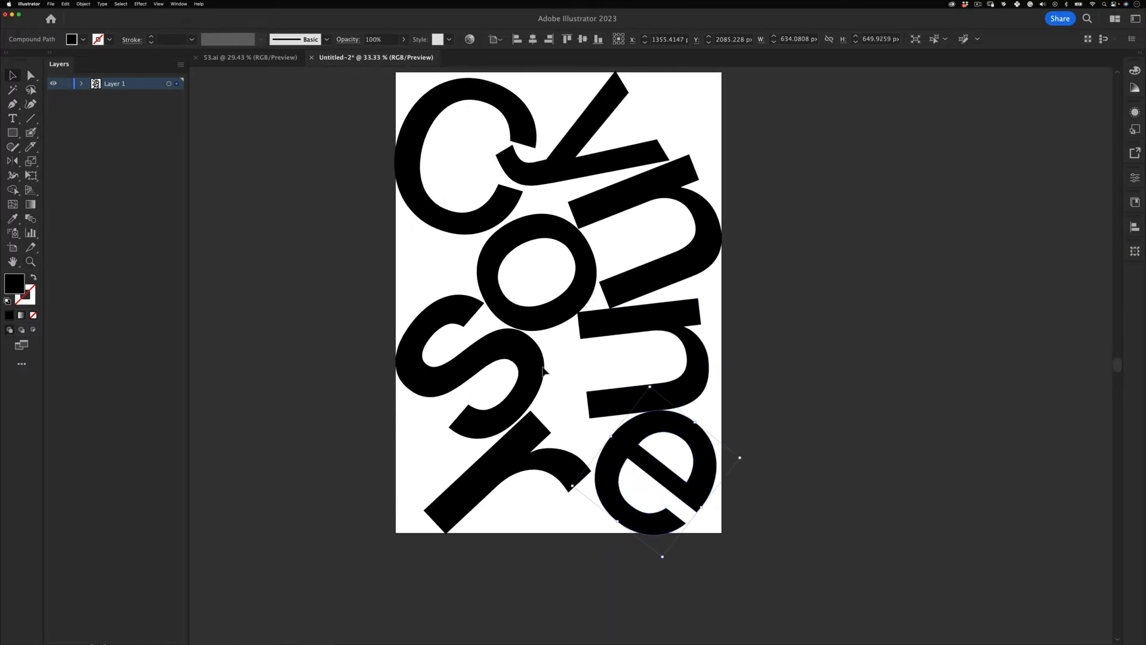
- Rotate the letter "s" against the "r" and enlarge it to about 772 × 789 px so it reaches the artboard's left edge
{"action": "left_click", "coordinate": [541, 369]}
{"action": "key", "text": "e"}
{"action": "left_click_drag", "start_coordinate": [572, 394], "coordinate": [536, 376]}
{"action": "key", "text": "v"}
{"action": "key", "text": "e"}
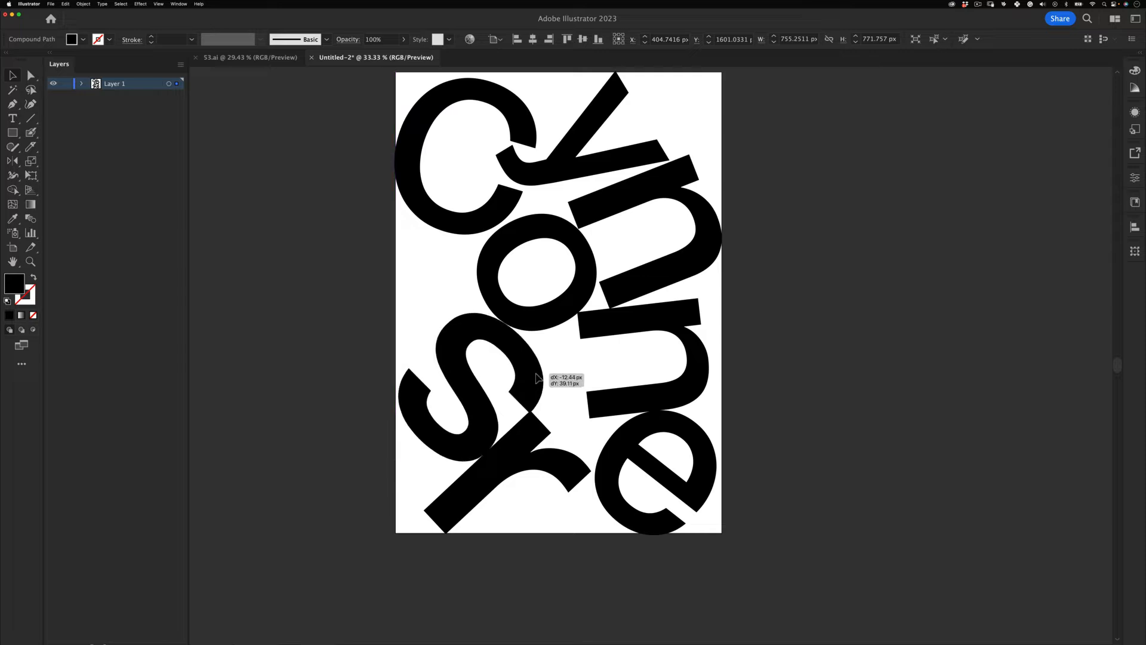
{"action": "left_click_drag", "start_coordinate": [373, 396], "coordinate": [373, 396]}
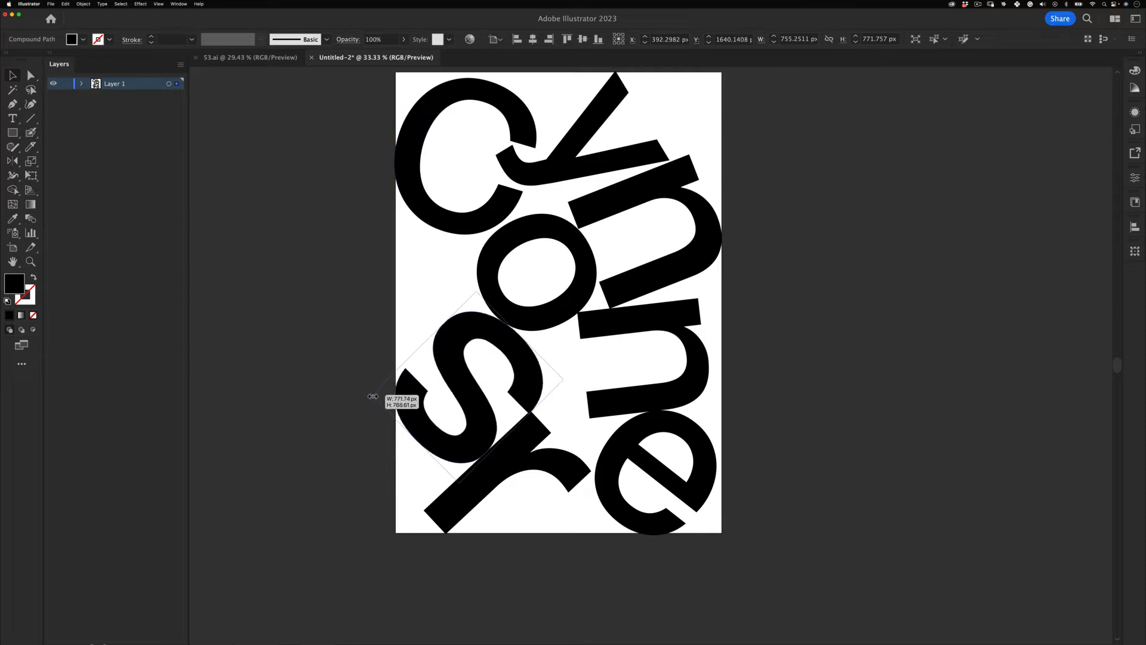
{"action": "left_click", "coordinate": [326, 457]}
{"action": "key", "text": "z"}
{"action": "left_click_drag", "start_coordinate": [596, 333], "coordinate": [551, 225]}
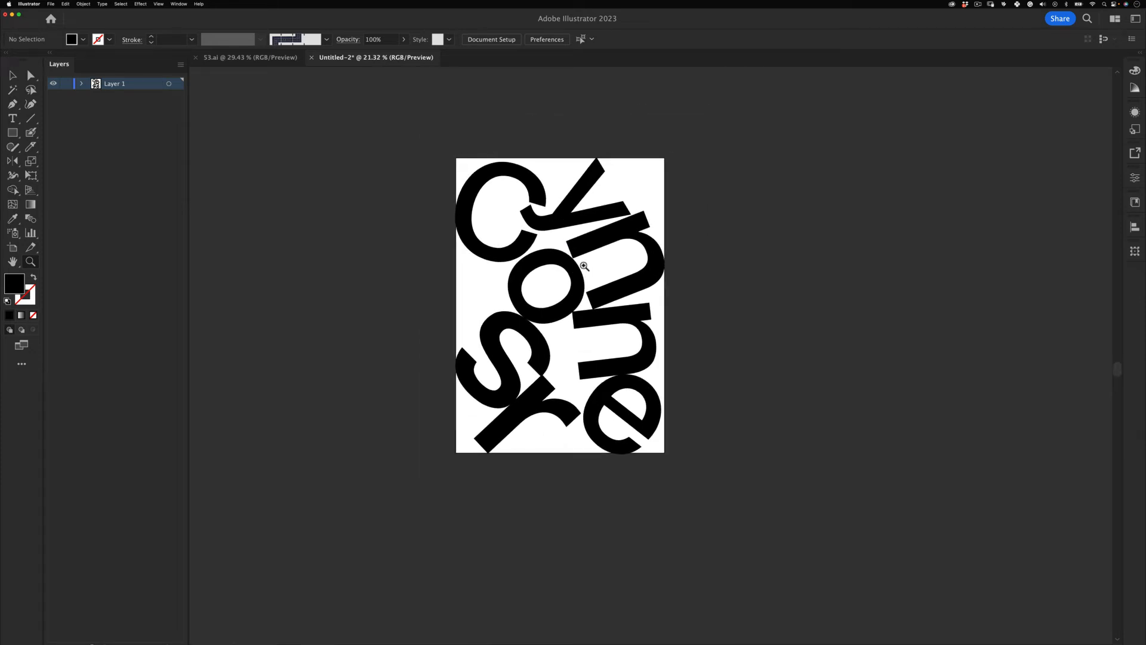
{"action": "left_click_drag", "start_coordinate": [584, 266], "coordinate": [659, 164]}
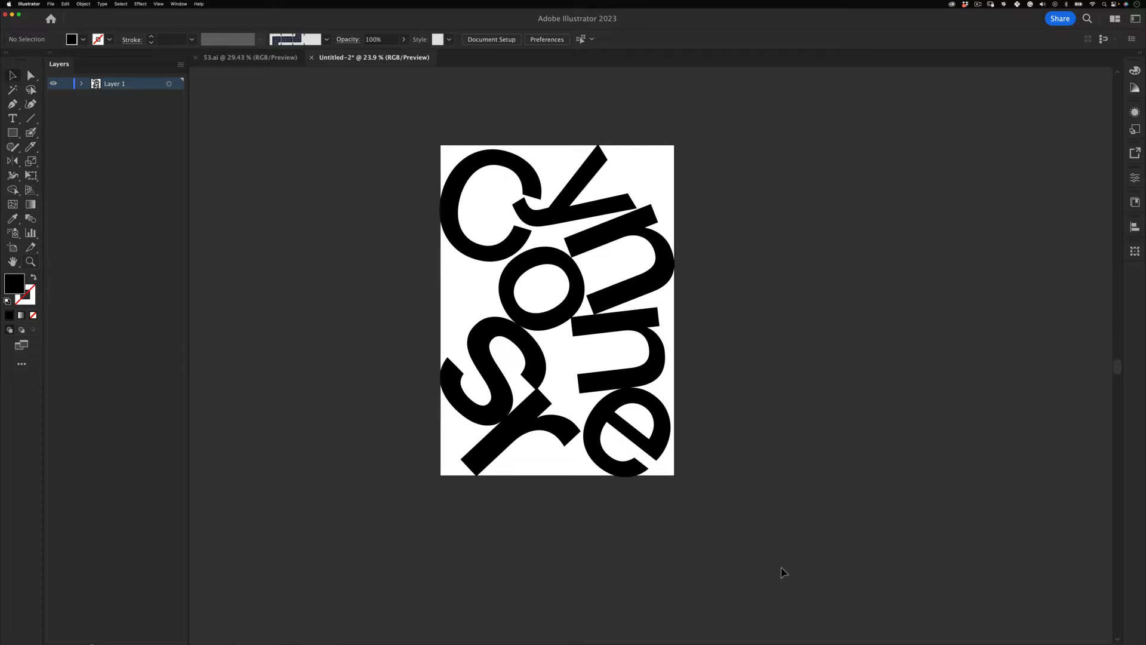
{"action": "key", "text": "super+a"}
{"action": "key", "text": "v"}
{"action": "left_click", "coordinate": [759, 318]}
- Move the letter "u" to the right until it meets the artboard's right edge
{"action": "key", "text": "z"}
{"action": "left_click_drag", "start_coordinate": [668, 301], "coordinate": [755, 298]}
{"action": "key", "text": "v"}
{"action": "left_click_drag", "start_coordinate": [634, 395], "coordinate": [659, 396]}
{"action": "key", "text": "z"}
{"action": "left_click_drag", "start_coordinate": [662, 362], "coordinate": [545, 434]}
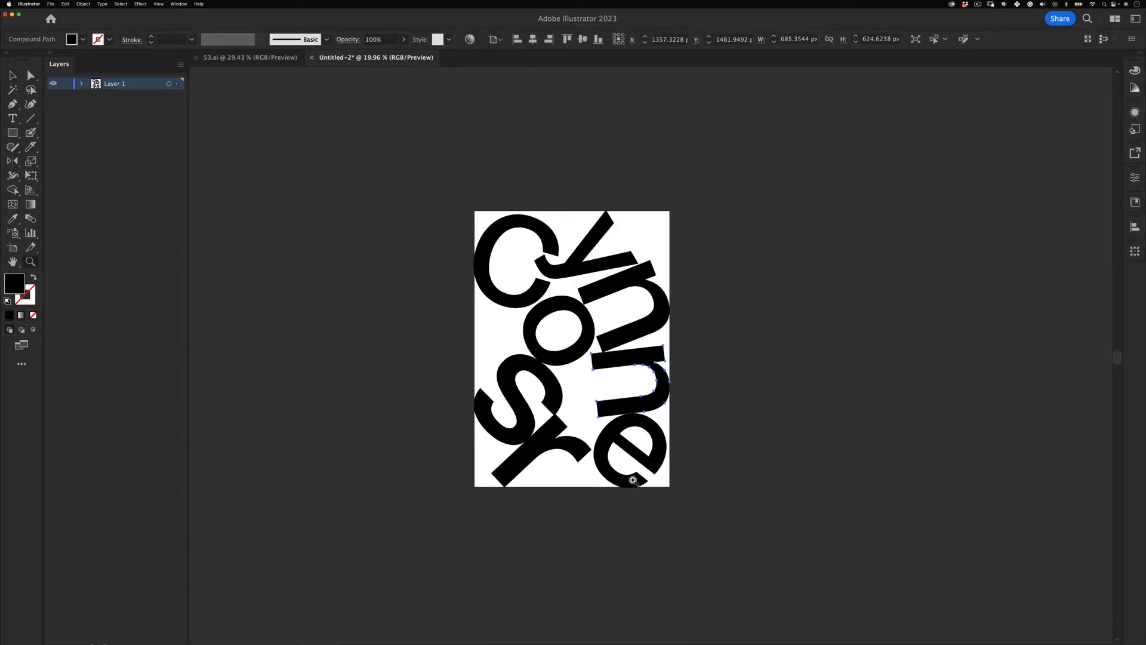
{"action": "left_click", "coordinate": [554, 572]}
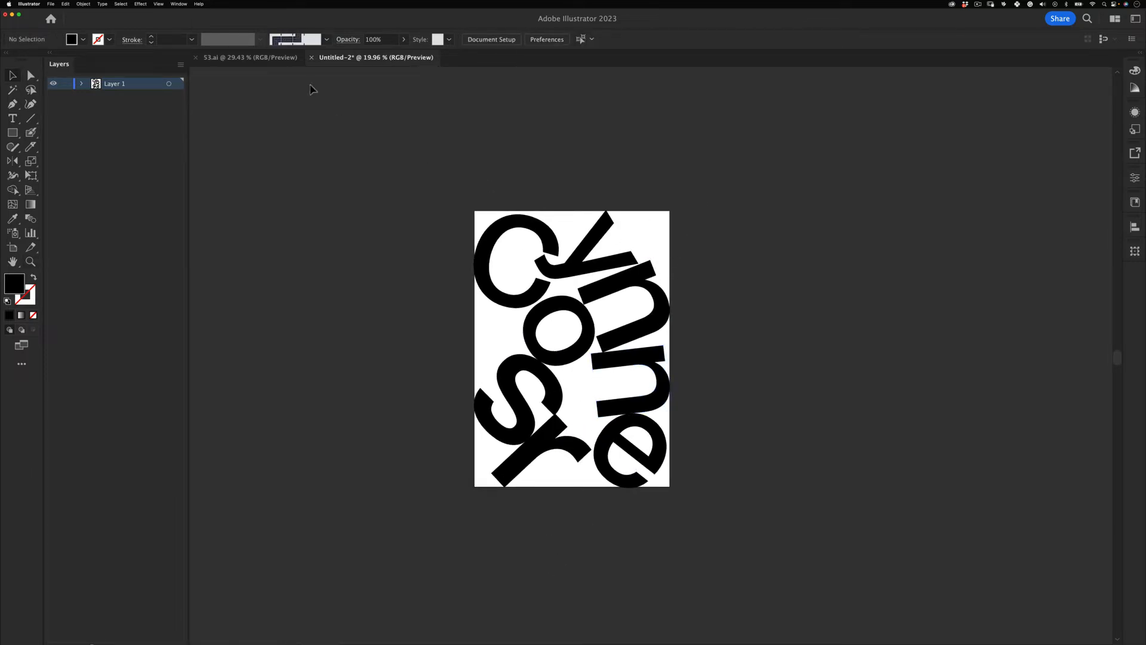
{"action": "left_click_drag", "start_coordinate": [647, 321], "coordinate": [633, 307]}
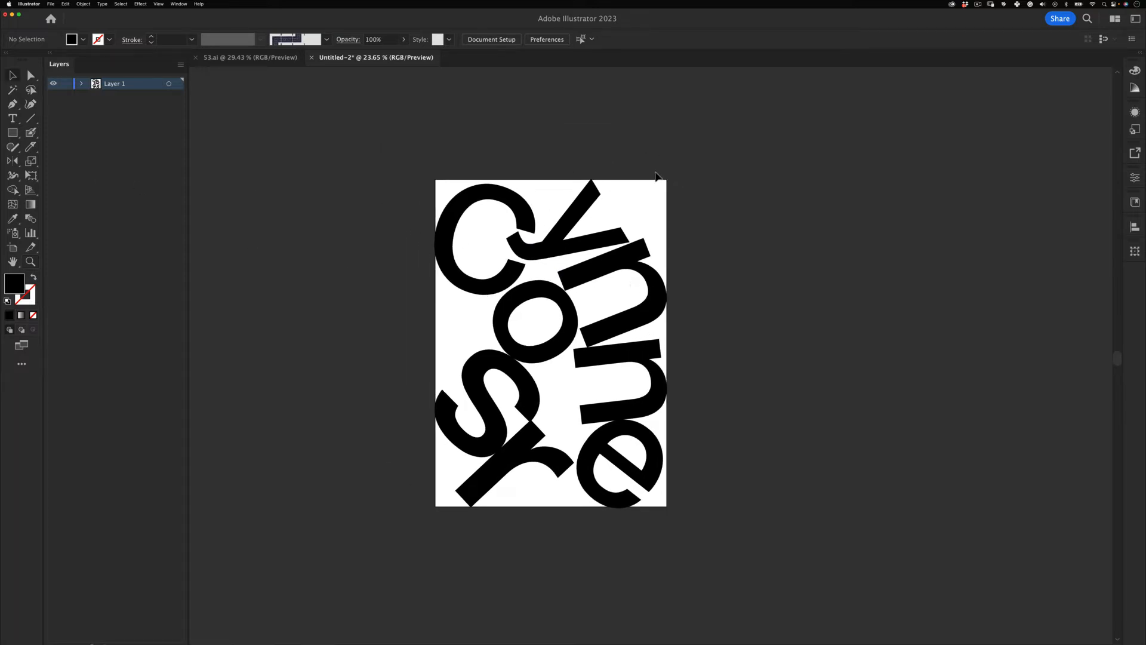
- Draw a black circle about 703 px in diameter over the area where the "C", "y" and "o" meet
{"action": "left_click_drag", "start_coordinate": [682, 182], "coordinate": [362, 607]}
{"action": "left_click", "coordinate": [271, 228]}
{"action": "left_click_drag", "start_coordinate": [13, 132], "coordinate": [66, 161]}
{"action": "left_click", "coordinate": [978, 4]}
{"action": "left_click", "coordinate": [664, 217]}
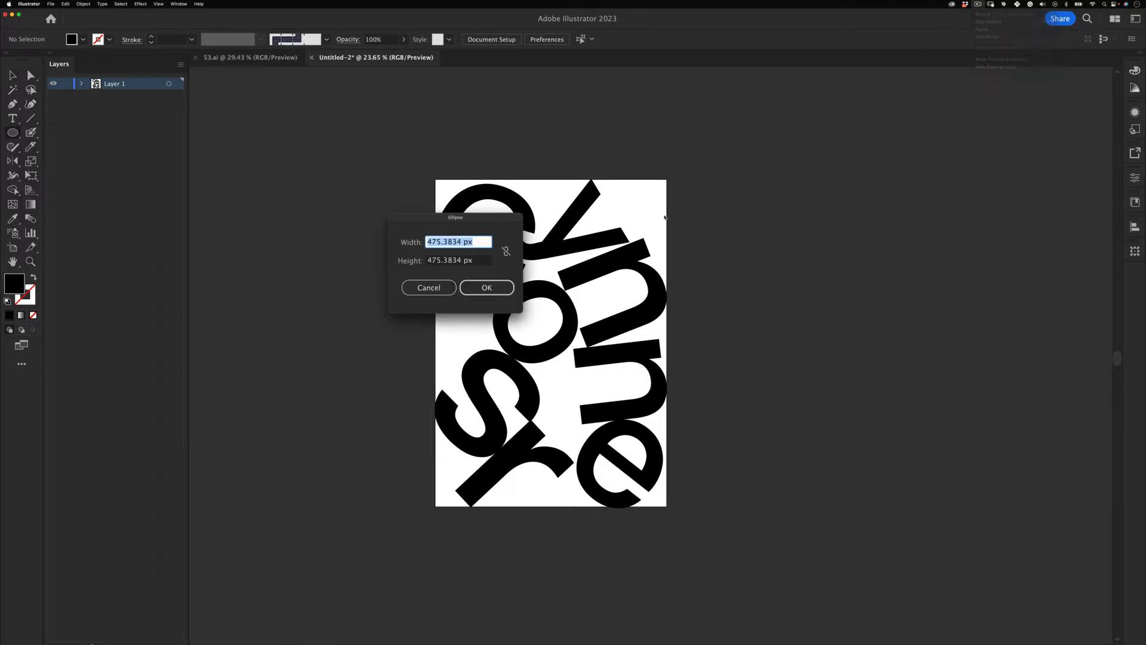
{"action": "key", "text": "Escape"}
{"action": "left_click_drag", "start_coordinate": [509, 260], "coordinate": [562, 233]}
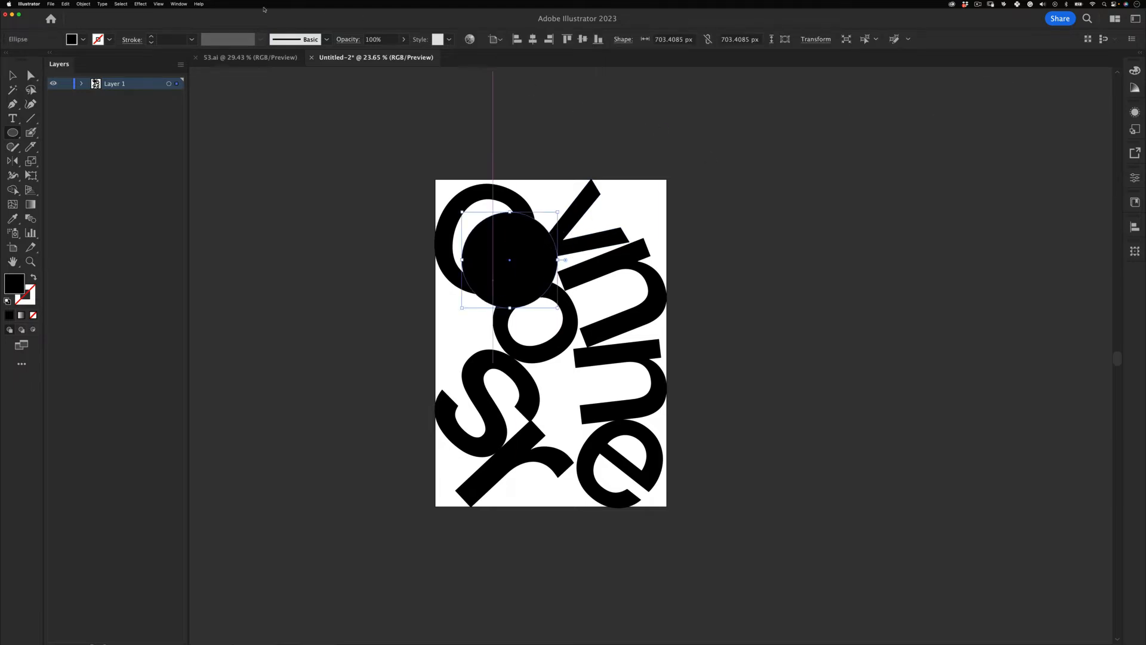
- Open the Pop Art swatch library and look at the finished reference poster in 53.ai
{"action": "left_click", "coordinate": [179, 4]}
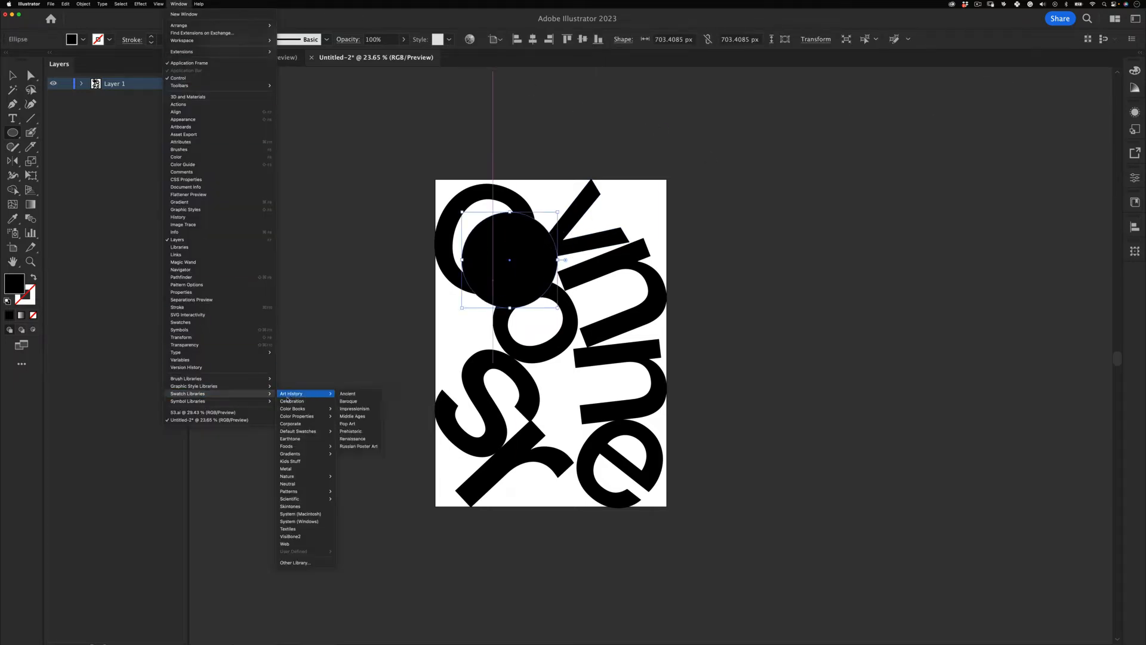
{"action": "mouse_move", "coordinate": [239, 394]}
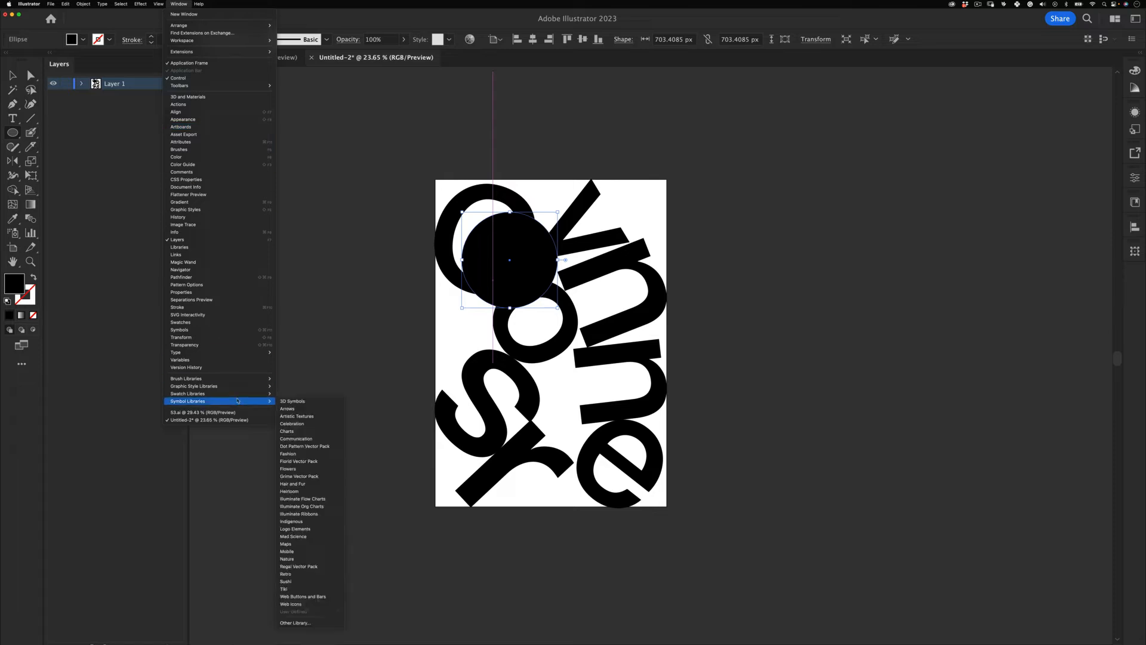
{"action": "mouse_move", "coordinate": [307, 394]}
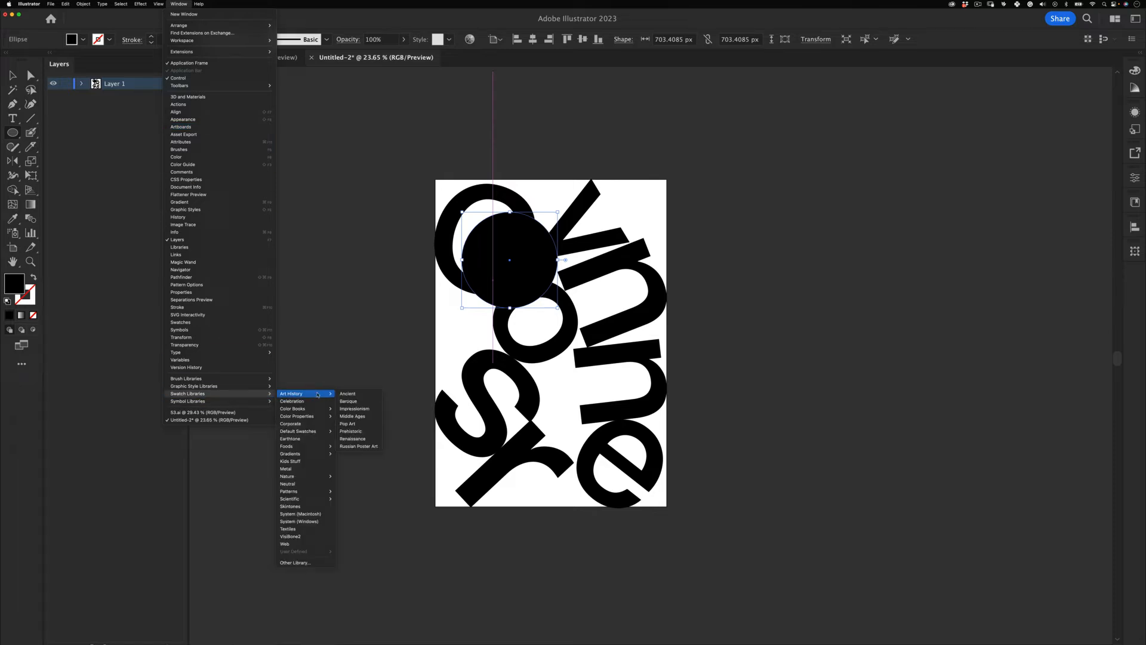
{"action": "left_click", "coordinate": [360, 416]}
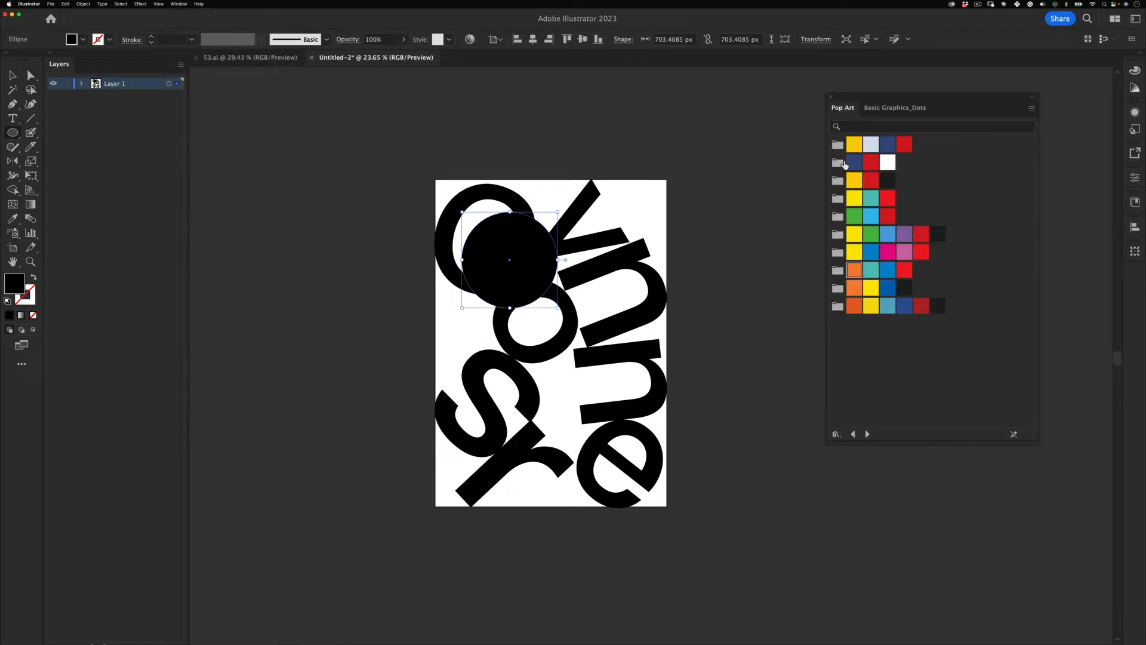
{"action": "left_click", "coordinate": [246, 59]}
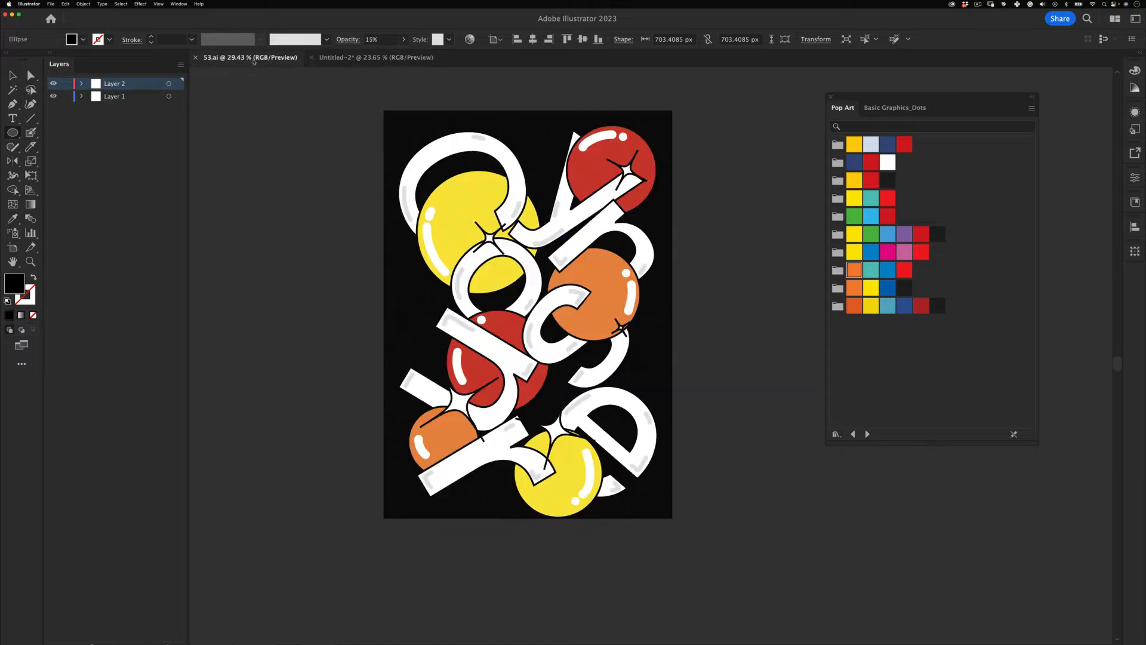
{"action": "left_click", "coordinate": [342, 58]}
- Move the black circle off the artboard into the empty area to the right of its upper edge
{"action": "key", "text": "v"}
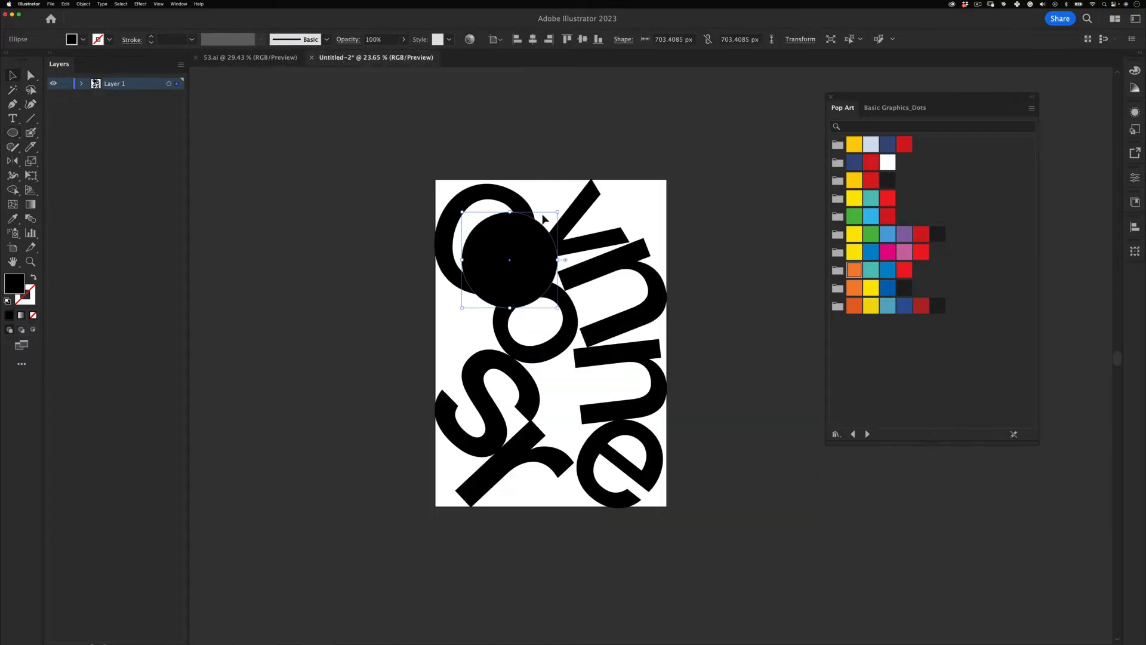
{"action": "left_click_drag", "start_coordinate": [512, 255], "coordinate": [731, 196]}
{"action": "key", "text": "z"}
{"action": "left_click_drag", "start_coordinate": [581, 201], "coordinate": [595, 201]}
{"action": "key", "text": "v"}
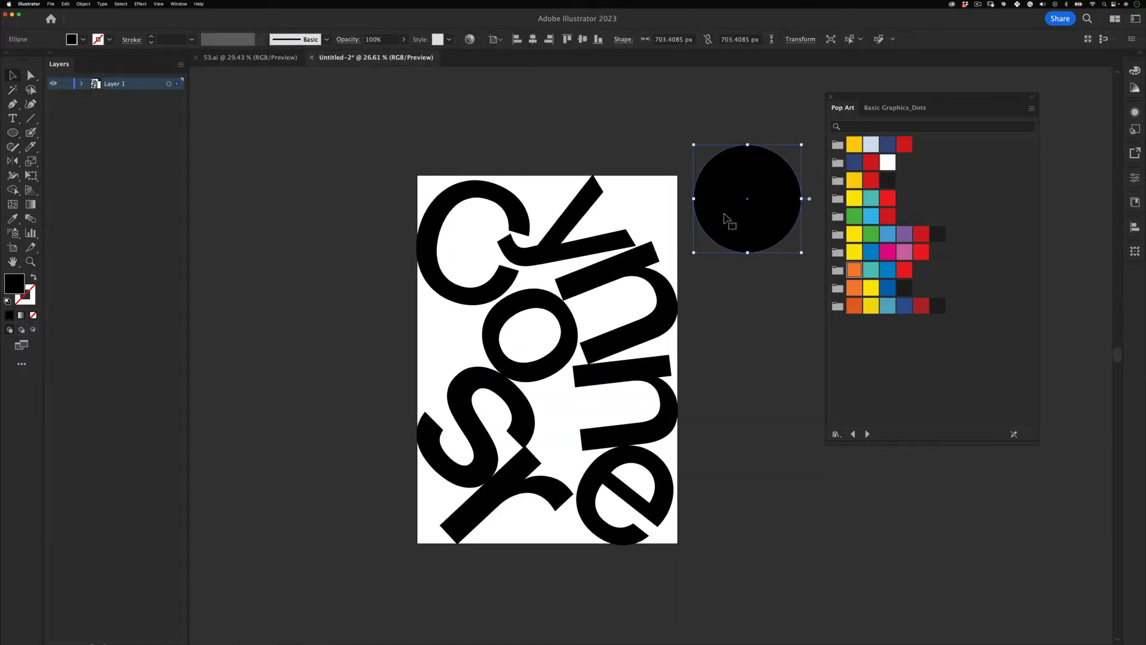
{"action": "scroll", "coordinate": [725, 216], "scroll_direction": "right", "scroll_amount": 3}
{"action": "left_click_drag", "start_coordinate": [664, 158], "coordinate": [711, 160]}
{"action": "scroll", "coordinate": [641, 215], "scroll_direction": "left", "scroll_amount": 2}
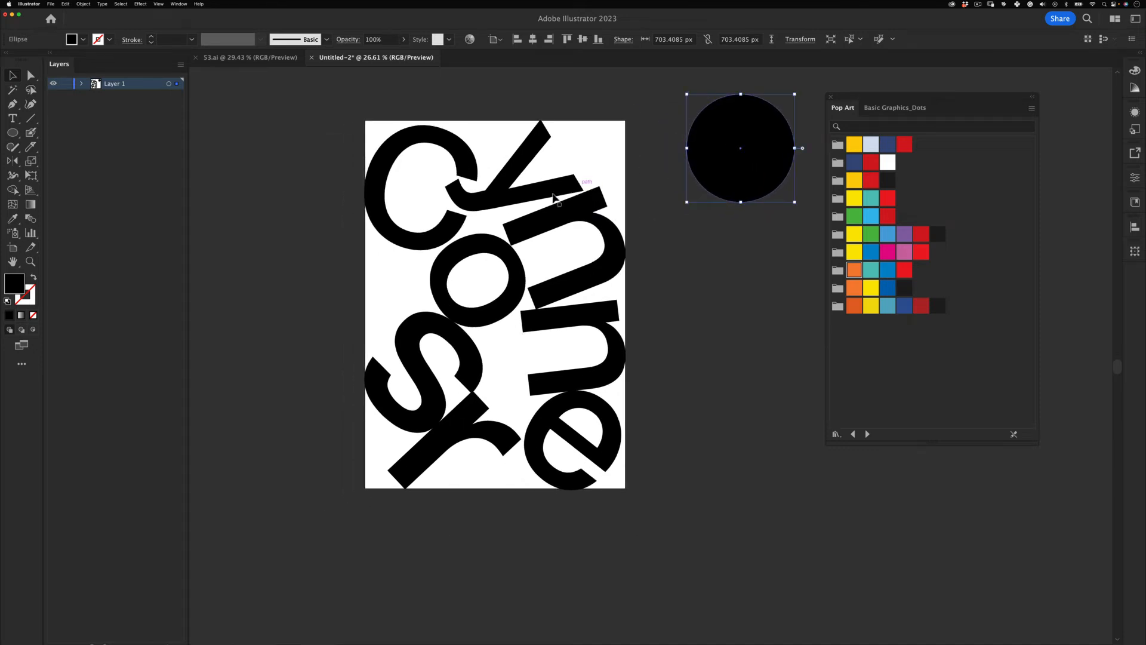
- Draw a black (000000) background rectangle about 1706 × 2404 px over the whole artboard, placed behind the letters
{"action": "key", "text": "m"}
{"action": "left_click_drag", "start_coordinate": [365, 121], "coordinate": [626, 488]}
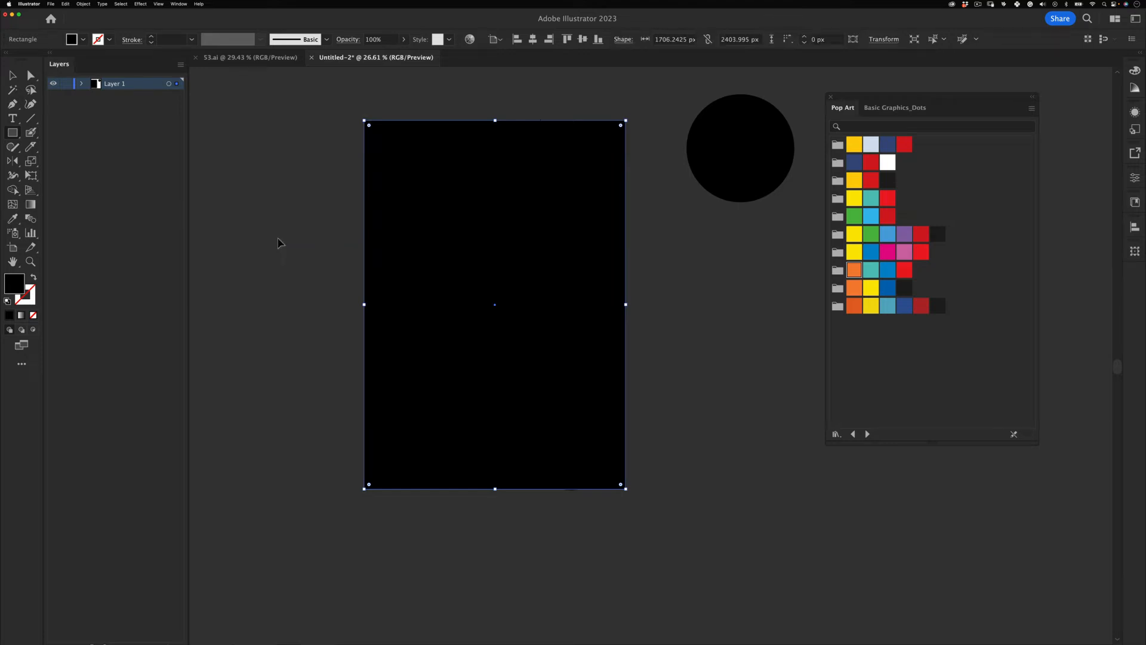
{"action": "double_click", "coordinate": [17, 283]}
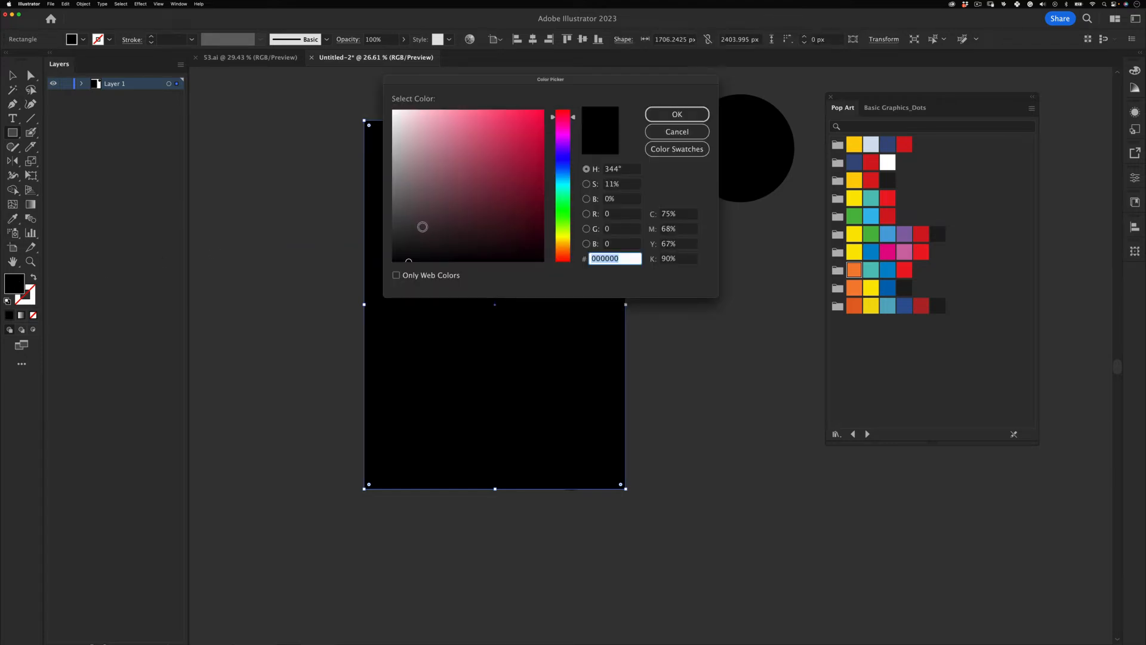
{"action": "left_click", "coordinate": [675, 113]}
{"action": "key", "text": "v"}
{"action": "left_click", "coordinate": [670, 200]}
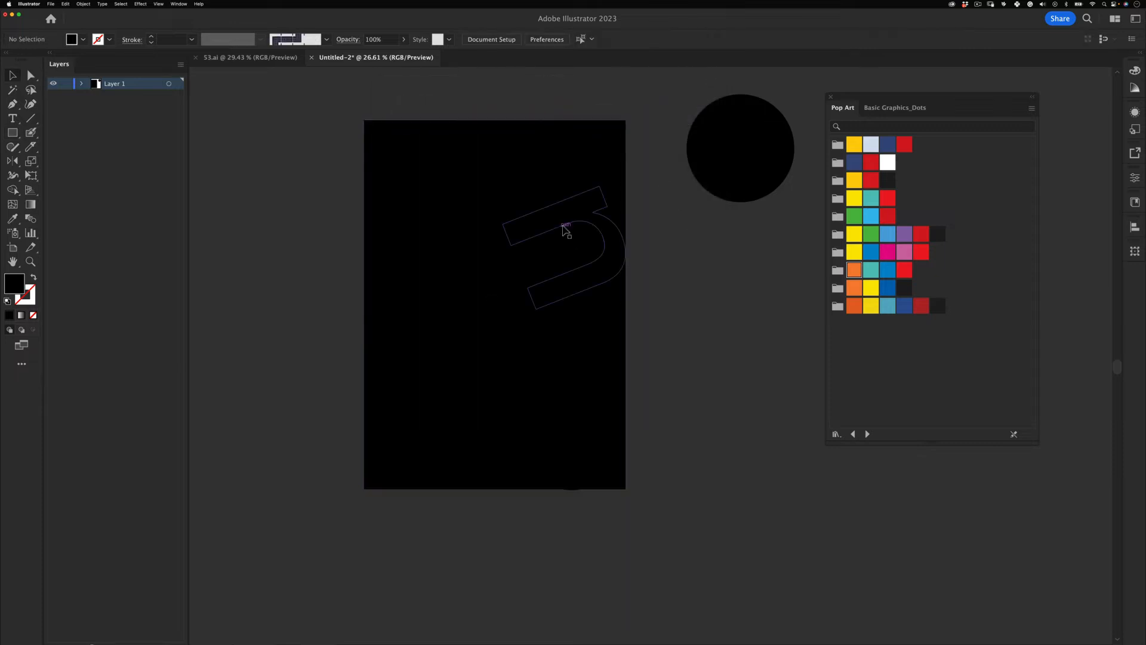
- Select all the letters, without the background or circle, and fill them with white (ffffff), using 53.ai as reference
{"action": "left_click", "coordinate": [578, 213]}
{"action": "key", "text": "super+a"}
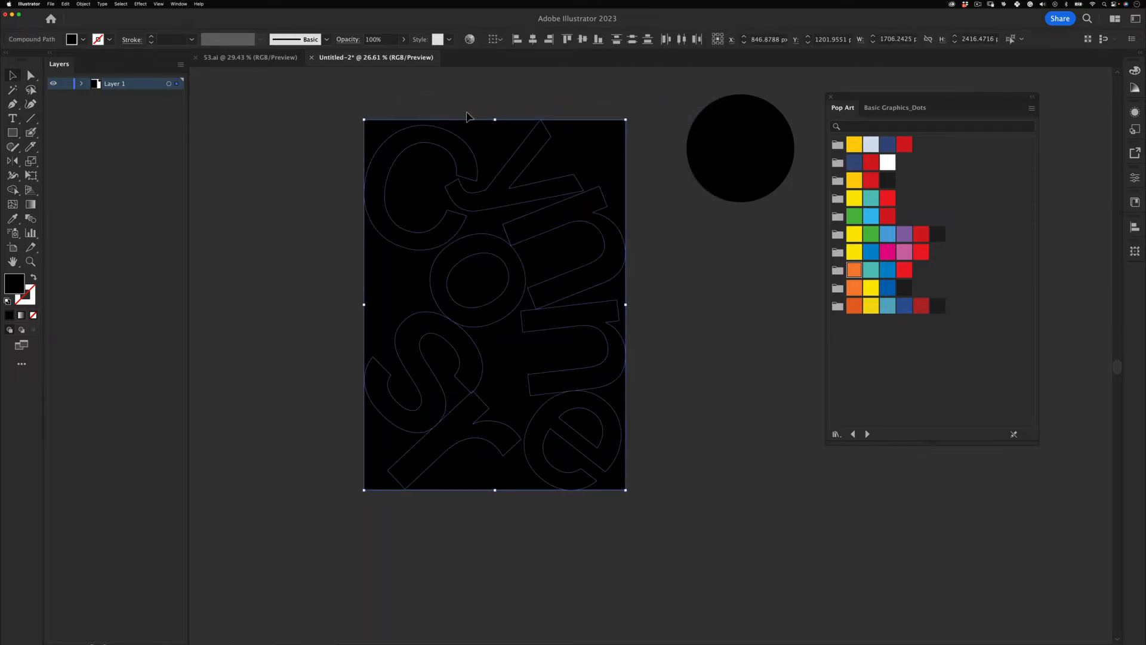
{"action": "left_click", "coordinate": [266, 58]}
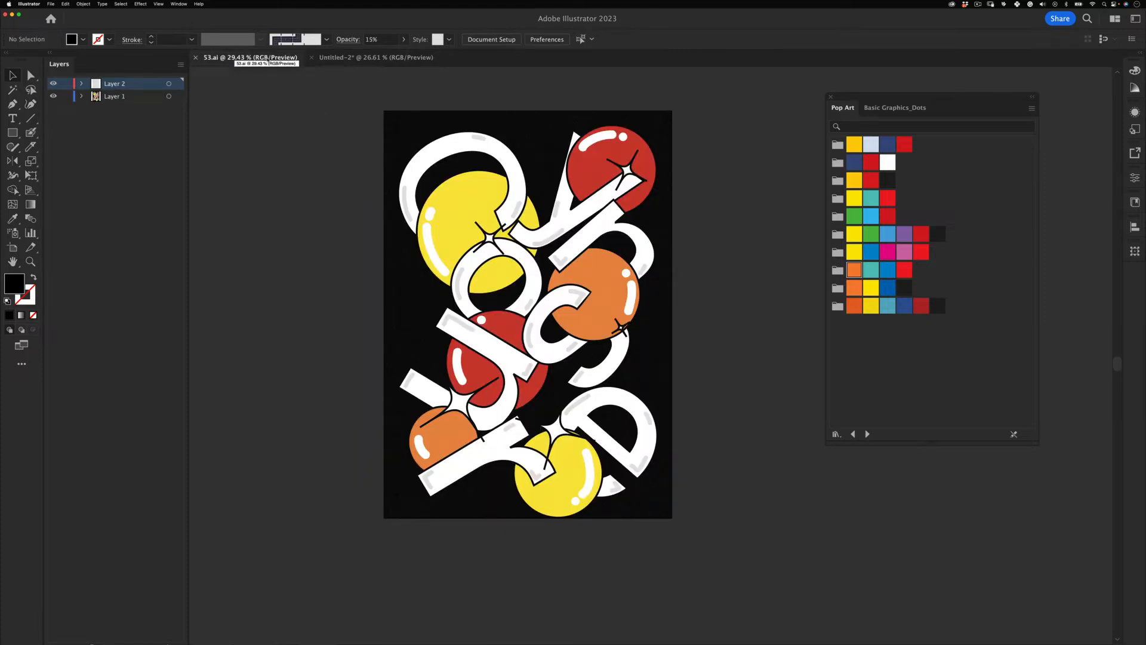
{"action": "left_click", "coordinate": [357, 58]}
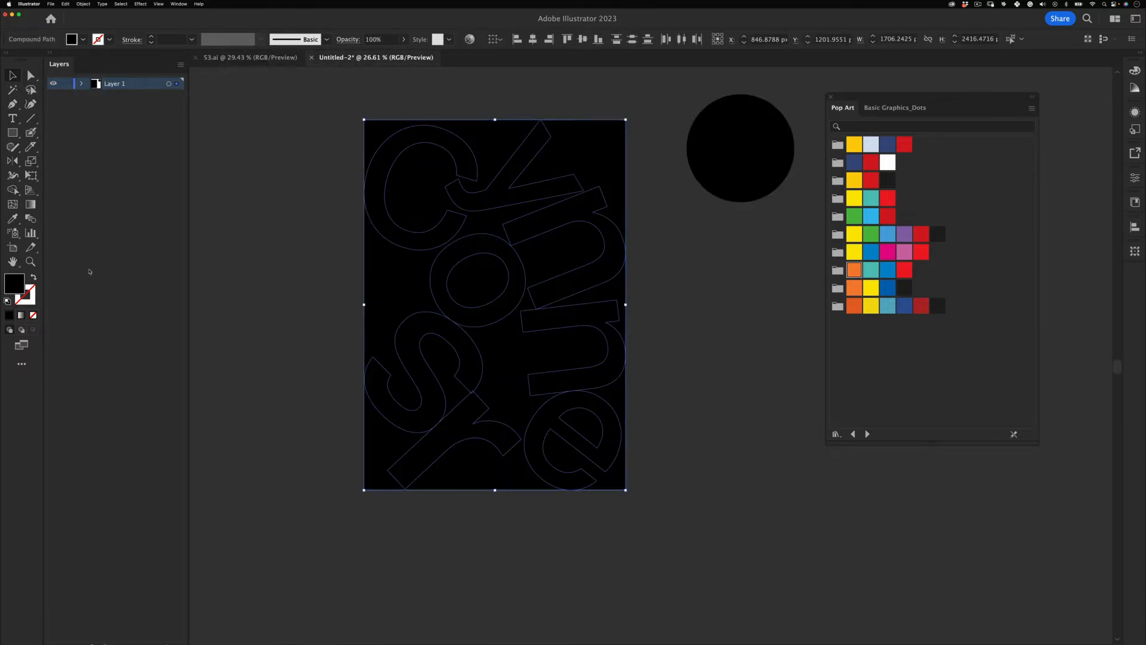
{"action": "double_click", "coordinate": [14, 282]}
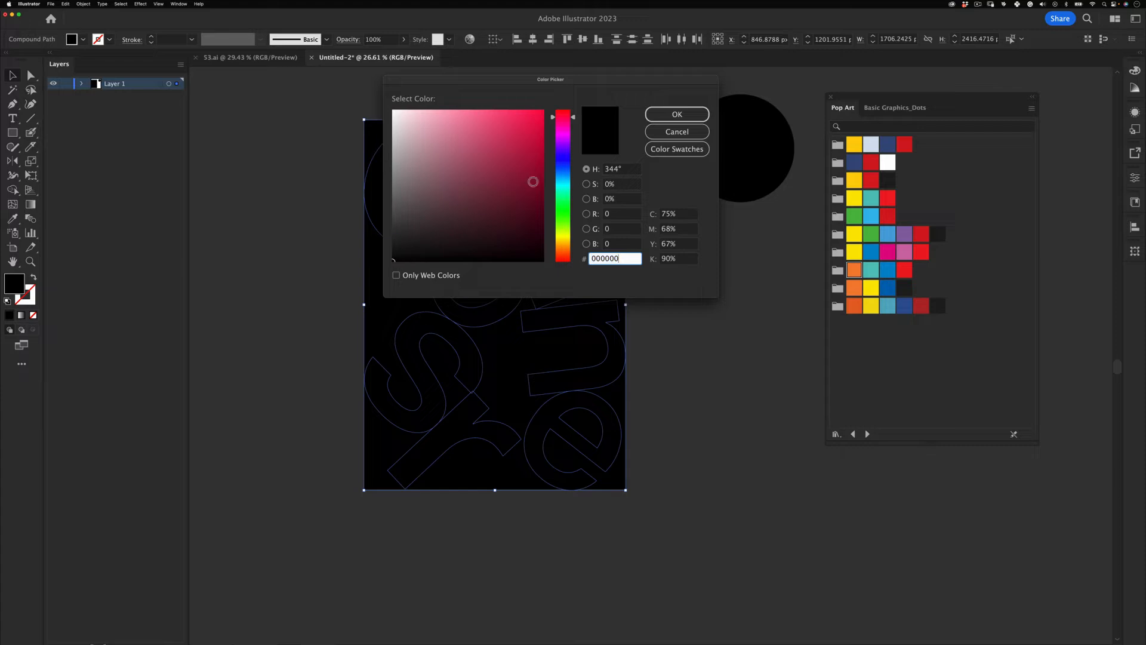
{"action": "left_click", "coordinate": [676, 114]}
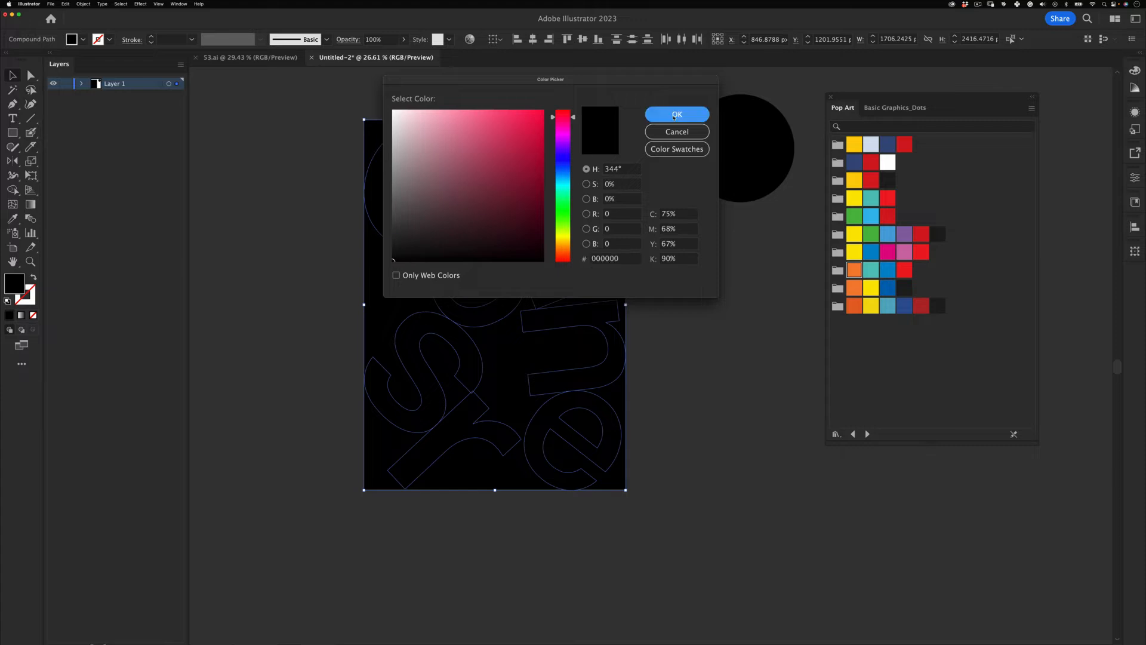
{"action": "double_click", "coordinate": [15, 283]}
{"action": "type", "text": "ffffff"}
{"action": "key", "text": "Return"}
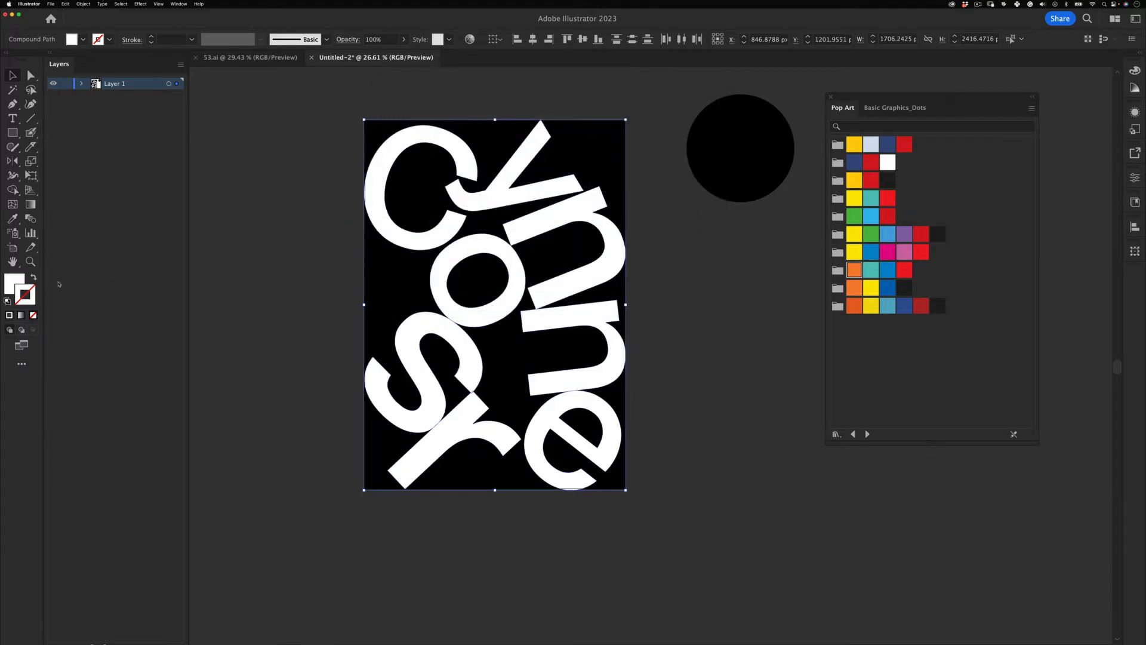
- Give all the letters a 10 px black (000000) stroke
{"action": "double_click", "coordinate": [25, 293]}
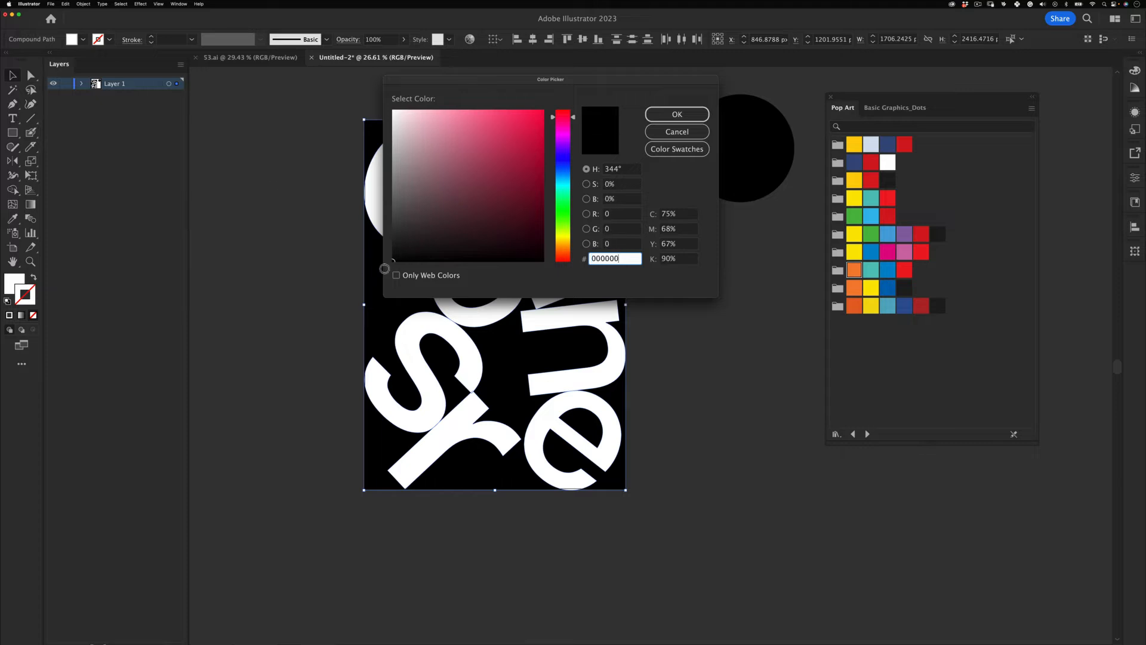
{"action": "left_click", "coordinate": [677, 114]}
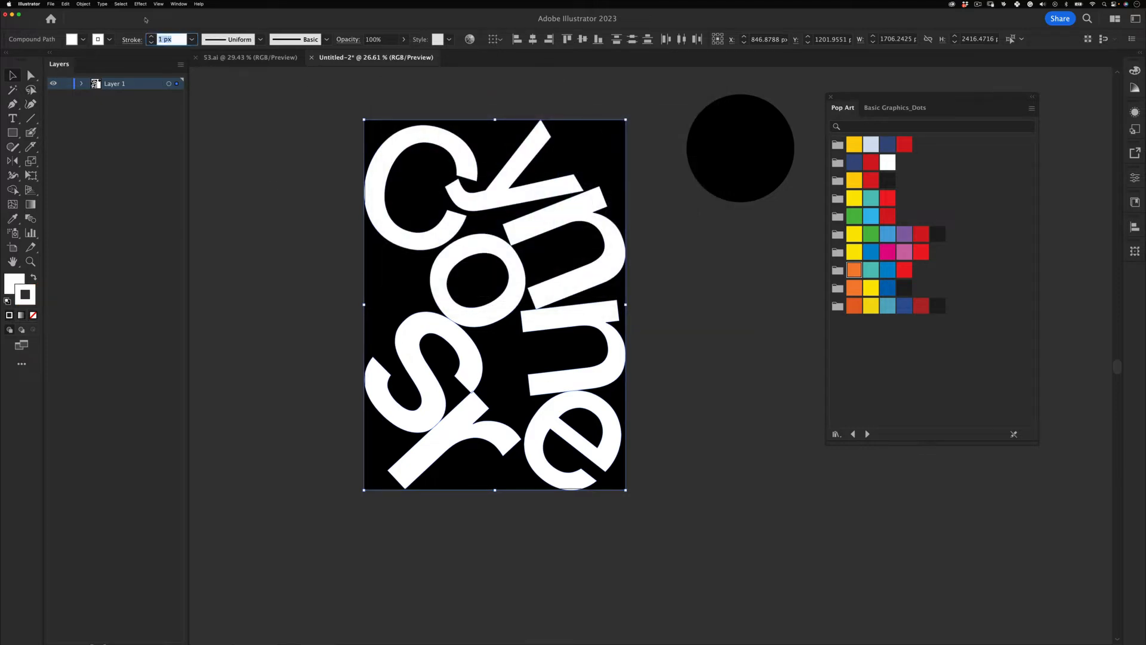
{"action": "type", "text": "10"}
{"action": "key", "text": "Tab"}
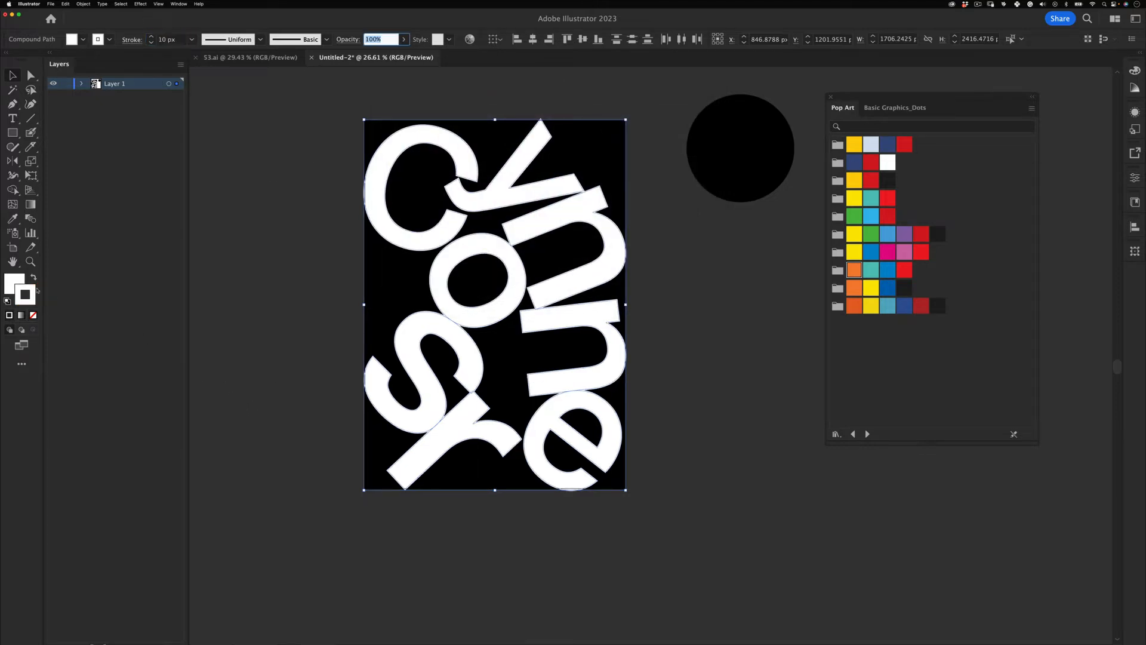
{"action": "double_click", "coordinate": [35, 292]}
{"action": "left_click", "coordinate": [677, 114]}
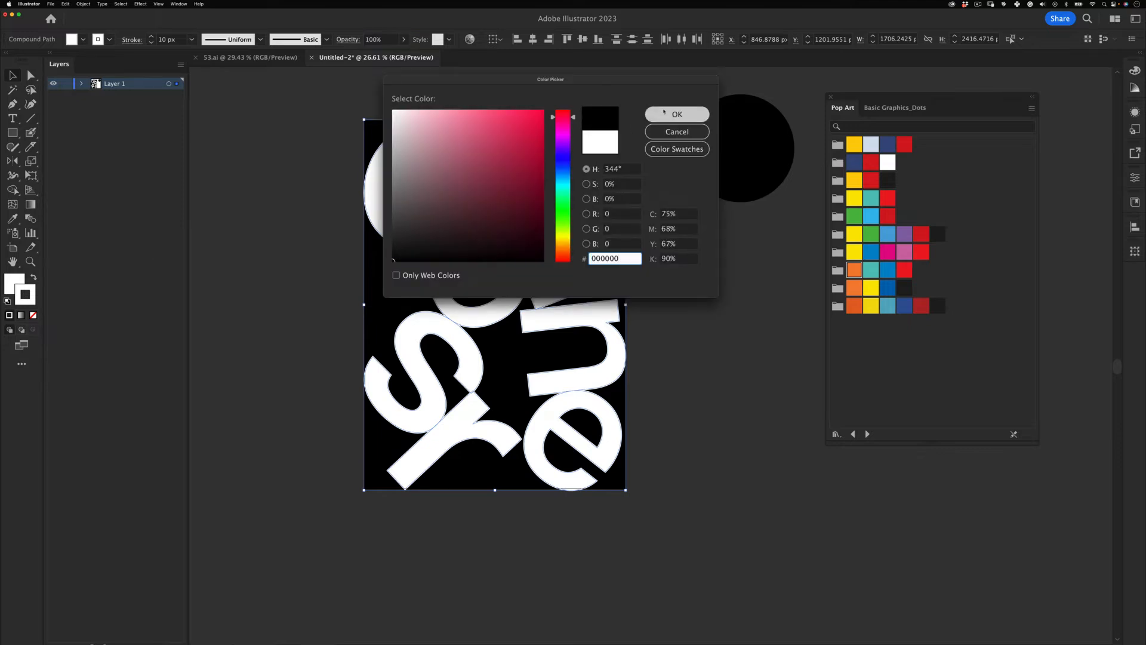
{"action": "left_click", "coordinate": [219, 190]}
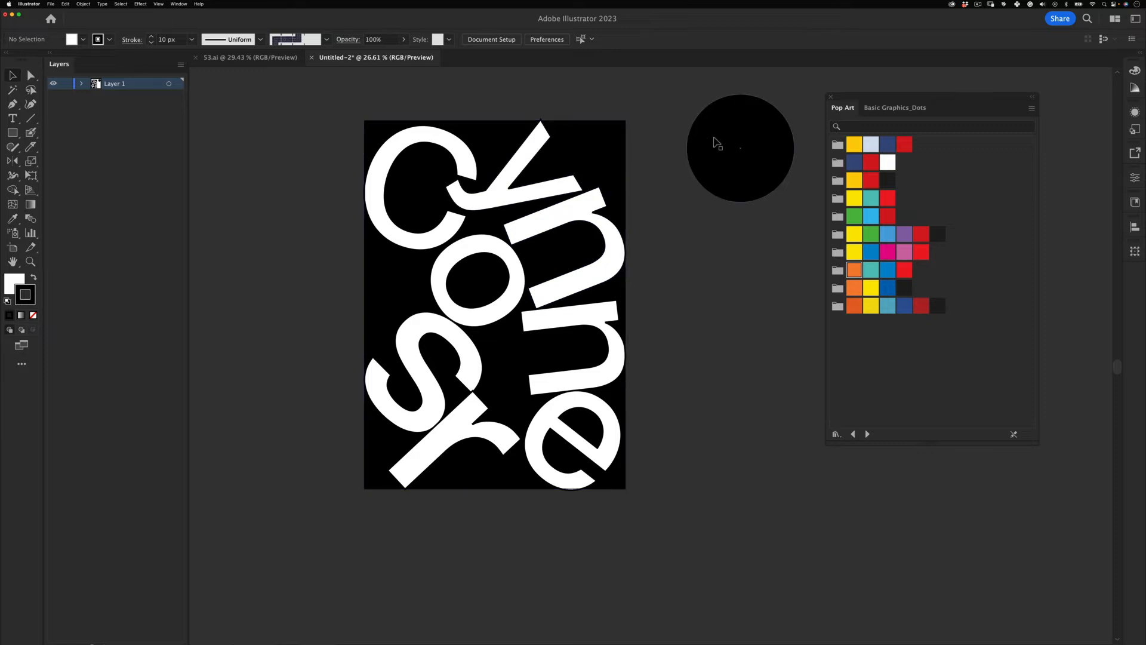
- Move the circle back onto the poster between the "C" and the "y" and fill it with Pop Art golden yellow, without a stroke
{"action": "left_click_drag", "start_coordinate": [719, 152], "coordinate": [471, 219]}
{"action": "left_click", "coordinate": [660, 204]}
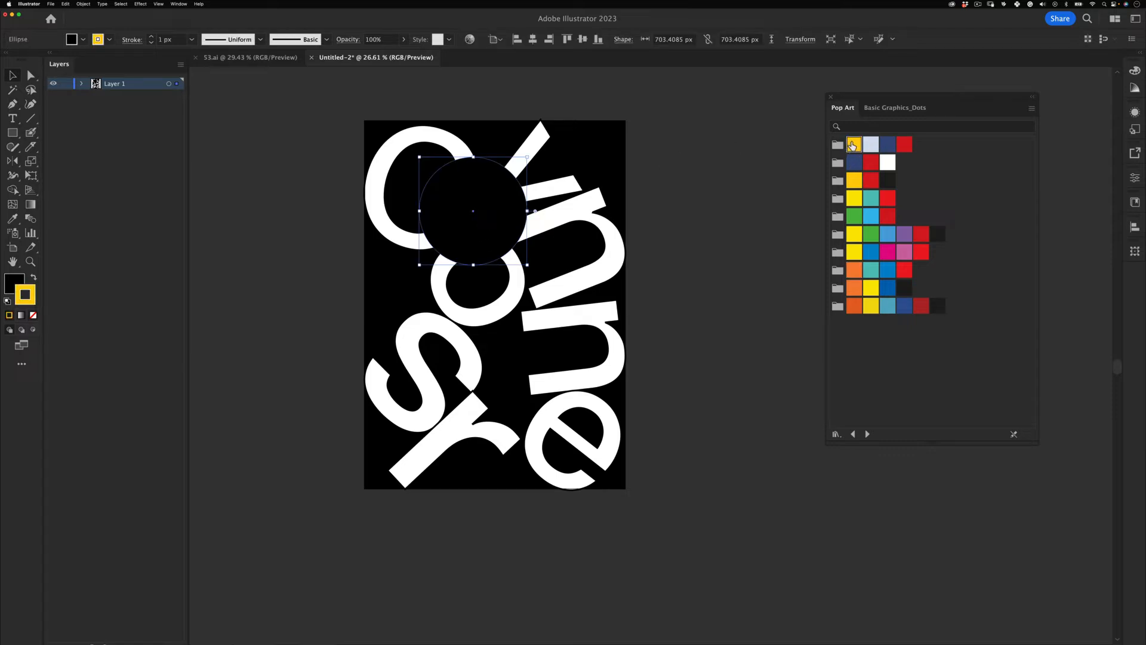
{"action": "left_click", "coordinate": [855, 145]}
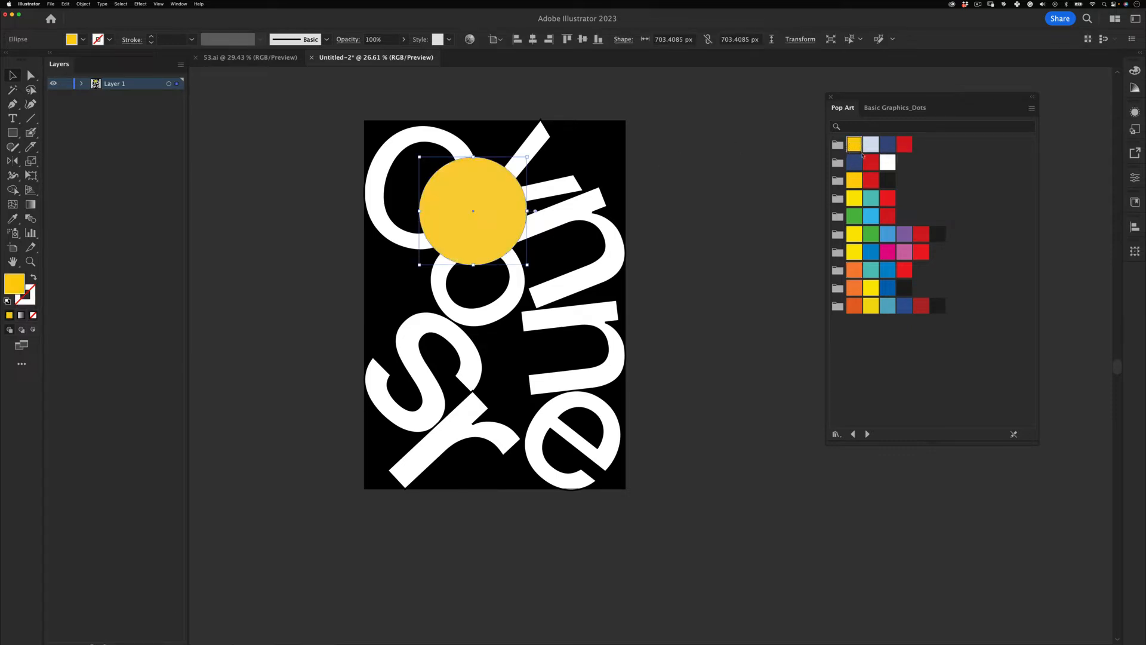
{"action": "left_click", "coordinate": [770, 192]}
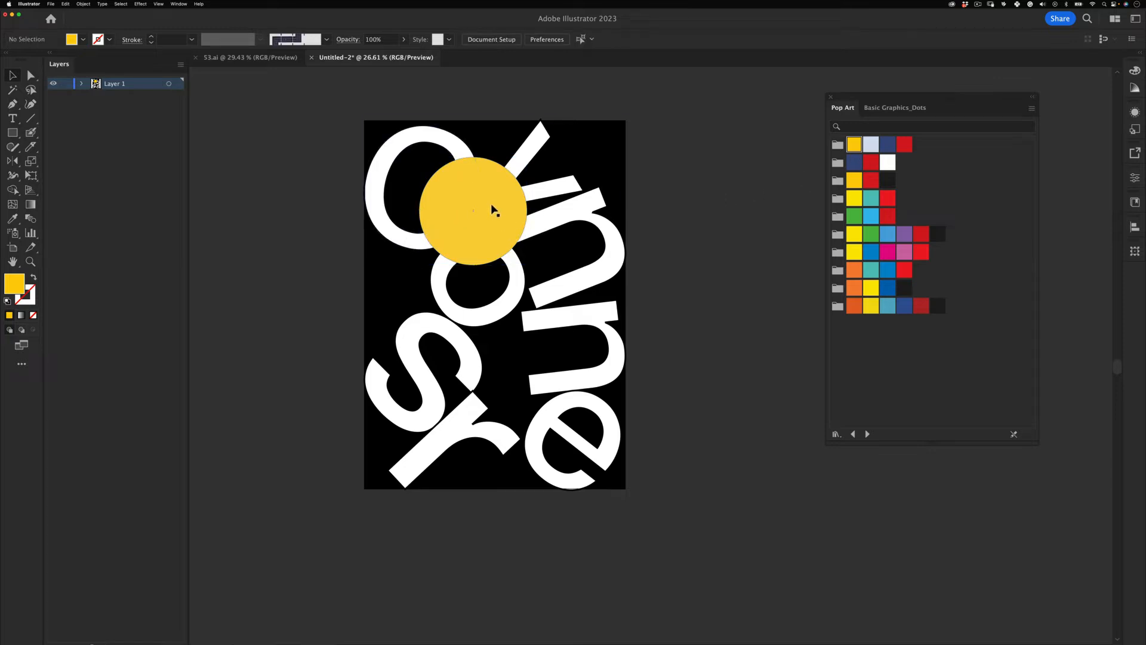
- Bring the letter "C" to the front so it overlaps the yellow circle
{"action": "left_click", "coordinate": [492, 205]}
{"action": "left_click", "coordinate": [412, 242]}
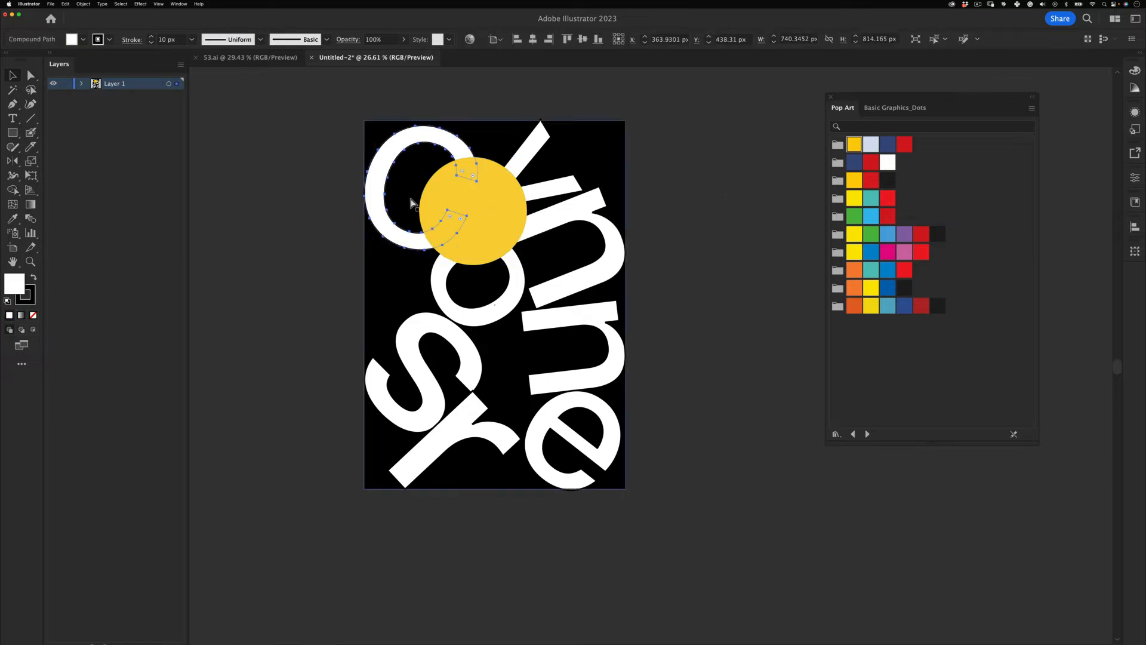
{"action": "key", "text": "super+shift+bracketright"}
{"action": "left_click", "coordinate": [725, 132]}
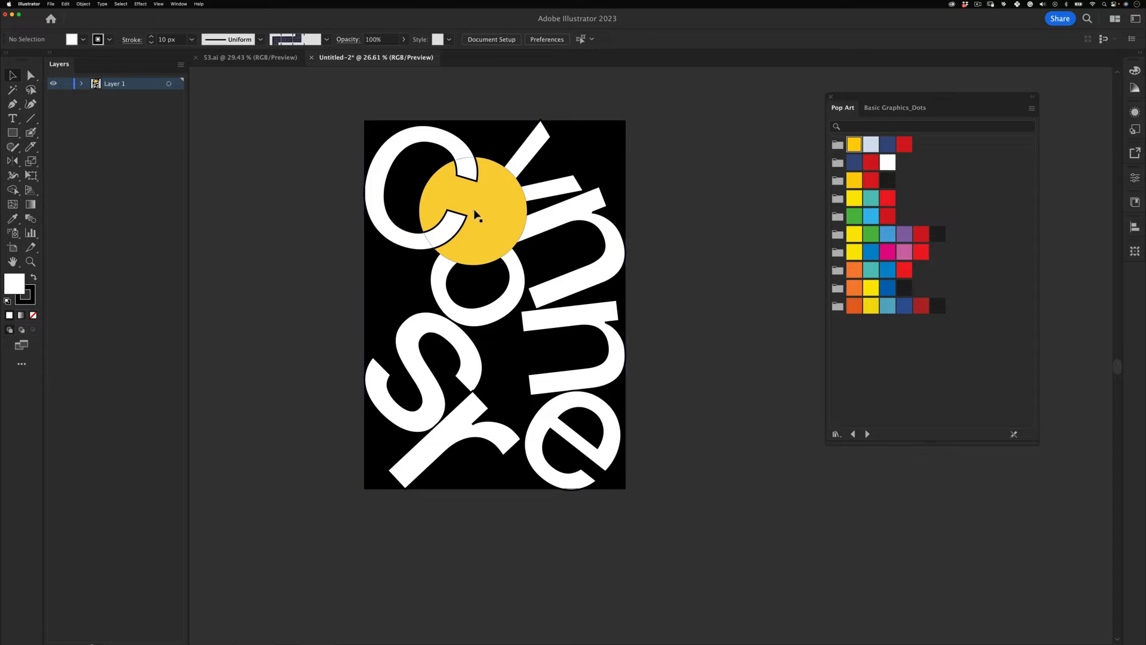
- Bring the letters "y" and "o" to the front so they overlap the yellow circle
{"action": "left_click_drag", "start_coordinate": [476, 193], "coordinate": [567, 181]}
{"action": "left_click", "coordinate": [558, 155]}
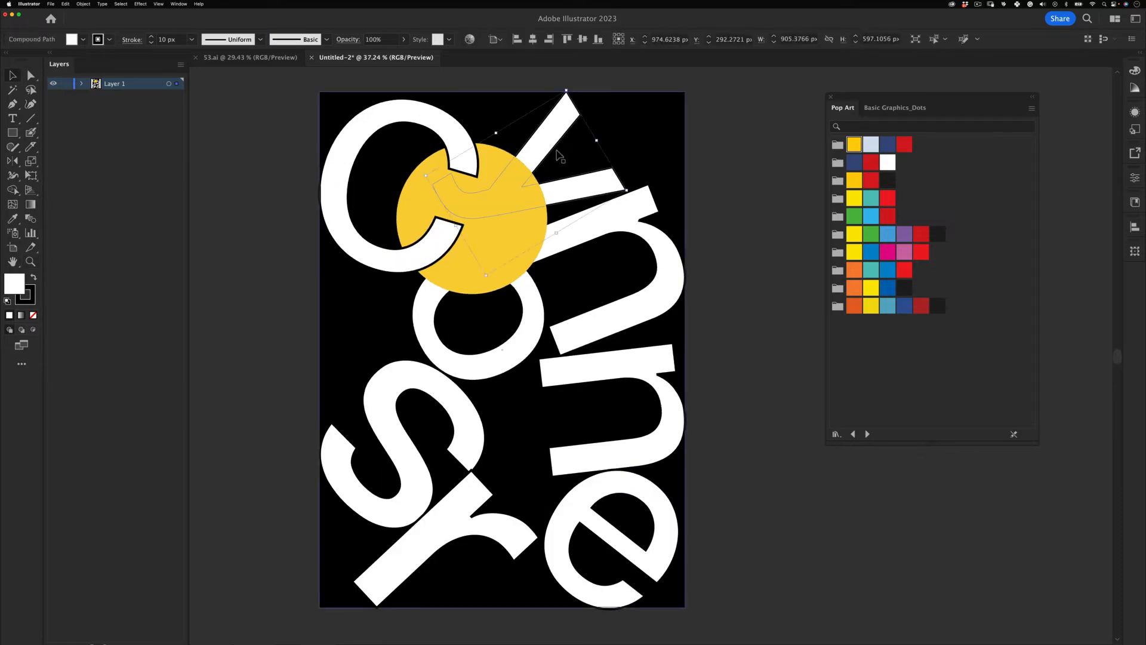
{"action": "key", "text": "super+shift+bracketright"}
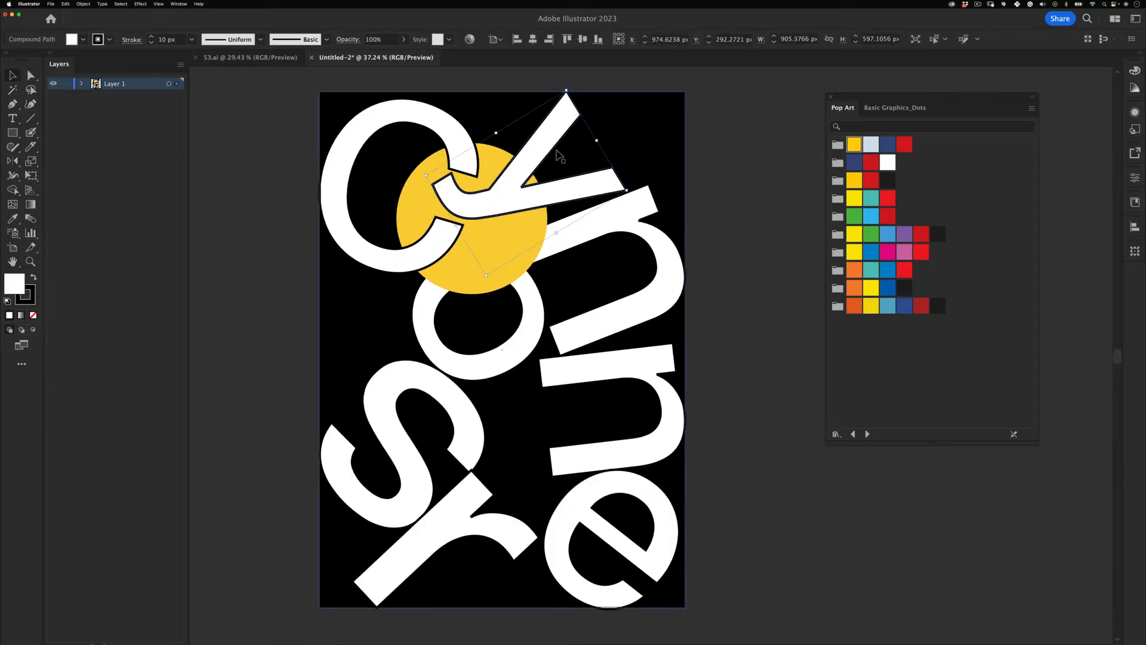
{"action": "left_click_drag", "start_coordinate": [511, 178], "coordinate": [512, 243]}
{"action": "left_click", "coordinate": [363, 298]}
{"action": "key", "text": "v"}
{"action": "left_click", "coordinate": [525, 357]}
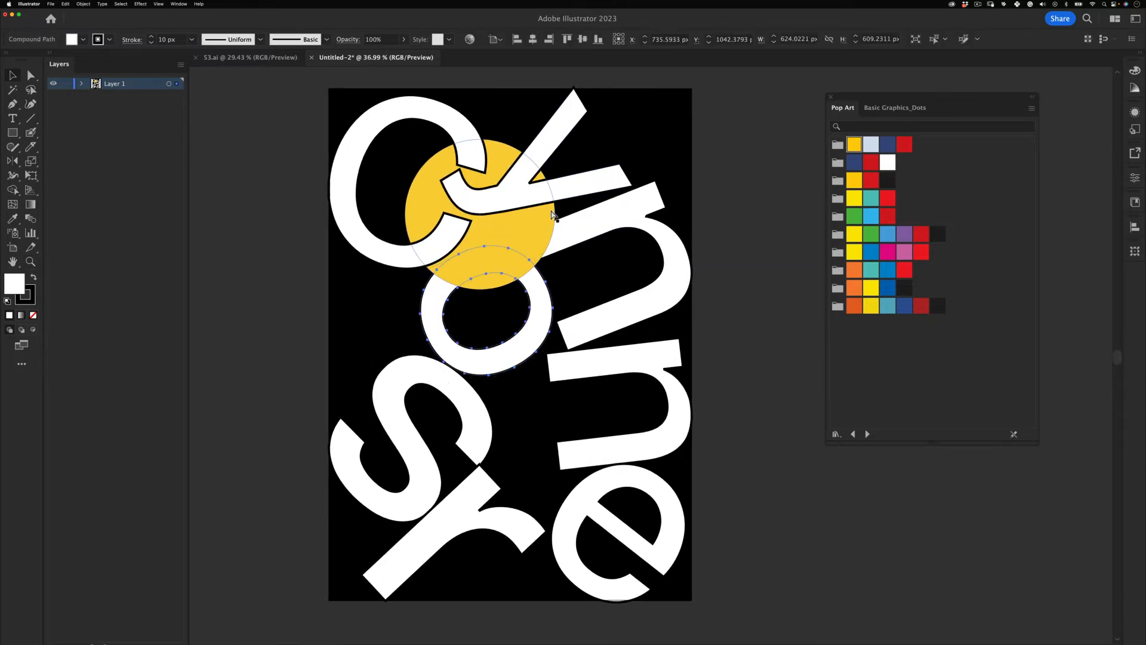
{"action": "key", "text": "super+shift+bracketright"}
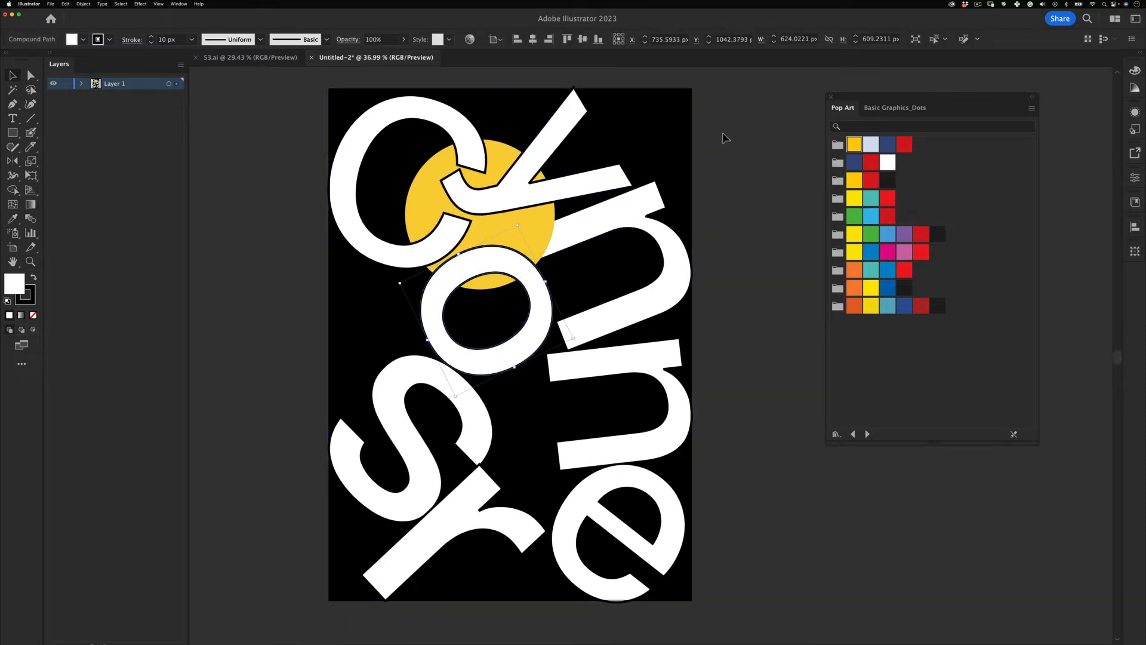
- Intertwine the letter "C" with the yellow circle so the letter's lower end passes over the circle's edge
{"action": "left_click", "coordinate": [457, 236]}
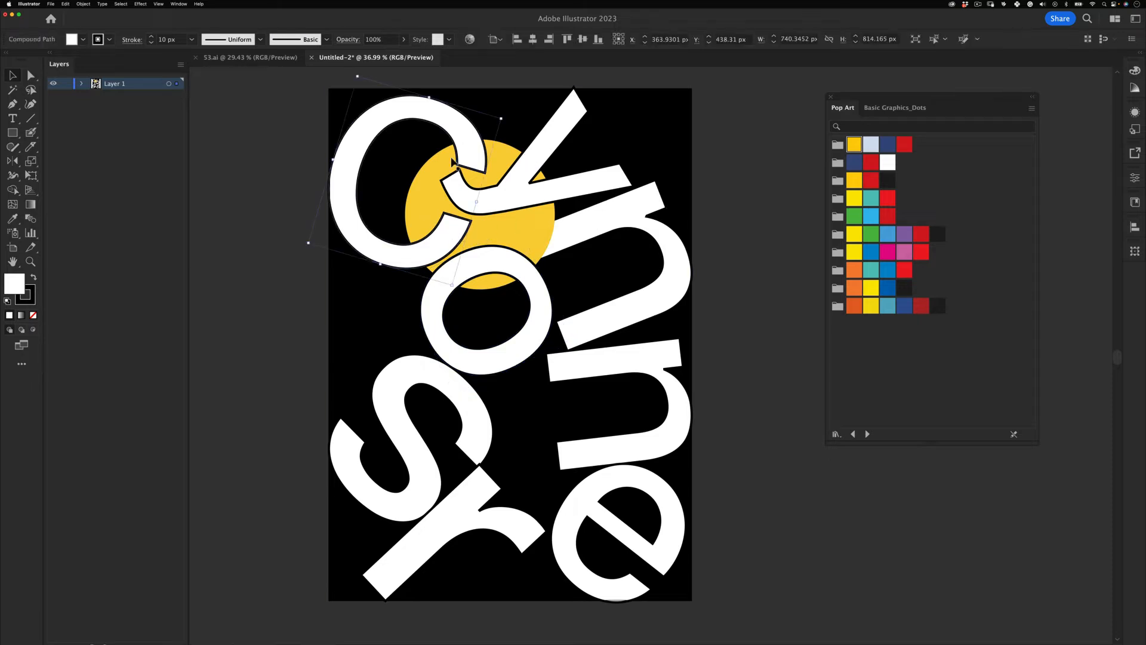
{"action": "left_click", "coordinate": [511, 224], "text": "shift"}
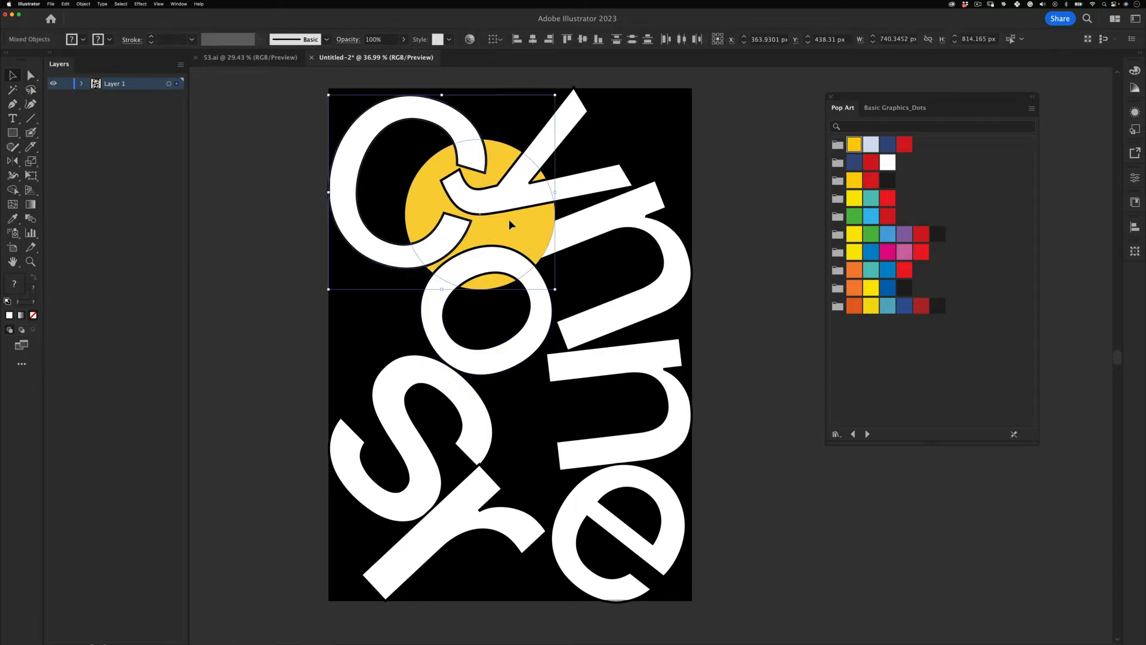
{"action": "left_click", "coordinate": [84, 4]}
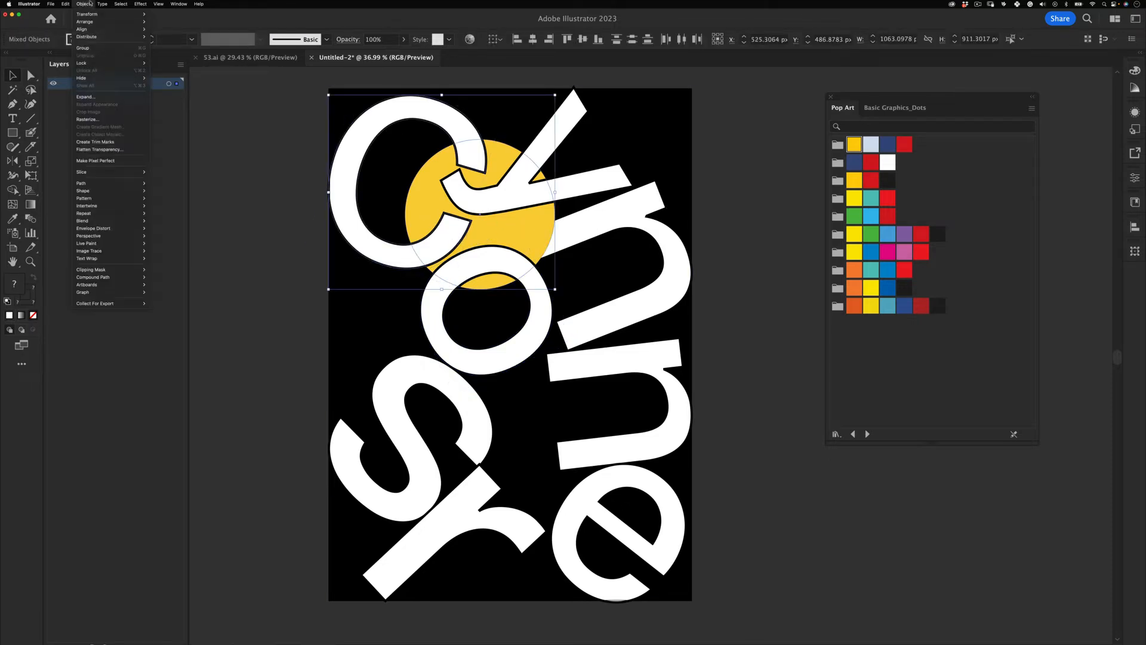
{"action": "left_click", "coordinate": [159, 206]}
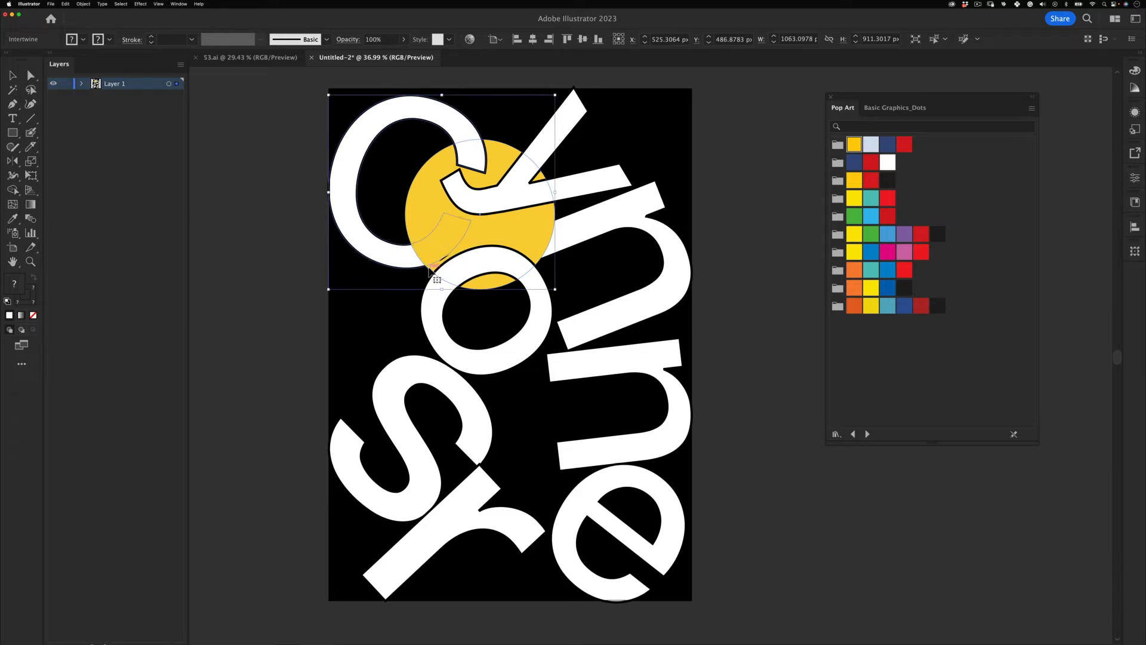
{"action": "left_click", "coordinate": [425, 271]}
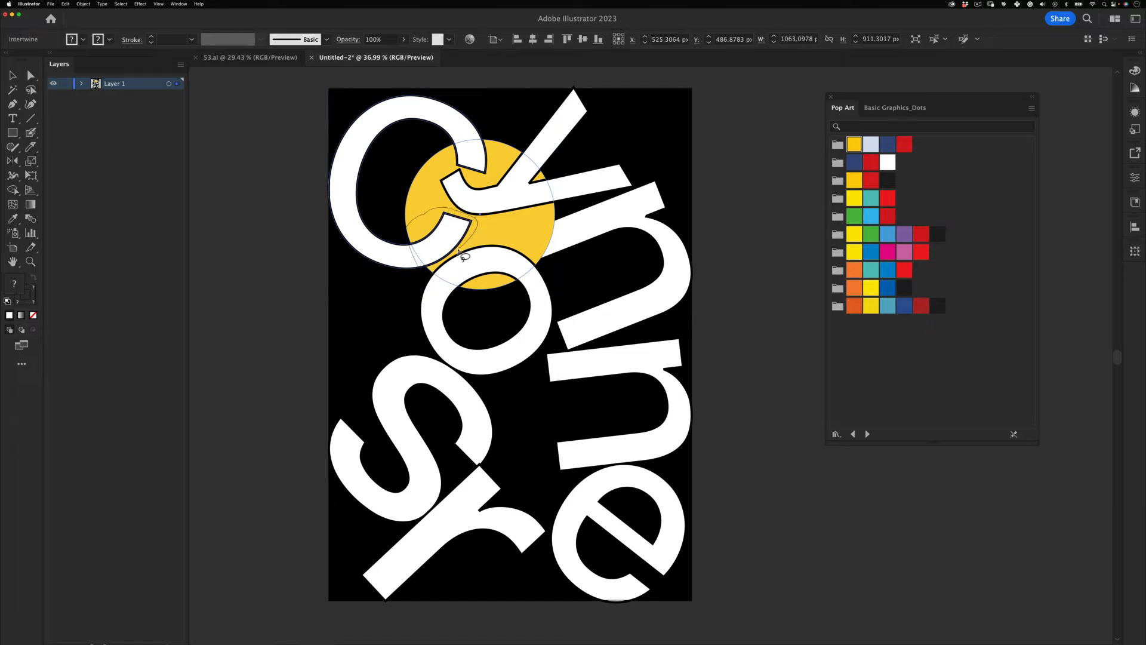
{"action": "key", "text": "v"}
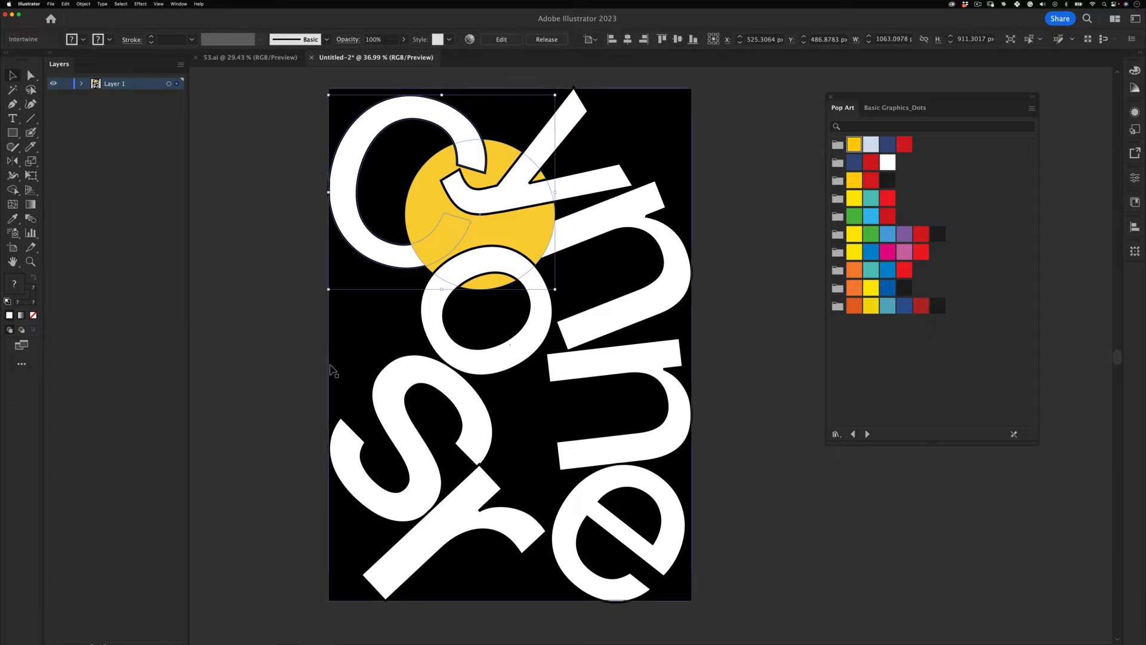
{"action": "left_click", "coordinate": [367, 349]}
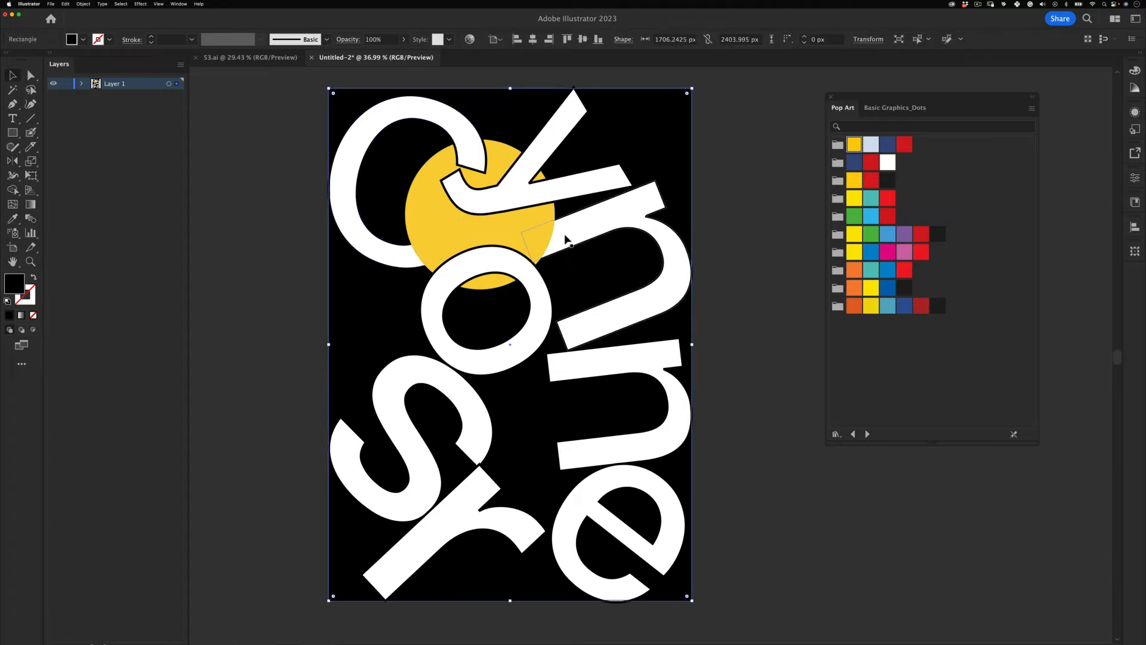
- Try to shift the letter "y" slightly down and to the right
{"action": "key", "text": "z"}
{"action": "left_click_drag", "start_coordinate": [543, 227], "coordinate": [555, 200]}
{"action": "key", "text": "v"}
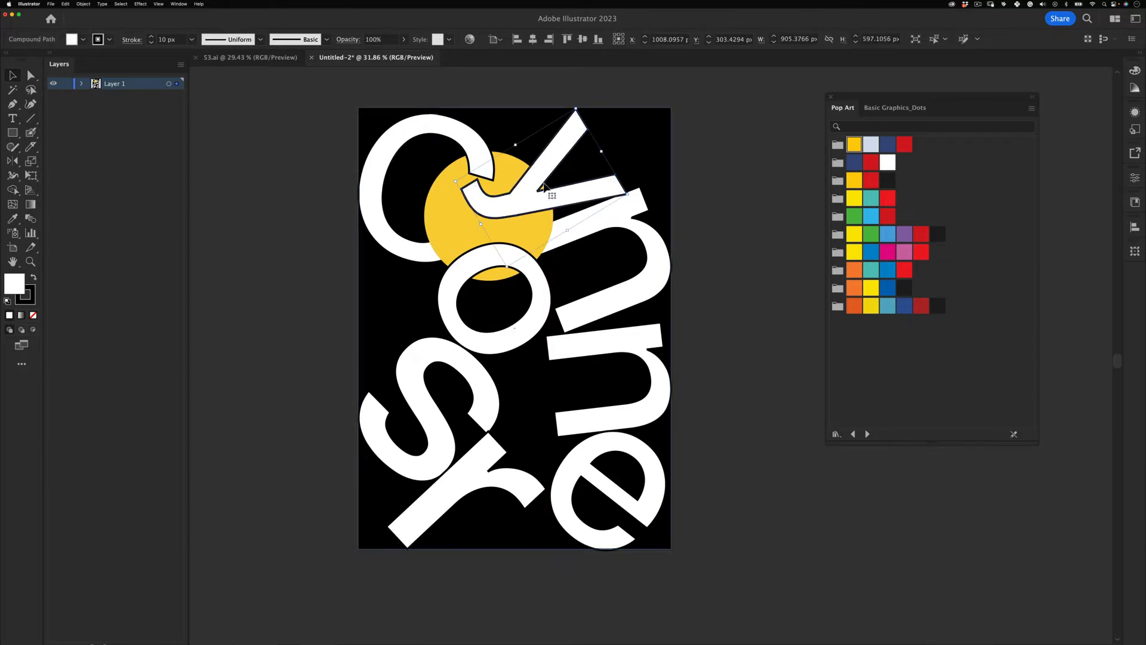
{"action": "key", "text": "super+z"}
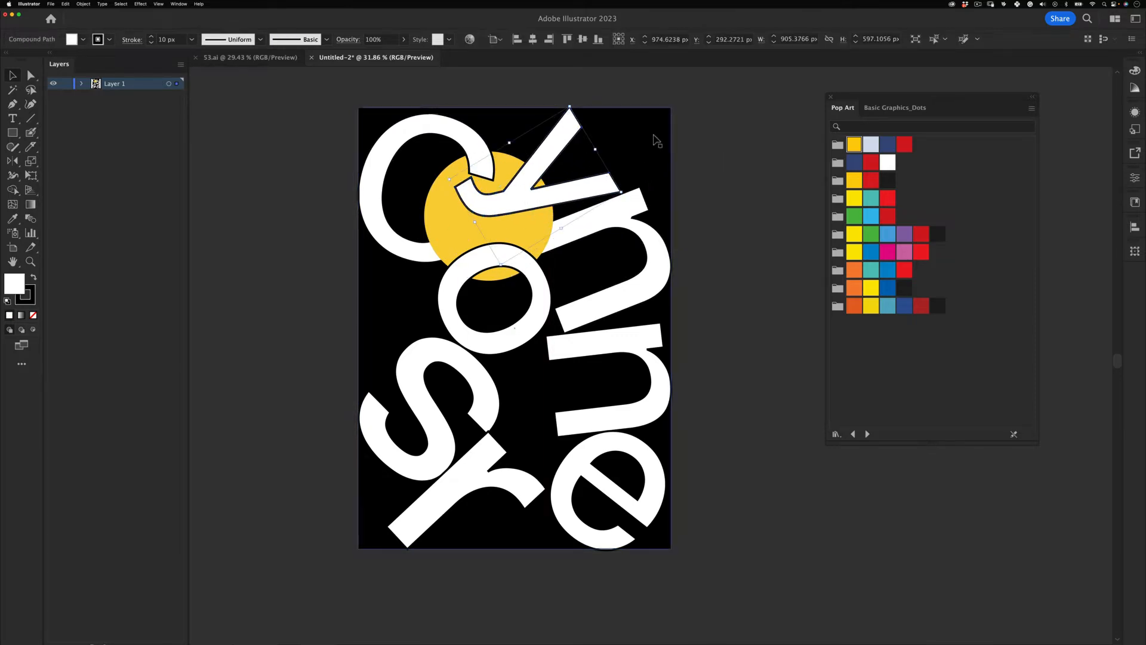
{"action": "left_click", "coordinate": [585, 225], "text": "shift"}
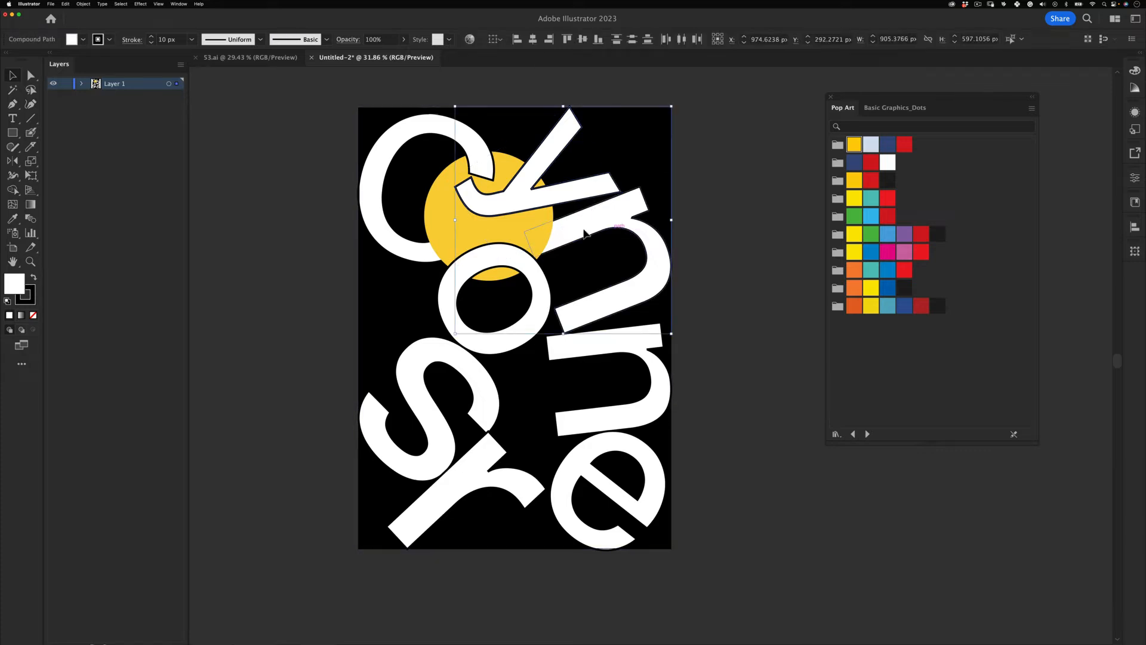
{"action": "left_click", "coordinate": [391, 149], "text": "shift"}
{"action": "left_click", "coordinate": [467, 268], "text": "shift"}
{"action": "left_click", "coordinate": [443, 360], "text": "shift"}
{"action": "left_click", "coordinate": [607, 334], "text": "shift"}
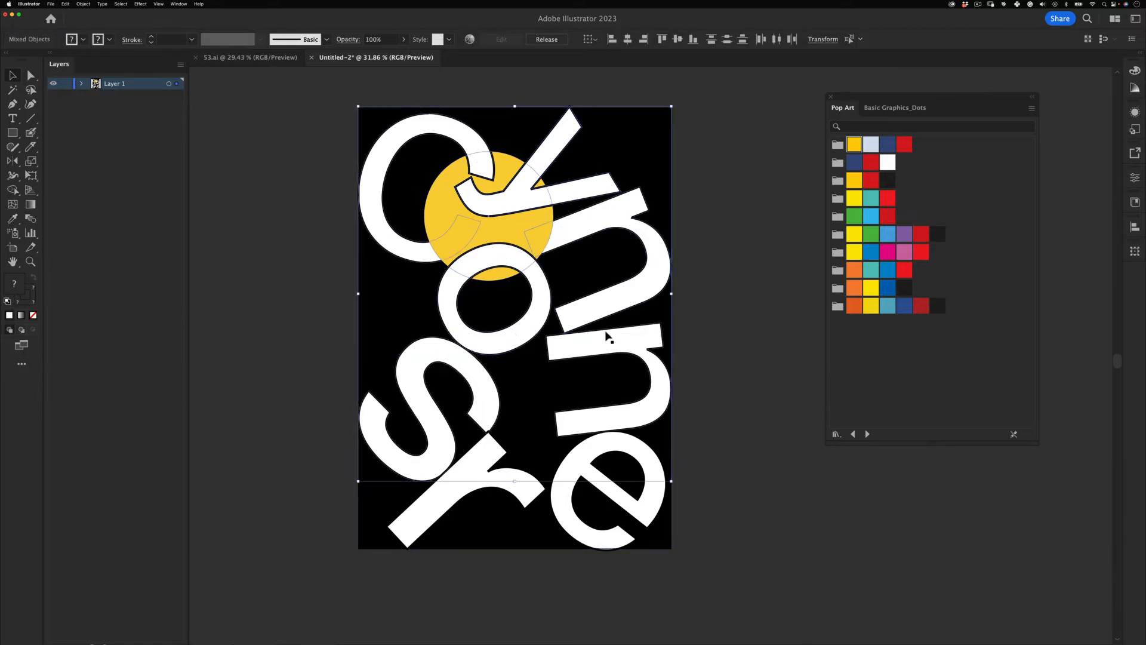
{"action": "left_click", "coordinate": [499, 444], "text": "shift"}
{"action": "left_click", "coordinate": [612, 436], "text": "shift"}
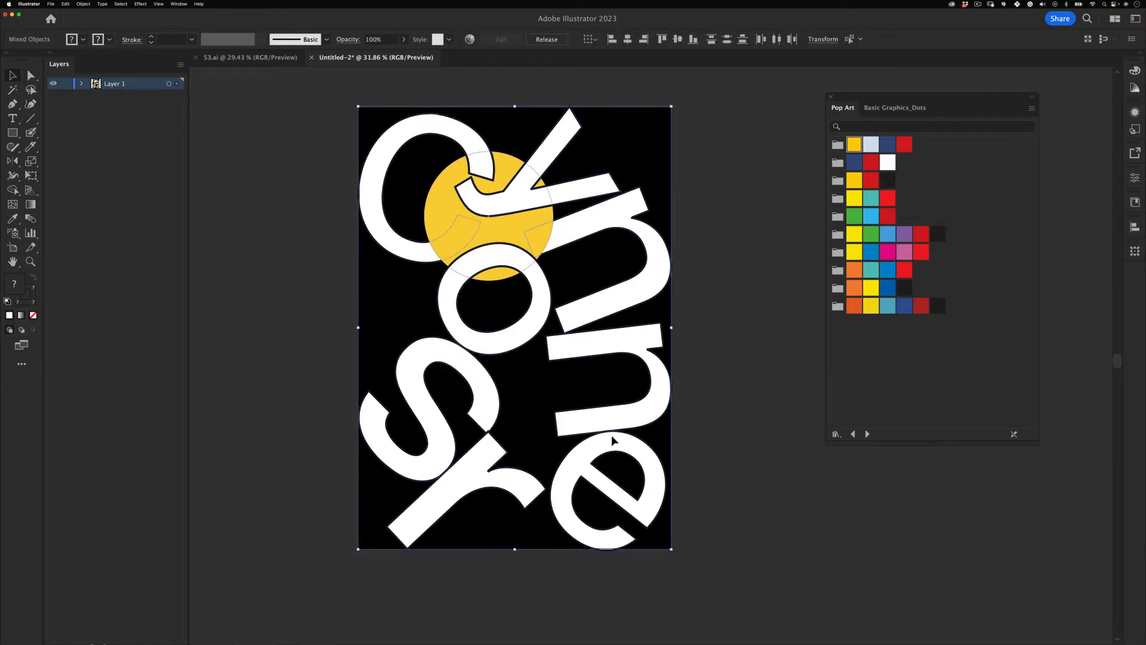
{"action": "left_click", "coordinate": [131, 40]}
{"action": "left_click", "coordinate": [64, 86]}
{"action": "left_click", "coordinate": [259, 366]}
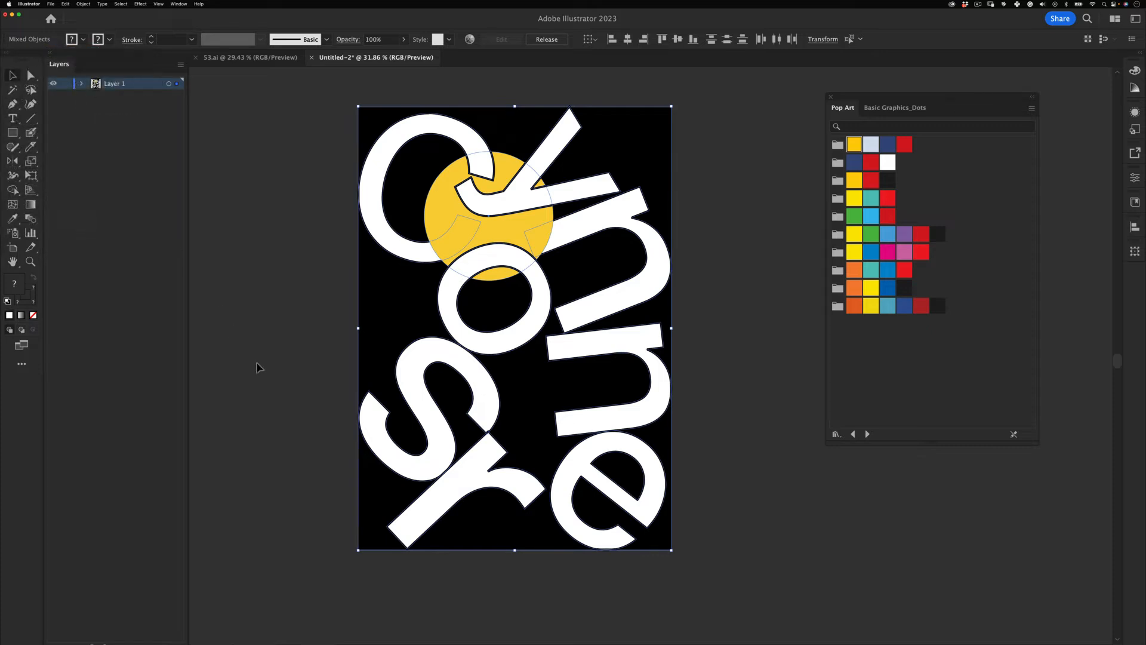
{"action": "left_click", "coordinate": [296, 502]}
- Rotate the letter "r" very slightly beneath the "s"
{"action": "key", "text": "z"}
{"action": "left_click_drag", "start_coordinate": [458, 477], "coordinate": [505, 453]}
{"action": "key", "text": "v"}
{"action": "left_click", "coordinate": [486, 451]}
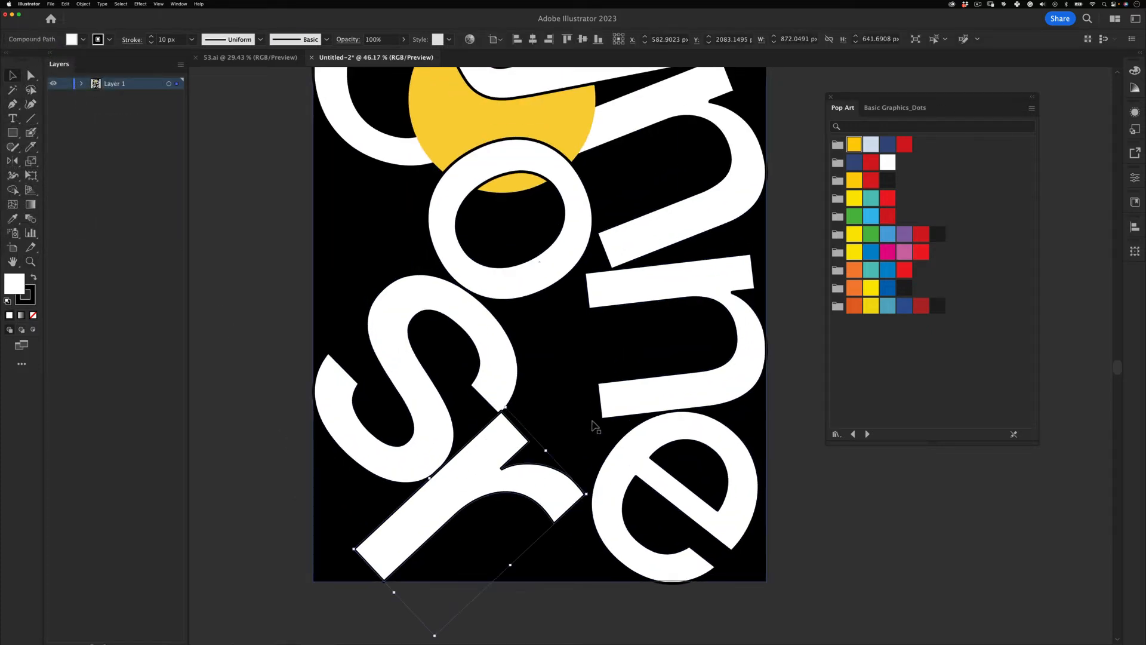
{"action": "key", "text": "e"}
{"action": "left_click_drag", "start_coordinate": [592, 423], "coordinate": [594, 426]}
{"action": "key", "text": "v"}
{"action": "left_click", "coordinate": [298, 562]}
- Draw a circle about 489 px in diameter over the meeting point of the letters "o" and "s"
{"action": "key", "text": "z"}
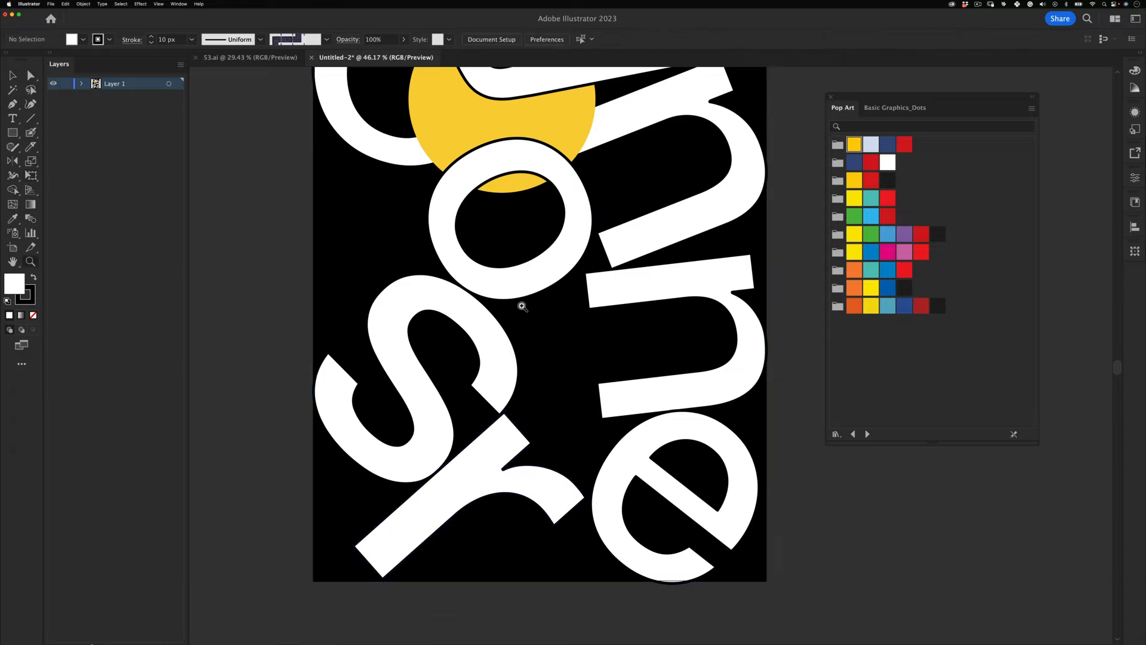
{"action": "left_click_drag", "start_coordinate": [522, 307], "coordinate": [497, 315]}
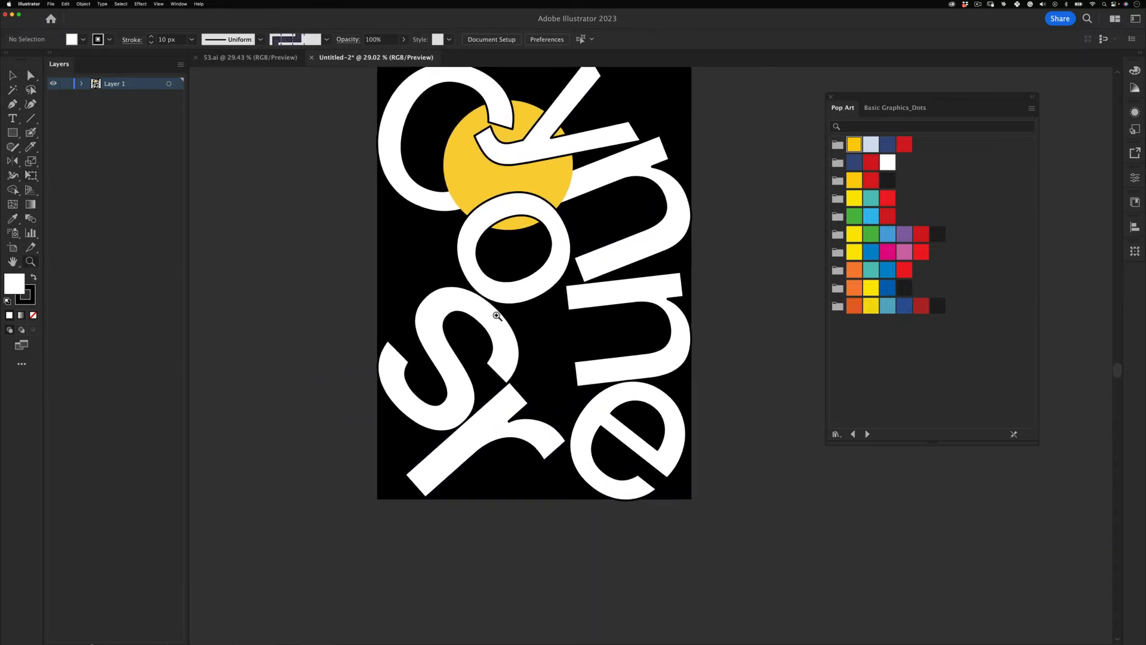
{"action": "left_click", "coordinate": [544, 159]}
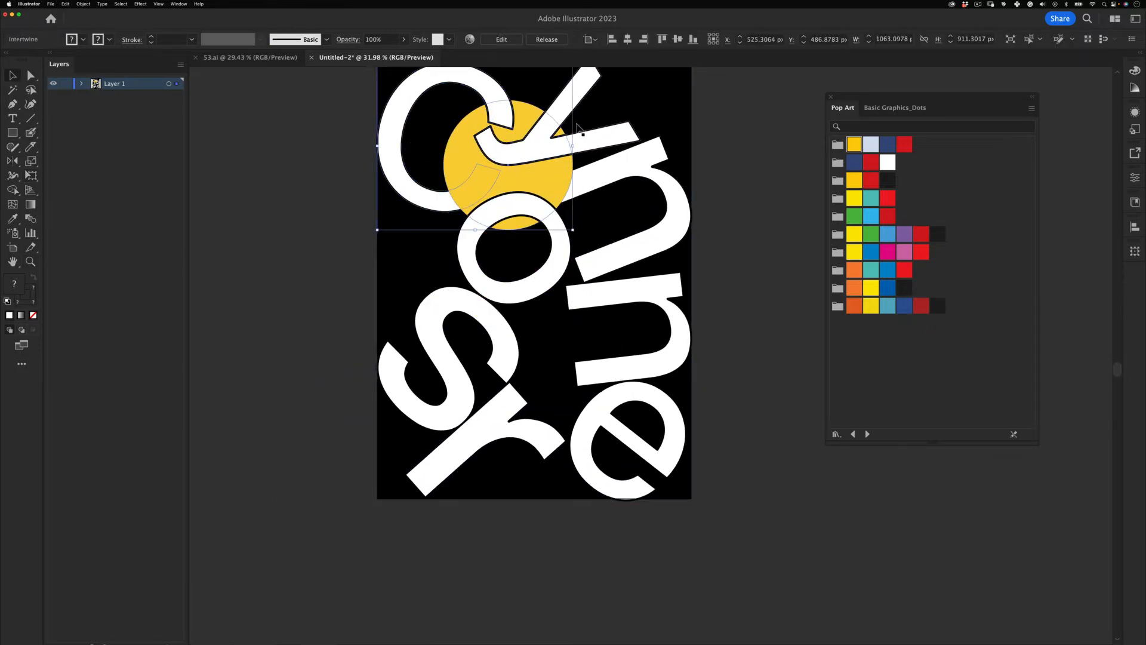
{"action": "key", "text": "l"}
{"action": "mouse_move", "coordinate": [491, 308]}
{"action": "left_mouse_down"}
{"action": "mouse_move", "coordinate": [543, 280]}
{"action": "mouse_move", "coordinate": [537, 266]}
{"action": "left_mouse_up"}
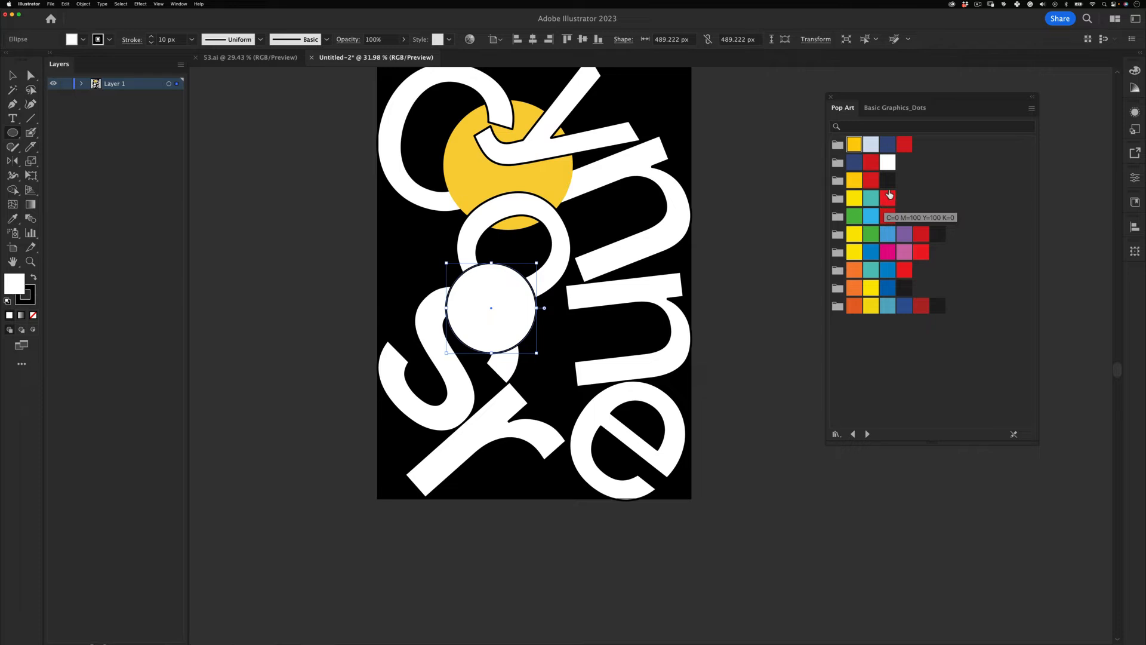
- Fill the new circle with a bright Pop Art red and shift it right, between the "o", the "s" and the lower "n"
{"action": "left_click", "coordinate": [872, 163]}
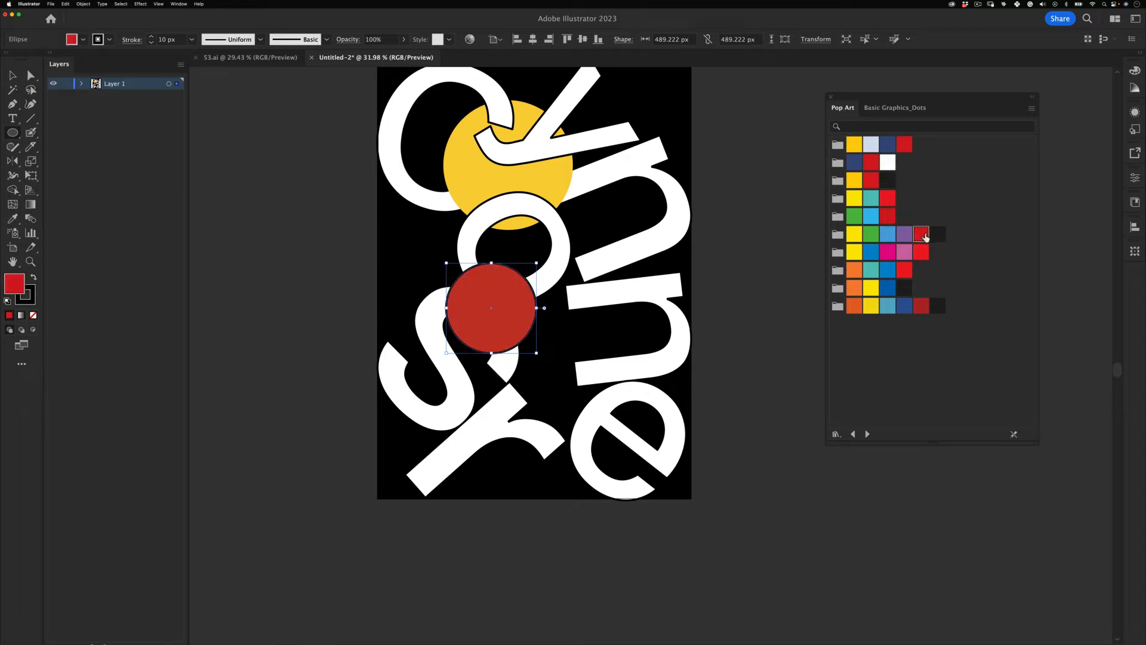
{"action": "left_click", "coordinate": [922, 251]}
{"action": "key", "text": "v"}
{"action": "left_click", "coordinate": [670, 298]}
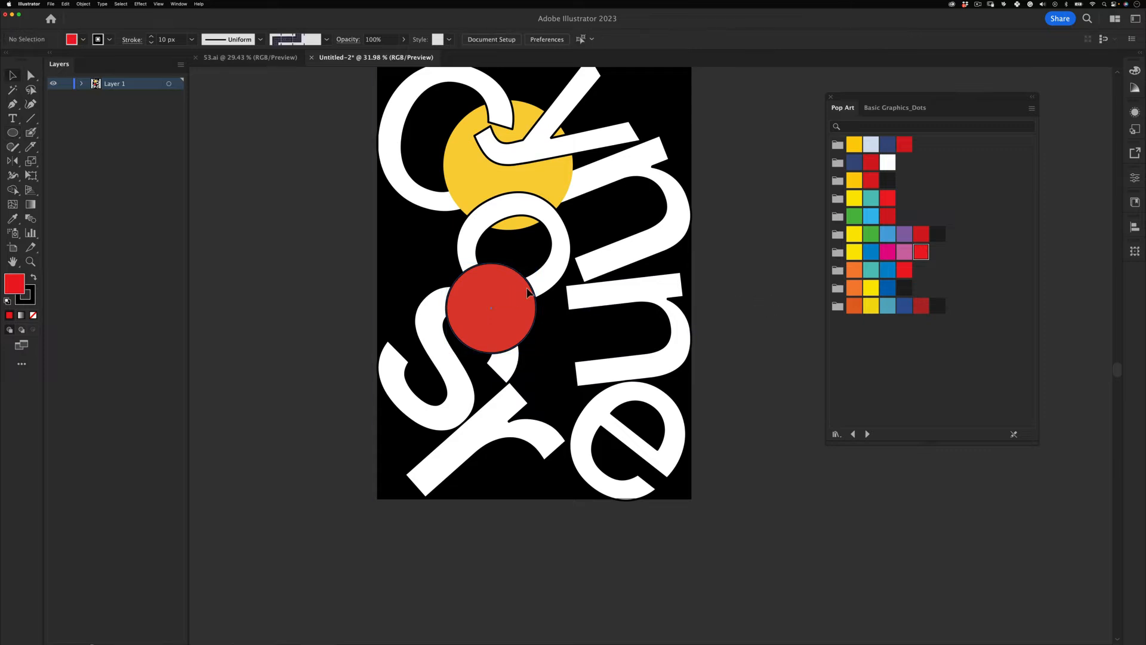
{"action": "left_click_drag", "start_coordinate": [528, 292], "coordinate": [556, 292]}
- Isolate the yellow circle inside the intertwined group and give it a 10 px black (000000) stroke
{"action": "double_click", "coordinate": [496, 175]}
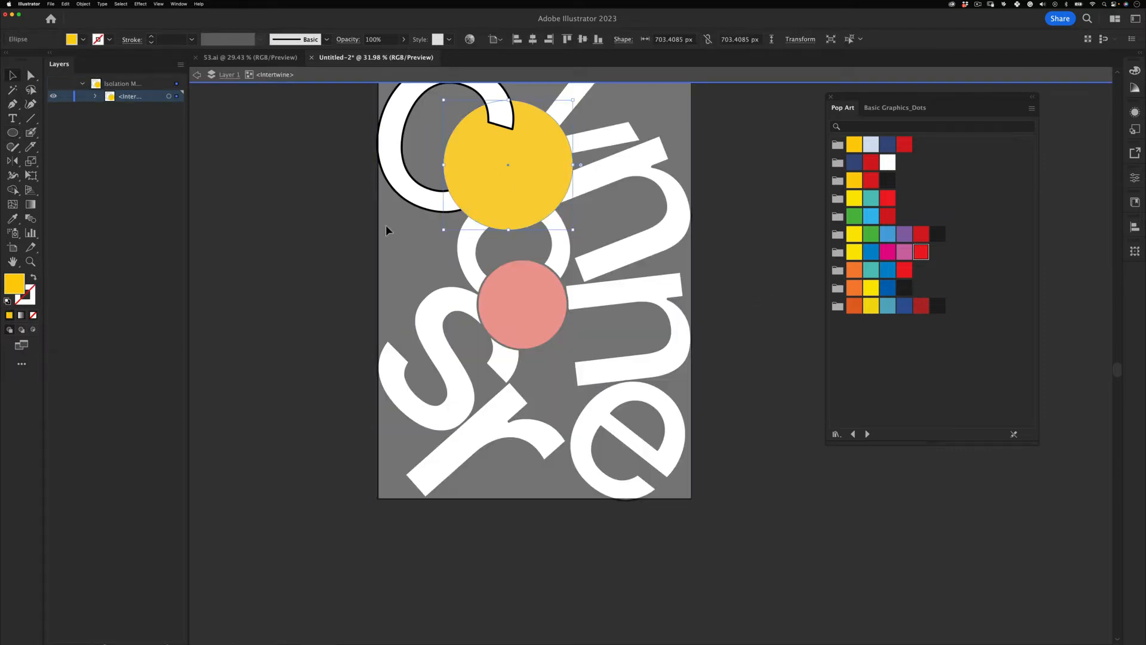
{"action": "double_click", "coordinate": [24, 297]}
{"action": "left_click_drag", "start_coordinate": [418, 242], "coordinate": [403, 262]}
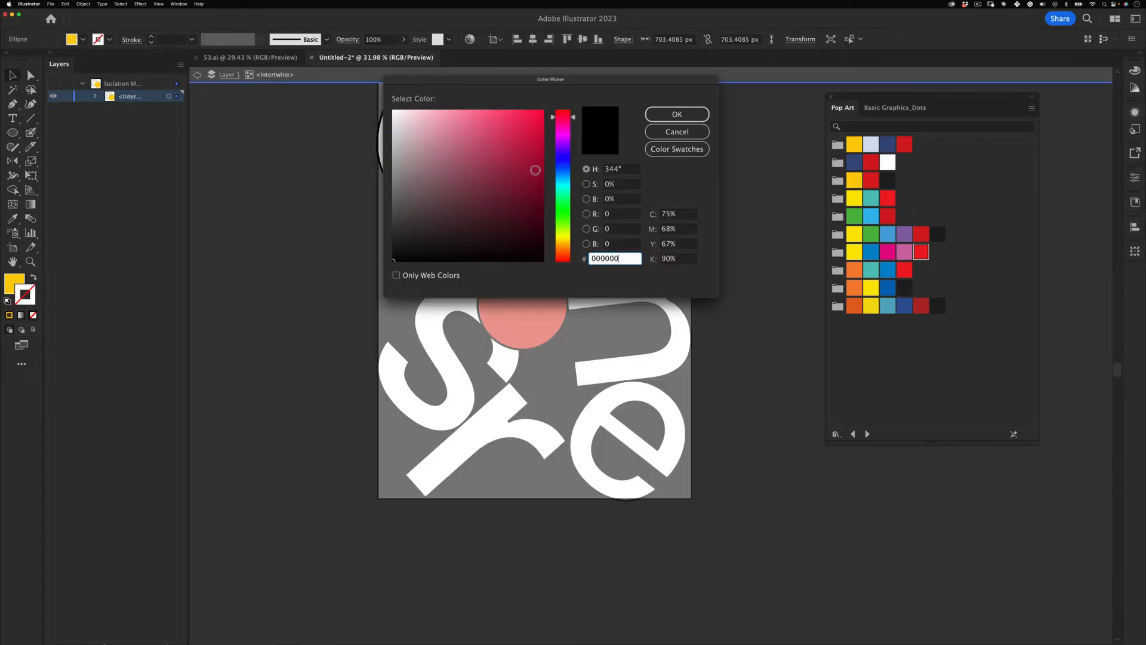
{"action": "left_click", "coordinate": [662, 115]}
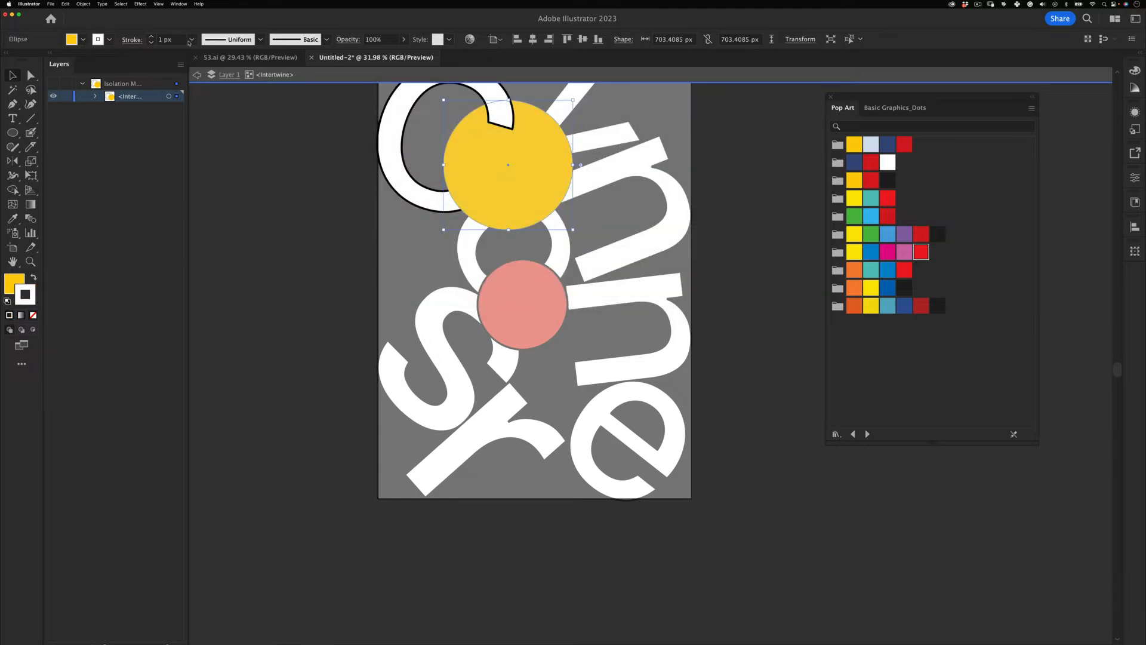
{"action": "left_click", "coordinate": [190, 39]}
{"action": "left_click", "coordinate": [209, 170]}
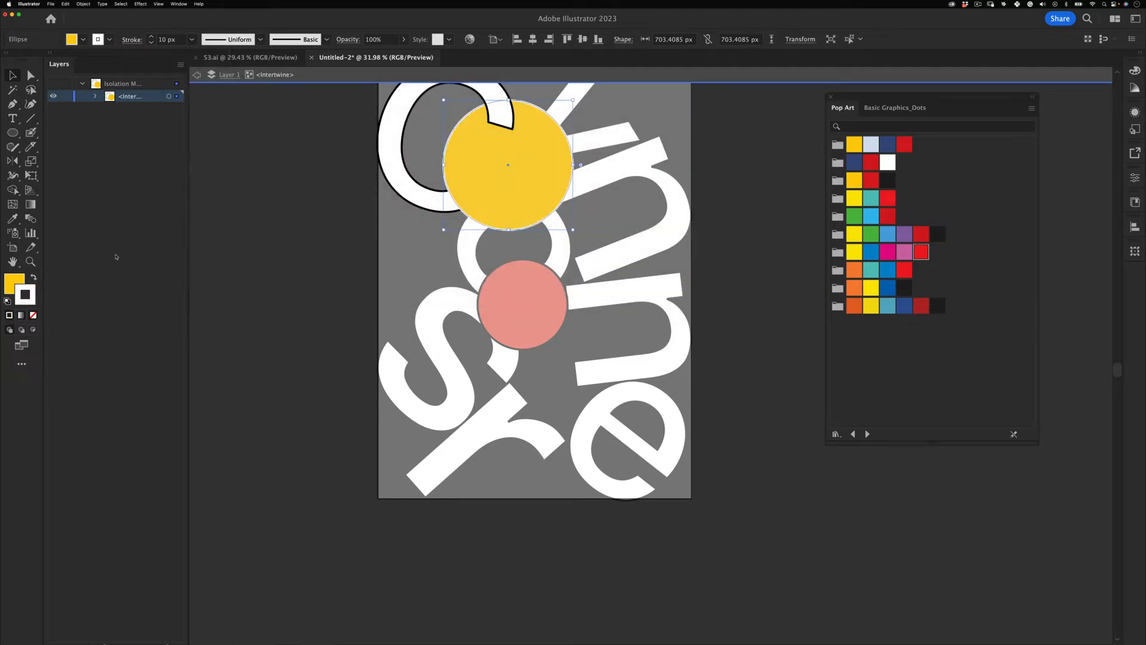
{"action": "double_click", "coordinate": [25, 294]}
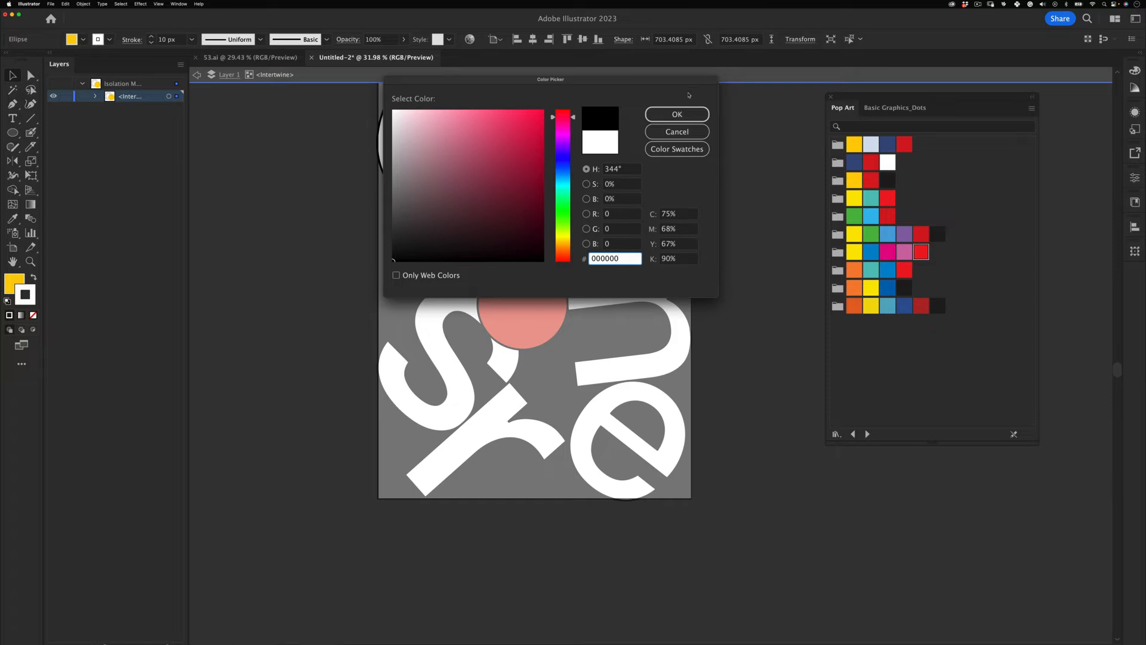
{"action": "left_click", "coordinate": [677, 114]}
{"action": "double_click", "coordinate": [304, 337]}
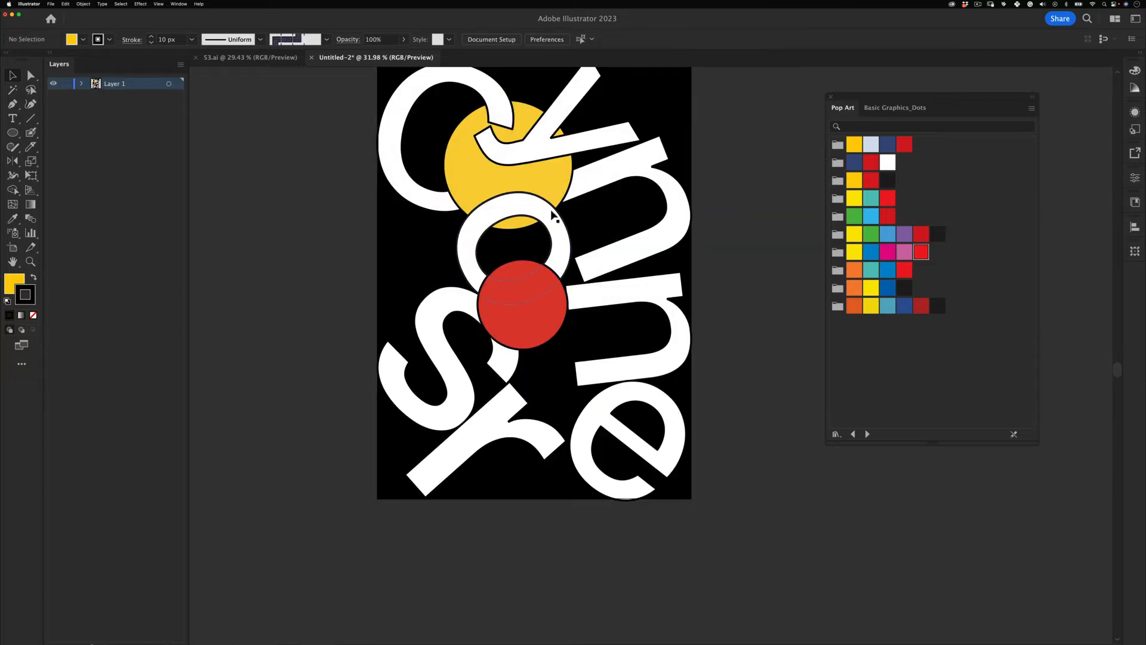
- Bring the letter "s" to the front so it overlaps the red circle
{"action": "left_click", "coordinate": [494, 354]}
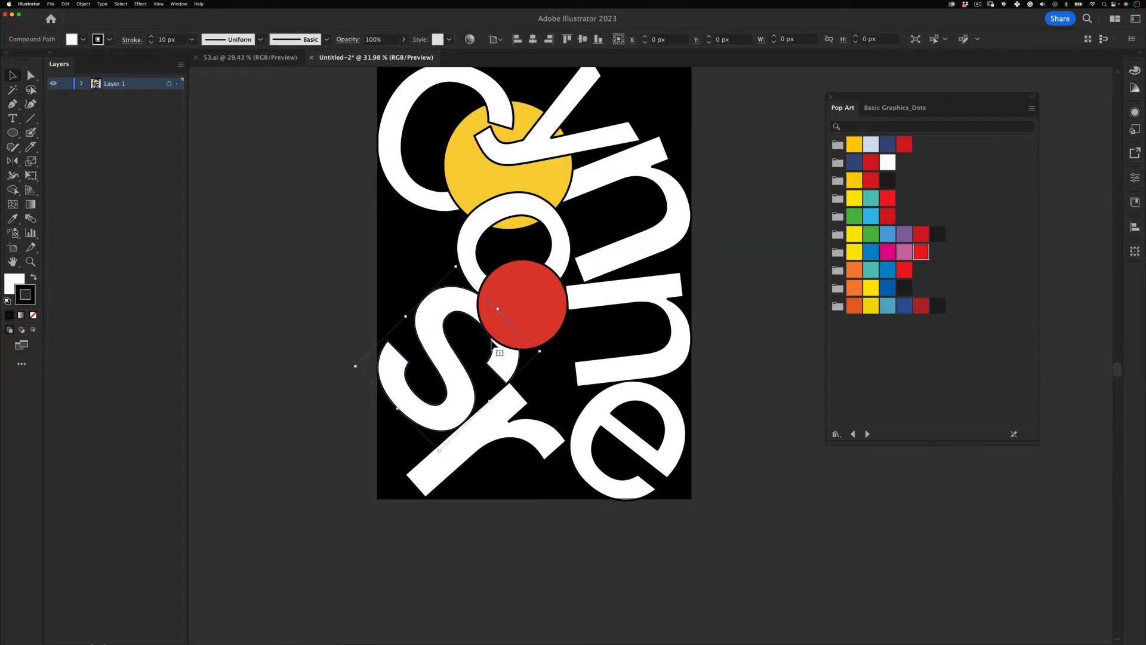
{"action": "left_click", "coordinate": [274, 448]}
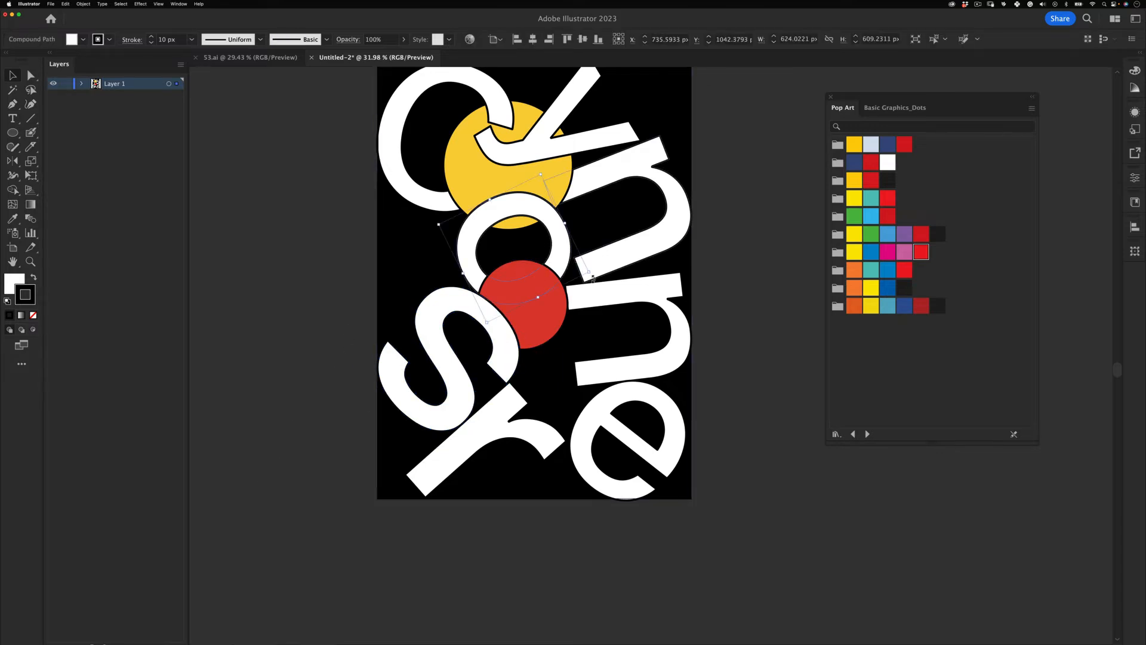
{"action": "left_click", "coordinate": [603, 295]}
{"action": "left_click", "coordinate": [714, 247]}
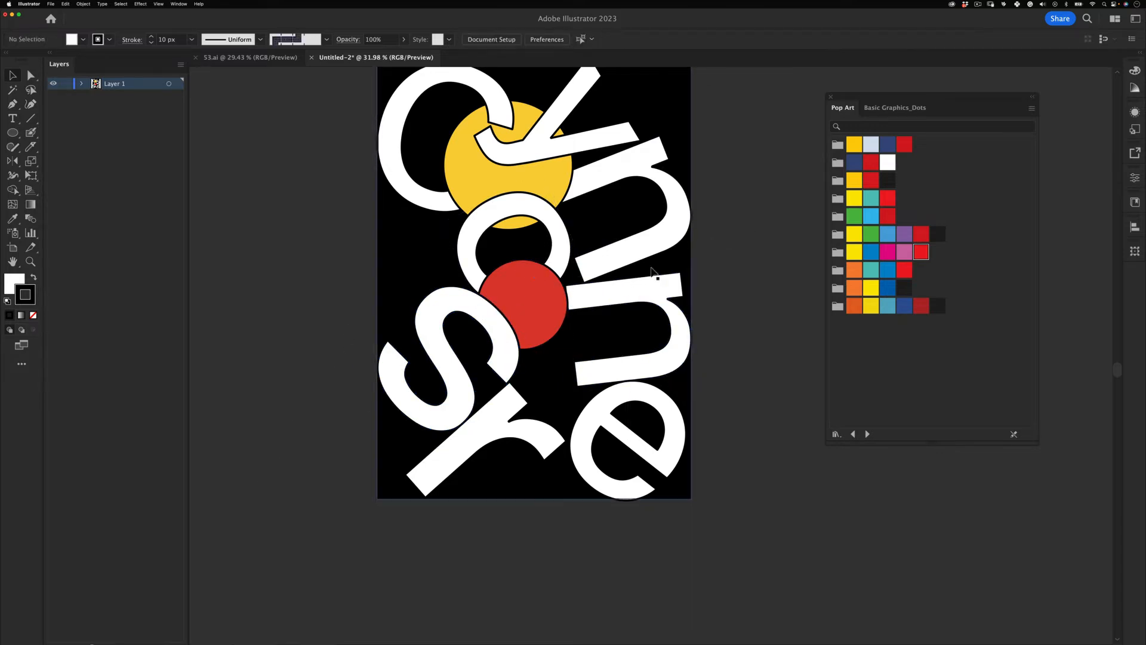
- Move the red circle to the left of the "o" above the "s", and place a copy between the lower "n" and the "e"
{"action": "mouse_move", "coordinate": [623, 278]}
{"action": "left_mouse_down"}
{"action": "mouse_move", "coordinate": [560, 299]}
{"action": "mouse_move", "coordinate": [618, 293]}
{"action": "left_mouse_up"}
{"action": "left_click_drag", "start_coordinate": [549, 295], "coordinate": [634, 349]}
{"action": "left_click", "coordinate": [366, 436]}
- Bring the letter "e" in front of the copied red circle and shift that circle slightly down and to the left
{"action": "left_click", "coordinate": [670, 385]}
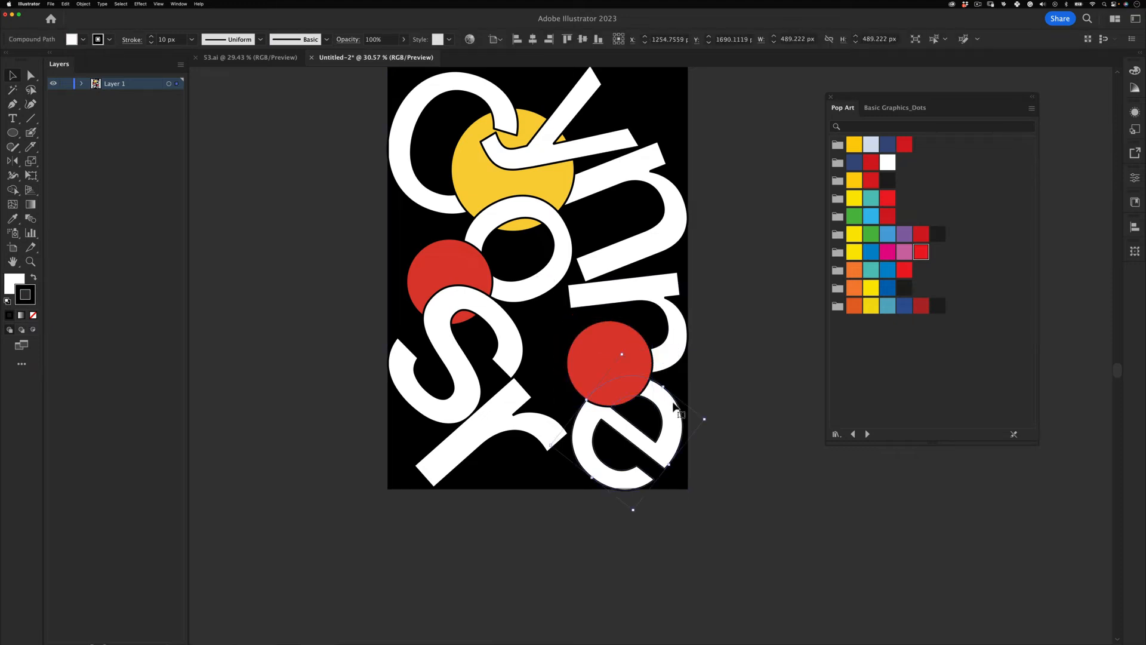
{"action": "key", "text": "super+equal"}
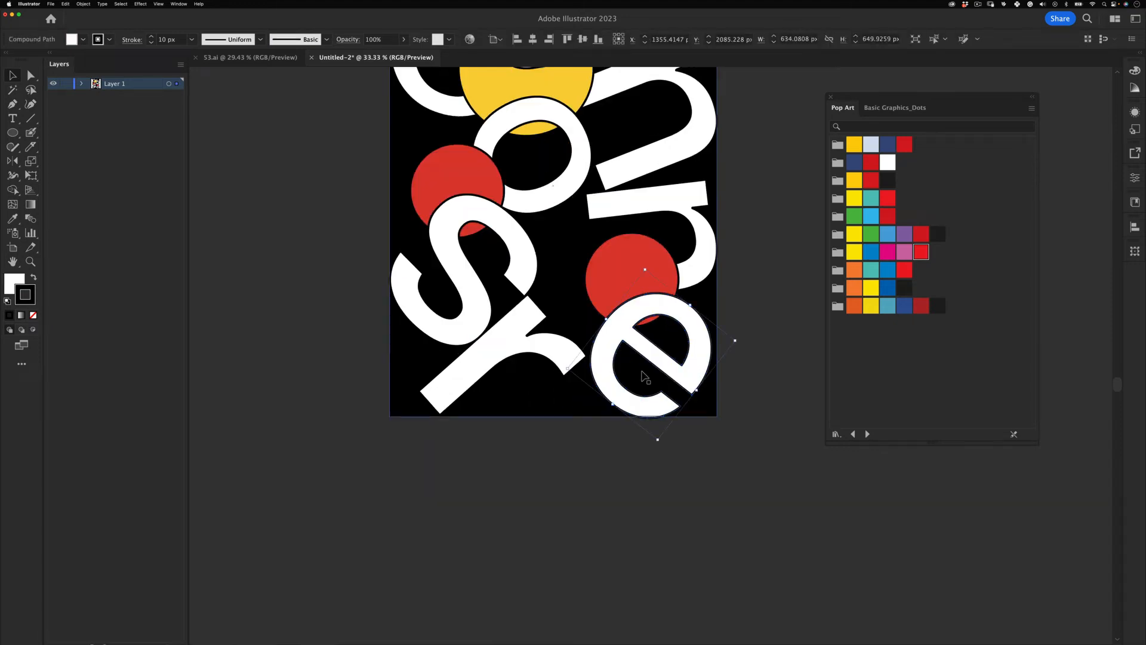
{"action": "left_click_drag", "start_coordinate": [548, 253], "coordinate": [481, 299]}
{"action": "left_click_drag", "start_coordinate": [557, 299], "coordinate": [536, 313]}
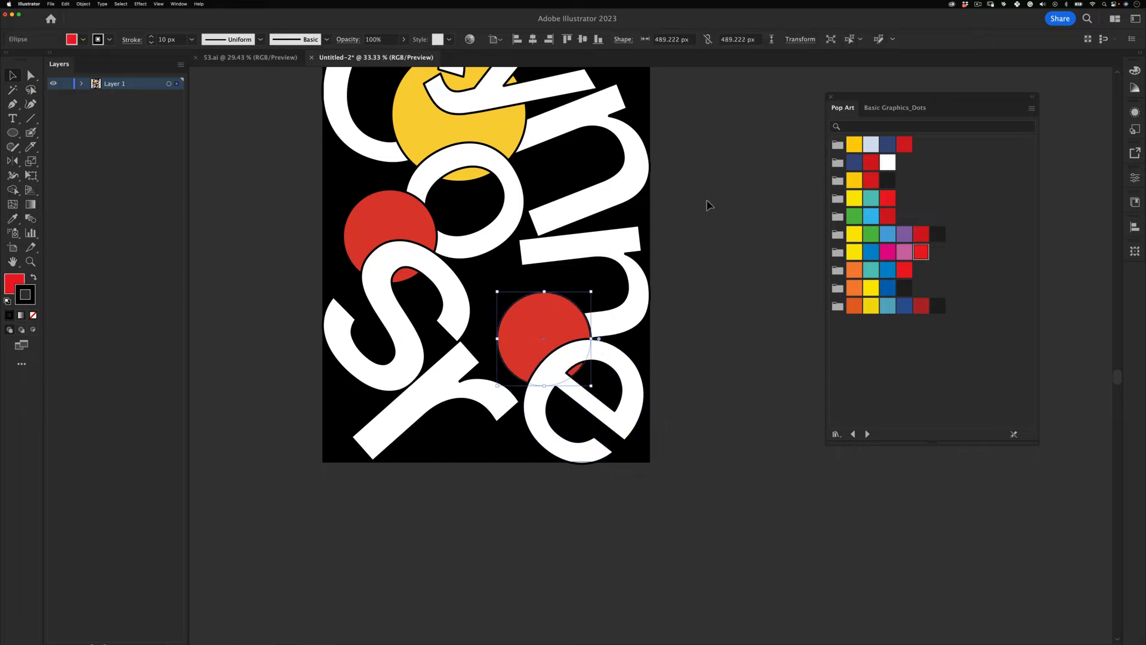
- Fill the circle beside the "e" with the Pop Art golden yellow
{"action": "left_click_drag", "start_coordinate": [634, 230], "coordinate": [591, 313]}
{"action": "left_click_drag", "start_coordinate": [590, 313], "coordinate": [599, 331]}
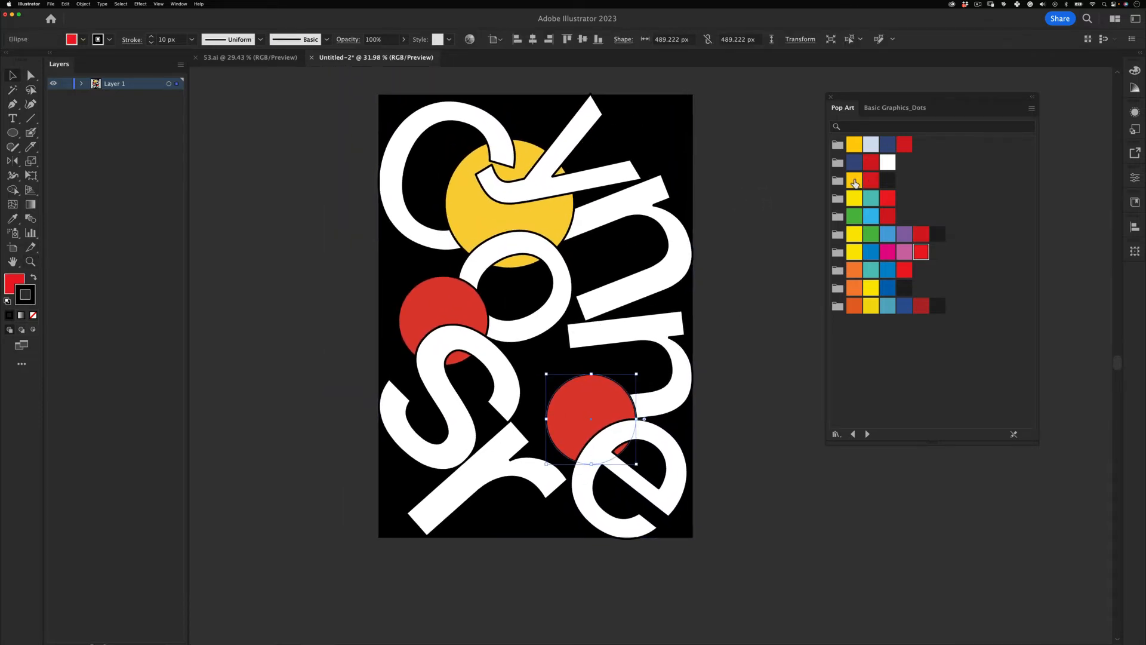
{"action": "left_click", "coordinate": [855, 182]}
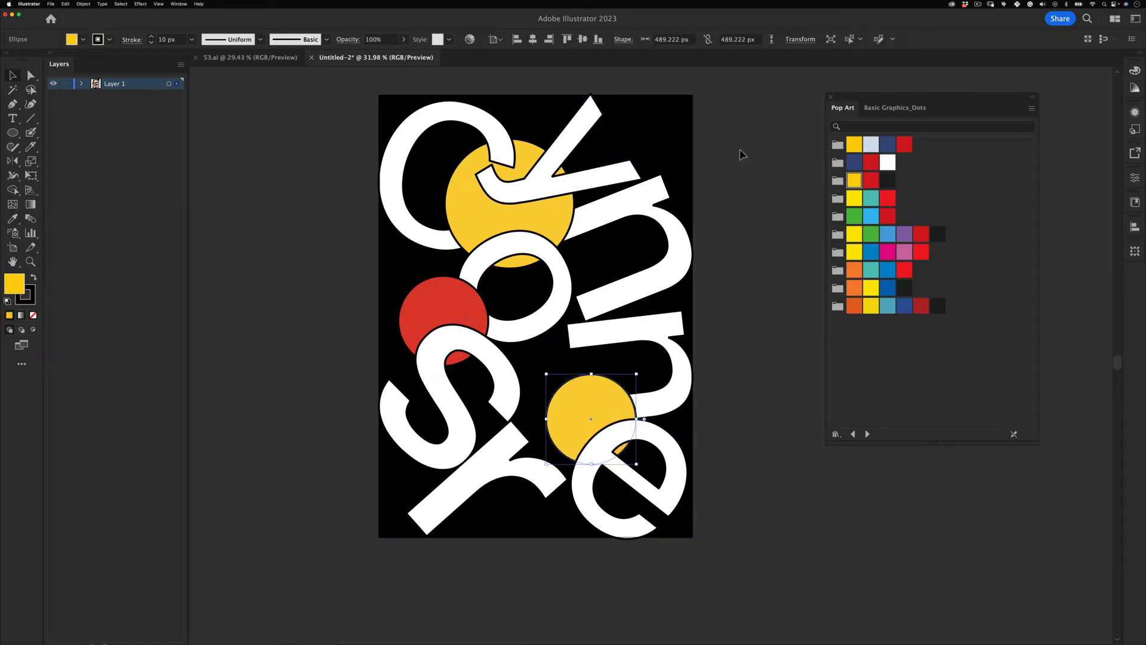
- Duplicate the red circle beside the "s" and place the copy between the two letters "n"
{"action": "left_click_drag", "start_coordinate": [475, 321], "coordinate": [667, 296], "text": "alt"}
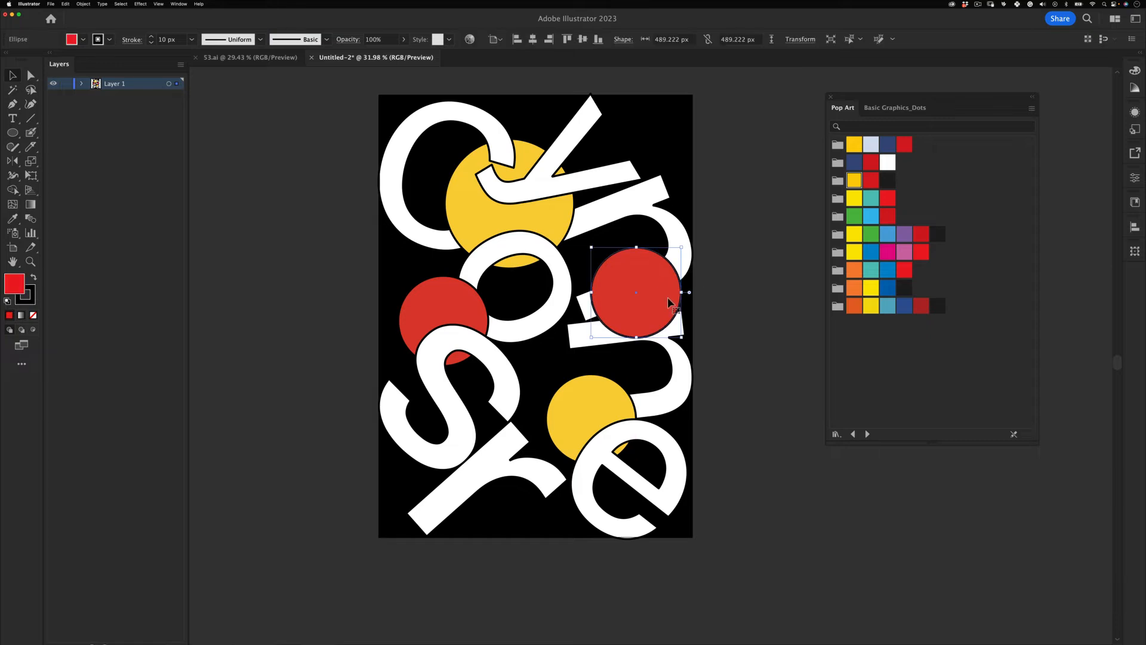
- Send the red circle between the two letters "n" behind the lower "n" and shift it slightly down and to the left
{"action": "key", "text": "super+bracketleft"}
{"action": "key", "text": "super+bracketleft"}
{"action": "key", "text": "super+bracketleft"}
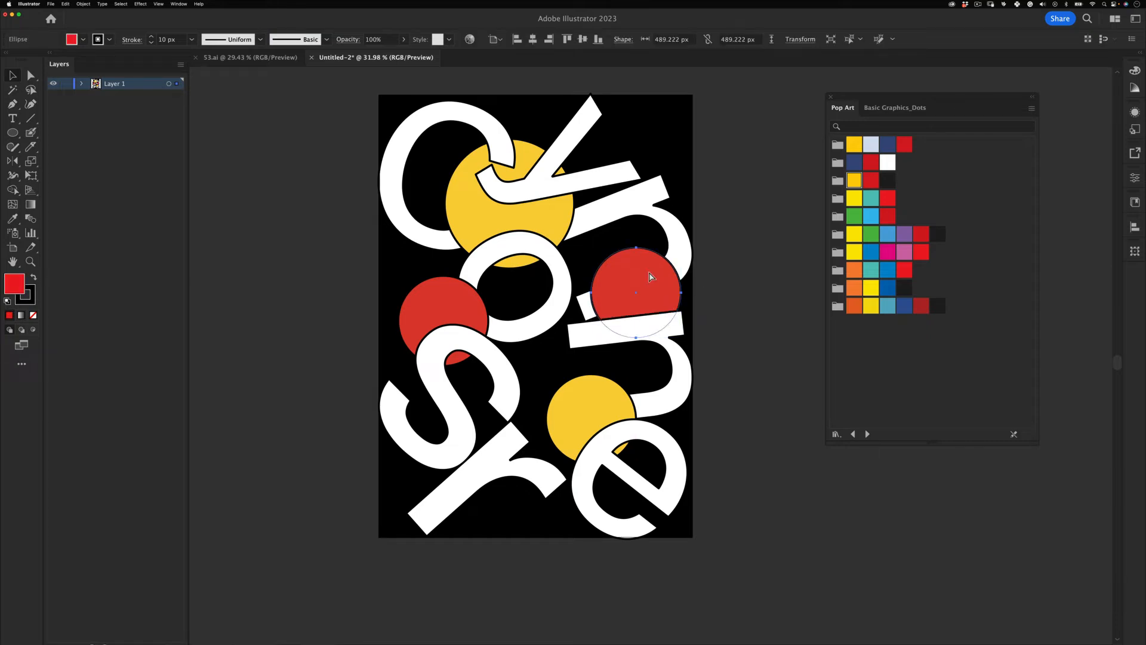
{"action": "key", "text": "super+bracketright"}
{"action": "key", "text": "super+bracketright"}
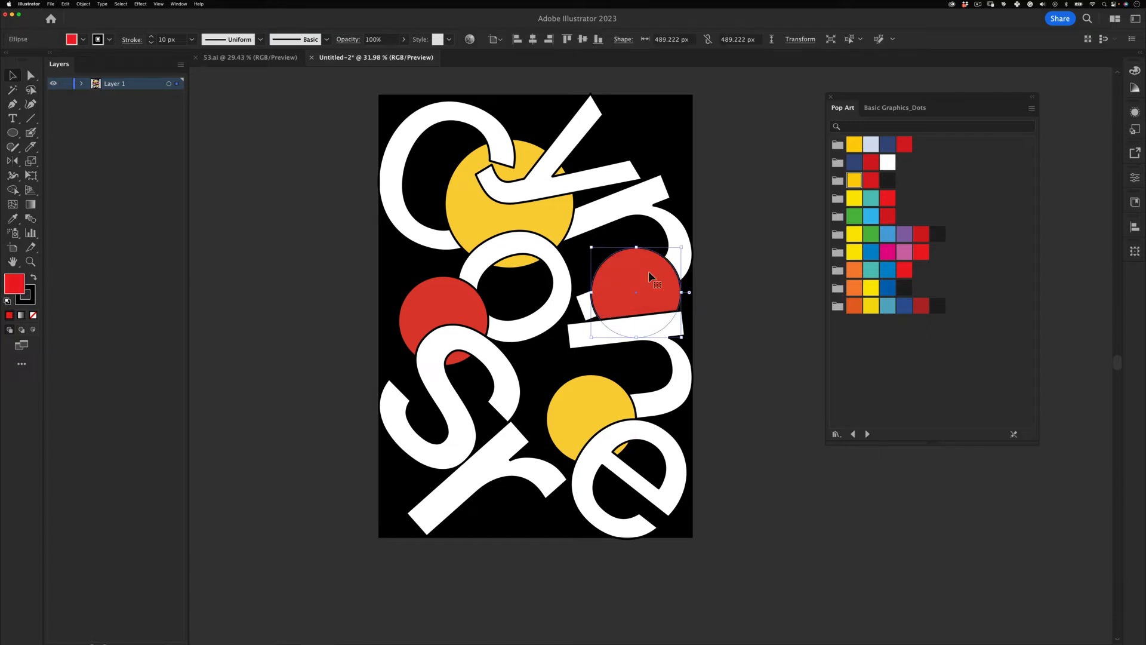
{"action": "left_click", "coordinate": [729, 139]}
{"action": "left_click_drag", "start_coordinate": [649, 288], "coordinate": [644, 295]}
- Try the Pop Art orange fill on the red circle between the two letters "n"
{"action": "key", "text": "i"}
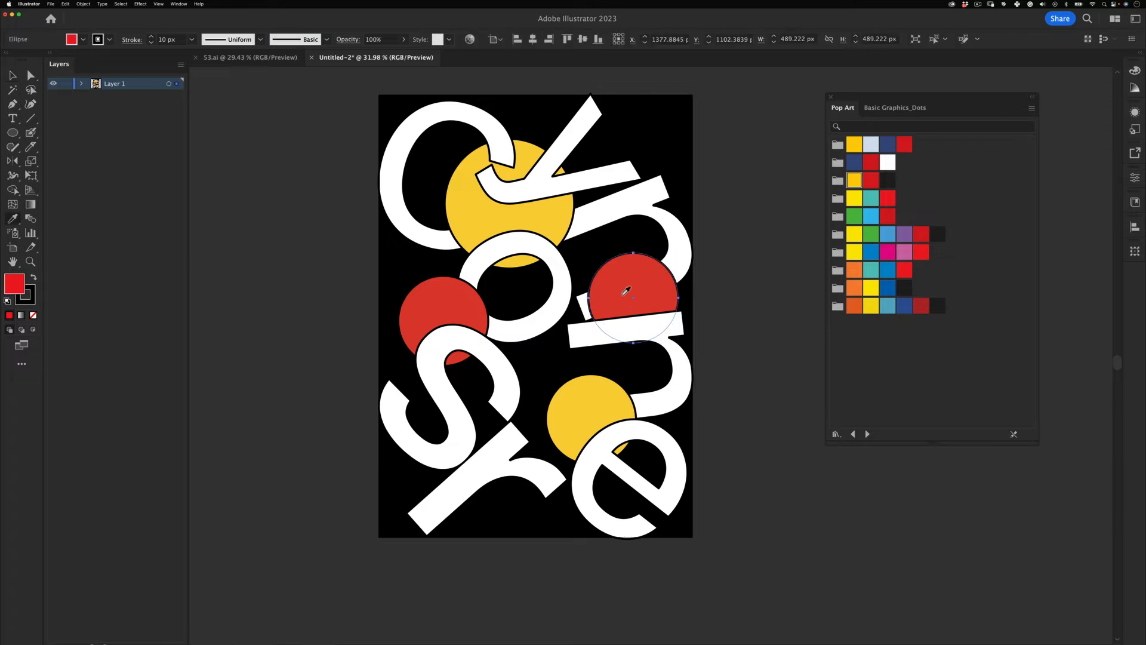
{"action": "key", "text": "v"}
{"action": "left_click", "coordinate": [734, 210]}
{"action": "left_click_drag", "start_coordinate": [590, 323], "coordinate": [653, 290]}
{"action": "key", "text": "v"}
{"action": "left_click", "coordinate": [642, 286]}
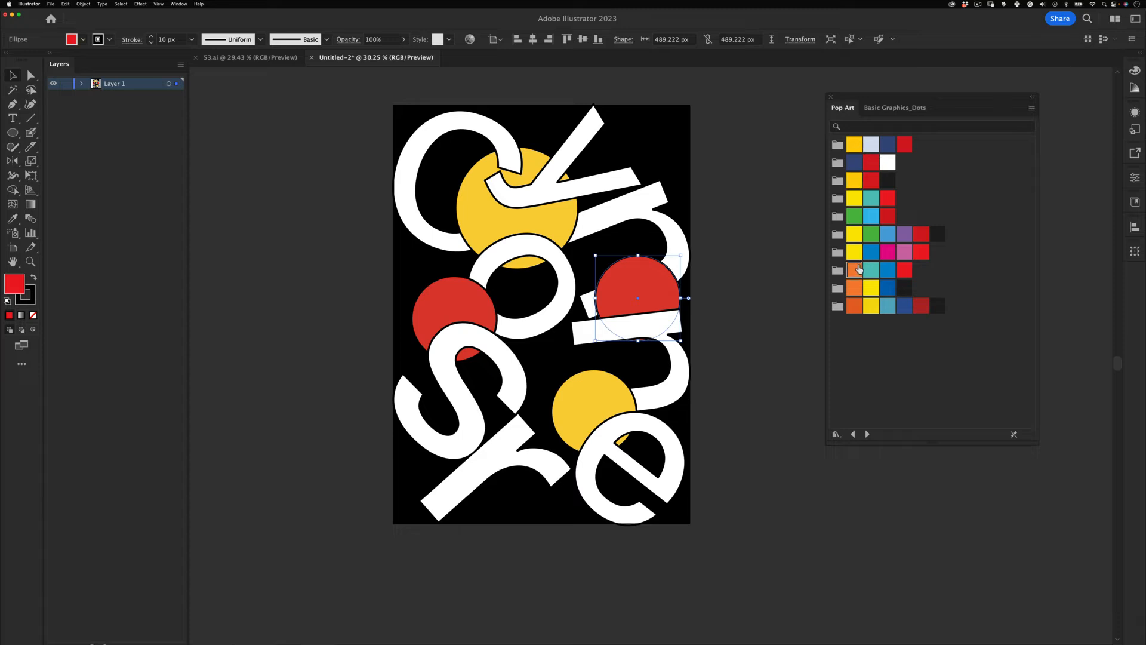
{"action": "left_click", "coordinate": [854, 269]}
{"action": "key", "text": "super+z"}
{"action": "left_click", "coordinate": [757, 203]}
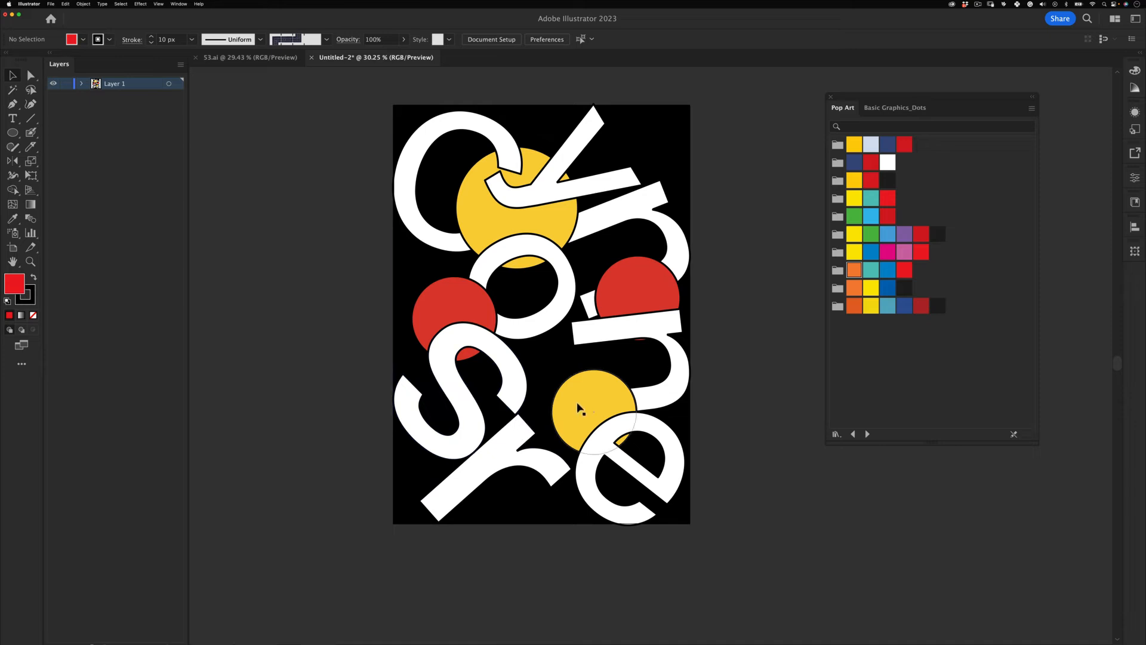
- Move the yellow circle beside the "e" down and to the left, and enlarge it proportionally to about 756 px
{"action": "left_click_drag", "start_coordinate": [585, 412], "coordinate": [575, 415]}
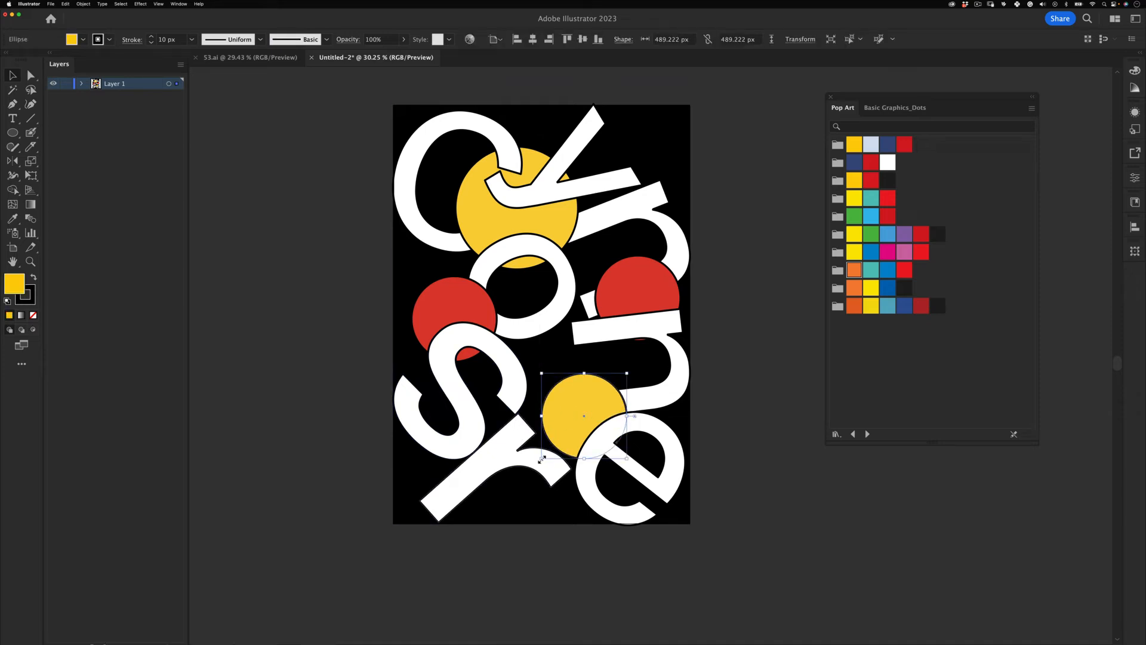
{"action": "left_click_drag", "start_coordinate": [541, 459], "coordinate": [530, 482]}
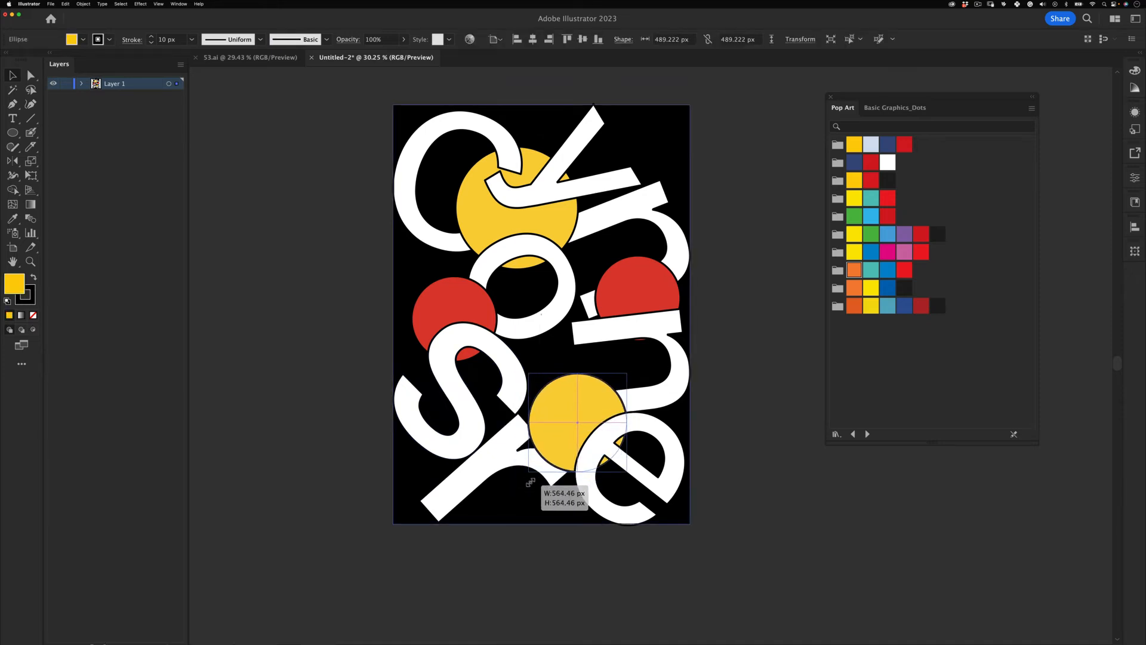
{"action": "left_click_drag", "start_coordinate": [559, 416], "coordinate": [564, 443]}
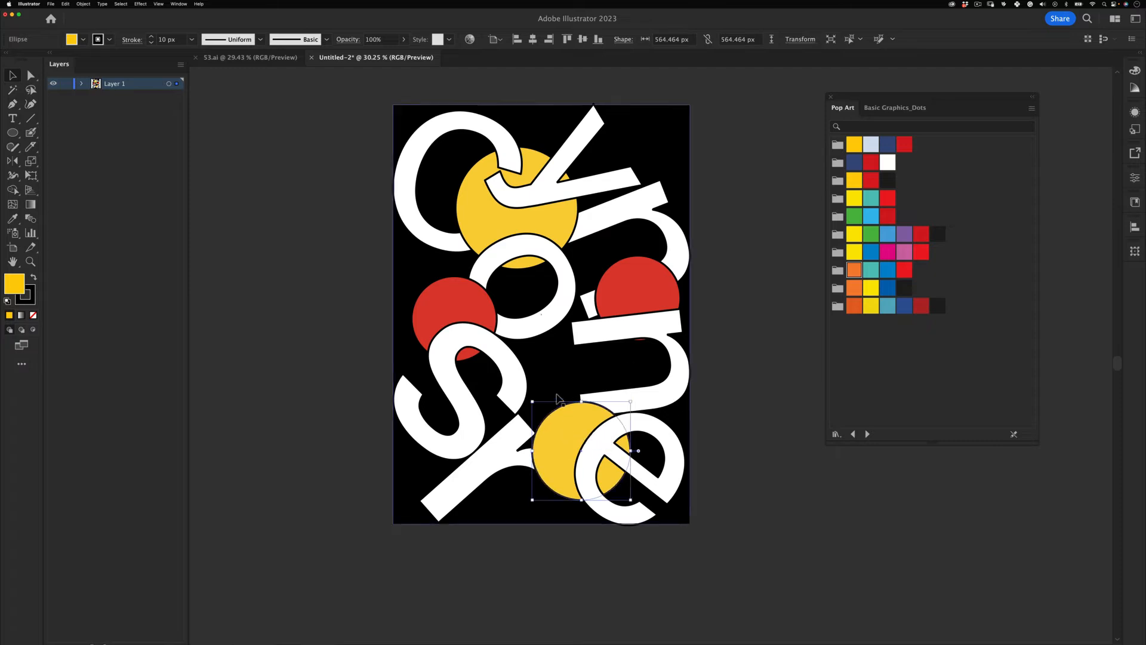
{"action": "left_click_drag", "start_coordinate": [532, 401], "coordinate": [499, 368]}
{"action": "left_click", "coordinate": [498, 458]}
{"action": "left_click", "coordinate": [561, 398]}
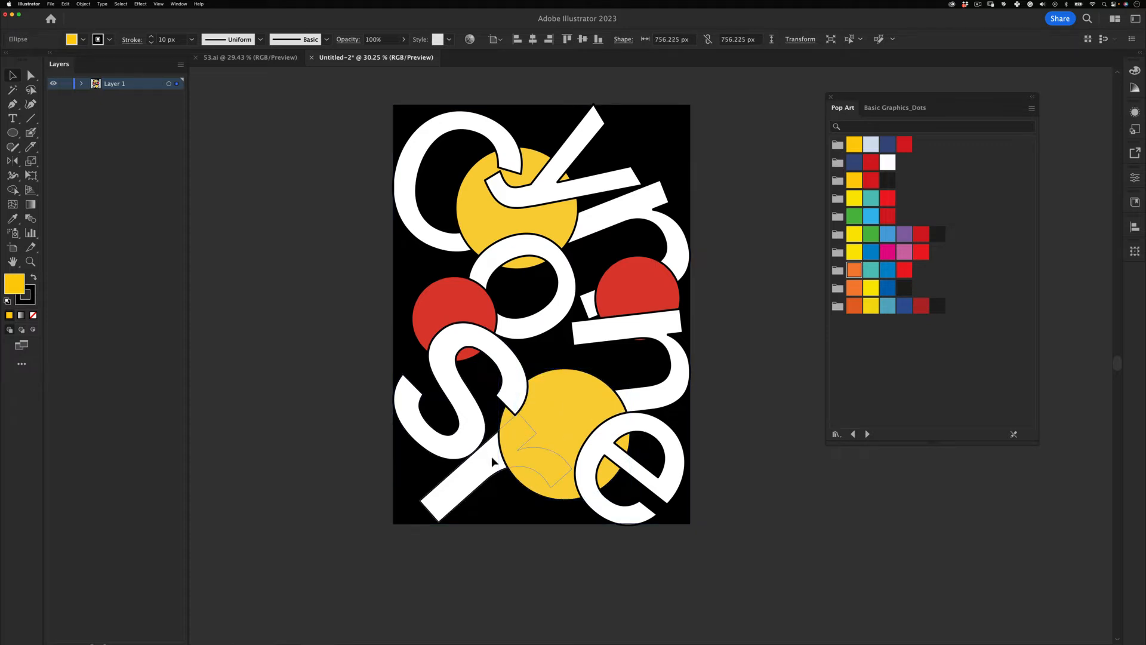
- Bring the letter "r" in front of the large lower yellow circle
{"action": "left_click", "coordinate": [493, 461]}
{"action": "key", "text": "shift+super+]"}
{"action": "left_click", "coordinate": [303, 510]}
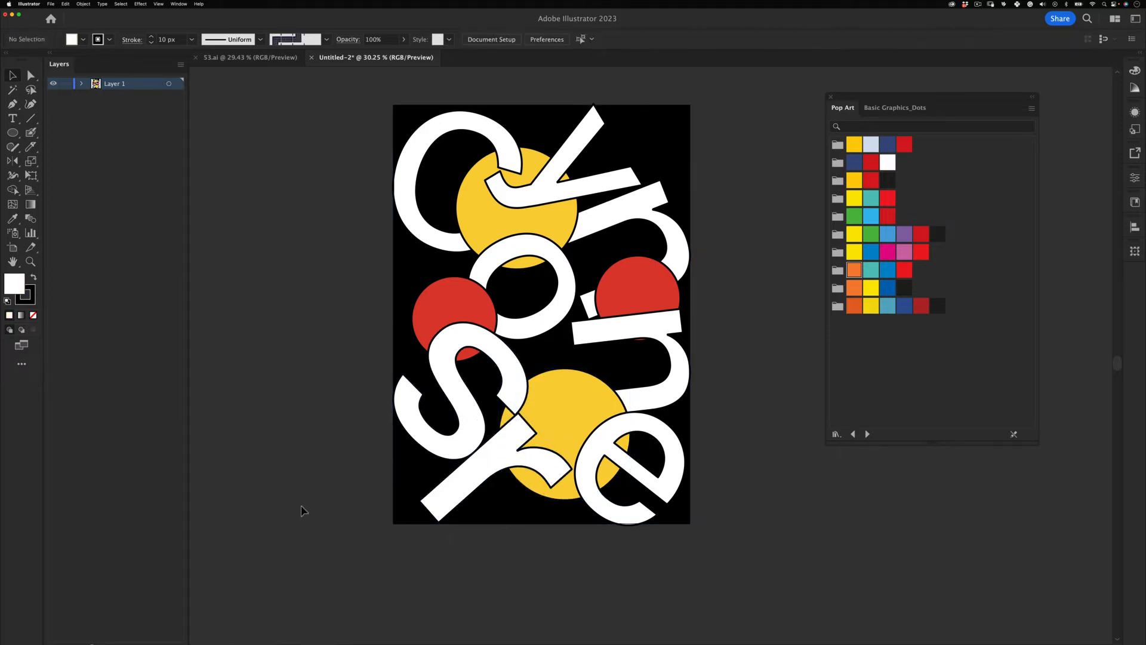
- Move the red circle between the letters "n" down behind the lower "n", and shift the red circle above the "s" slightly up
{"action": "key", "text": "z"}
{"action": "left_click_drag", "start_coordinate": [554, 357], "coordinate": [579, 360]}
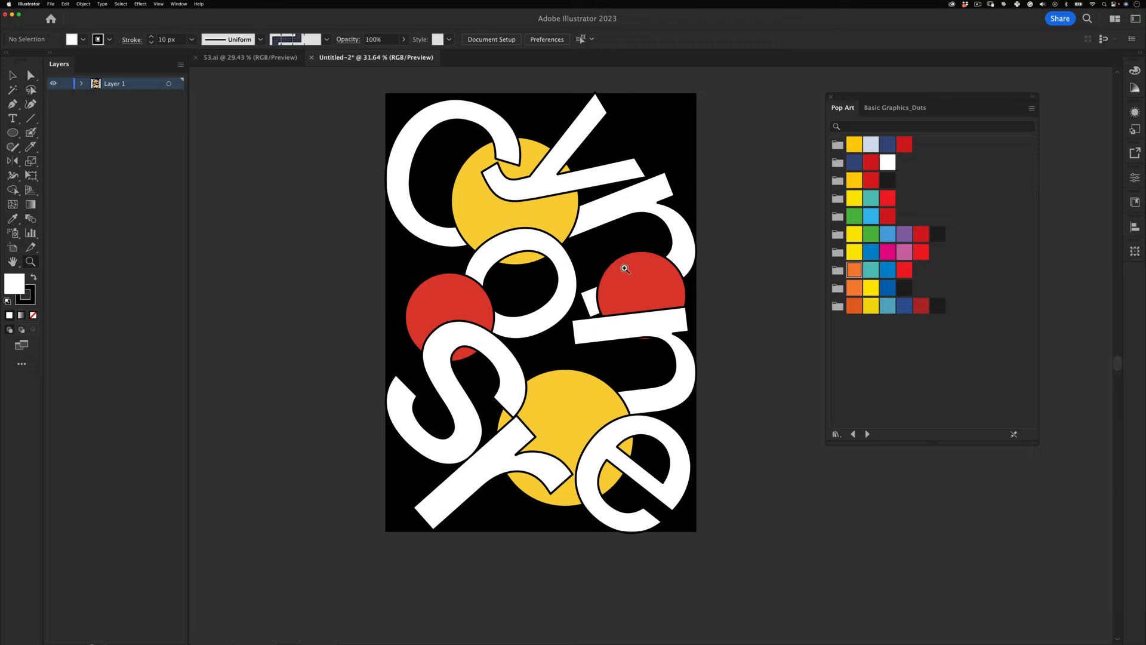
{"action": "left_click_drag", "start_coordinate": [624, 268], "coordinate": [652, 268]}
{"action": "key", "text": "v"}
{"action": "left_click_drag", "start_coordinate": [671, 288], "coordinate": [667, 335]}
{"action": "left_click_drag", "start_coordinate": [413, 298], "coordinate": [420, 273]}
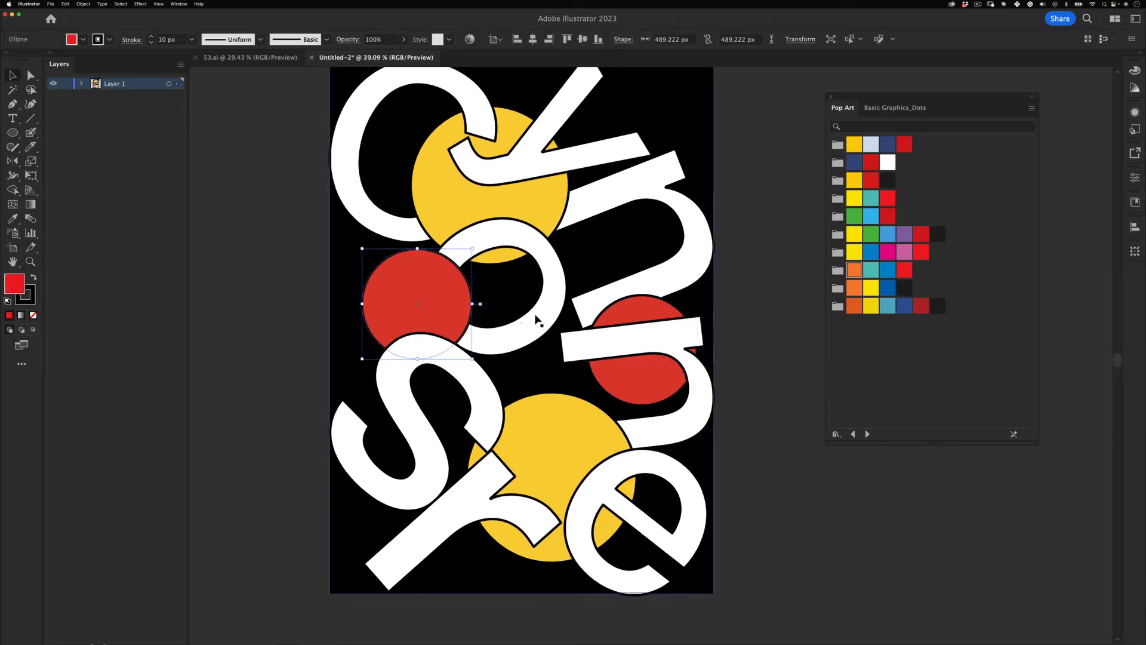
{"action": "left_click_drag", "start_coordinate": [670, 380], "coordinate": [670, 392]}
- Shift the lower yellow circle left behind the "s" and "r", and move the red circle behind the lower "n" back up
{"action": "left_click_drag", "start_coordinate": [575, 425], "coordinate": [546, 433]}
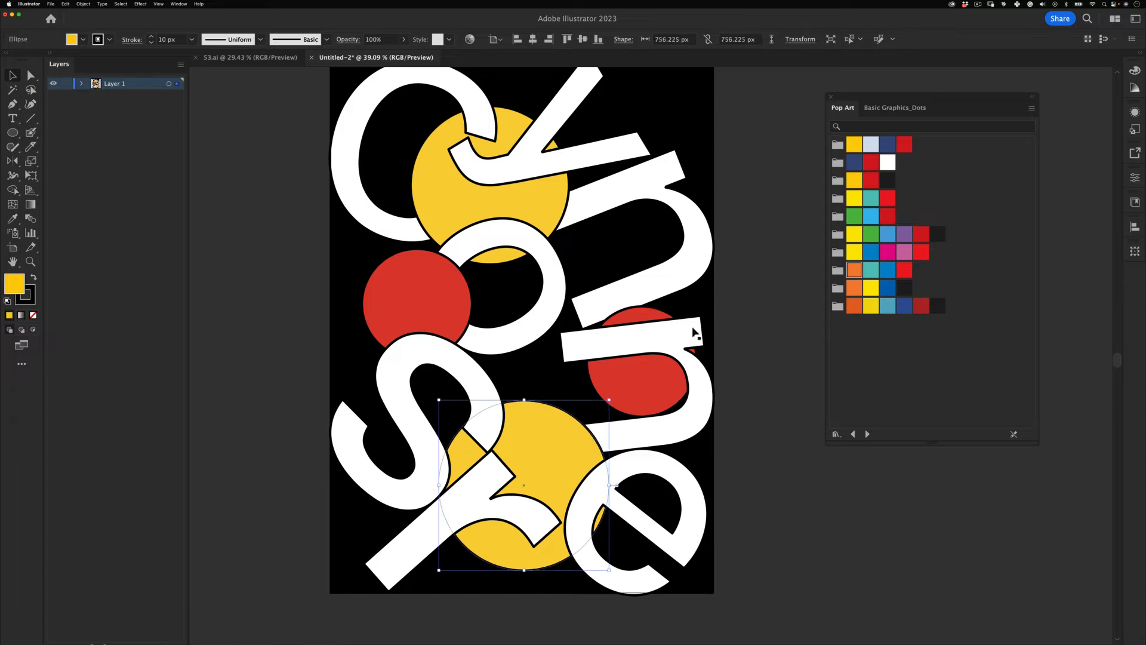
{"action": "left_click_drag", "start_coordinate": [666, 382], "coordinate": [670, 350]}
{"action": "key", "text": "z"}
{"action": "left_click_drag", "start_coordinate": [749, 278], "coordinate": [710, 299]}
{"action": "key", "text": "v"}
{"action": "left_click", "coordinate": [750, 251]}
{"action": "left_click_drag", "start_coordinate": [656, 353], "coordinate": [579, 358]}
- Draw a circle about 208 px wide between the "o" and the upper "n", and sample the large upper circle's golden yellow onto it
{"action": "key", "text": "z"}
{"action": "left_click_drag", "start_coordinate": [545, 287], "coordinate": [592, 232]}
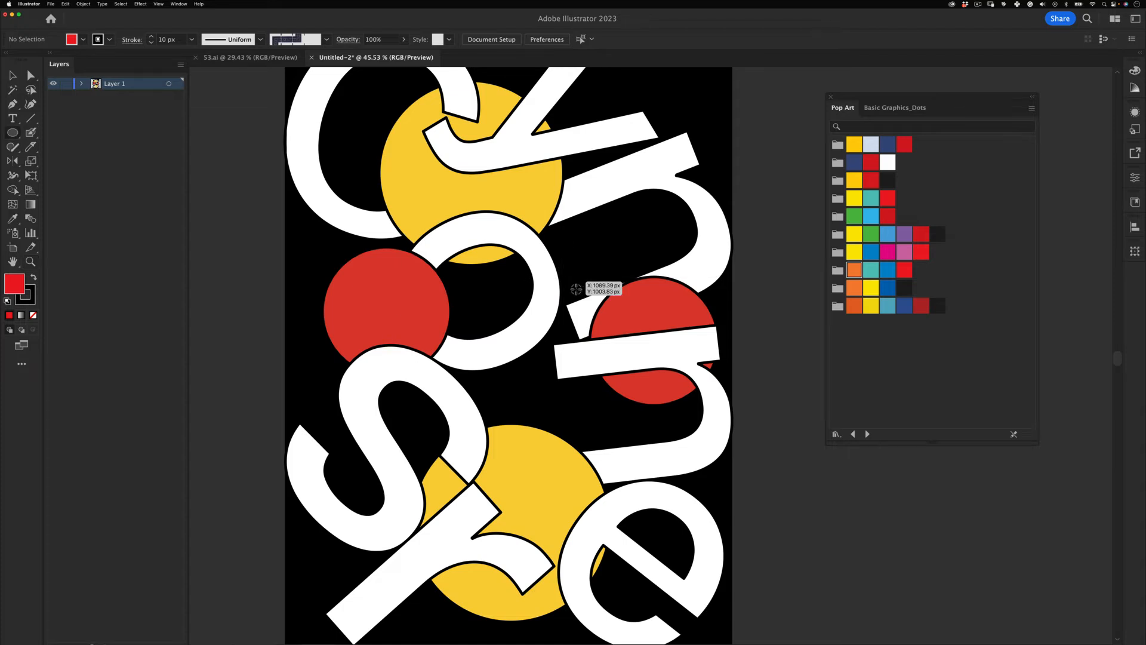
{"action": "mouse_move", "coordinate": [567, 305]}
{"action": "left_mouse_down"}
{"action": "mouse_move", "coordinate": [604, 241]}
{"action": "mouse_move", "coordinate": [570, 275]}
{"action": "left_mouse_up"}
{"action": "key", "text": "v"}
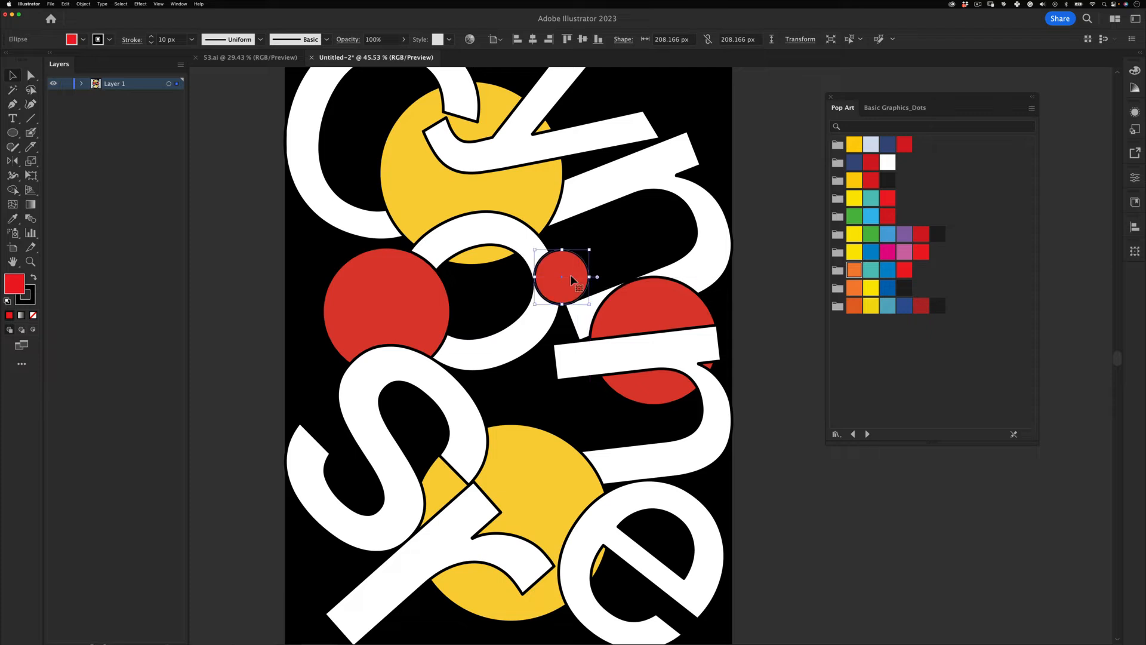
{"action": "key", "text": "i"}
{"action": "left_click", "coordinate": [527, 195]}
- Copy the small yellow circle to the lower end of the "r" and give the copy the red of the circle above the "s"
{"action": "key", "text": "z"}
{"action": "left_click_drag", "start_coordinate": [553, 217], "coordinate": [390, 504]}
{"action": "key", "text": "v"}
{"action": "key", "text": "shift+super+a"}
{"action": "key", "text": "z"}
{"action": "key", "text": "v"}
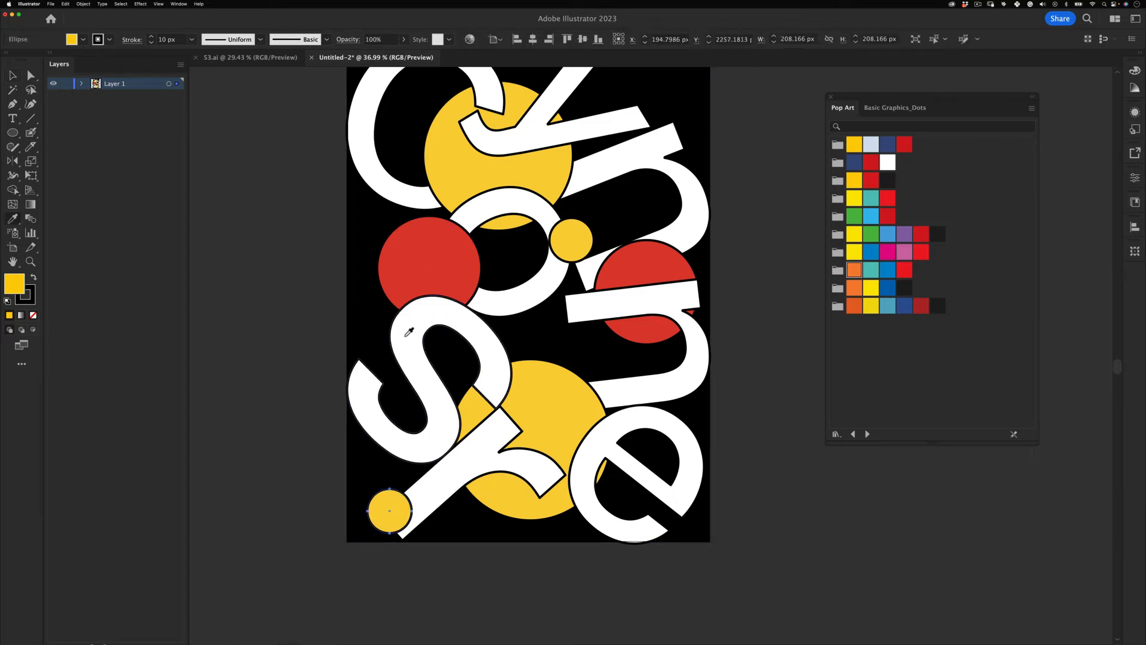
{"action": "key", "text": "v"}
{"action": "key", "text": "i"}
{"action": "left_click", "coordinate": [436, 262]}
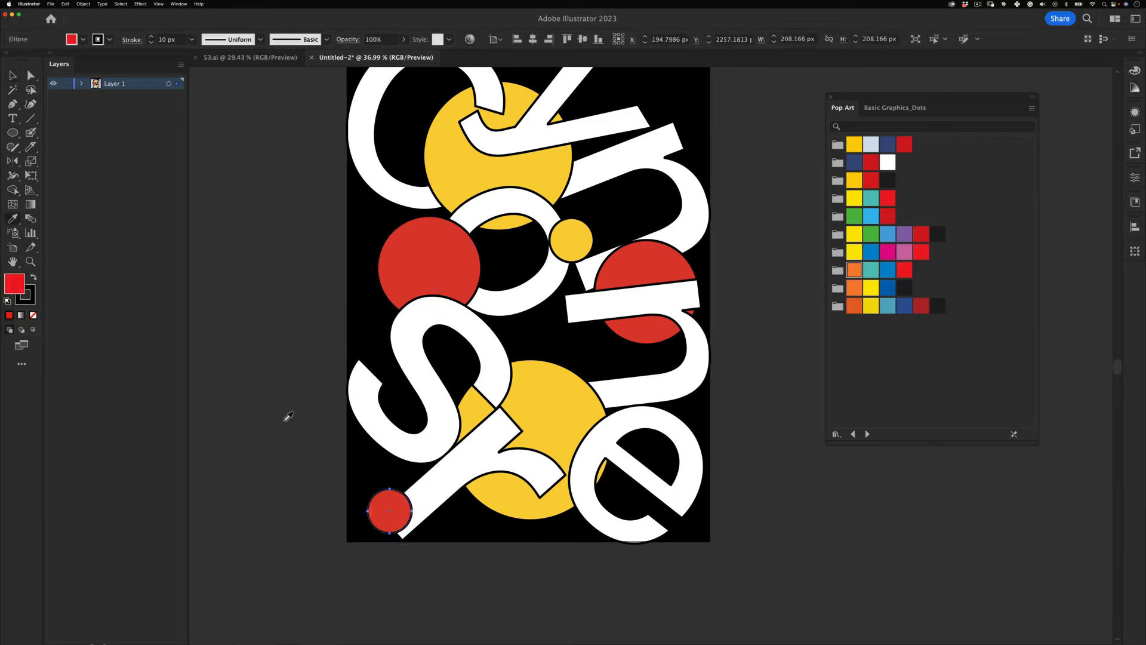
{"action": "key", "text": "v"}
{"action": "left_click", "coordinate": [285, 416]}
- Compare the whole poster with the 53.ai reference artwork
{"action": "key", "text": "z"}
{"action": "left_click_drag", "start_coordinate": [490, 338], "coordinate": [504, 275]}
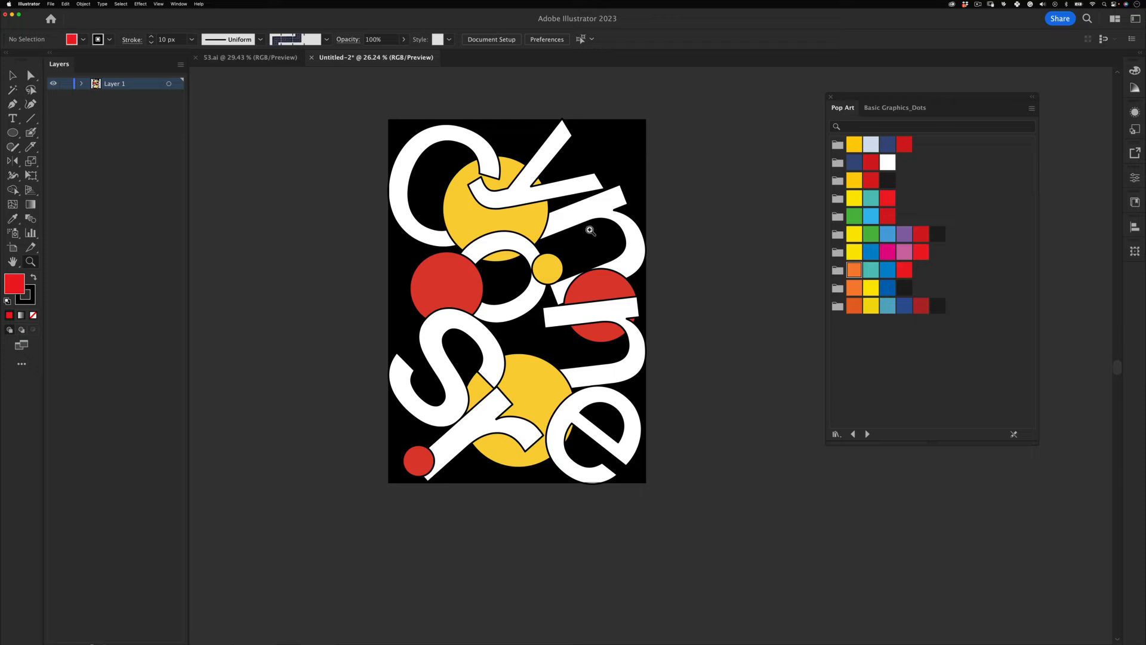
{"action": "left_click", "coordinate": [269, 57]}
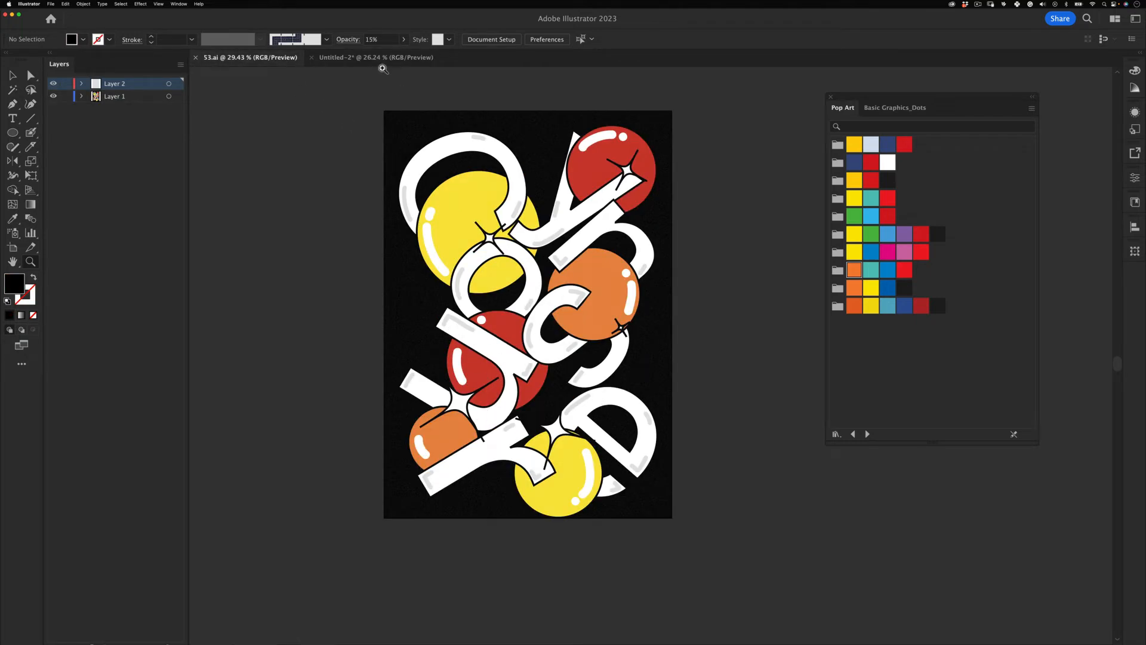
{"action": "left_click", "coordinate": [406, 58]}
{"action": "scroll", "coordinate": [544, 210], "scroll_direction": "up", "scroll_amount": 3}
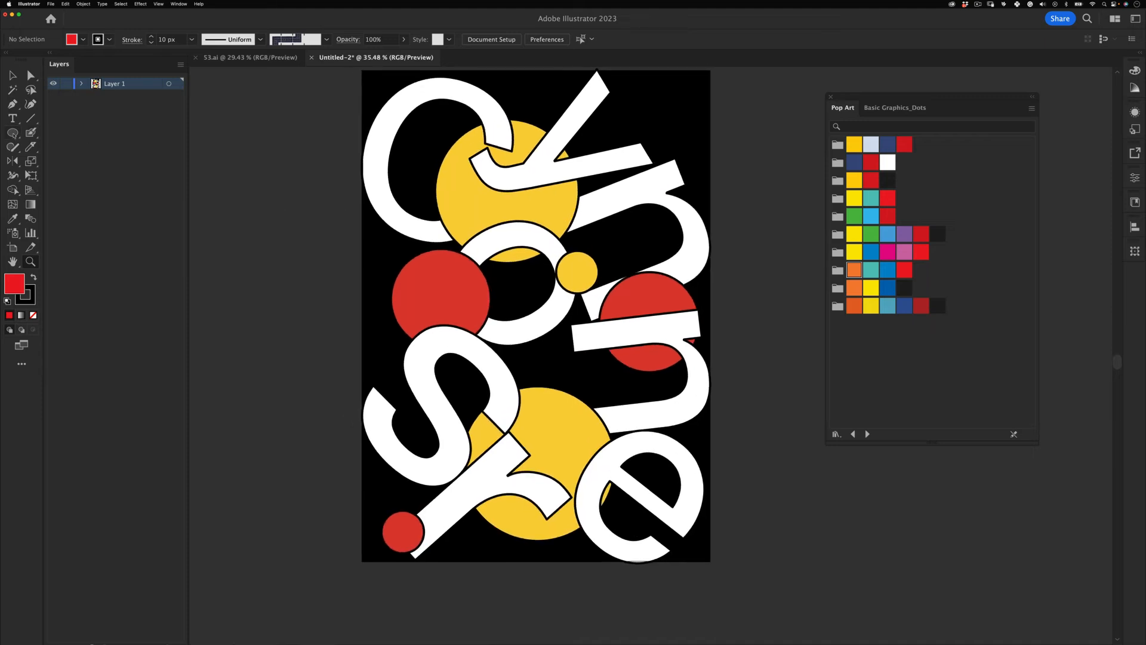
- Draw a circle about 209 px wide over the upper yellow circle, near the tail of the "y"
{"action": "left_click", "coordinate": [13, 134]}
{"action": "left_click", "coordinate": [74, 161]}
{"action": "left_click_drag", "start_coordinate": [469, 199], "coordinate": [490, 178]}
- Apply the Pucker & Bloat effect at -100% to the small circle to make a four-pointed star
{"action": "left_click", "coordinate": [140, 4]}
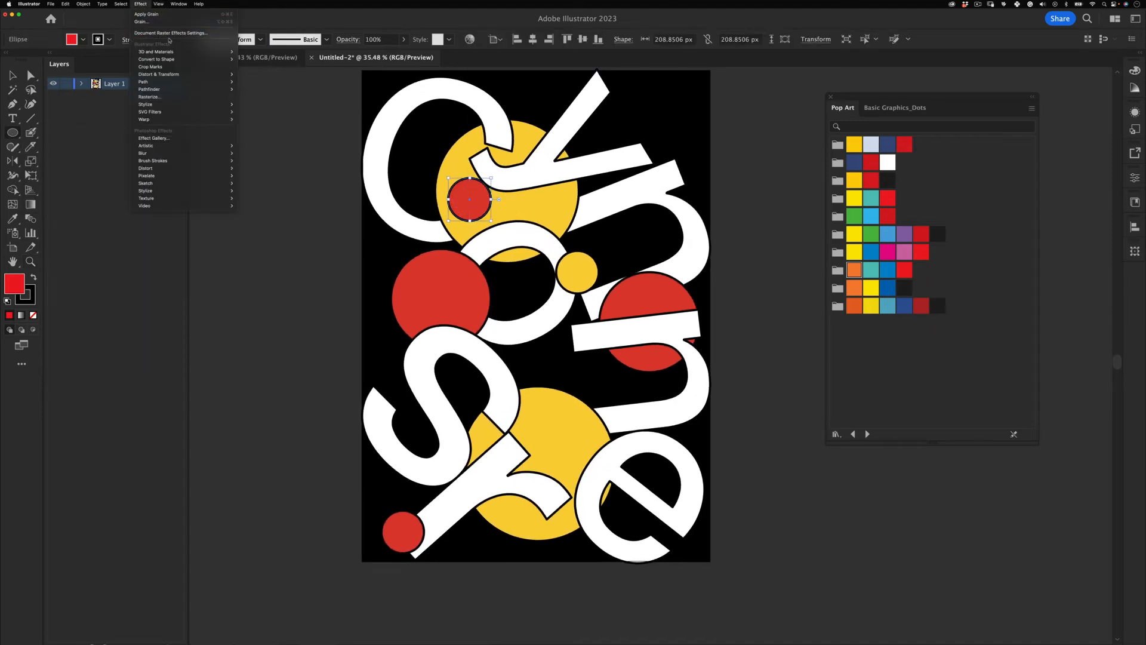
{"action": "mouse_move", "coordinate": [218, 60]}
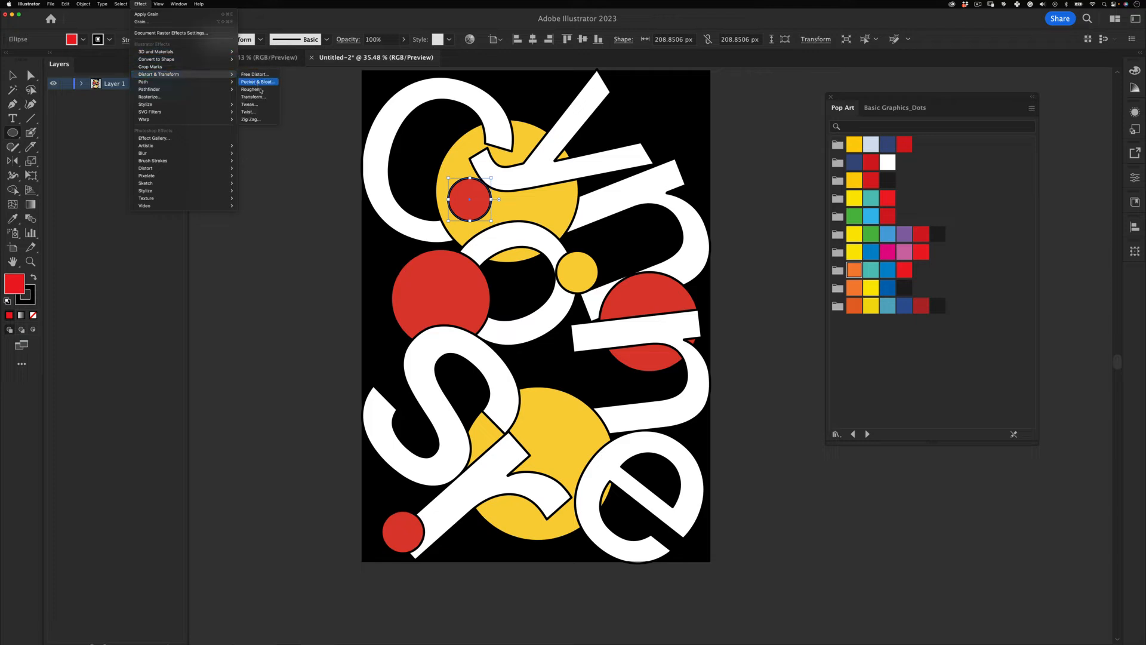
{"action": "left_click", "coordinate": [260, 82]}
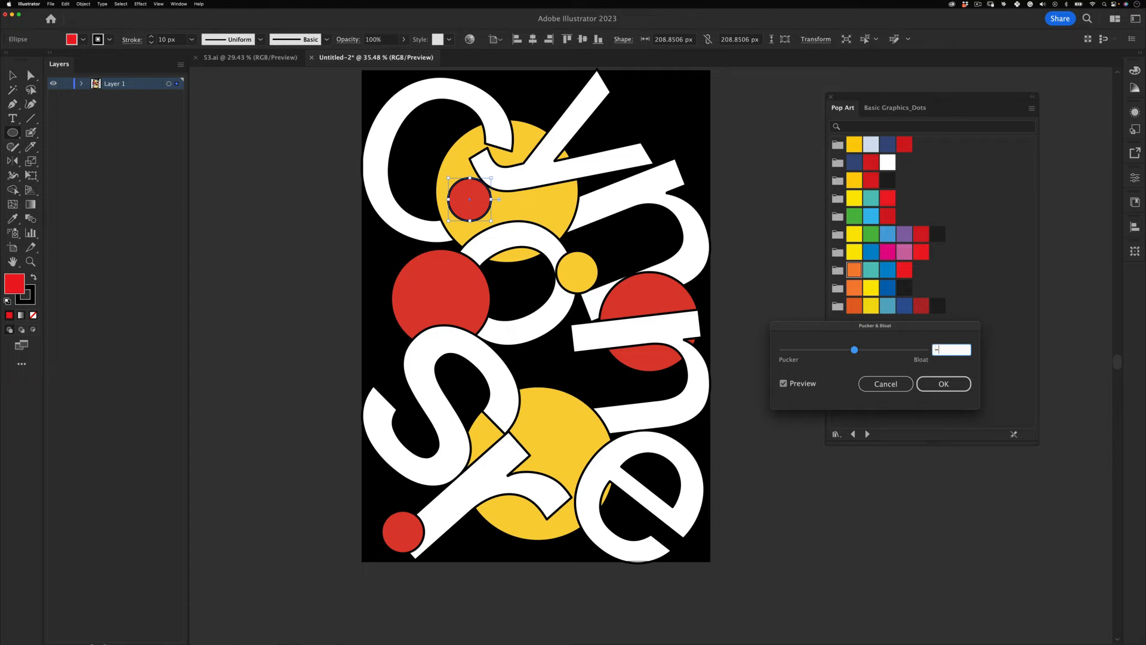
{"action": "key", "text": "Tab"}
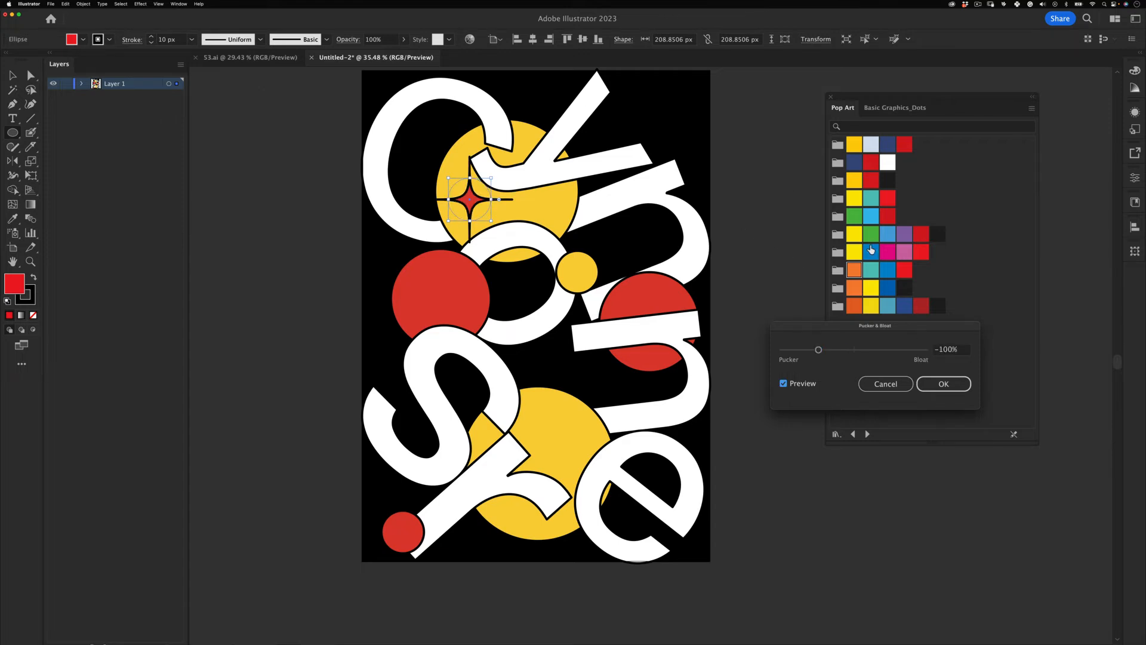
{"action": "left_click", "coordinate": [933, 381]}
- Rotate the star, move it onto the edge of the upper yellow circle inside the "C", and fill it white
{"action": "key", "text": "v"}
{"action": "left_click_drag", "start_coordinate": [496, 223], "coordinate": [528, 286]}
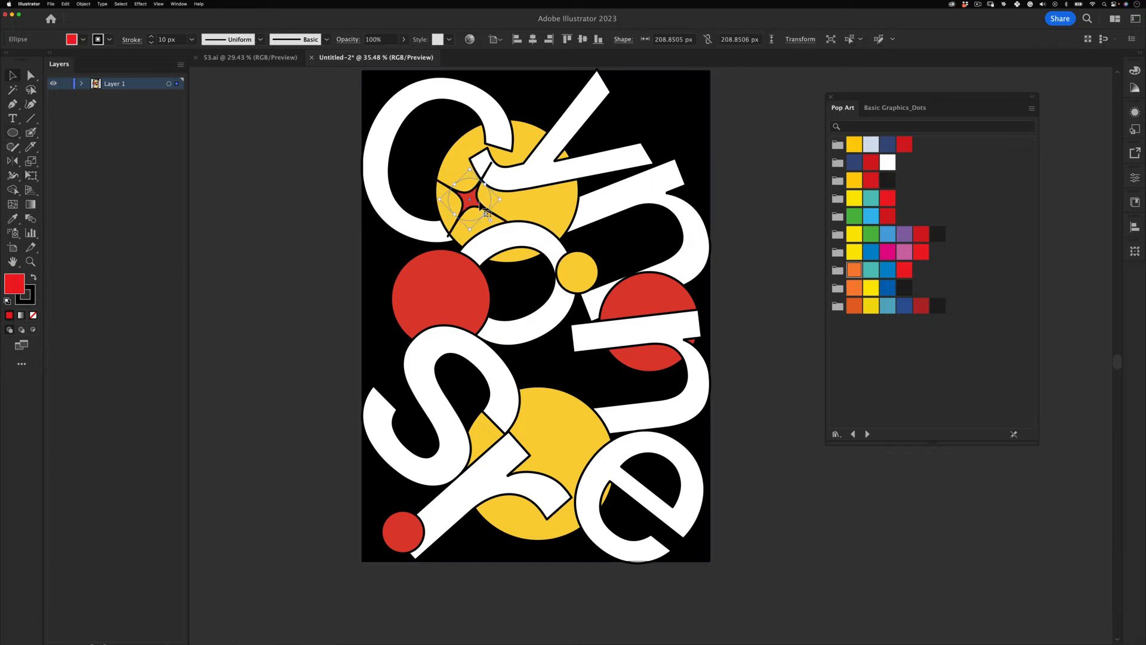
{"action": "left_click_drag", "start_coordinate": [480, 203], "coordinate": [450, 185]}
{"action": "mouse_move", "coordinate": [515, 212]}
{"action": "left_mouse_down"}
{"action": "mouse_move", "coordinate": [439, 267]}
{"action": "mouse_move", "coordinate": [497, 207]}
{"action": "left_mouse_up"}
{"action": "left_click", "coordinate": [884, 160]}
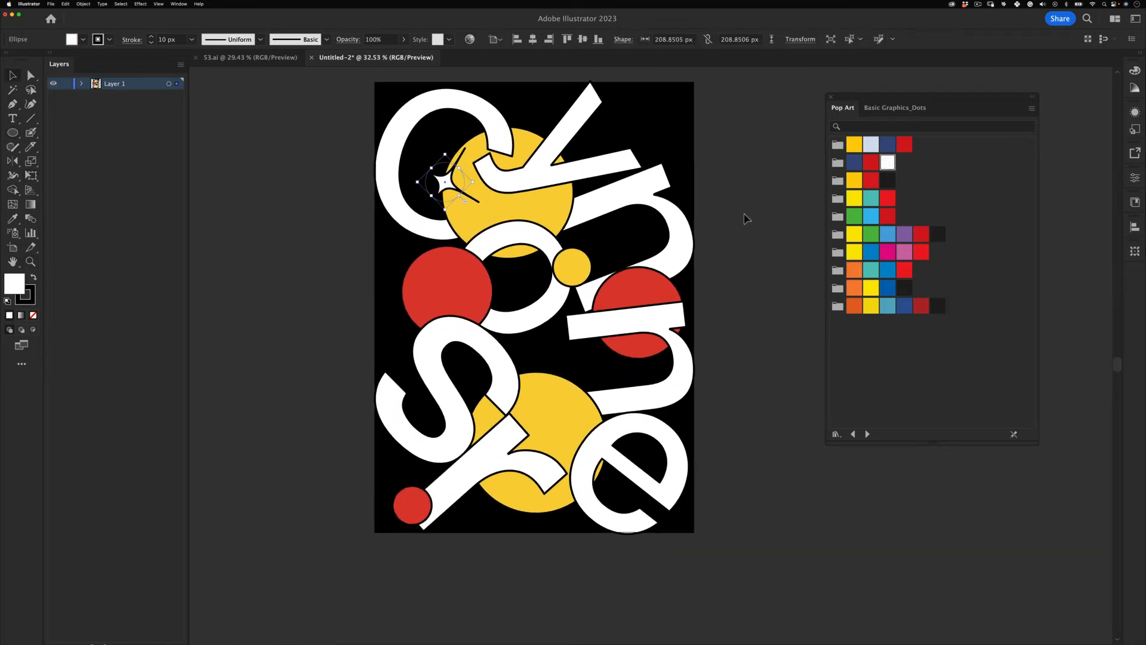
{"action": "left_click", "coordinate": [746, 227]}
- Try several Pop Art stroke colors on the white star and settle on the purple
{"action": "left_click", "coordinate": [455, 177]}
{"action": "key", "text": "x"}
{"action": "left_click", "coordinate": [870, 145]}
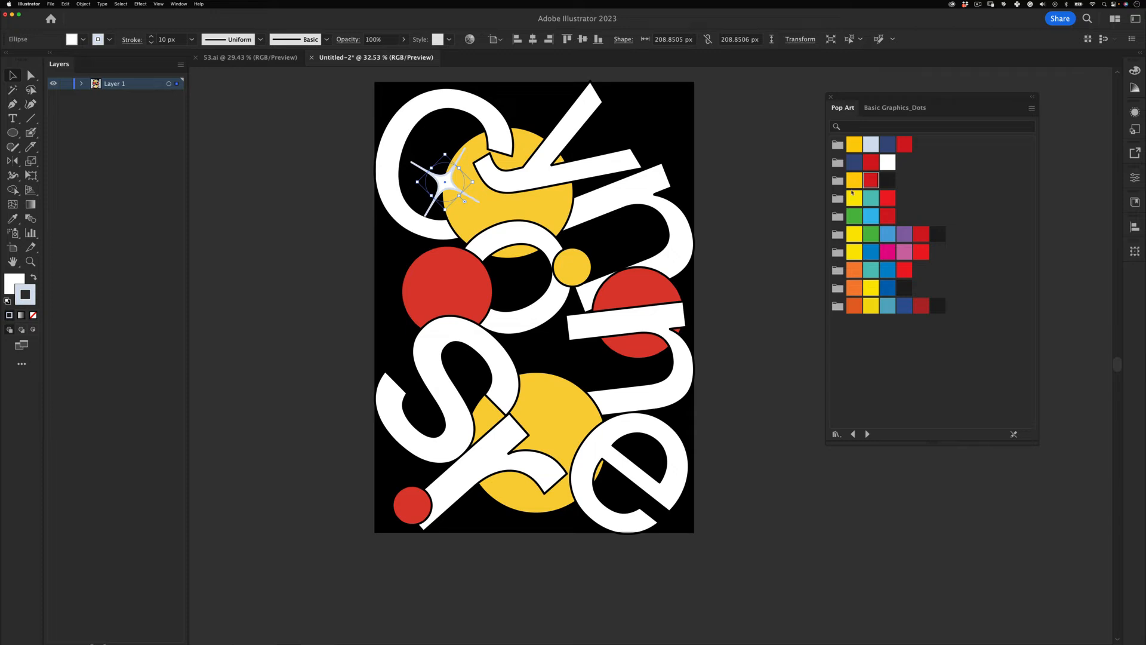
{"action": "left_click", "coordinate": [854, 181]}
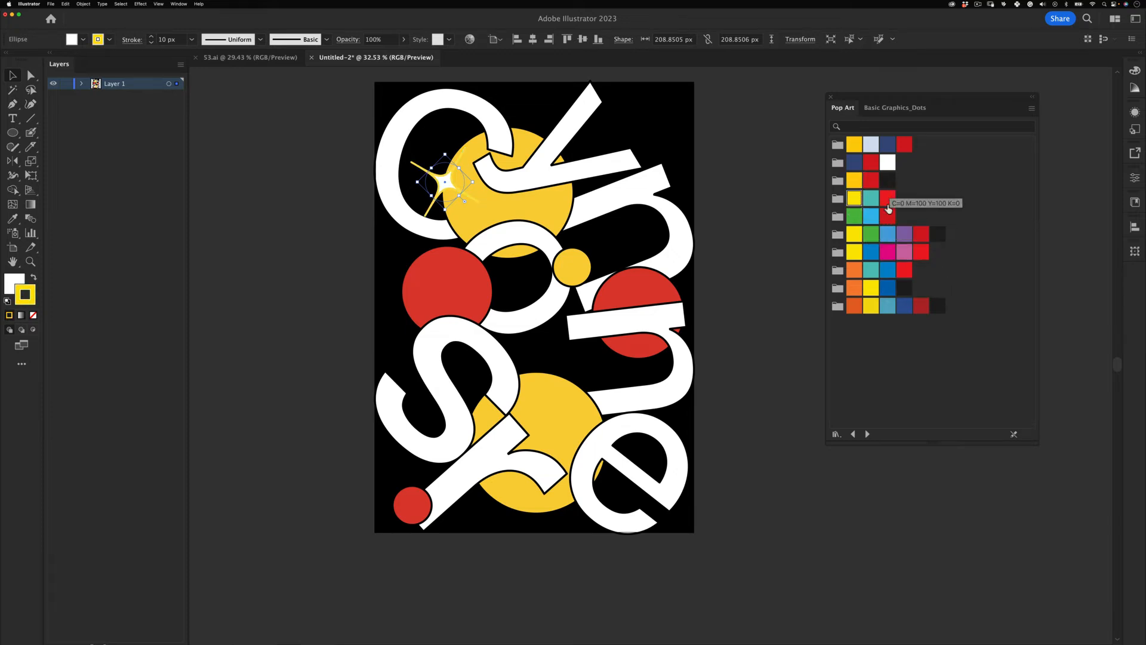
{"action": "left_click", "coordinate": [872, 286]}
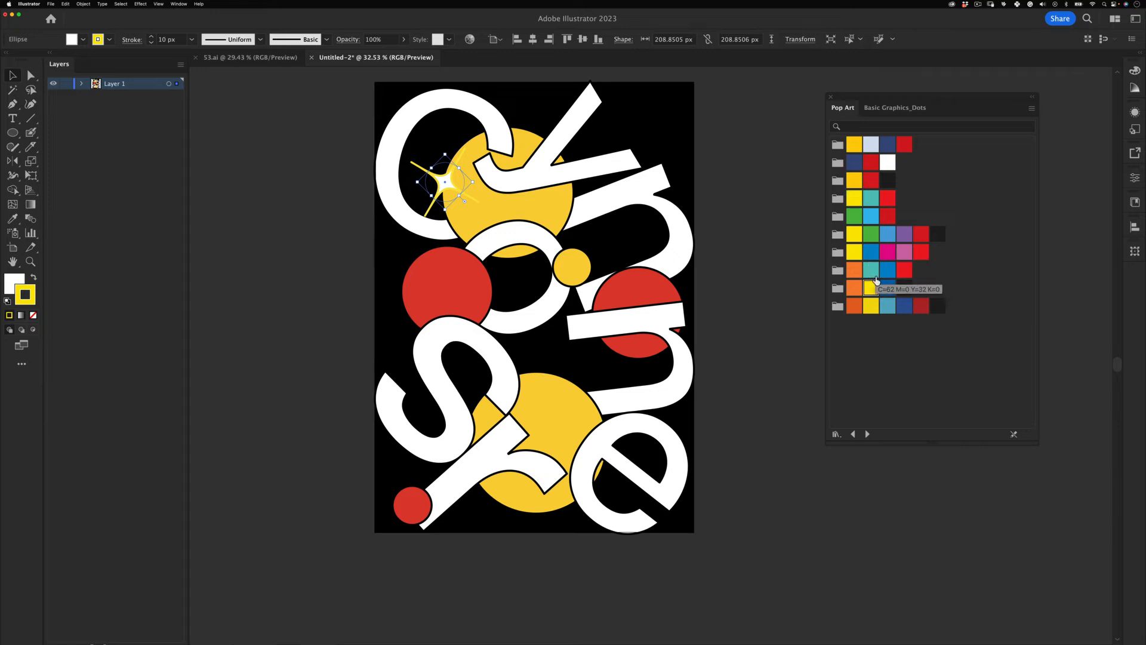
{"action": "left_click", "coordinate": [872, 270]}
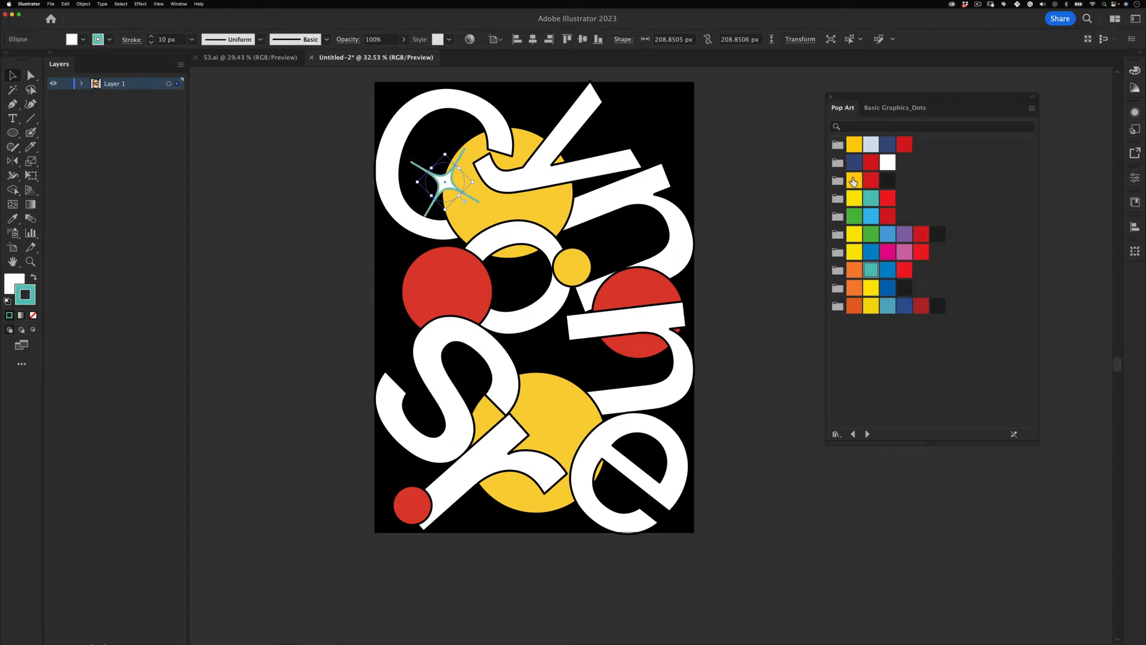
{"action": "left_click", "coordinate": [886, 162]}
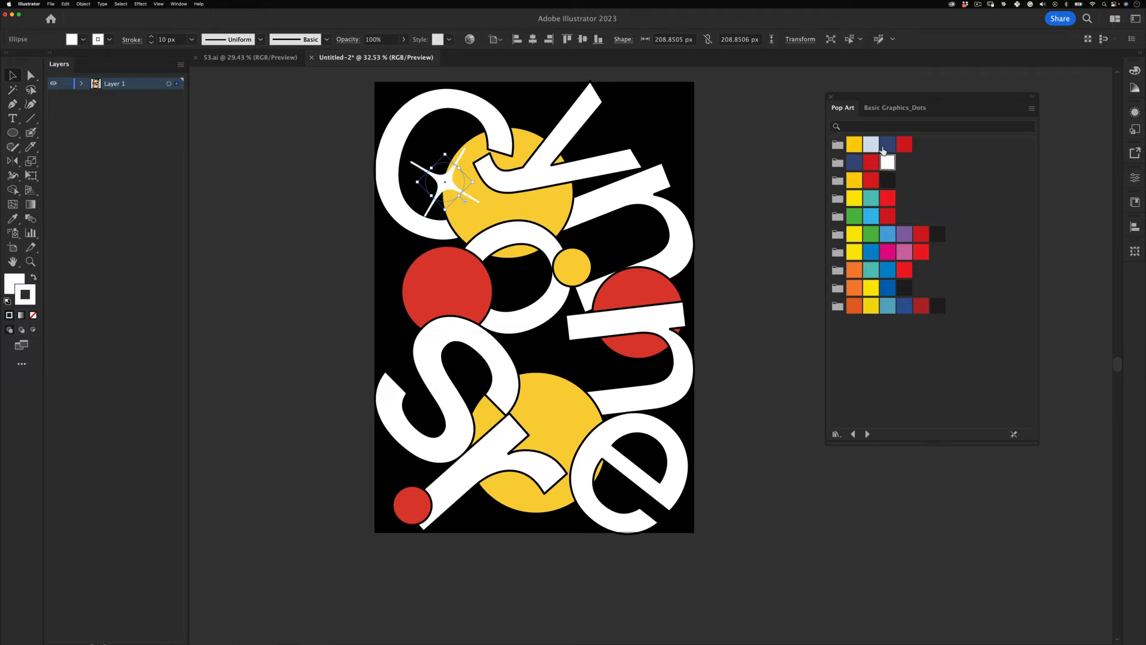
{"action": "left_click", "coordinate": [887, 144]}
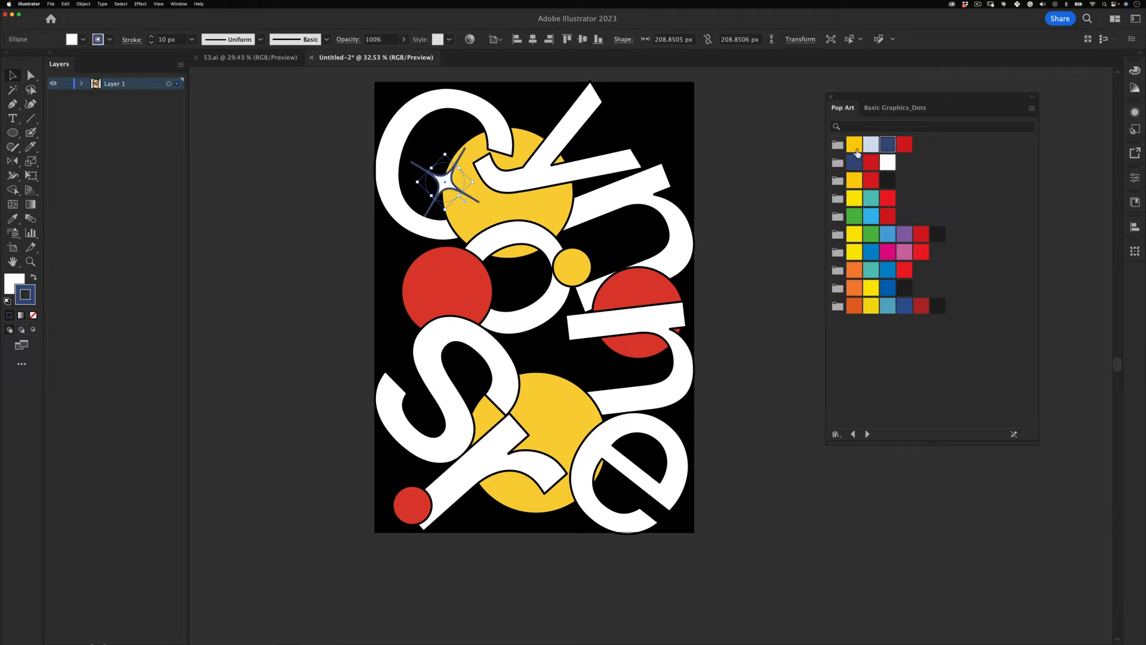
{"action": "left_click", "coordinate": [855, 148]}
{"action": "left_click", "coordinate": [855, 163]}
{"action": "left_click", "coordinate": [905, 235]}
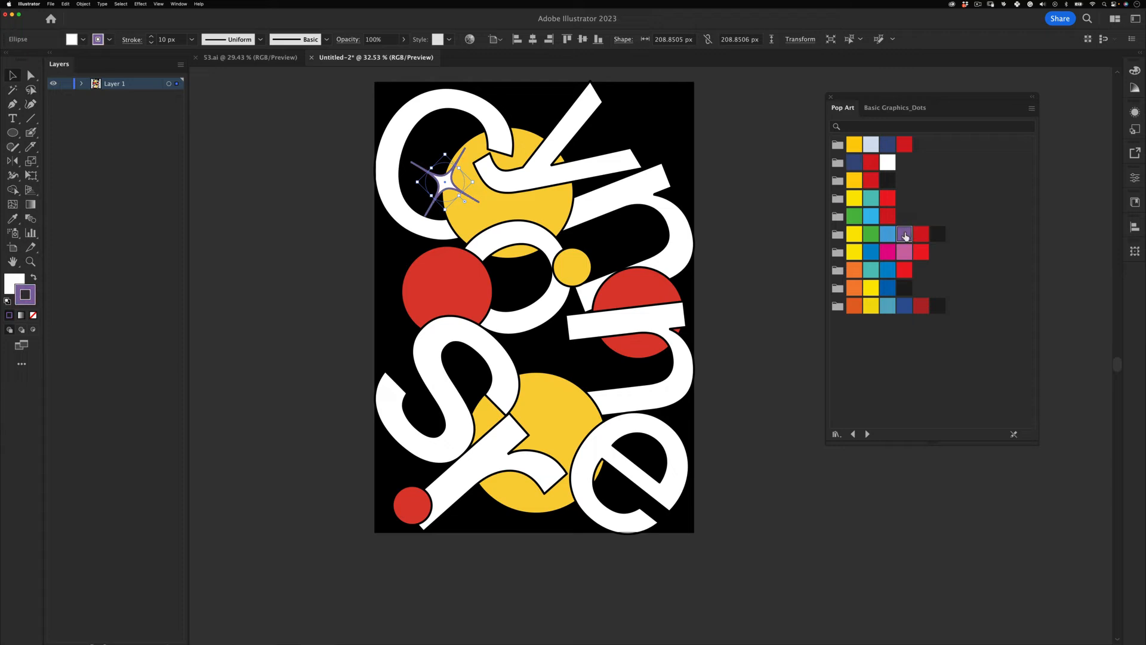
{"action": "left_click", "coordinate": [796, 281]}
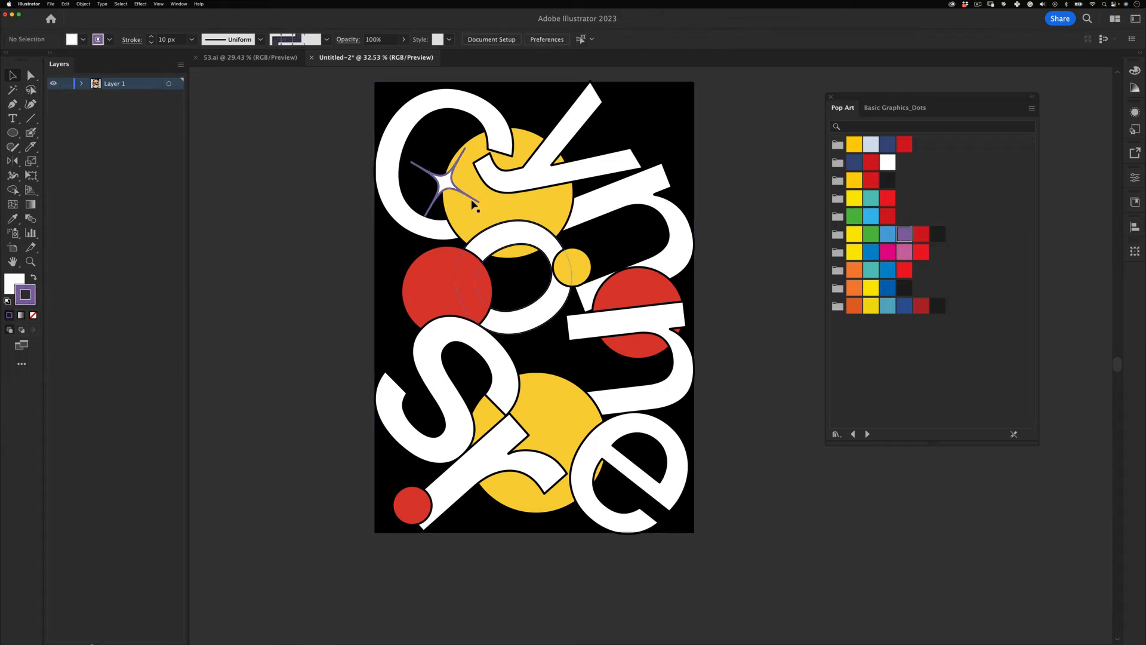
- Scale the purple-outlined star down to about 162 px
{"action": "key", "text": "z"}
{"action": "left_click_drag", "start_coordinate": [442, 188], "coordinate": [432, 244]}
{"action": "key", "text": "v"}
{"action": "left_click", "coordinate": [453, 175]}
{"action": "key", "text": "e"}
{"action": "key", "text": "v"}
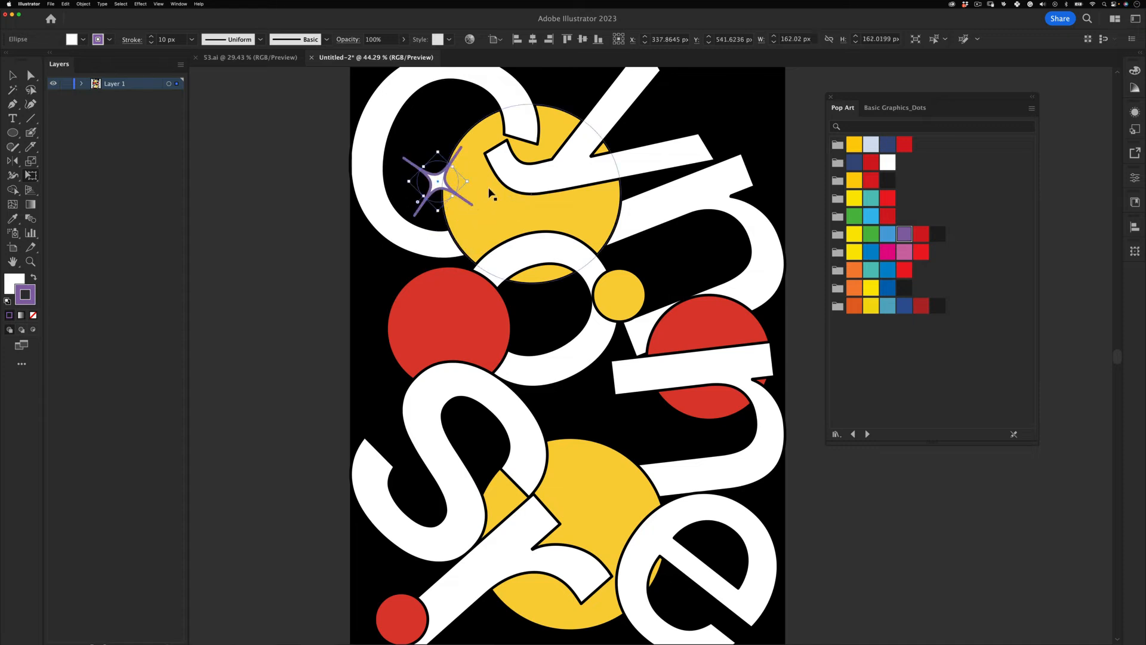
- Rotate the purple-outlined star inside the "C"
{"action": "key", "text": "ctrl+0"}
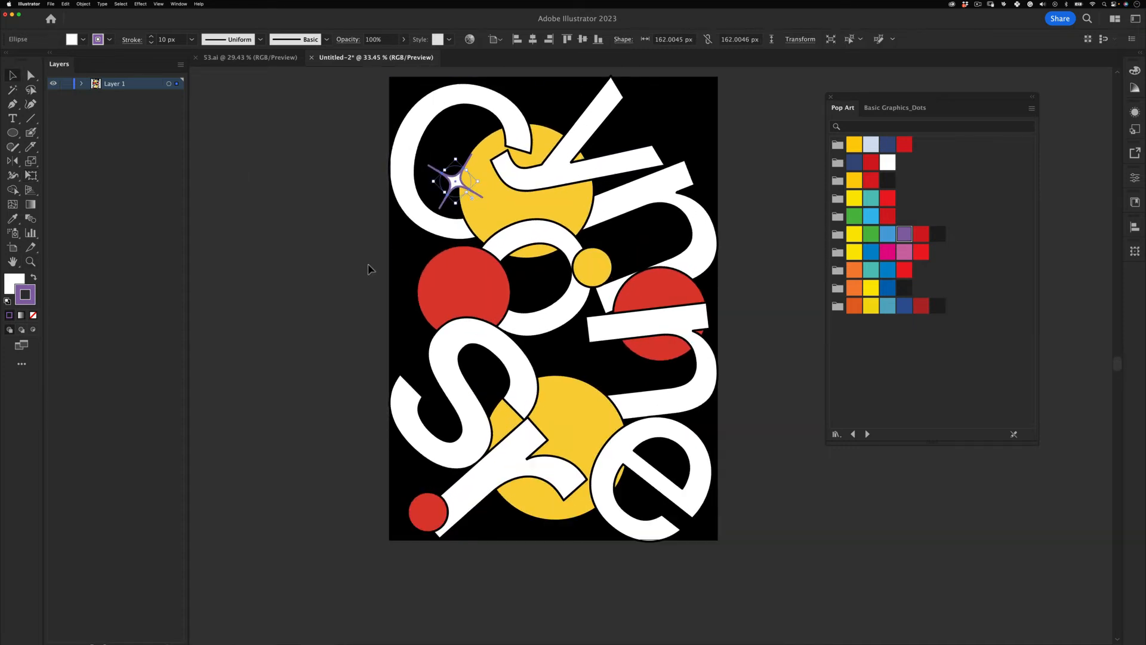
{"action": "key", "text": "e"}
{"action": "left_click_drag", "start_coordinate": [482, 197], "coordinate": [516, 152]}
{"action": "key", "text": "v"}
{"action": "left_click", "coordinate": [363, 333]}
- Place a smaller copy of the purple-outlined star, about 80 px, at the lower edge of the large red circle behind the second "n"
{"action": "left_click", "coordinate": [456, 182]}
{"action": "key", "text": "e"}
{"action": "key", "text": "v"}
{"action": "left_click", "coordinate": [362, 293]}
{"action": "left_click_drag", "start_coordinate": [447, 177], "coordinate": [639, 341]}
{"action": "left_click", "coordinate": [736, 261]}
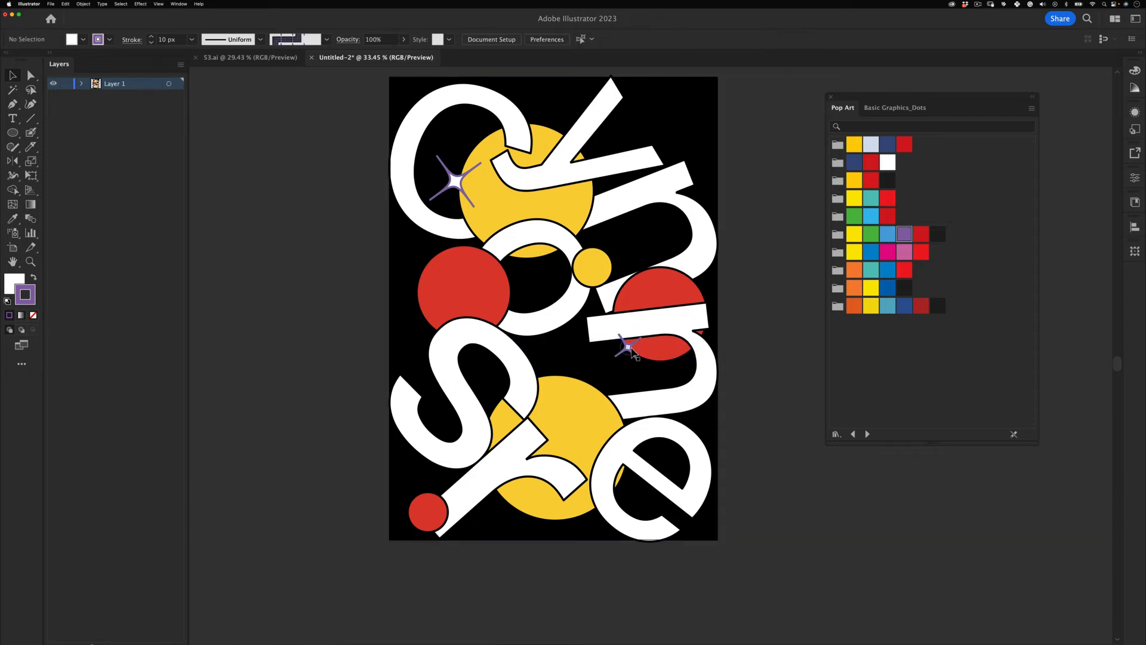
- Try a 5 px stroke on both stars and undo it
{"action": "left_click", "coordinate": [457, 194]}
{"action": "left_click", "coordinate": [630, 353], "text": "shift"}
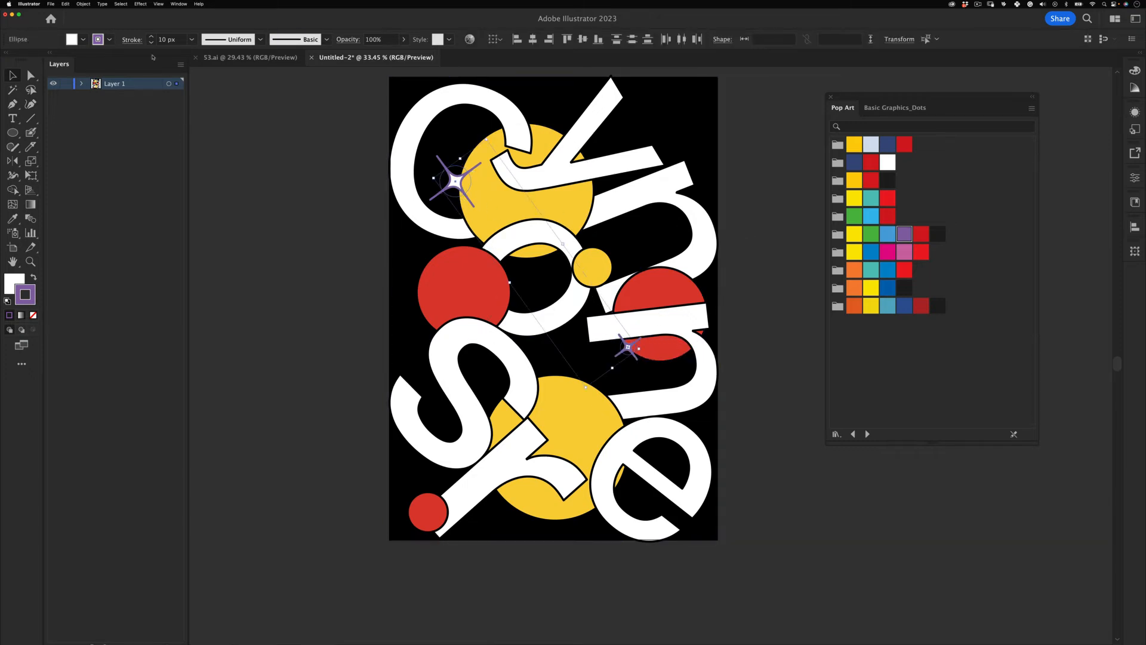
{"action": "type", "text": "5"}
{"action": "key", "text": "Tab"}
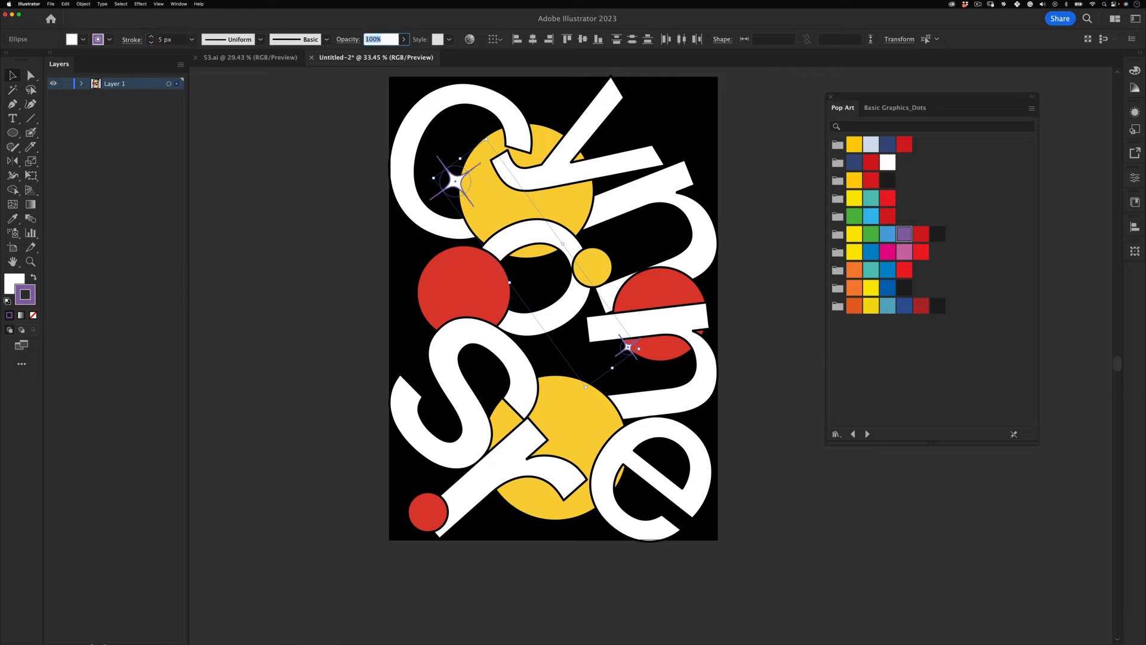
{"action": "left_click", "coordinate": [290, 428]}
{"action": "key", "text": "super+z"}
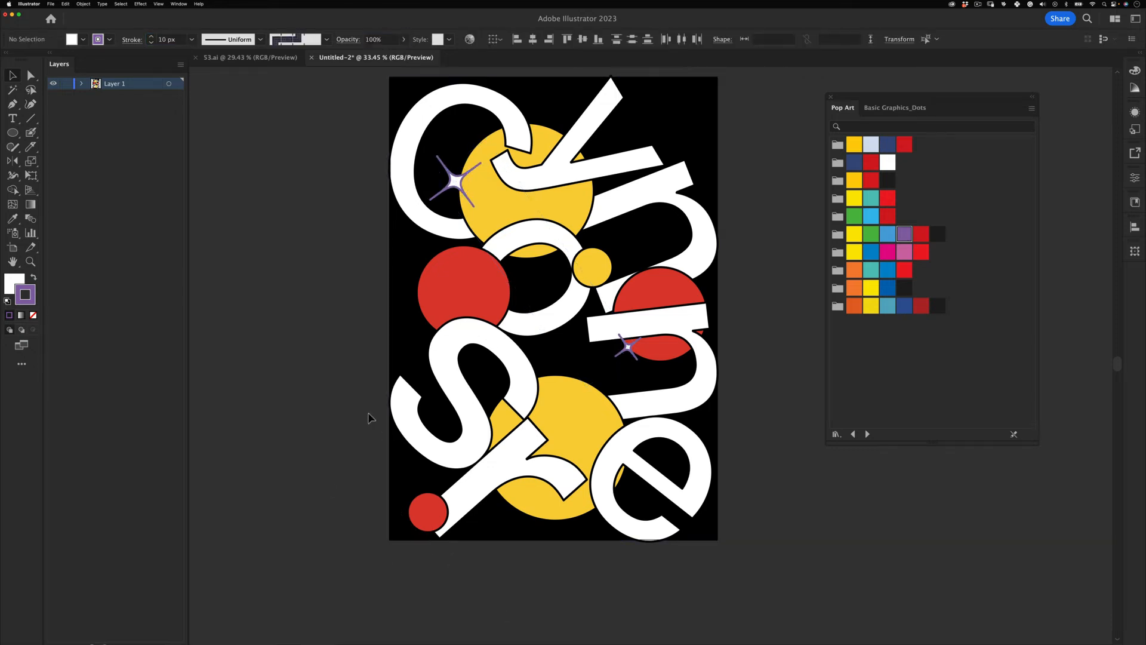
- Enlarge the small star beside the red circle to roughly match the star in the "C"
{"action": "left_click_drag", "start_coordinate": [518, 367], "coordinate": [487, 358]}
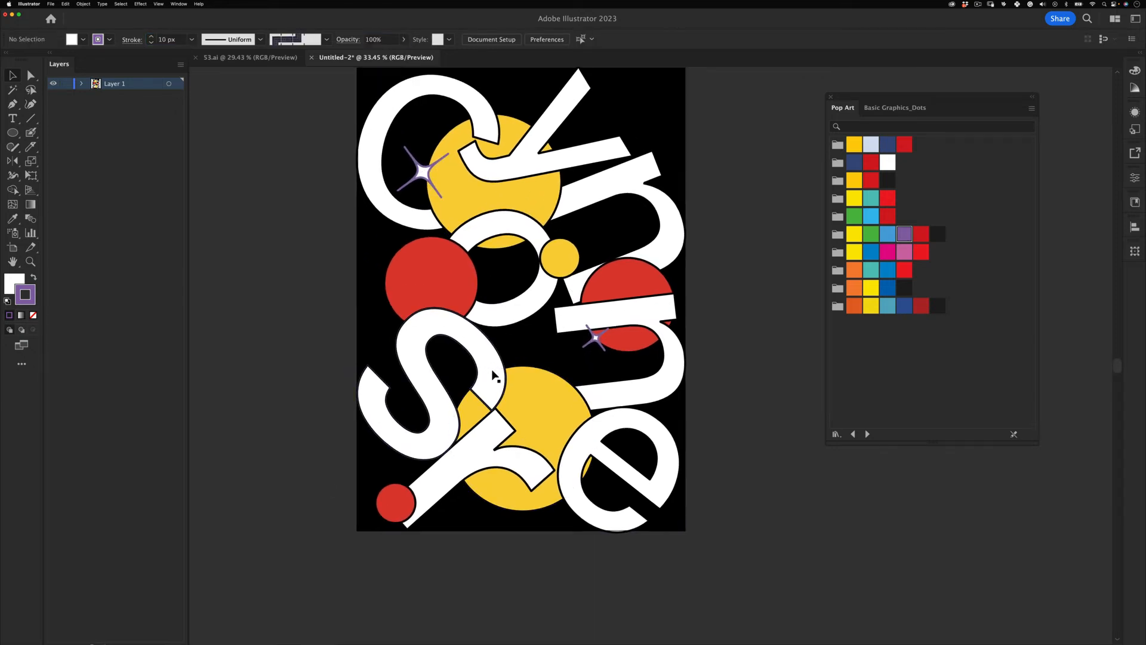
{"action": "left_click", "coordinate": [601, 333]}
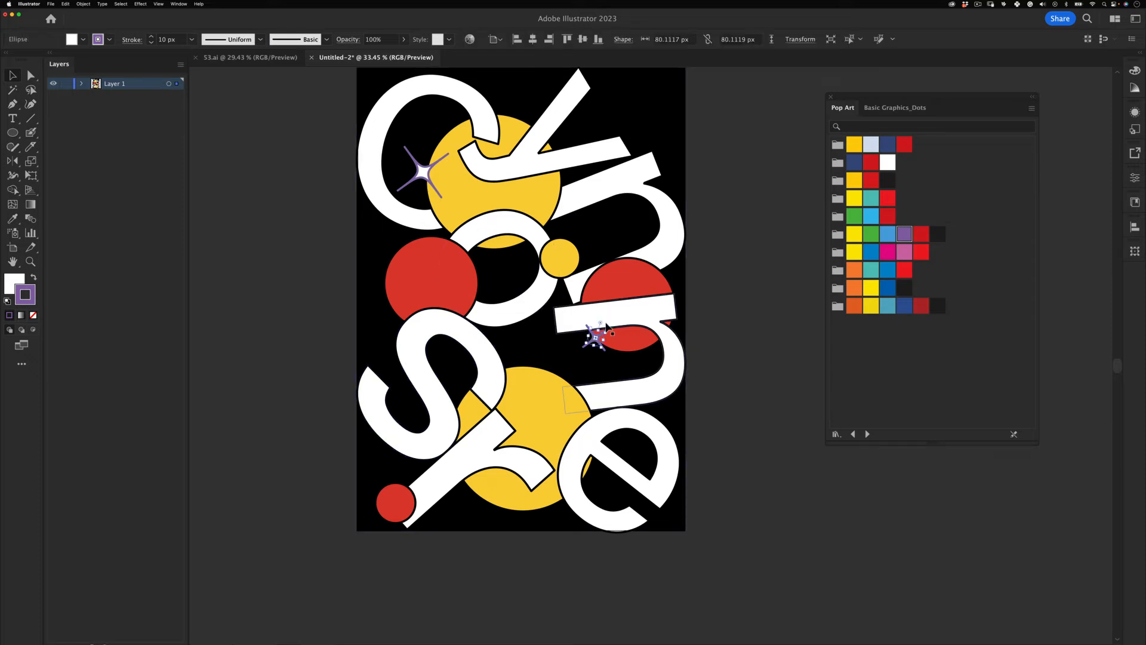
{"action": "left_click_drag", "start_coordinate": [608, 329], "coordinate": [618, 356]}
- Recolor the stroke of both stars with the black Pop Art swatch
{"action": "left_click", "coordinate": [423, 172], "text": "shift"}
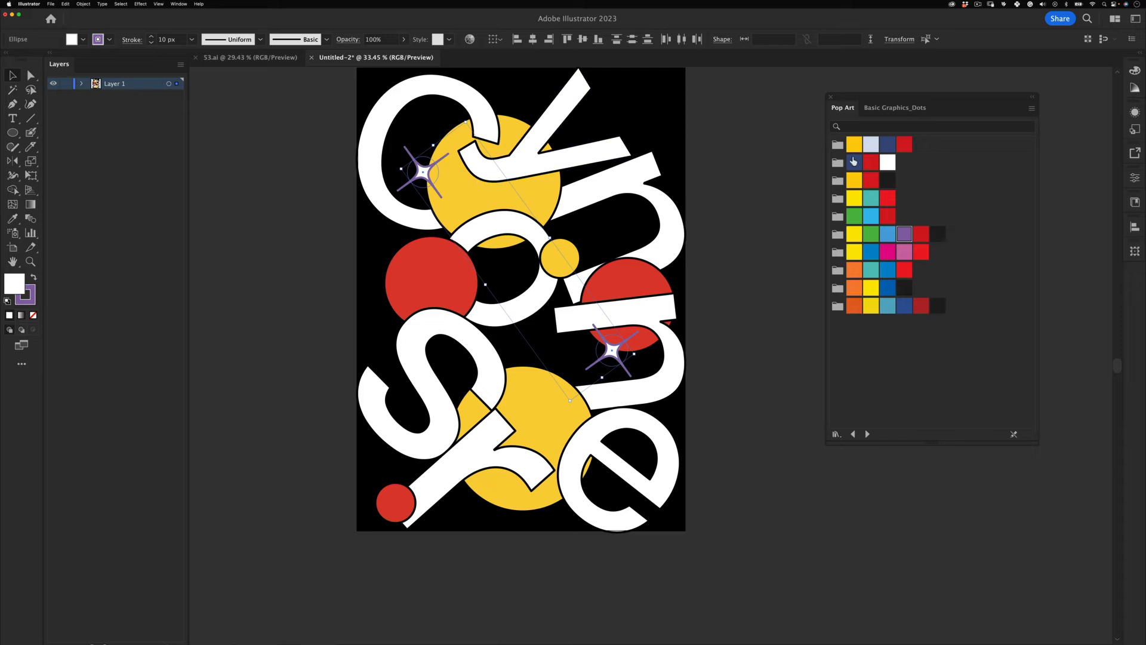
{"action": "left_click", "coordinate": [888, 180]}
{"action": "left_click", "coordinate": [775, 346]}
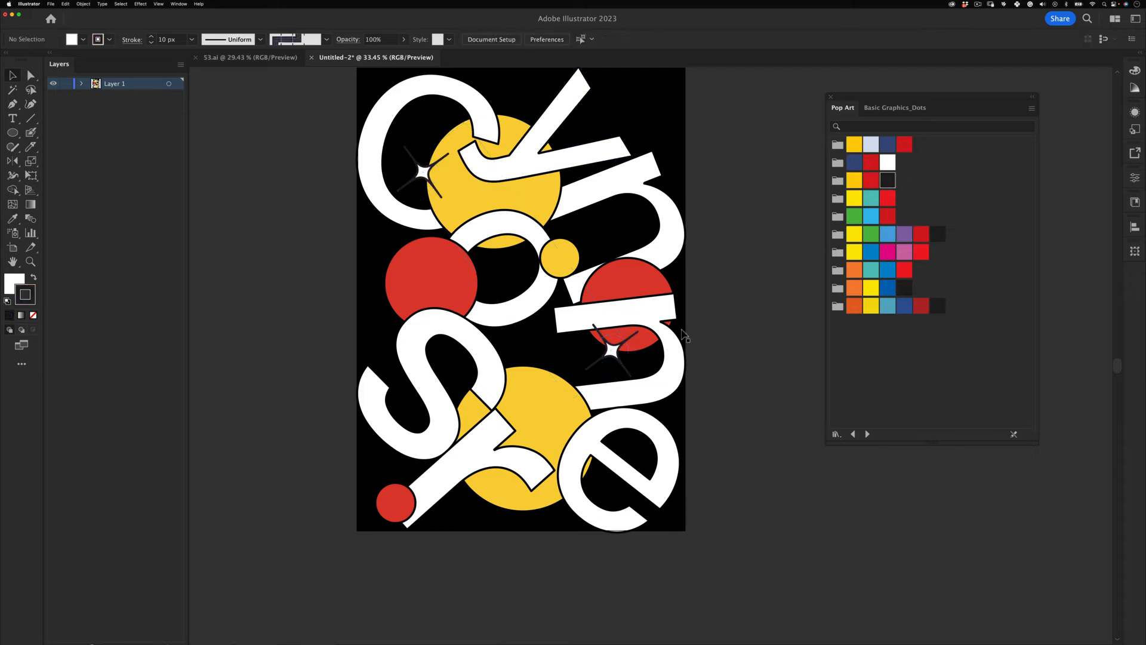
- Duplicate the star beside the red circle onto the "s" and scale the copy down to about 116 px
{"action": "key", "text": "z"}
{"action": "left_click_drag", "start_coordinate": [604, 265], "coordinate": [619, 241]}
{"action": "key", "text": "v"}
{"action": "left_click_drag", "start_coordinate": [609, 351], "coordinate": [439, 385]}
{"action": "key", "text": "e"}
{"action": "left_click_drag", "start_coordinate": [530, 394], "coordinate": [393, 472]}
{"action": "key", "text": "v"}
{"action": "left_click", "coordinate": [359, 568]}
- Rotate the small star on the "s" so its arms are slightly tilted
{"action": "left_click", "coordinate": [435, 390]}
{"action": "key", "text": "e"}
{"action": "left_click_drag", "start_coordinate": [419, 403], "coordinate": [424, 398]}
{"action": "key", "text": "v"}
{"action": "left_click", "coordinate": [371, 571]}
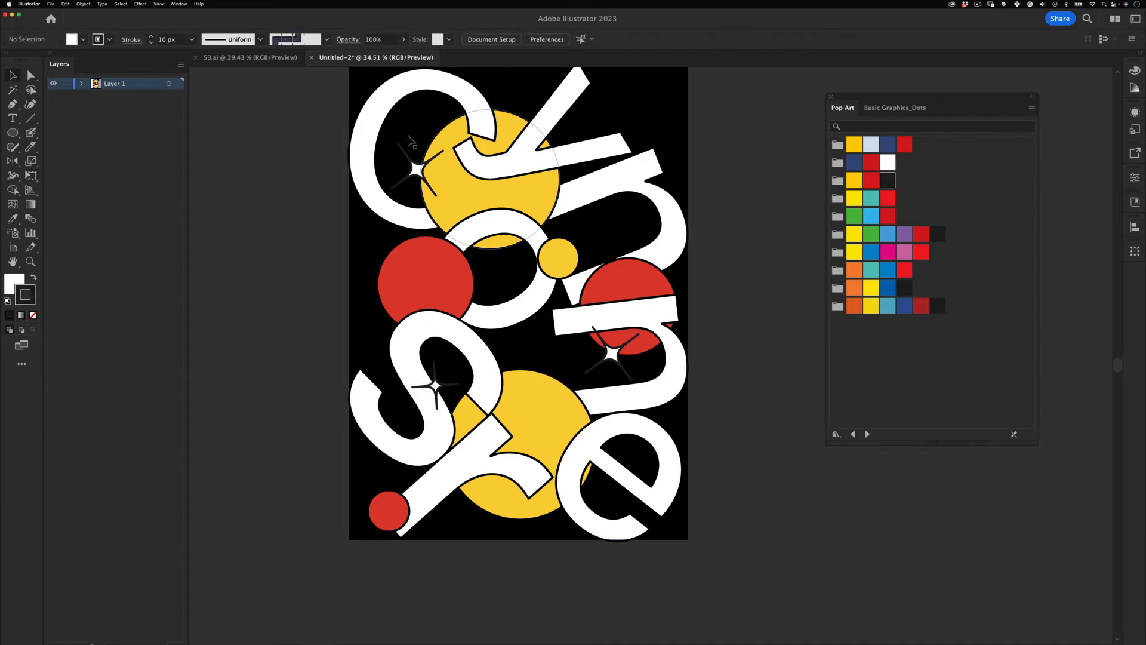
{"action": "left_click", "coordinate": [434, 387]}
{"action": "key", "text": "e"}
{"action": "left_click_drag", "start_coordinate": [470, 405], "coordinate": [464, 413]}
{"action": "key", "text": "v"}
{"action": "left_click", "coordinate": [322, 553]}
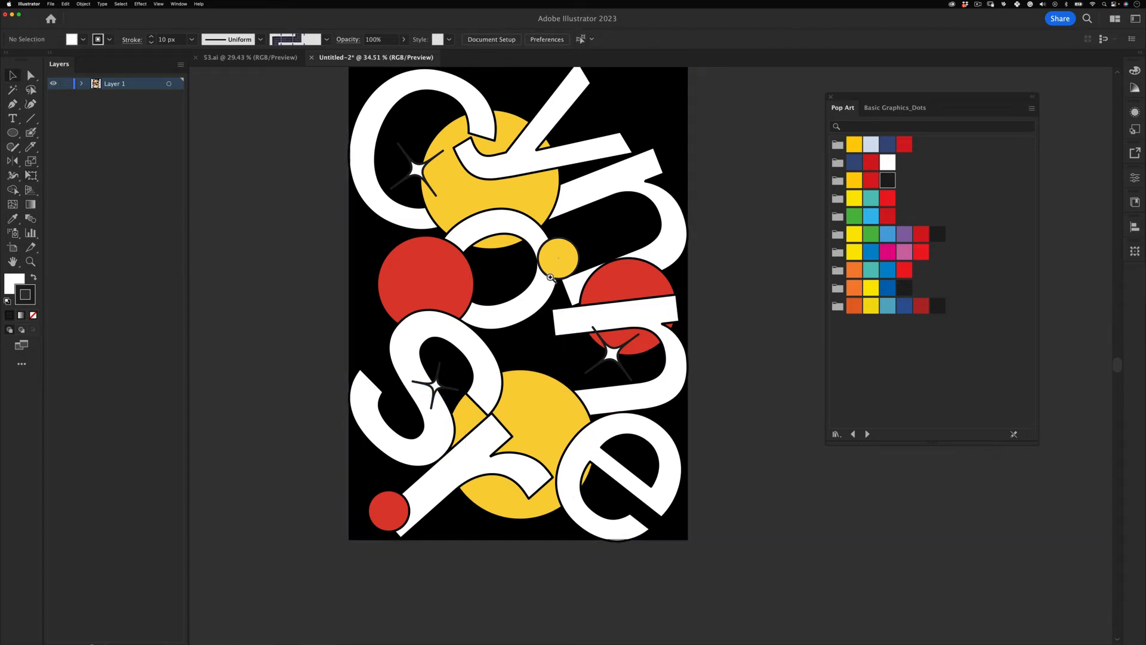
- Place a copy of the small "s" star at the end of the "y" arm
{"action": "key", "text": "z"}
{"action": "mouse_move", "coordinate": [559, 285]}
{"action": "left_mouse_down"}
{"action": "mouse_move", "coordinate": [495, 339]}
{"action": "mouse_move", "coordinate": [548, 293]}
{"action": "left_mouse_up"}
{"action": "key", "text": "v"}
{"action": "mouse_move", "coordinate": [447, 377]}
{"action": "left_mouse_down"}
{"action": "mouse_move", "coordinate": [557, 290]}
{"action": "mouse_move", "coordinate": [627, 154]}
{"action": "mouse_move", "coordinate": [624, 165]}
{"action": "left_mouse_up"}
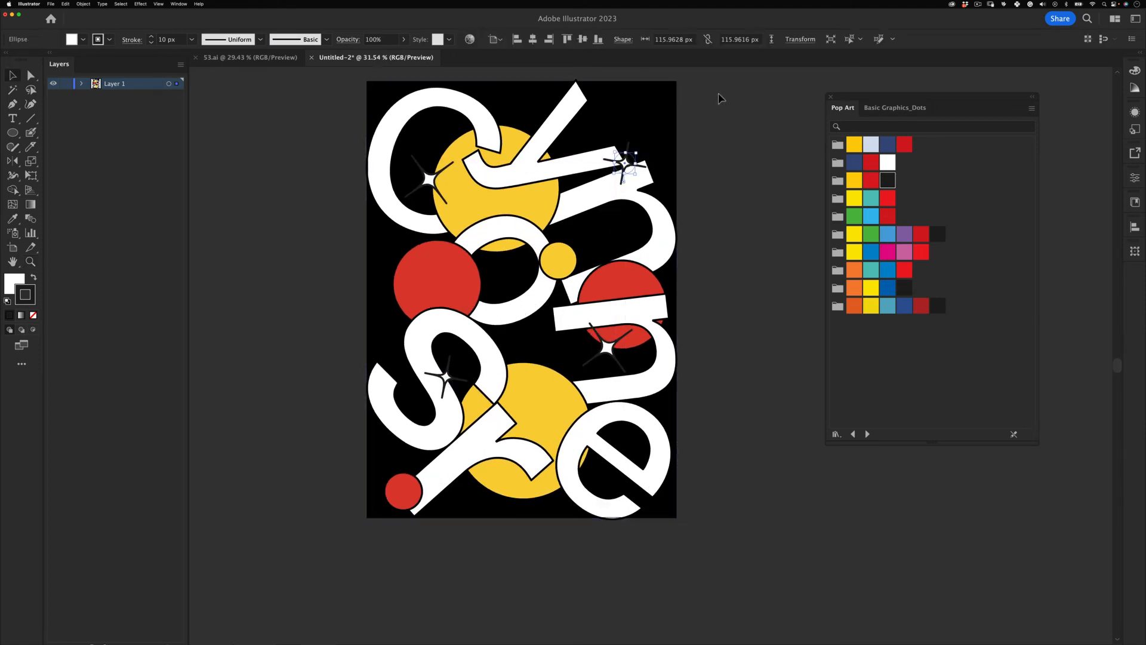
{"action": "left_click", "coordinate": [715, 100]}
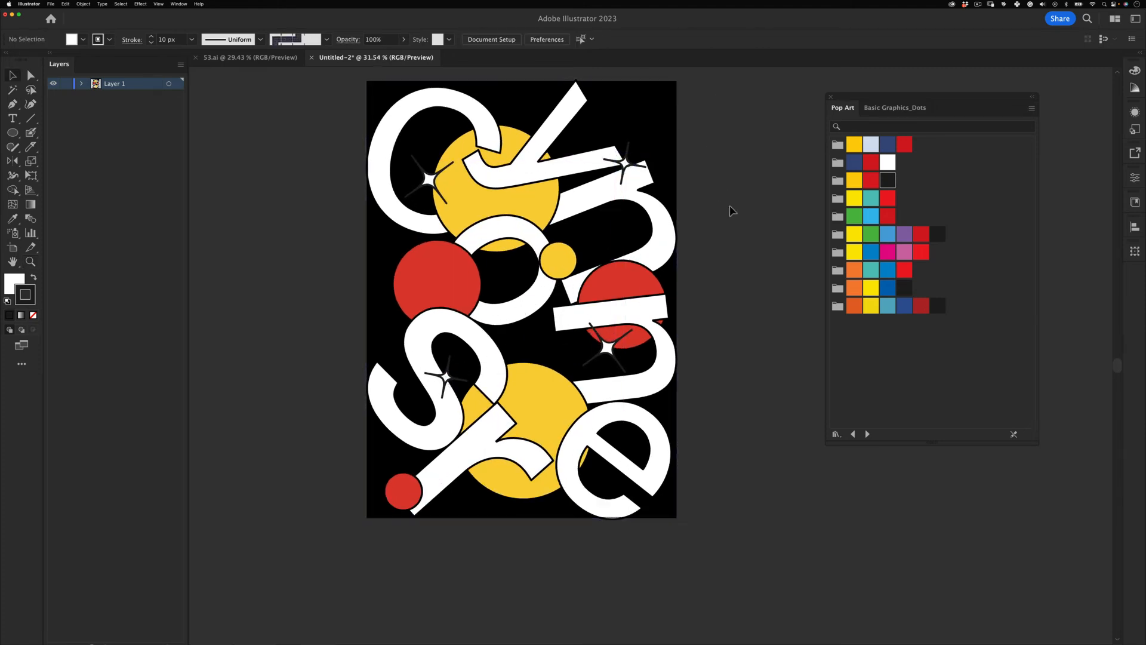
- Enlarge the star at the end of the "y" arm
{"action": "key", "text": "z"}
{"action": "key", "text": "e"}
{"action": "left_click_drag", "start_coordinate": [625, 163], "coordinate": [737, 186]}
{"action": "left_click", "coordinate": [630, 170]}
{"action": "key", "text": "z"}
{"action": "key", "text": "v"}
{"action": "left_click", "coordinate": [786, 217]}
{"action": "left_click_drag", "start_coordinate": [626, 204], "coordinate": [552, 207]}
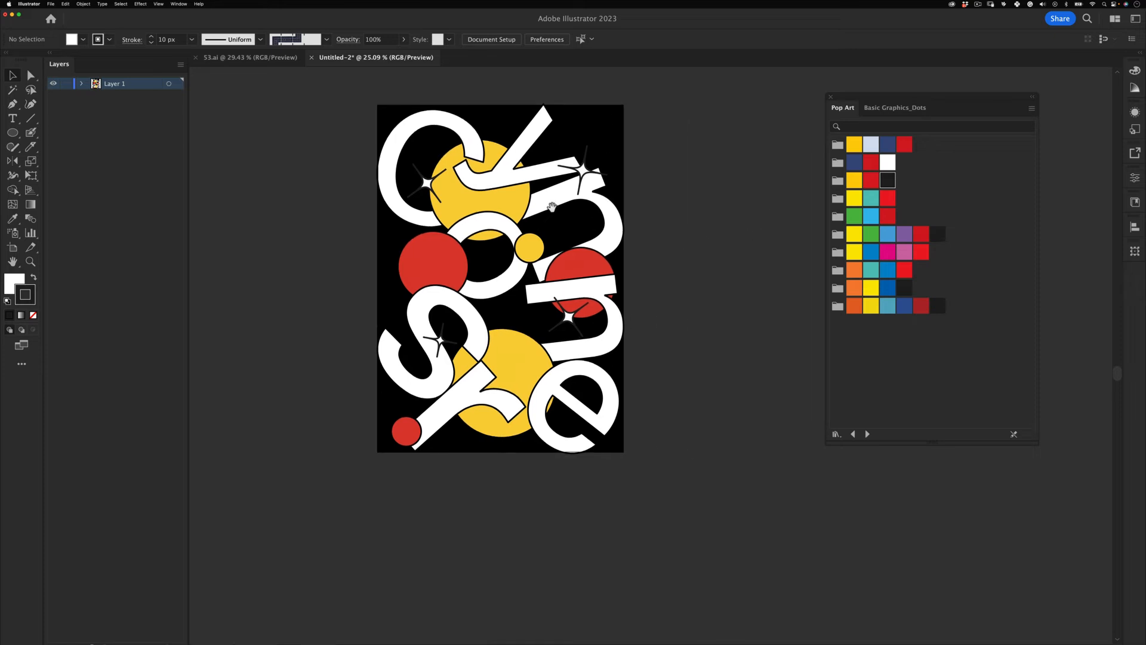
- Check the highlights in the 53.ai reference, return to the Cynosure poster, and set the Blob Brush size to 50 pt
{"action": "left_click", "coordinate": [264, 61]}
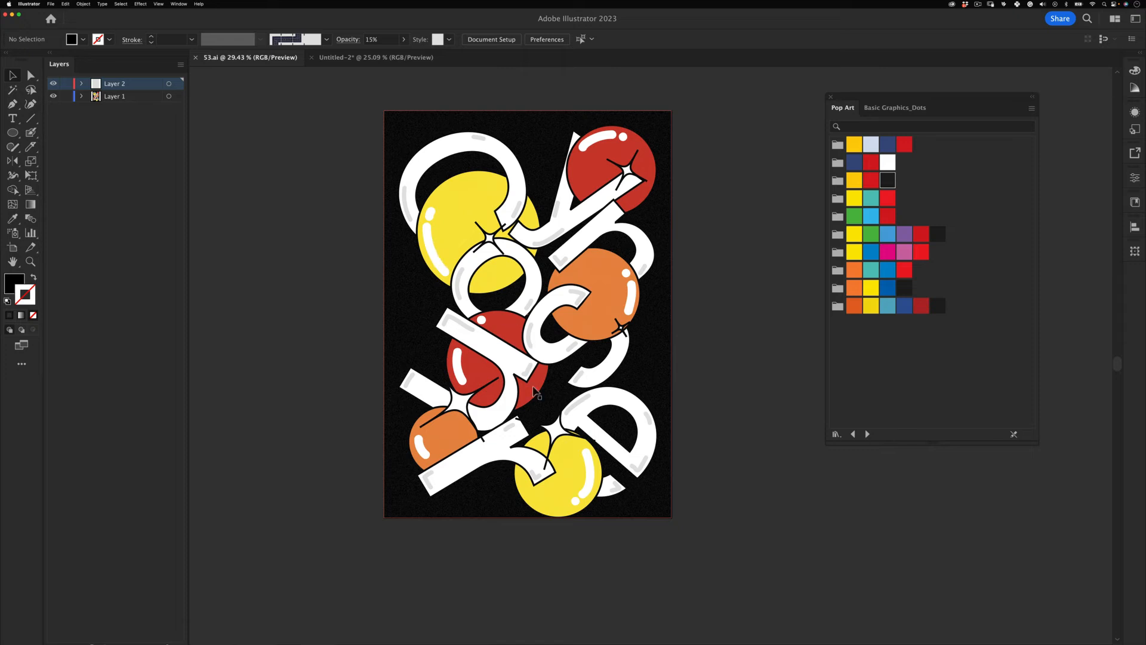
{"action": "left_click", "coordinate": [358, 58]}
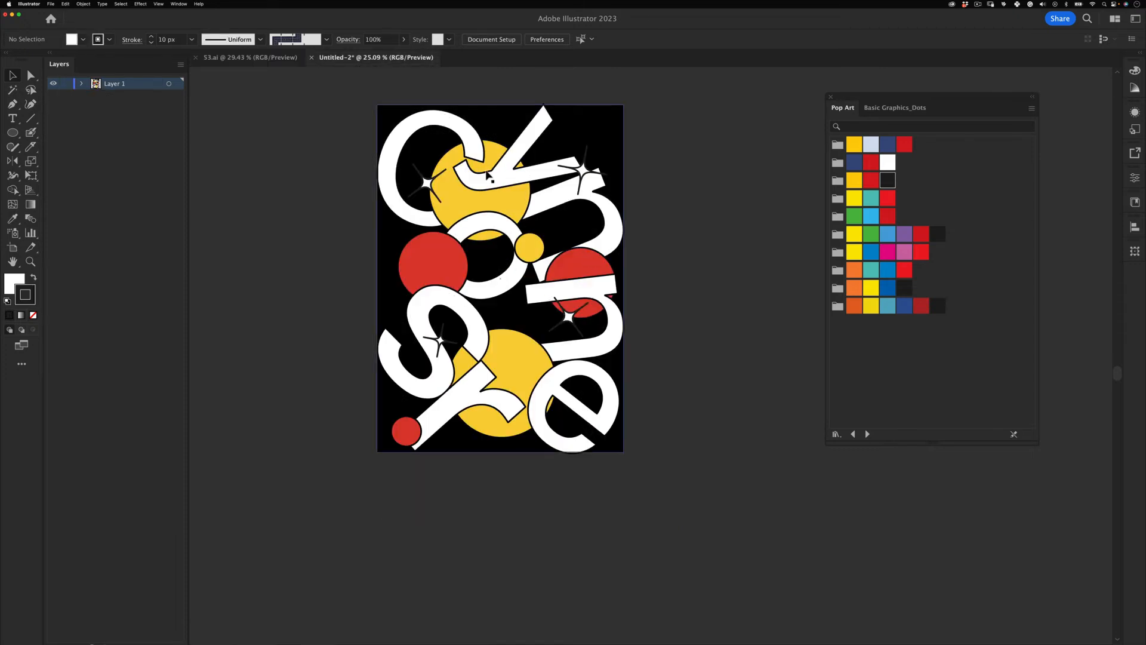
{"action": "key", "text": "z"}
{"action": "left_click_drag", "start_coordinate": [456, 191], "coordinate": [516, 150]}
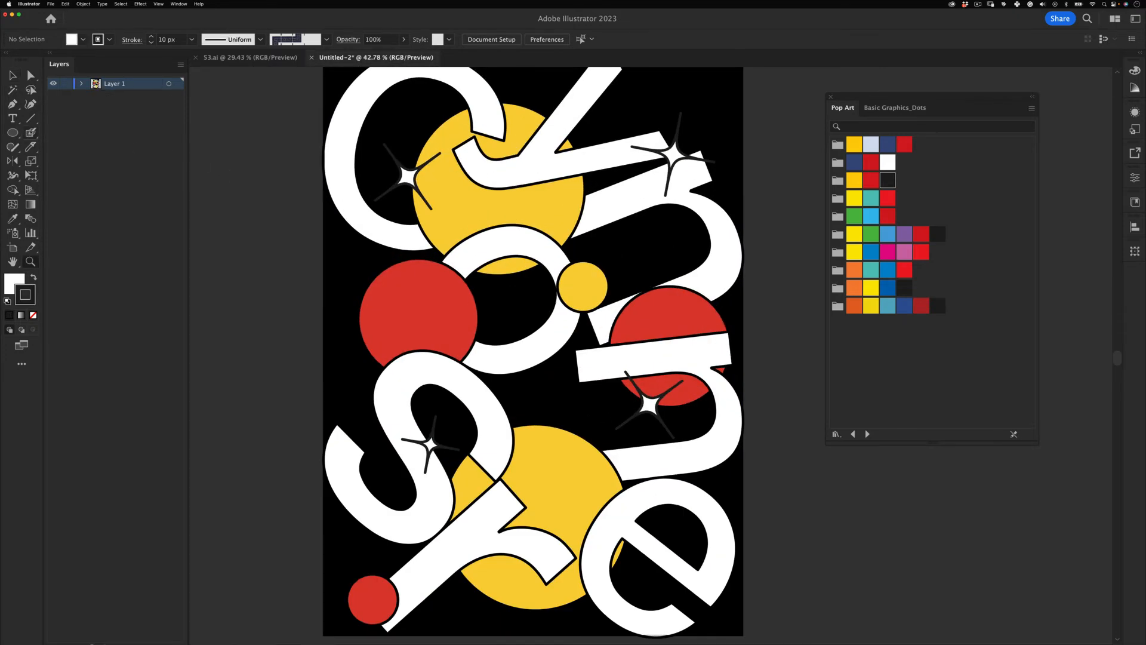
{"action": "scroll", "coordinate": [476, 197], "scroll_direction": "up", "scroll_amount": 3}
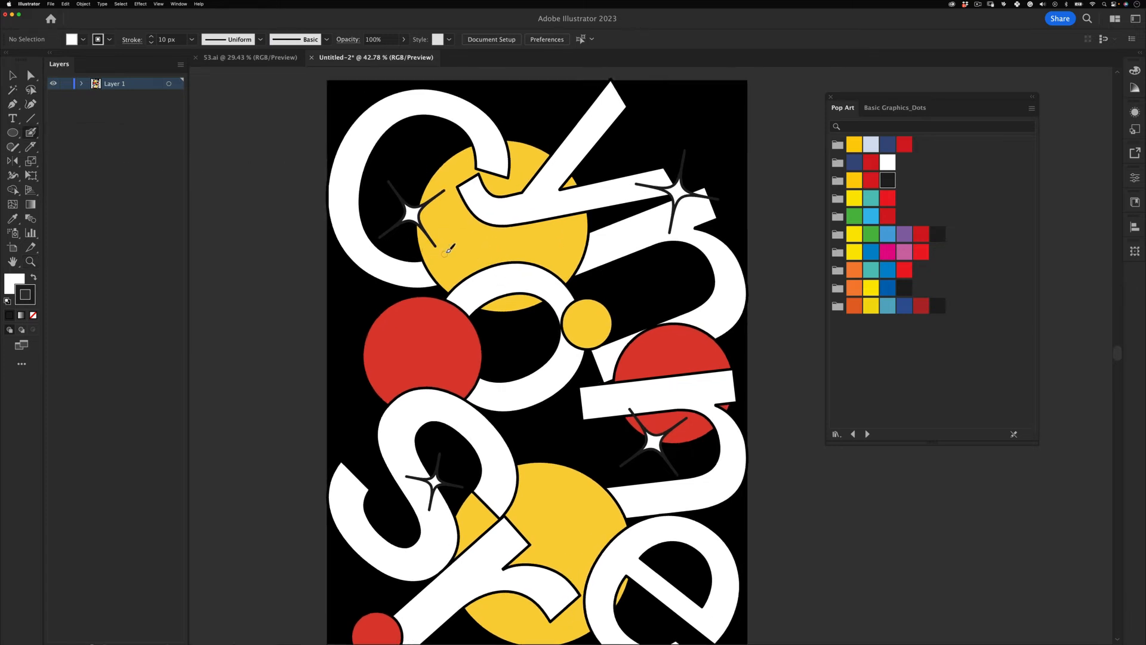
{"action": "double_click", "coordinate": [31, 132]}
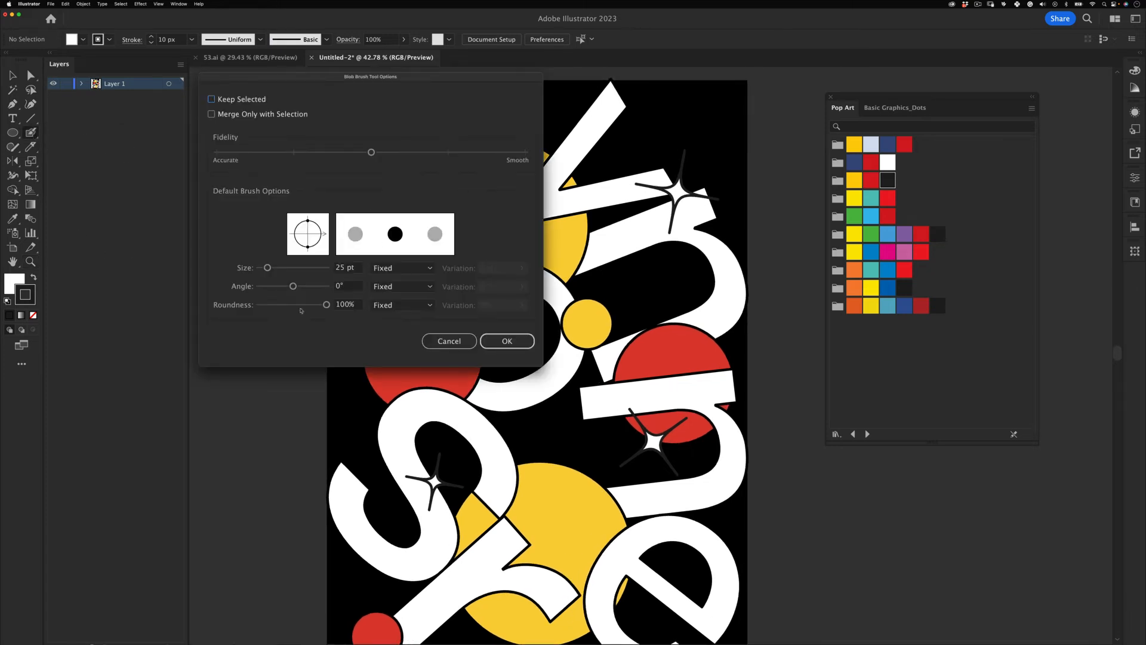
{"action": "type", "text": "50"}
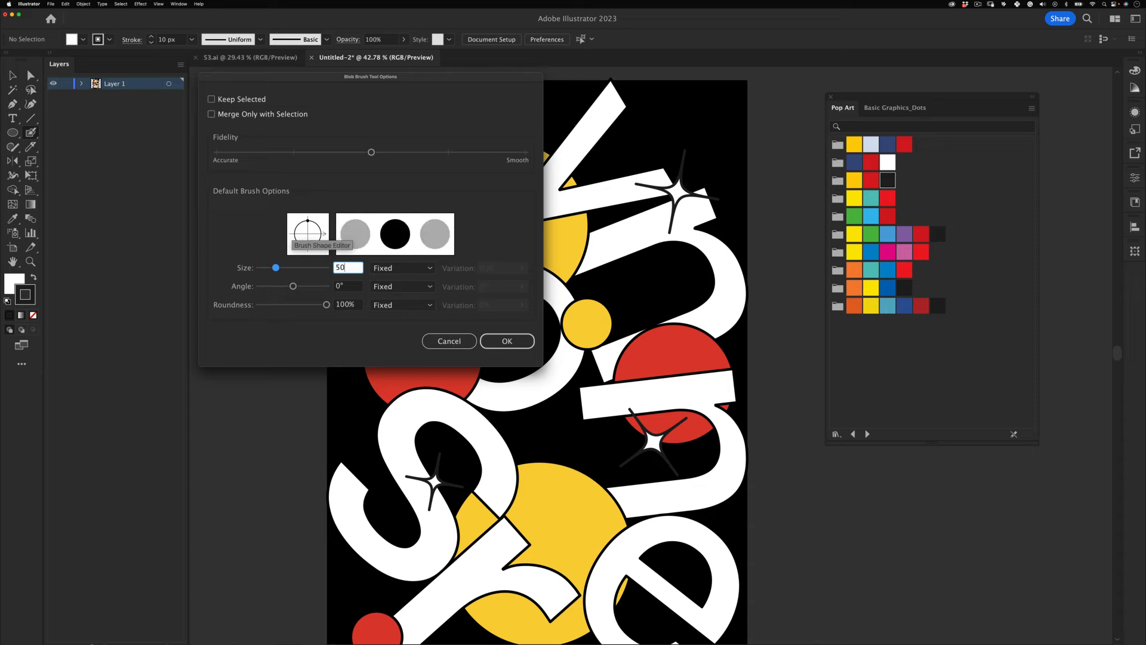
{"action": "key", "text": "Return"}
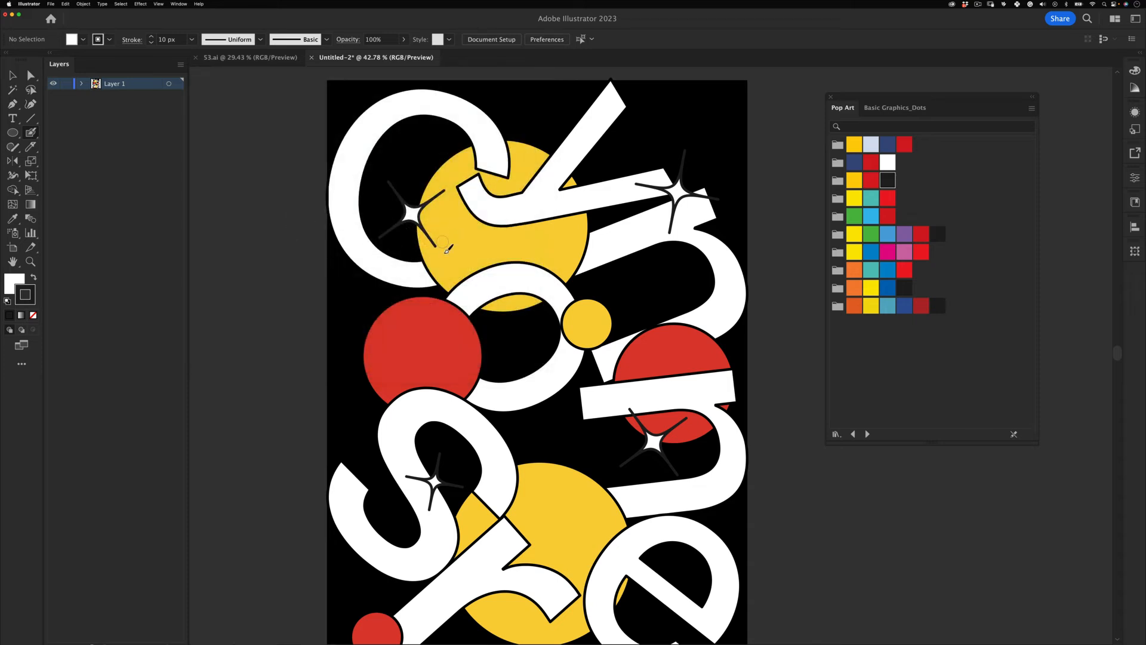
- Try Blob Brush highlight strokes on the lower-left edge and center of the upper yellow circle, undoing each one
{"action": "key", "text": "super+z"}
{"action": "left_click_drag", "start_coordinate": [432, 249], "coordinate": [452, 279]}
{"action": "key", "text": "super+z"}
{"action": "key", "text": "super+shift+z"}
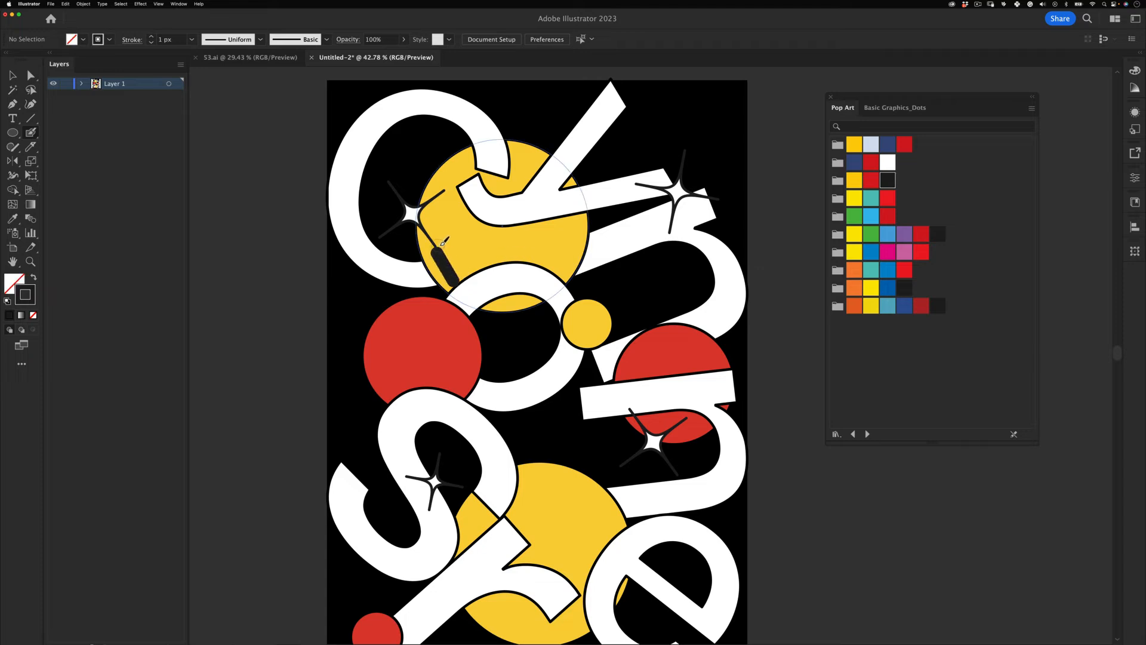
{"action": "key", "text": "super+z"}
{"action": "mouse_move", "coordinate": [578, 218]}
{"action": "left_mouse_down"}
{"action": "mouse_move", "coordinate": [477, 230]}
{"action": "mouse_move", "coordinate": [508, 227]}
{"action": "left_mouse_up"}
{"action": "key", "text": "super+z"}
- Try a Paintbrush stroke across the upper yellow circle above the "o" and undo it
{"action": "key", "text": "z"}
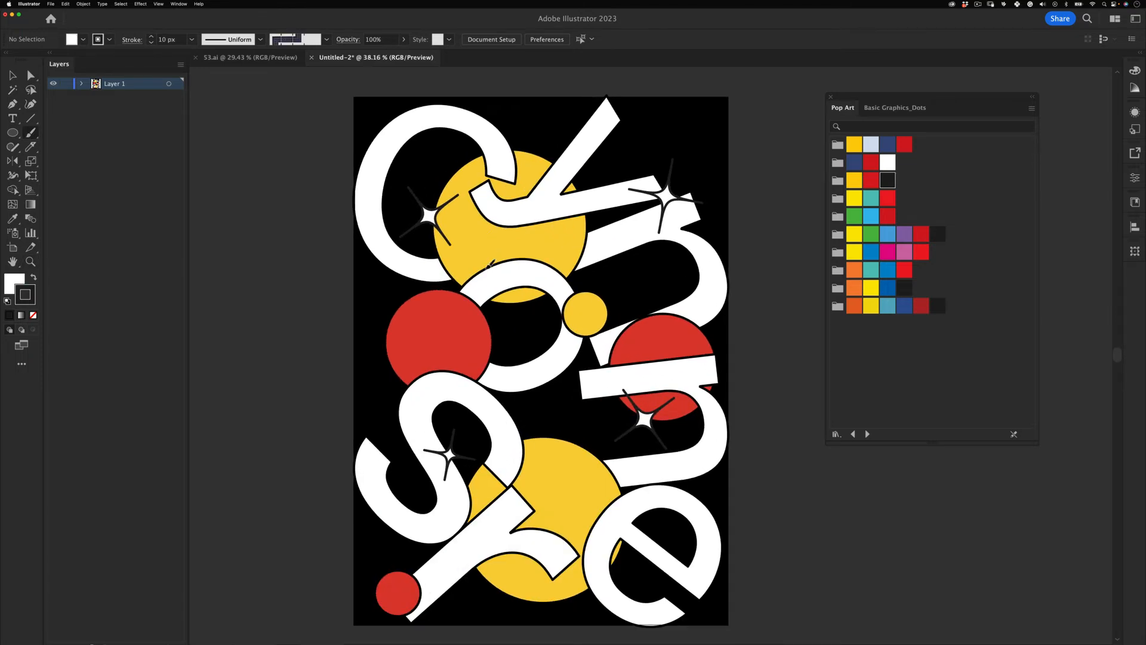
{"action": "left_click_drag", "start_coordinate": [488, 267], "coordinate": [597, 235]}
{"action": "key", "text": "super+z"}
{"action": "key", "text": "shift+b"}
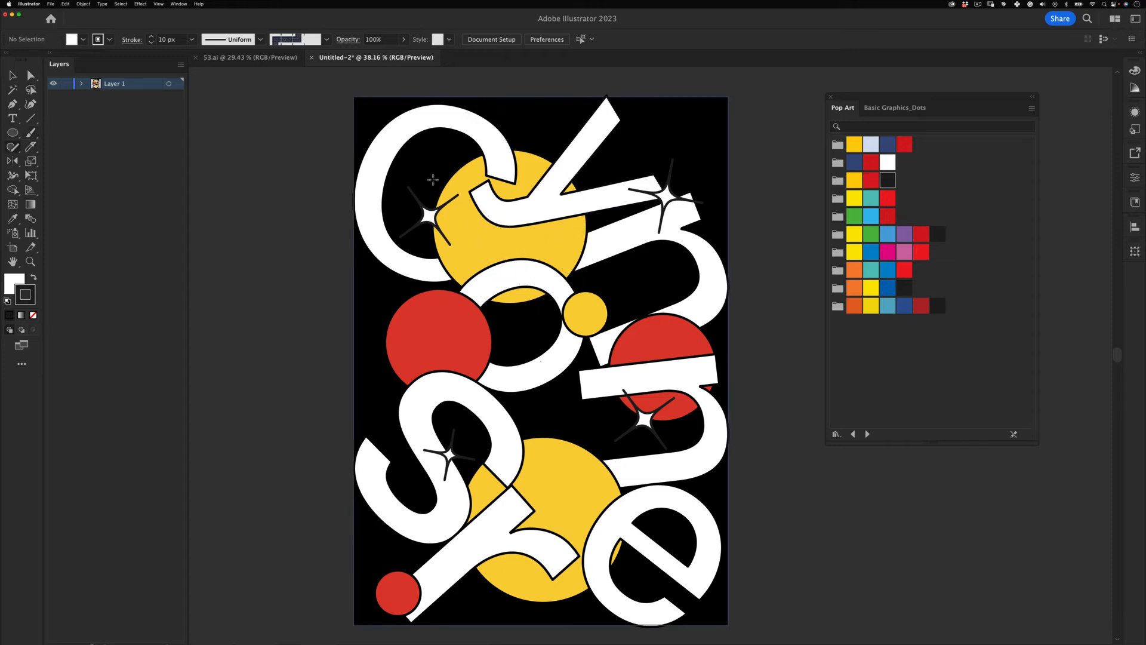
{"action": "key", "text": "b"}
{"action": "key", "text": "cmd+z"}
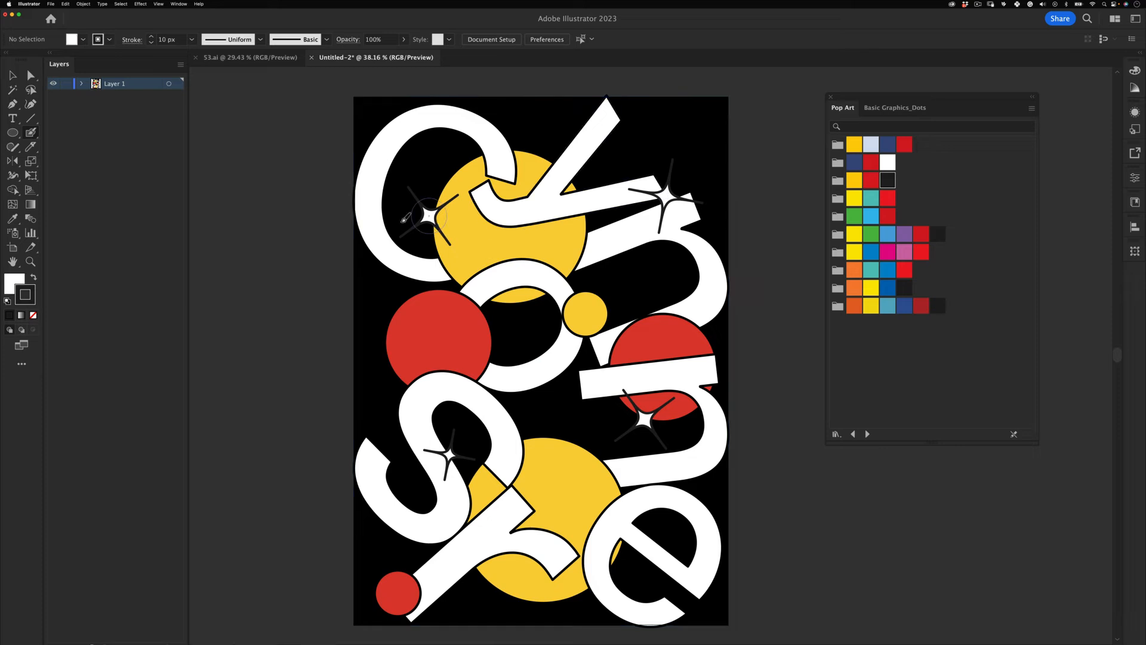
- Review the Blob Brush options and try another stroke from the star across the upper yellow circle
{"action": "double_click", "coordinate": [27, 135]}
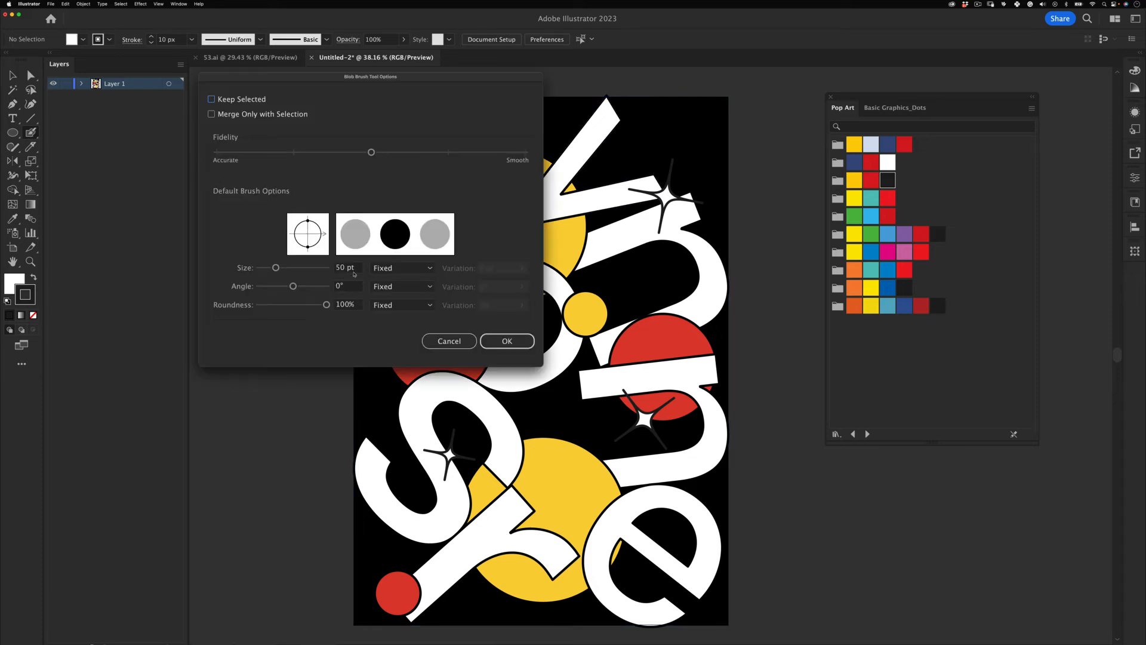
{"action": "left_click", "coordinate": [354, 290]}
{"action": "left_click", "coordinate": [371, 149]}
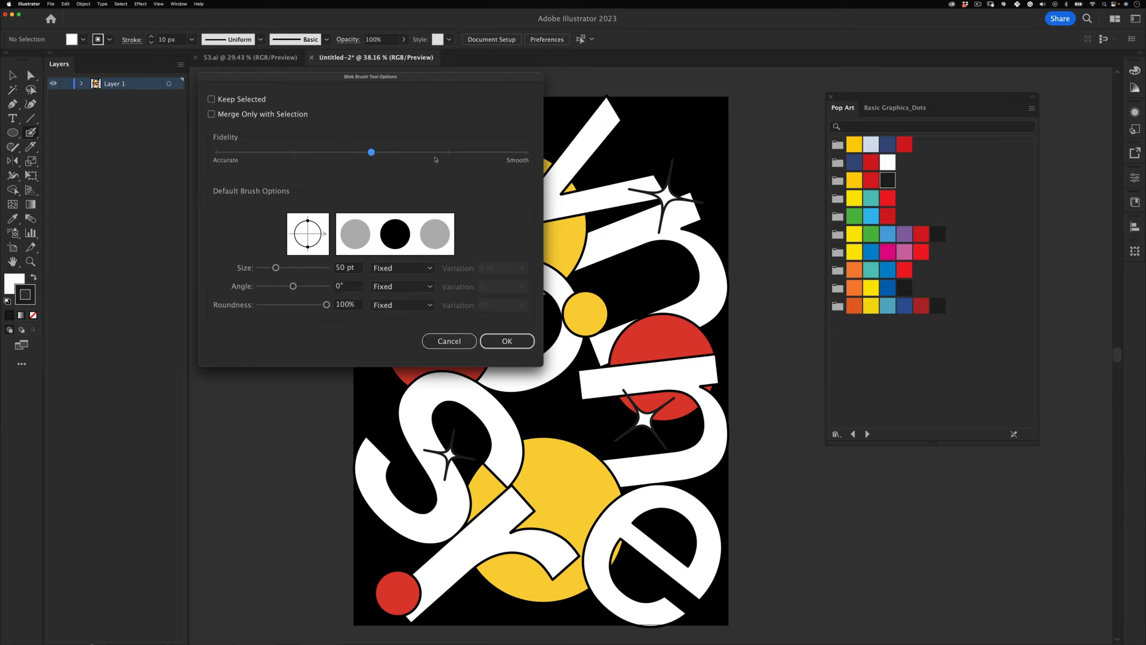
{"action": "left_click", "coordinate": [503, 338]}
{"action": "left_click_drag", "start_coordinate": [434, 209], "coordinate": [522, 227]}
{"action": "key", "text": "super+z"}
{"action": "key", "text": "super+z"}
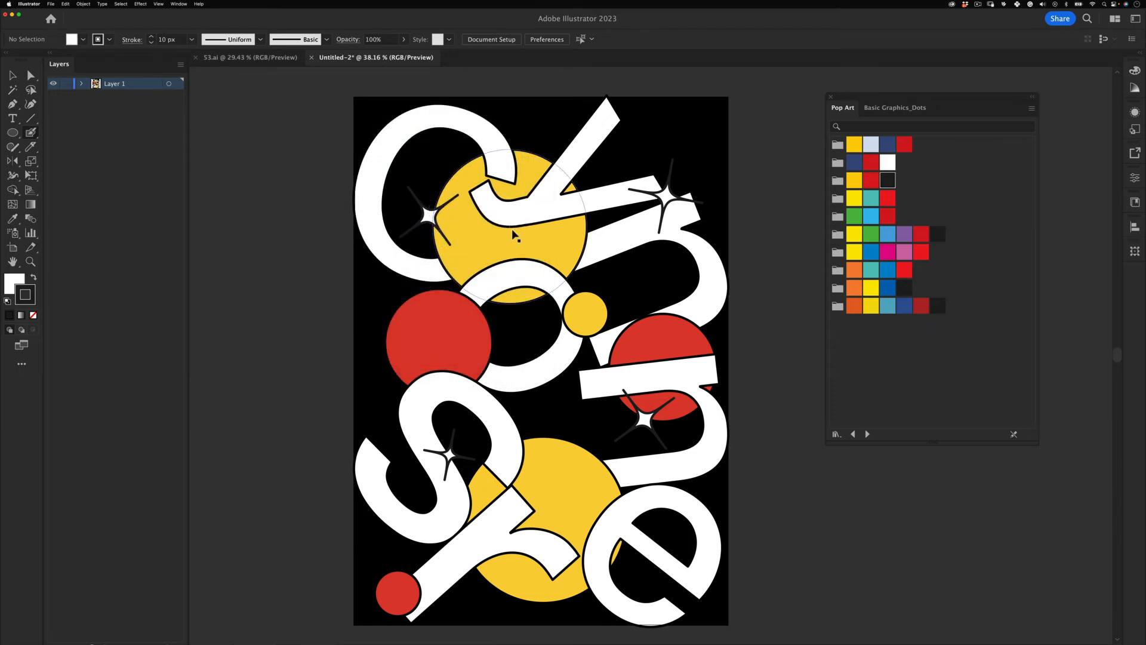
{"action": "key", "text": "v"}
{"action": "left_click_drag", "start_coordinate": [485, 275], "coordinate": [432, 299]}
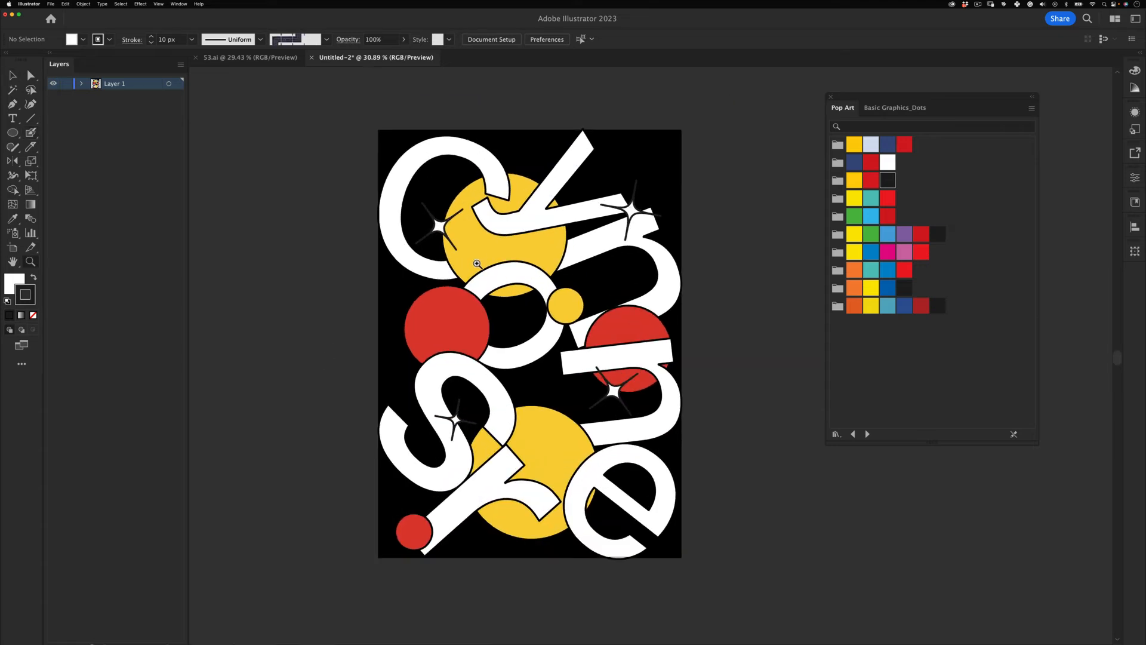
{"action": "left_click_drag", "start_coordinate": [480, 244], "coordinate": [403, 243]}
{"action": "left_click", "coordinate": [431, 225]}
{"action": "left_click", "coordinate": [340, 309]}
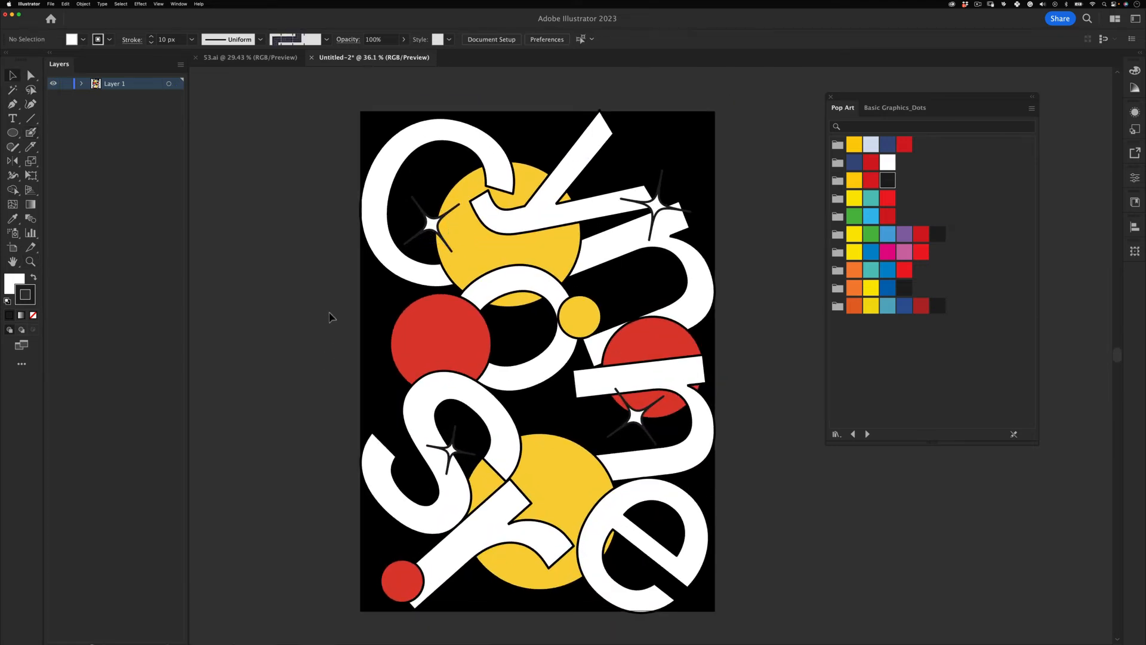
- Try painting Blob Brush highlights inside the upper yellow circle and along its lower-left edge, undoing them
{"action": "key", "text": "shift+b"}
{"action": "mouse_move", "coordinate": [471, 242]}
{"action": "left_mouse_down"}
{"action": "mouse_move", "coordinate": [519, 236]}
{"action": "mouse_move", "coordinate": [526, 176]}
{"action": "left_mouse_up"}
{"action": "key", "text": "super+z"}
{"action": "key", "text": "b"}
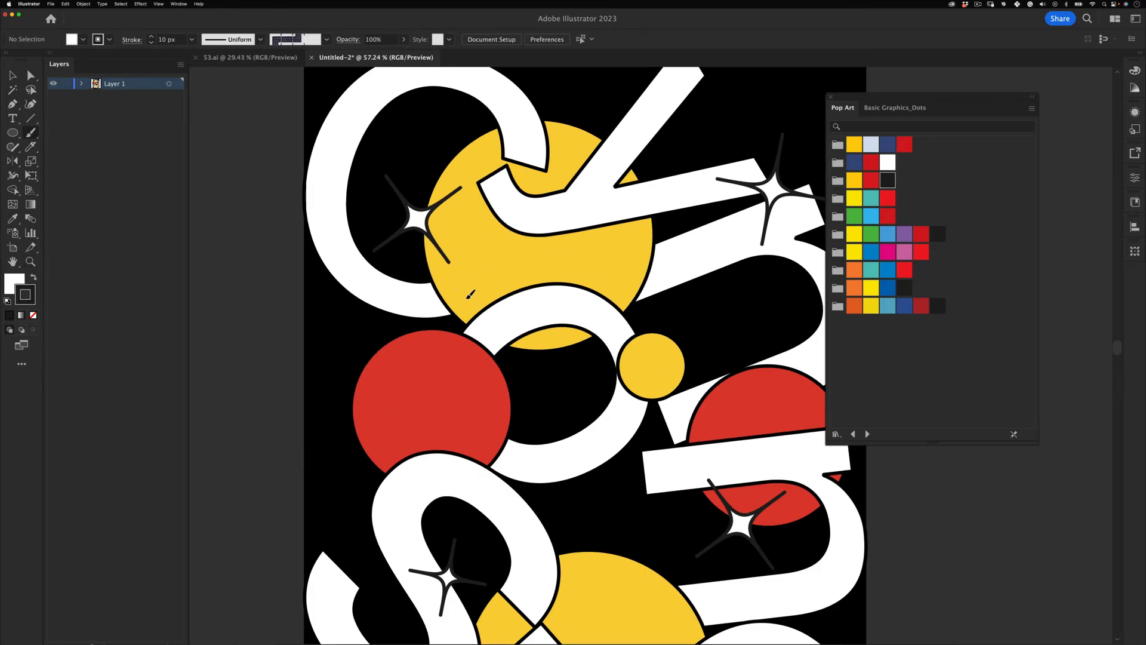
{"action": "key", "text": "shift+b"}
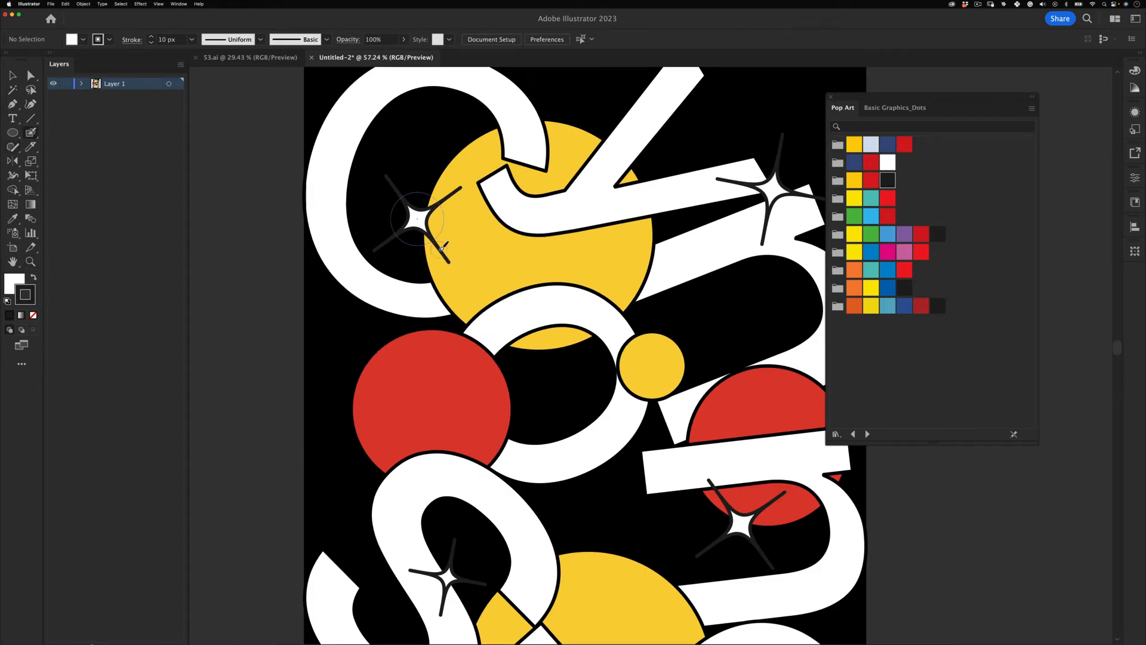
{"action": "left_click_drag", "start_coordinate": [448, 275], "coordinate": [472, 312]}
{"action": "key", "text": "super+z"}
{"action": "key", "text": "super+0"}
{"action": "key", "text": "v"}
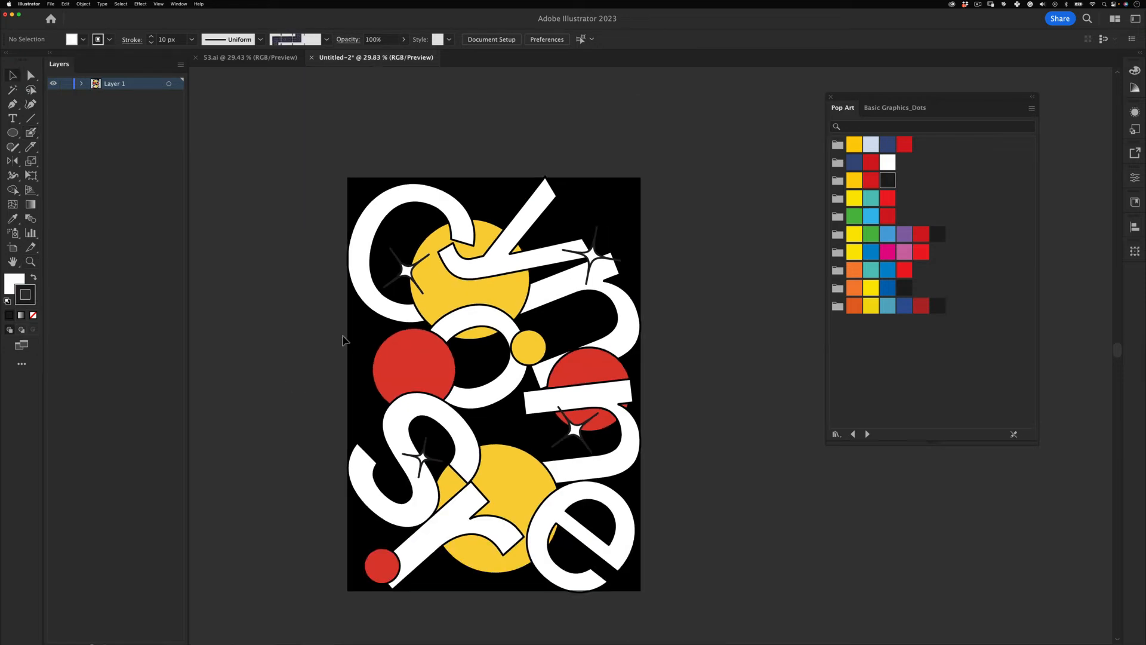
- Try a brush stroke on the empty canvas above the poster and undo it
{"action": "key", "text": "b"}
{"action": "left_click_drag", "start_coordinate": [490, 146], "coordinate": [574, 144]}
{"action": "key", "text": "shift+b"}
{"action": "key", "text": "super+z"}
{"action": "key", "text": "v"}
{"action": "left_click_drag", "start_coordinate": [639, 186], "coordinate": [646, 190]}
{"action": "key", "text": "super+z"}
- Select the black background rectangle and add a new layer above Layer 1
{"action": "left_click", "coordinate": [659, 160]}
{"action": "key", "text": "a"}
{"action": "left_click", "coordinate": [640, 178]}
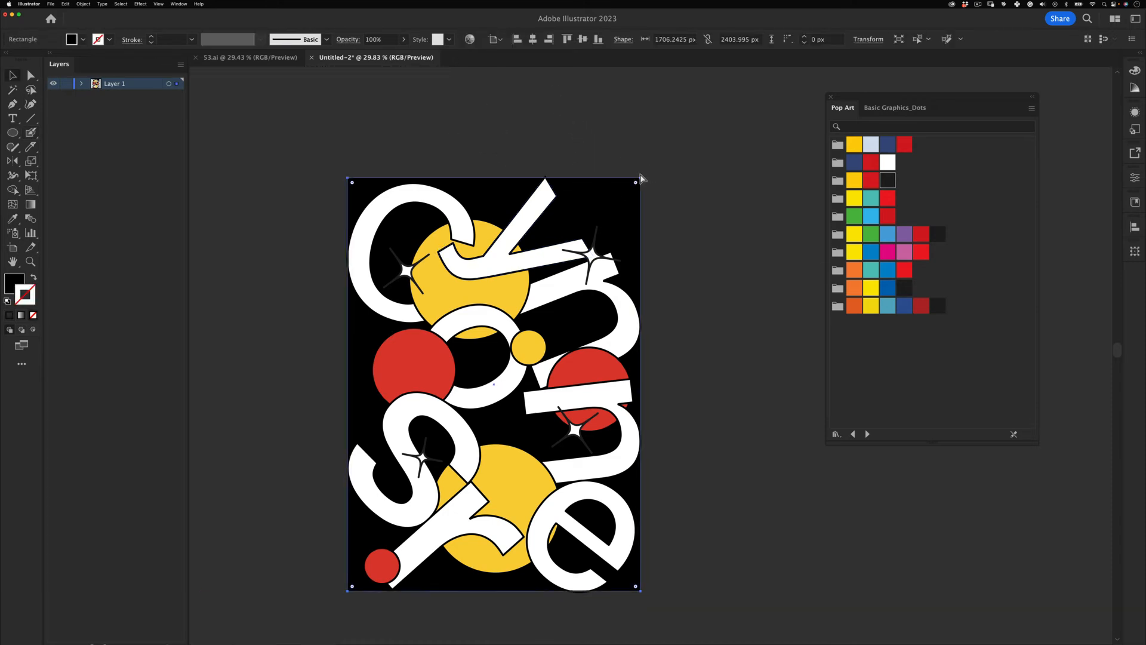
{"action": "key", "text": "v"}
{"action": "left_click", "coordinate": [19, 15]}
{"action": "left_click", "coordinate": [156, 639]}
{"action": "key", "text": "z"}
{"action": "left_click_drag", "start_coordinate": [438, 246], "coordinate": [493, 210]}
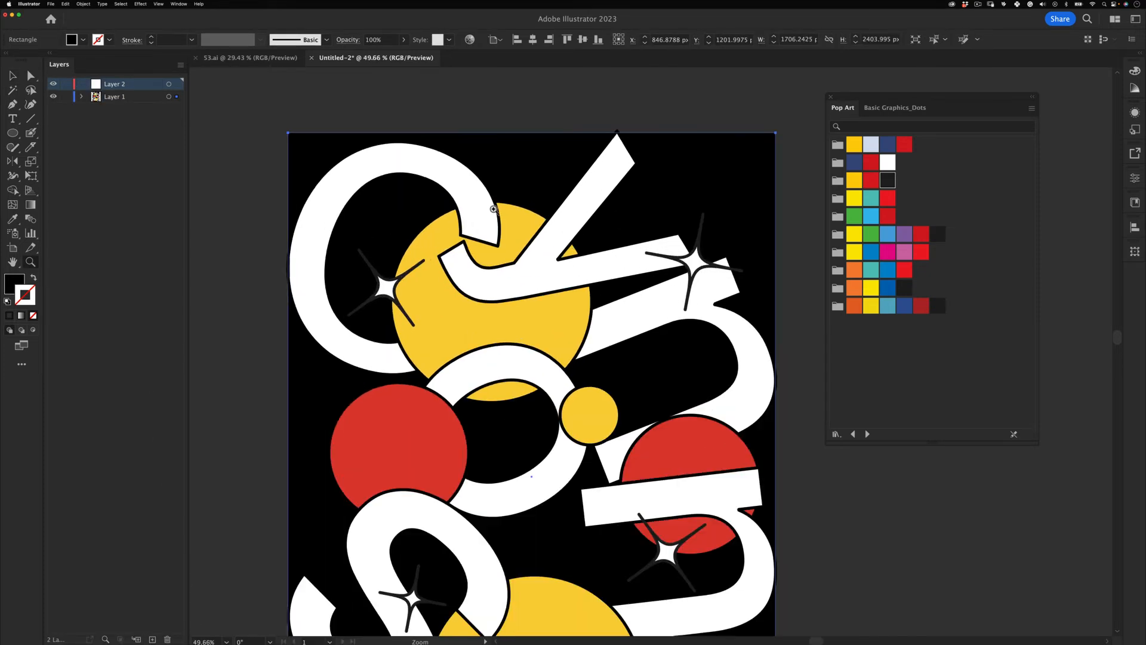
- Lock Layer 1 and paint two black Blob Brush highlights along the upper-left and right edges of the upper yellow circle
{"action": "key", "text": "shift+b"}
{"action": "left_click", "coordinate": [65, 97]}
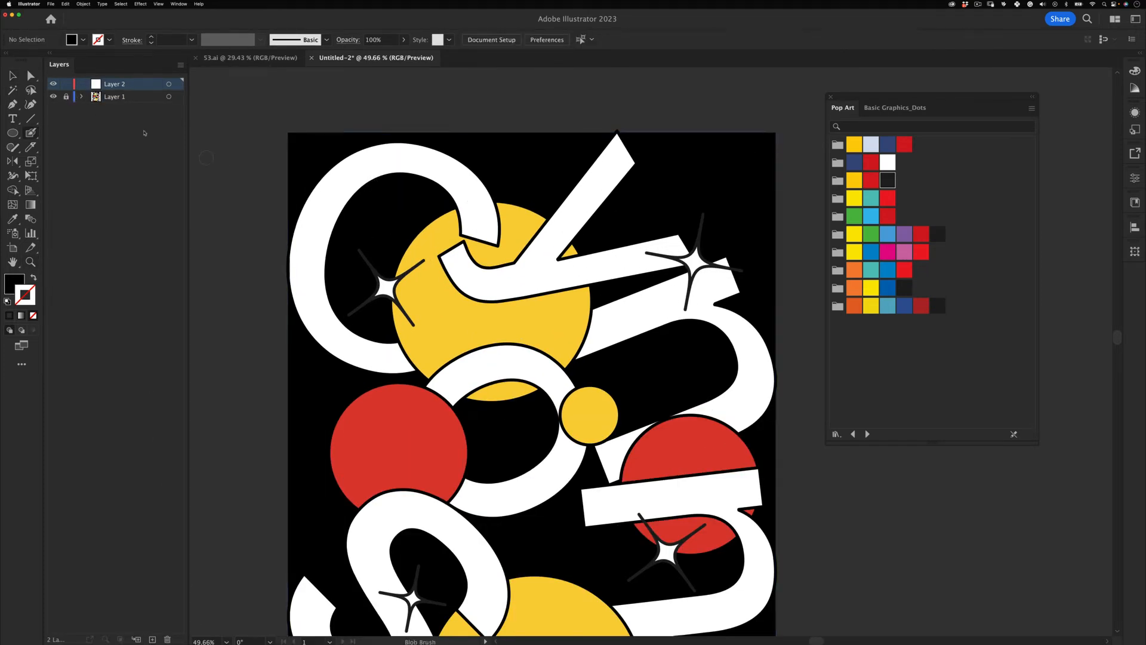
{"action": "left_click_drag", "start_coordinate": [428, 237], "coordinate": [439, 232]}
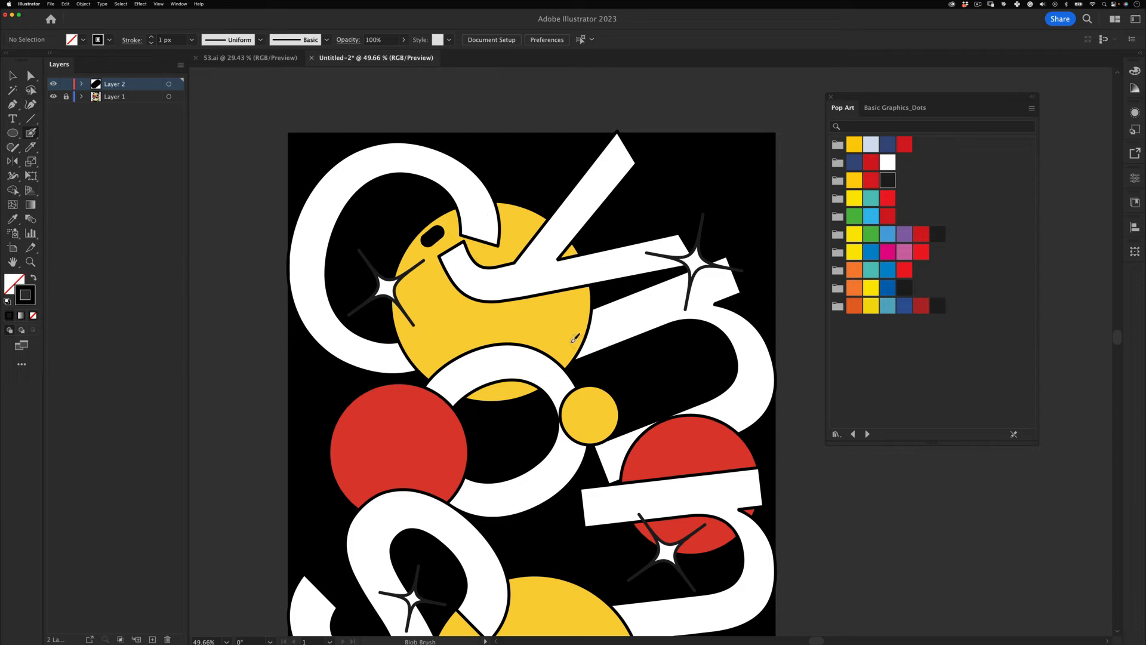
{"action": "mouse_move", "coordinate": [565, 351]}
{"action": "left_mouse_down"}
{"action": "mouse_move", "coordinate": [584, 300]}
{"action": "mouse_move", "coordinate": [569, 343]}
{"action": "mouse_move", "coordinate": [583, 295]}
{"action": "mouse_move", "coordinate": [554, 180]}
{"action": "left_mouse_up"}
{"action": "key", "text": "super+z"}
{"action": "key", "text": "super+z"}
- Paint a long curved highlight on the left side of the left red circle and a short one at its lower right
{"action": "key", "text": "space"}
{"action": "left_click_drag", "start_coordinate": [344, 292], "coordinate": [350, 348]}
{"action": "key", "text": "super+z"}
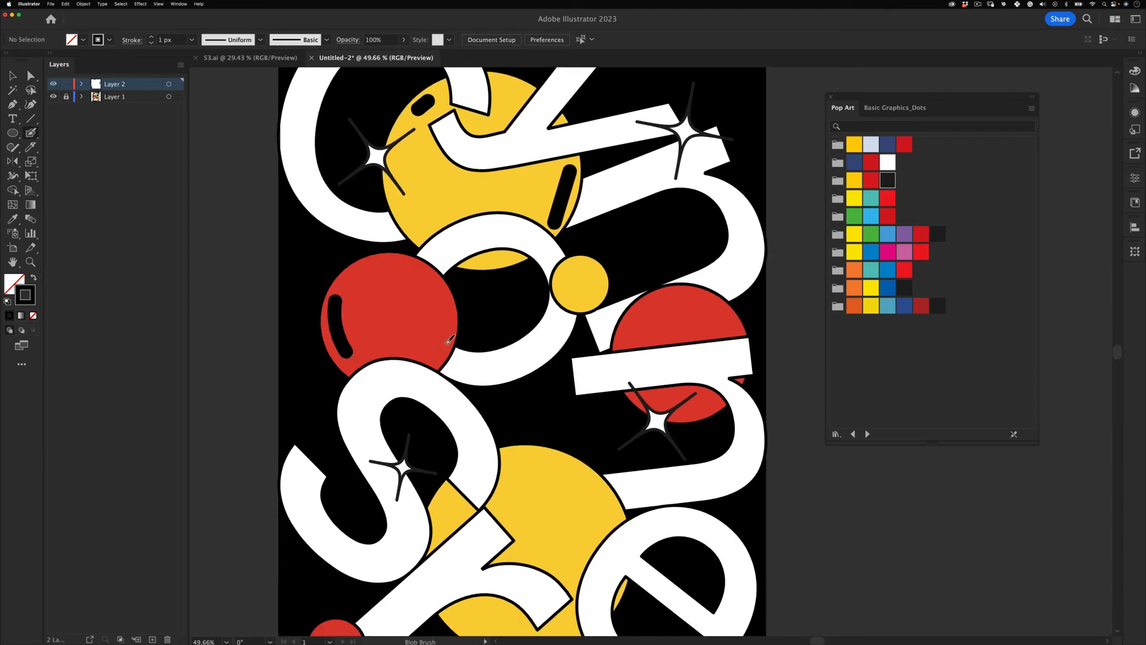
{"action": "left_click_drag", "start_coordinate": [439, 351], "coordinate": [444, 339]}
- Paint a curved highlight along the upper-right edge of the right red circle and a short one near its bottom
{"action": "key", "text": "super+space"}
{"action": "mouse_move", "coordinate": [512, 290]}
{"action": "left_mouse_down"}
{"action": "mouse_move", "coordinate": [422, 354]}
{"action": "mouse_move", "coordinate": [485, 306]}
{"action": "mouse_move", "coordinate": [485, 258]}
{"action": "left_mouse_up"}
{"action": "key", "text": "space"}
{"action": "left_click_drag", "start_coordinate": [600, 264], "coordinate": [526, 158]}
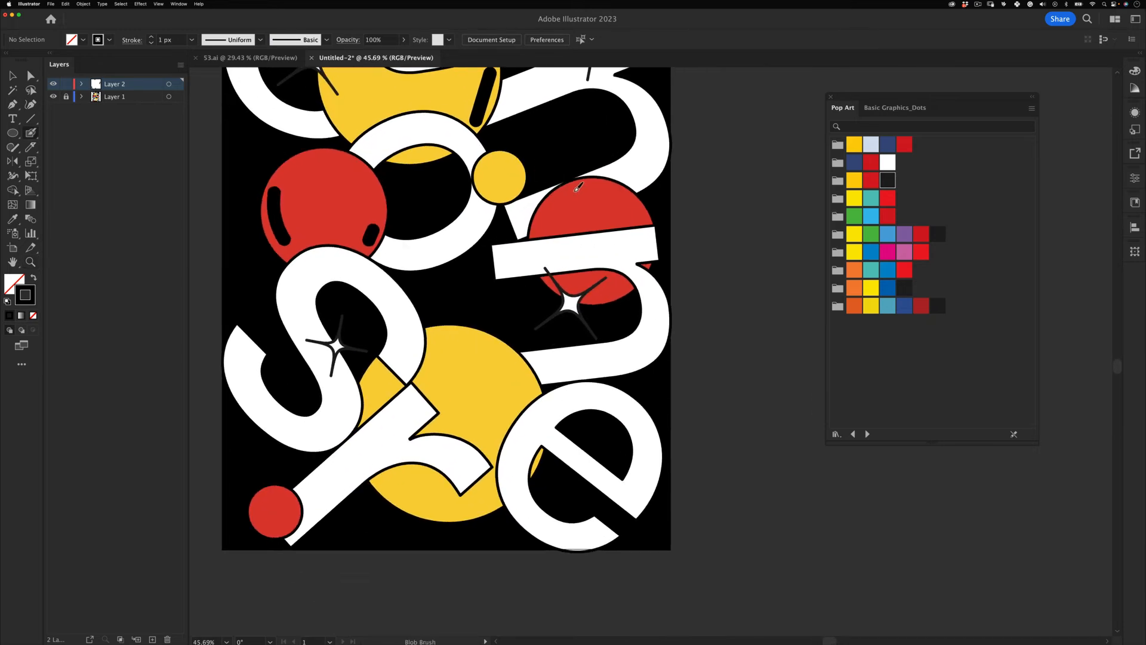
{"action": "key", "text": "b"}
{"action": "key", "text": "shift+b"}
{"action": "left_click", "coordinate": [590, 191]}
{"action": "key", "text": "v"}
{"action": "key", "text": "super+z"}
{"action": "left_click_drag", "start_coordinate": [591, 189], "coordinate": [626, 203]}
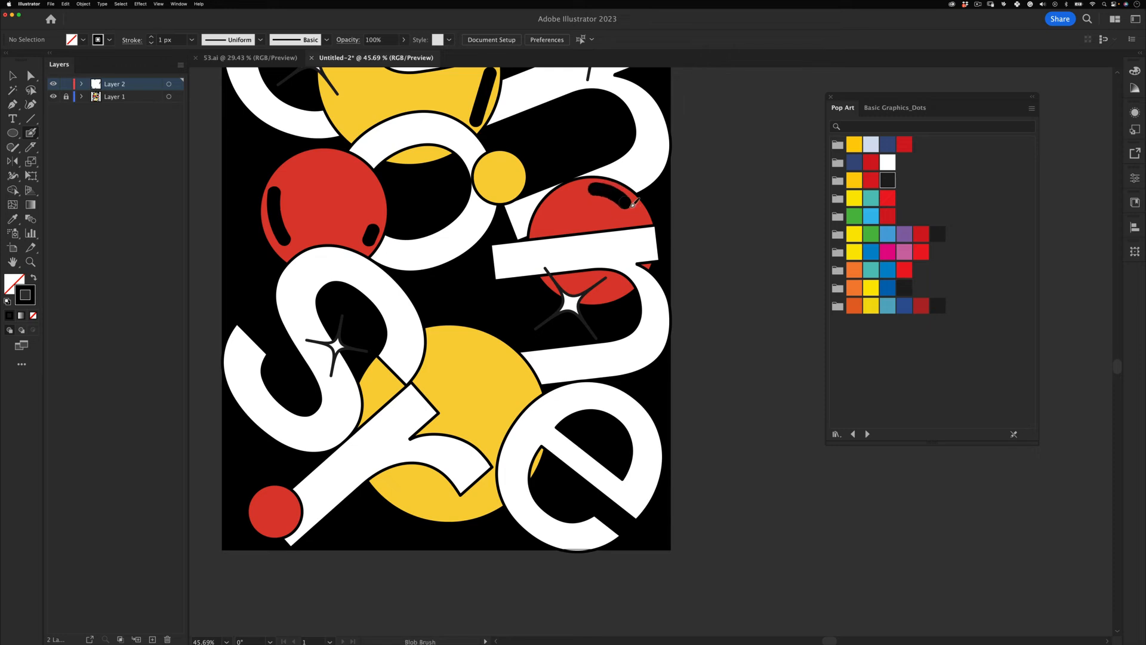
{"action": "left_click", "coordinate": [614, 290]}
- Paint curved highlights along the upper-right and lower-left edges of the large lower yellow circle
{"action": "left_click_drag", "start_coordinate": [477, 339], "coordinate": [512, 376]}
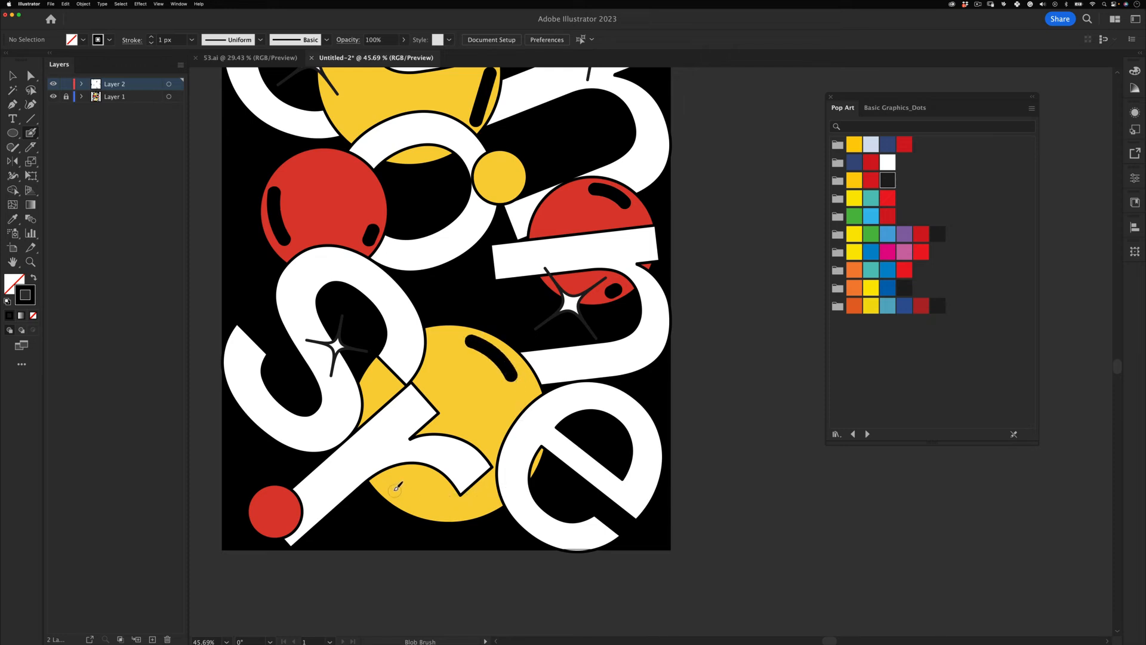
{"action": "left_click_drag", "start_coordinate": [395, 490], "coordinate": [433, 506]}
{"action": "key", "text": "z"}
{"action": "mouse_move", "coordinate": [494, 433]}
{"action": "left_mouse_down"}
{"action": "mouse_move", "coordinate": [416, 433]}
{"action": "mouse_move", "coordinate": [456, 434]}
{"action": "mouse_move", "coordinate": [496, 488]}
{"action": "left_mouse_up"}
{"action": "left_click_drag", "start_coordinate": [486, 333], "coordinate": [525, 316]}
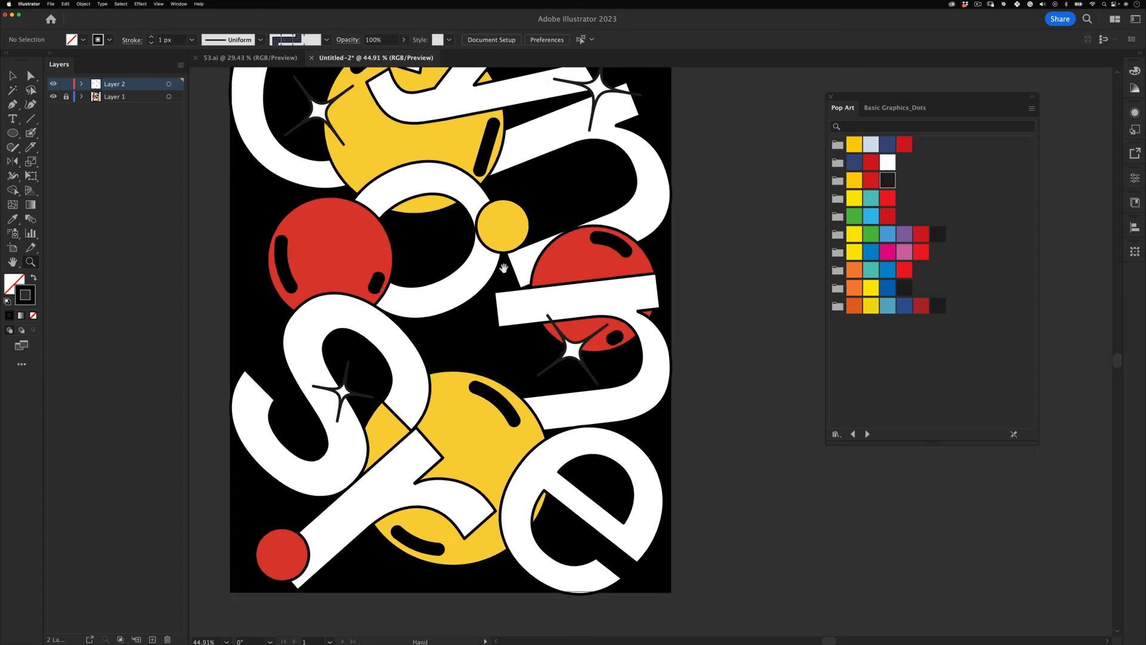
{"action": "left_click_drag", "start_coordinate": [503, 268], "coordinate": [562, 331]}
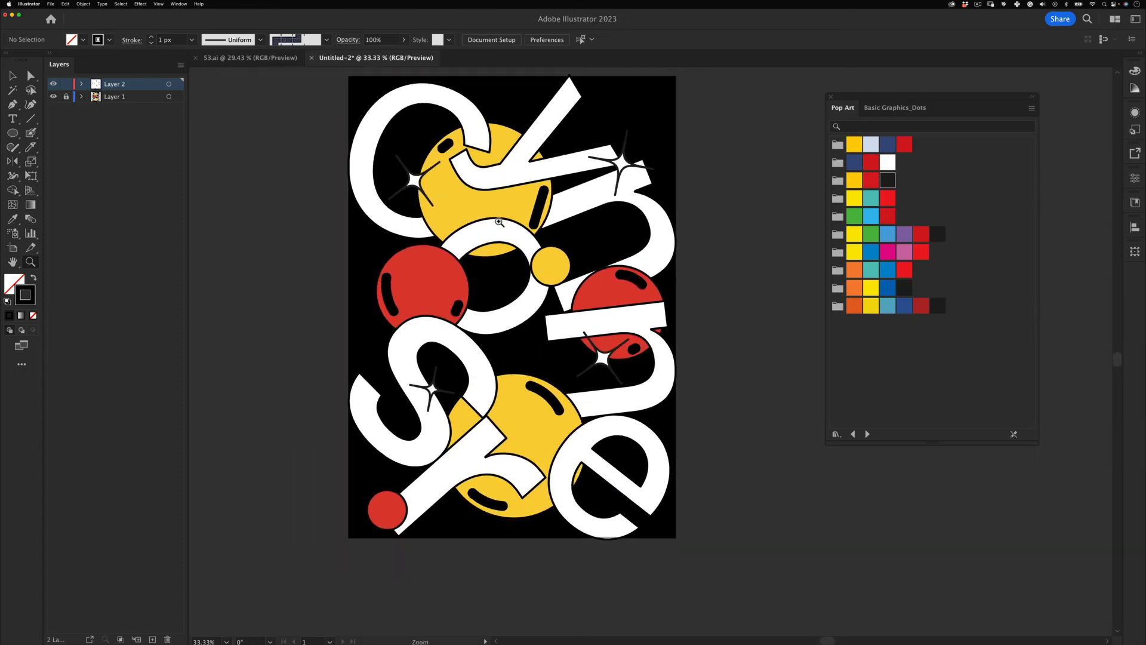
- Set the Blob Brush size to 25 pt
{"action": "left_click_drag", "start_coordinate": [404, 179], "coordinate": [452, 169]}
{"action": "left_click_drag", "start_coordinate": [431, 210], "coordinate": [480, 172]}
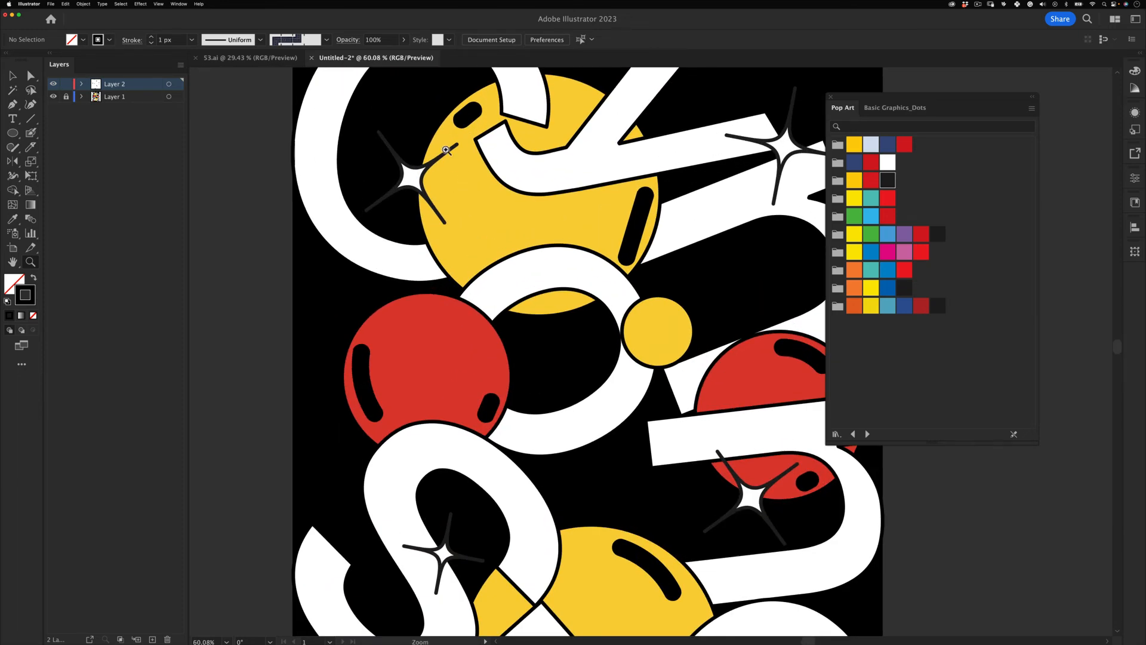
{"action": "double_click", "coordinate": [37, 133]}
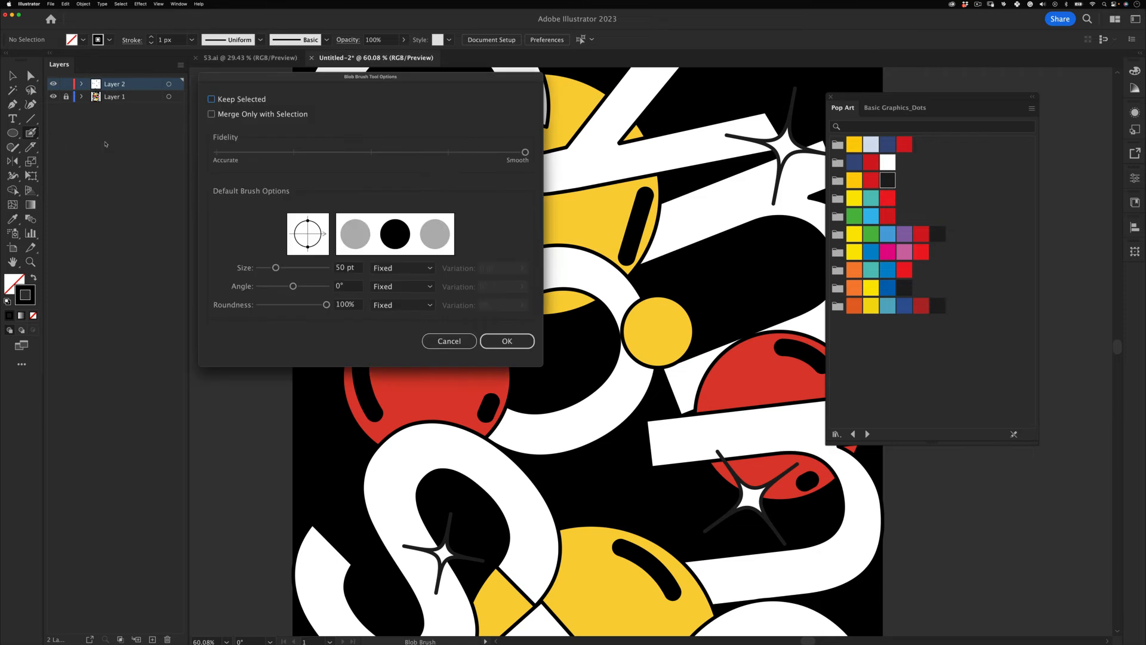
{"action": "left_click", "coordinate": [354, 269]}
{"action": "type", "text": "25"}
{"action": "key", "text": "Tab"}
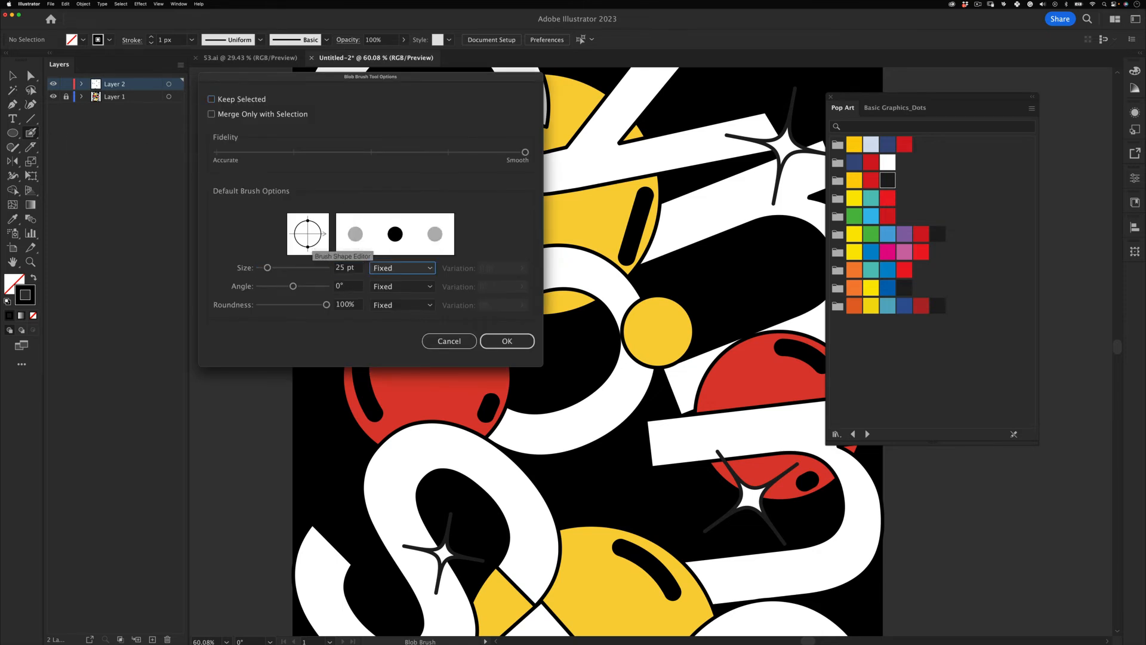
{"action": "key", "text": "Return"}
- Paint an L-shaped highlight inside the upper end of the letter C, undoing the unwanted strokes
{"action": "key", "text": "z"}
{"action": "left_click_drag", "start_coordinate": [522, 138], "coordinate": [512, 270]}
{"action": "mouse_move", "coordinate": [525, 228]}
{"action": "left_mouse_down"}
{"action": "mouse_move", "coordinate": [562, 204]}
{"action": "mouse_move", "coordinate": [550, 212]}
{"action": "left_mouse_up"}
{"action": "key", "text": "b"}
{"action": "key", "text": "z"}
{"action": "key", "text": "shift+b"}
{"action": "mouse_move", "coordinate": [509, 253]}
{"action": "left_mouse_down"}
{"action": "mouse_move", "coordinate": [535, 252]}
{"action": "mouse_move", "coordinate": [541, 212]}
{"action": "left_mouse_up"}
{"action": "key", "text": "cmd+z"}
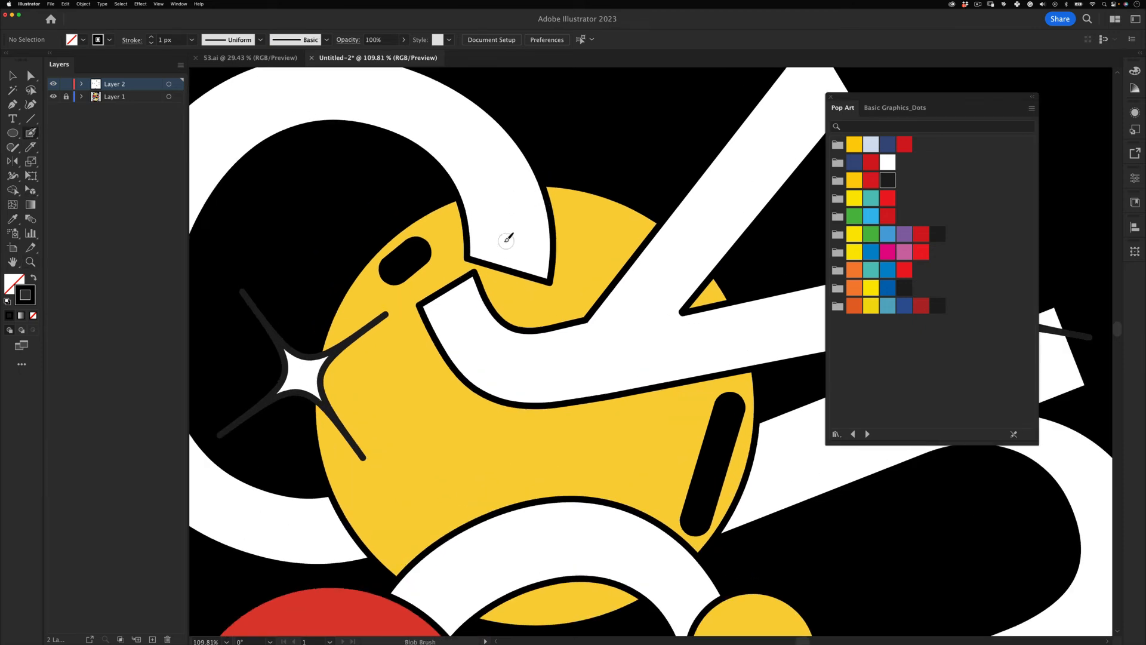
{"action": "mouse_move", "coordinate": [484, 246]}
{"action": "left_mouse_down"}
{"action": "mouse_move", "coordinate": [537, 253]}
{"action": "mouse_move", "coordinate": [530, 181]}
{"action": "mouse_move", "coordinate": [362, 327]}
{"action": "mouse_move", "coordinate": [526, 198]}
{"action": "mouse_move", "coordinate": [570, 192]}
{"action": "mouse_move", "coordinate": [533, 157]}
{"action": "left_mouse_up"}
{"action": "key", "text": "super+z"}
- Paint a short highlight along the lower curve of the letter C
{"action": "key", "text": "z"}
{"action": "key", "text": "shift+b"}
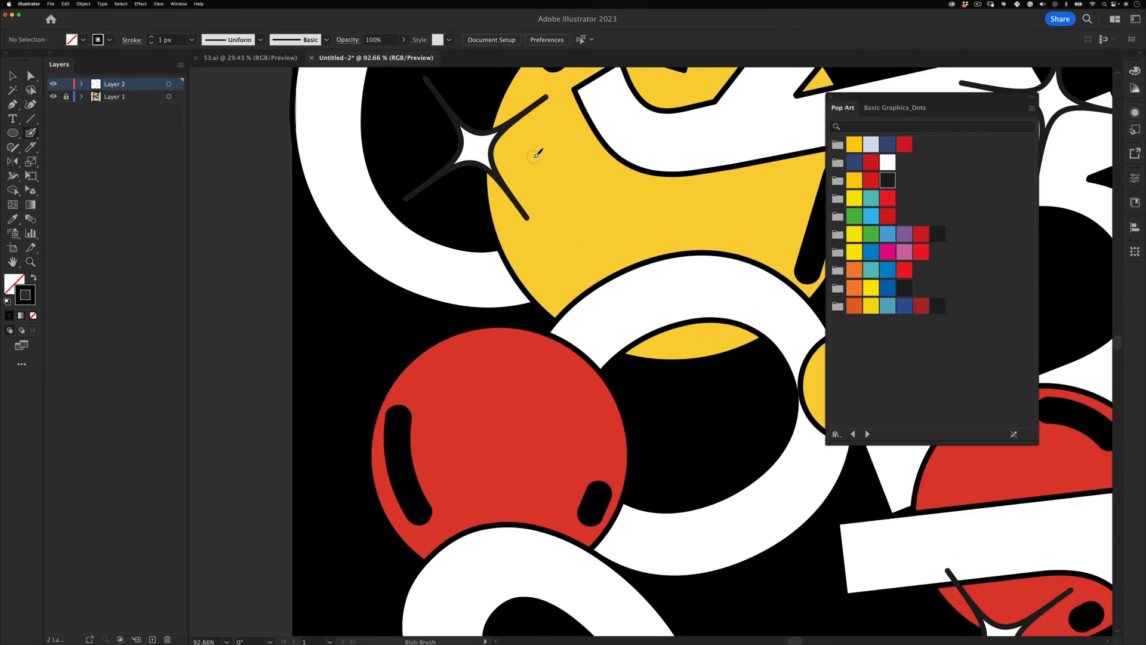
{"action": "mouse_move", "coordinate": [469, 289]}
{"action": "left_mouse_down"}
{"action": "mouse_move", "coordinate": [460, 284]}
{"action": "mouse_move", "coordinate": [502, 292]}
{"action": "mouse_move", "coordinate": [397, 312]}
{"action": "left_mouse_up"}
- Try painting a long curved highlight along the hooked left end of the letter y and undo it
{"action": "key", "text": "z"}
{"action": "left_click_drag", "start_coordinate": [478, 263], "coordinate": [399, 248]}
{"action": "left_click_drag", "start_coordinate": [442, 181], "coordinate": [571, 134]}
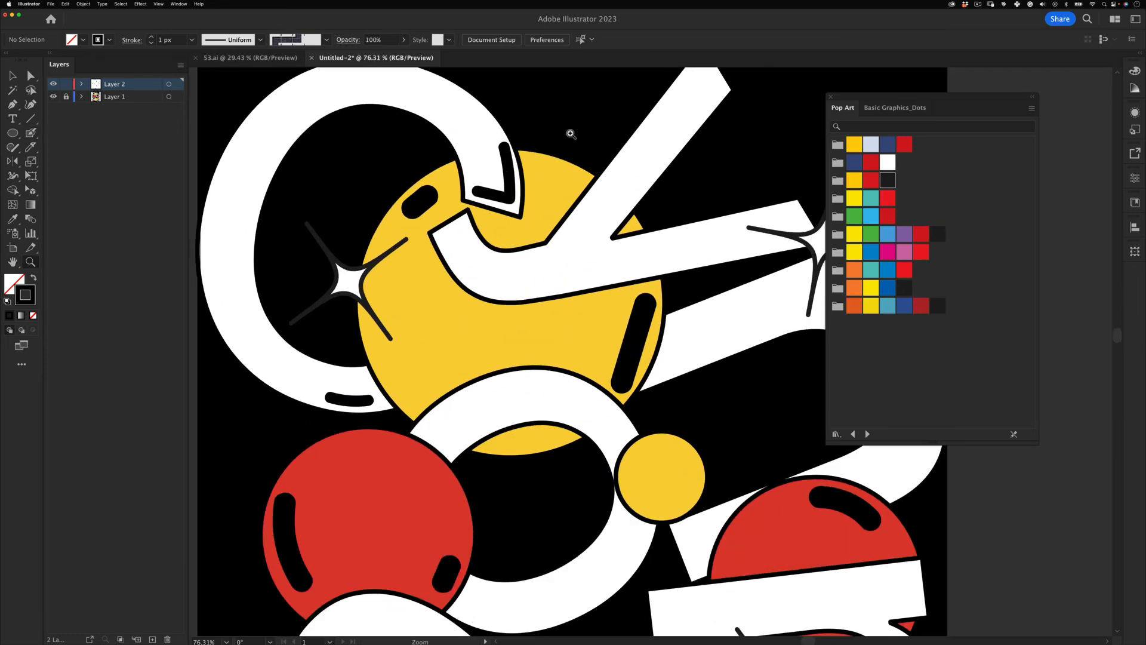
{"action": "key", "text": "shift+b"}
{"action": "mouse_move", "coordinate": [460, 228]}
{"action": "left_mouse_down"}
{"action": "mouse_move", "coordinate": [447, 240]}
{"action": "mouse_move", "coordinate": [458, 229]}
{"action": "mouse_move", "coordinate": [447, 238]}
{"action": "mouse_move", "coordinate": [496, 289]}
{"action": "left_mouse_up"}
{"action": "key", "text": "super+z"}
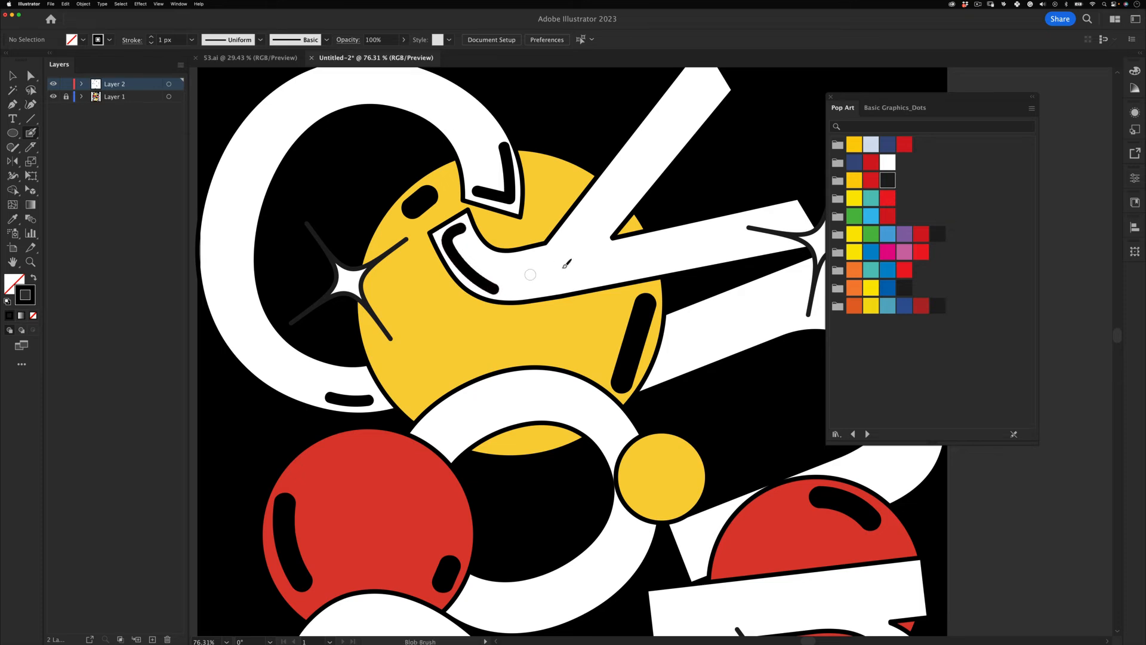
{"action": "key", "text": "space"}
{"action": "left_click_drag", "start_coordinate": [611, 246], "coordinate": [584, 239]}
{"action": "key", "text": "super+z"}
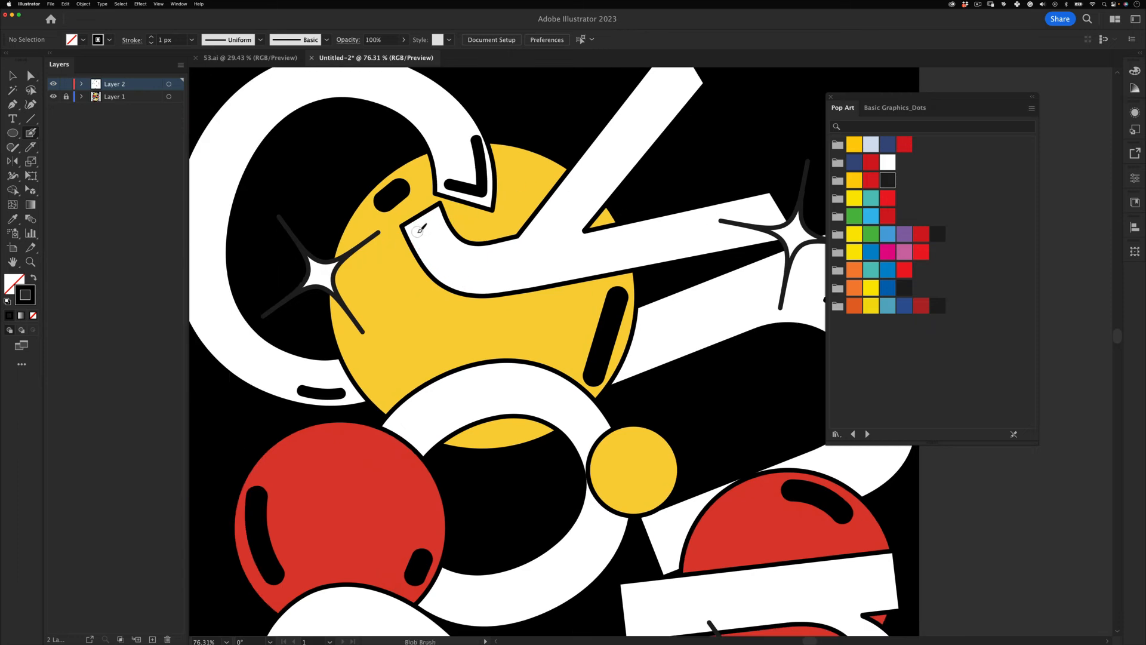
- Paint a short highlight in the hooked left end of the y and a chevron highlight in its upper tip
{"action": "mouse_move", "coordinate": [435, 214]}
{"action": "left_mouse_down"}
{"action": "mouse_move", "coordinate": [356, 337]}
{"action": "mouse_move", "coordinate": [499, 193]}
{"action": "left_mouse_up"}
{"action": "key", "text": "super+space"}
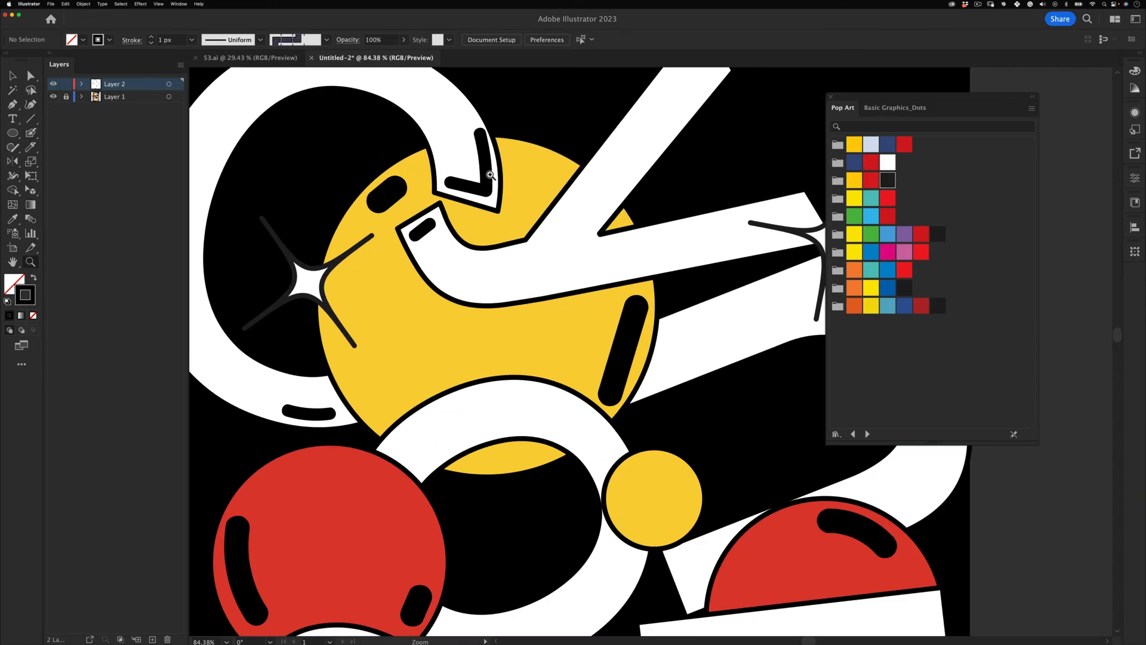
{"action": "key", "text": "space"}
{"action": "mouse_move", "coordinate": [587, 230]}
{"action": "left_mouse_down"}
{"action": "mouse_move", "coordinate": [429, 353]}
{"action": "mouse_move", "coordinate": [430, 385]}
{"action": "left_mouse_up"}
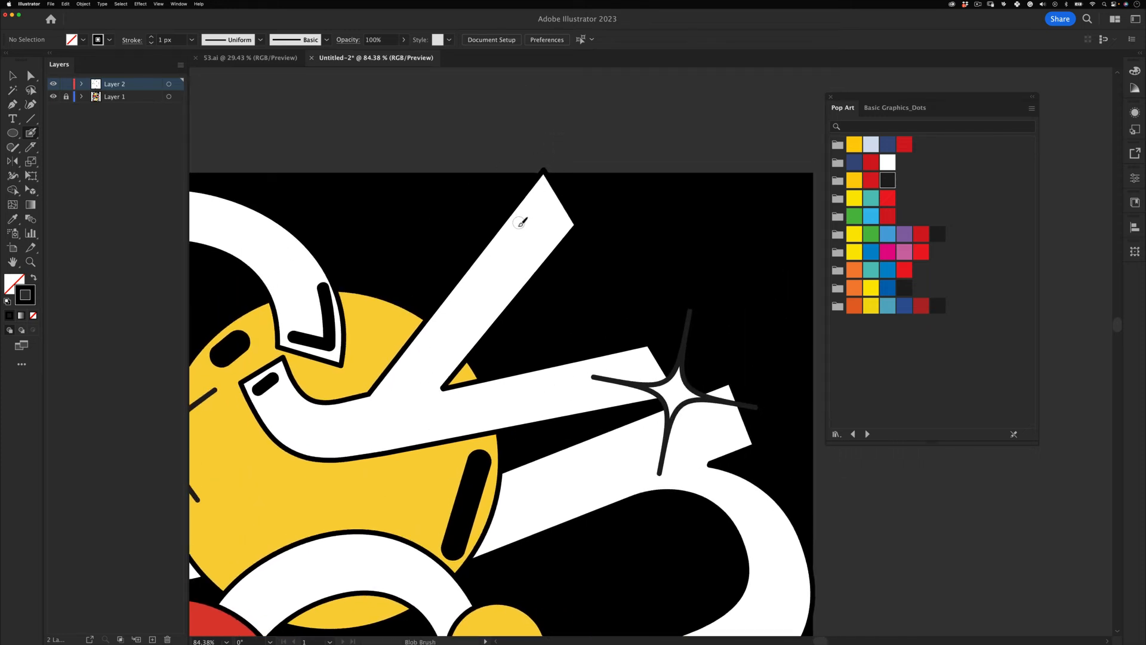
{"action": "mouse_move", "coordinate": [514, 232]}
{"action": "left_mouse_down"}
{"action": "mouse_move", "coordinate": [545, 194]}
{"action": "mouse_move", "coordinate": [560, 219]}
{"action": "mouse_move", "coordinate": [446, 292]}
{"action": "mouse_move", "coordinate": [560, 127]}
{"action": "left_mouse_up"}
{"action": "key", "text": "super+z"}
{"action": "key", "text": "super+space"}
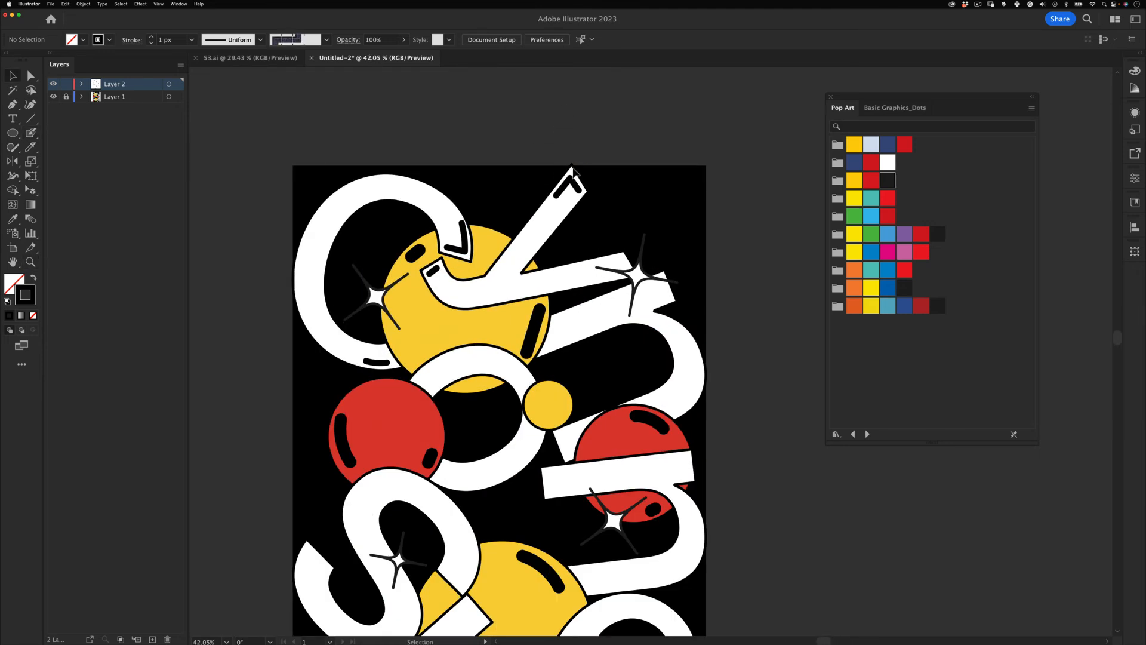
- Unlock Layer 1 and adjust the upper tip of the letter y at the poster's top edge
{"action": "key", "text": "super+space"}
{"action": "left_click_drag", "start_coordinate": [571, 171], "coordinate": [566, 106]}
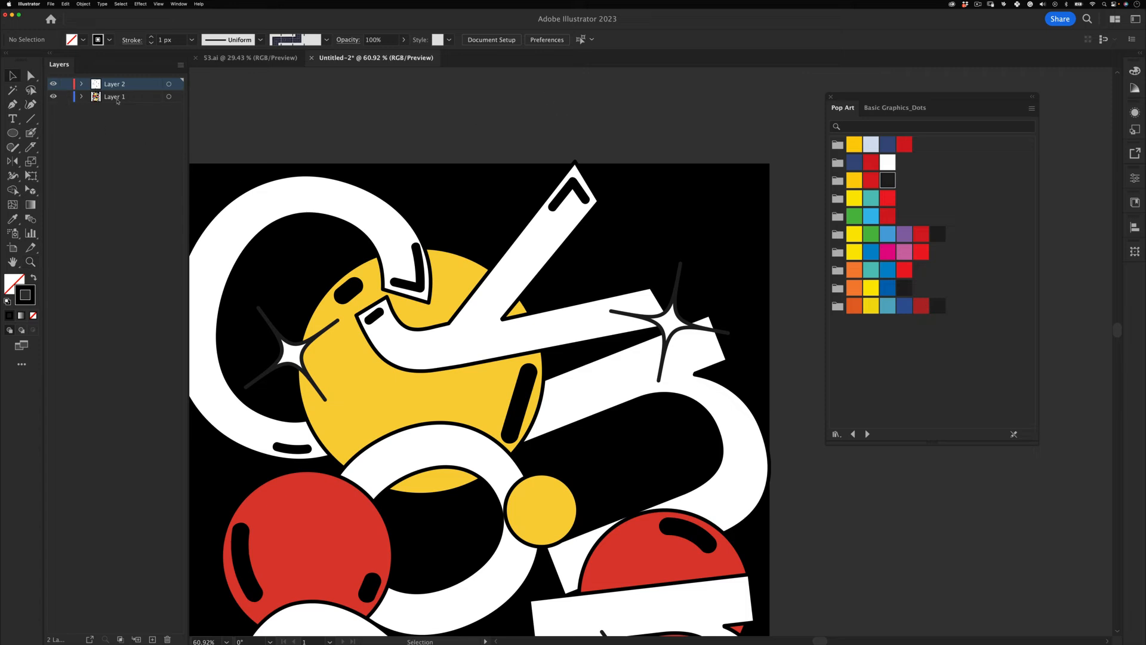
{"action": "left_click", "coordinate": [574, 166]}
{"action": "left_click_drag", "start_coordinate": [574, 165], "coordinate": [551, 138]}
{"action": "left_click", "coordinate": [578, 133]}
- Paint short highlights on the upper left and lower right of the o, and an arc with a dot in the small yellow circle
{"action": "key", "text": "super+space"}
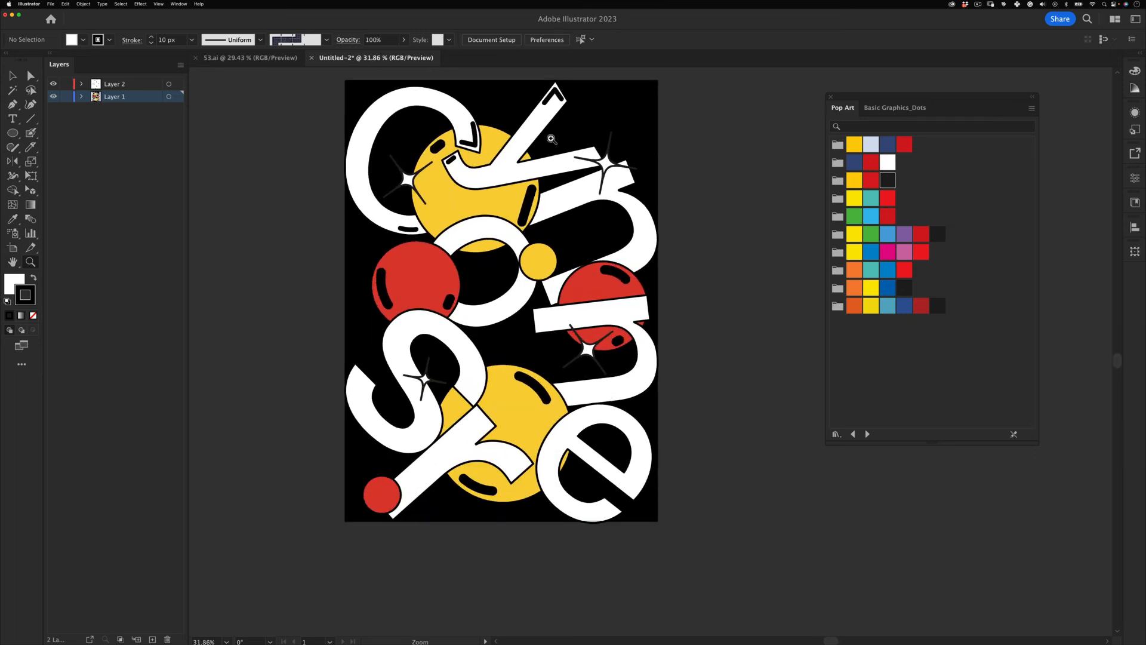
{"action": "key", "text": "super+space"}
{"action": "mouse_move", "coordinate": [529, 188]}
{"action": "left_mouse_down"}
{"action": "mouse_move", "coordinate": [601, 146]}
{"action": "mouse_move", "coordinate": [591, 129]}
{"action": "left_mouse_up"}
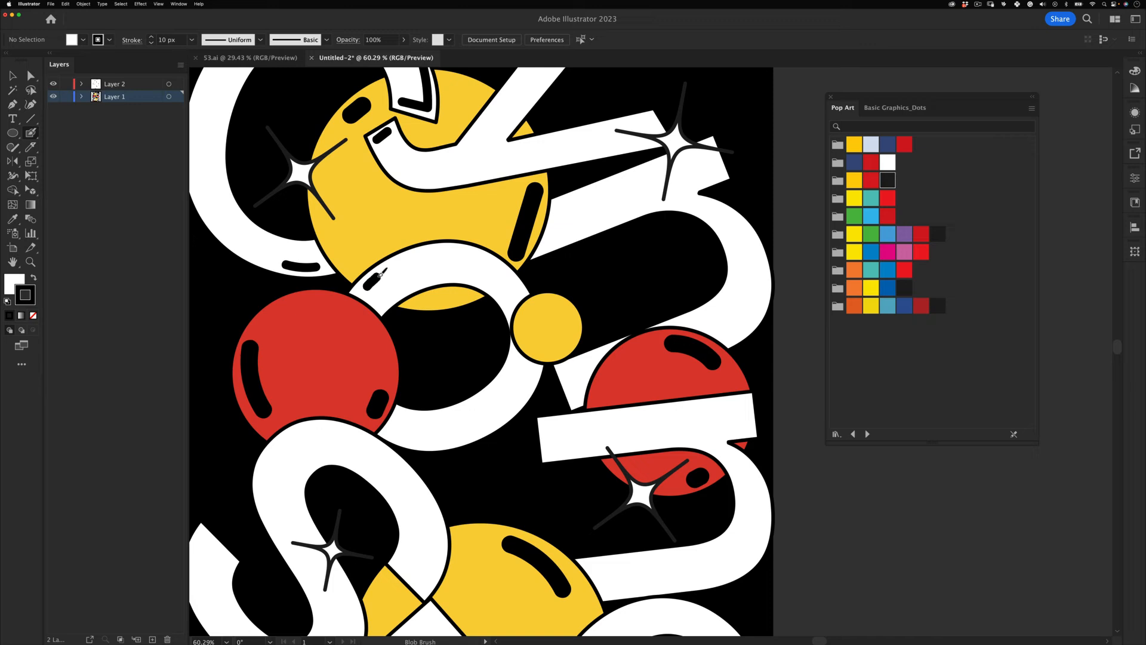
{"action": "left_click_drag", "start_coordinate": [379, 276], "coordinate": [382, 274]}
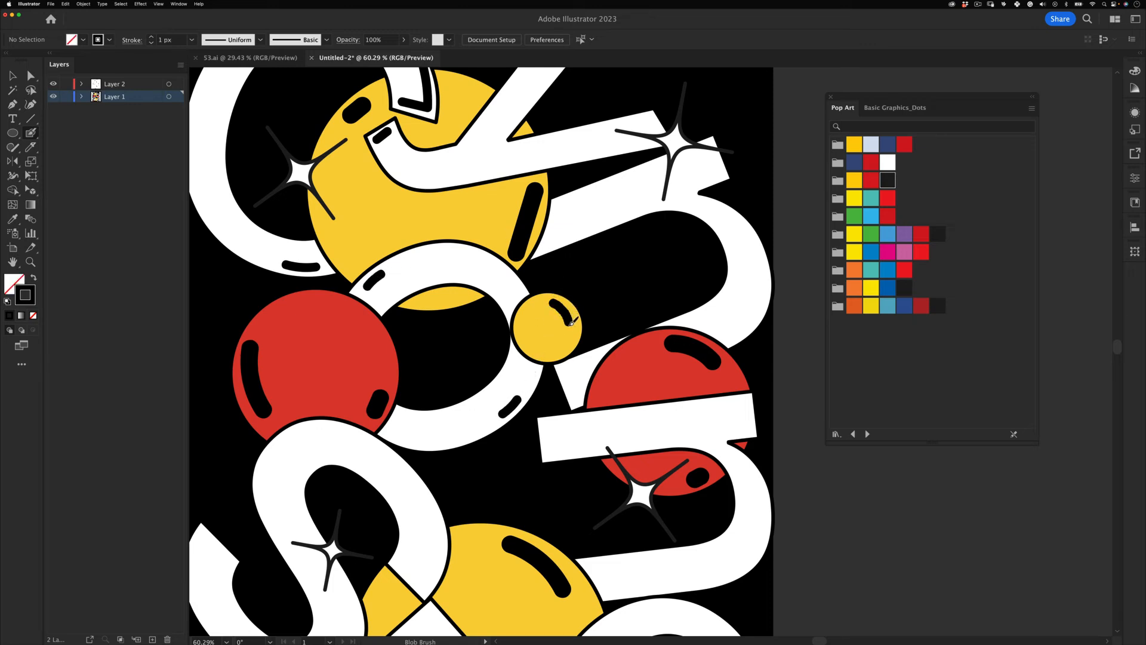
{"action": "left_click", "coordinate": [562, 345]}
- Paint a curved highlight along the outer bend of the letter n
{"action": "key", "text": "super+space"}
{"action": "left_click_drag", "start_coordinate": [568, 335], "coordinate": [471, 335]}
{"action": "key", "text": "space"}
{"action": "left_click_drag", "start_coordinate": [575, 388], "coordinate": [532, 318]}
{"action": "left_click_drag", "start_coordinate": [462, 255], "coordinate": [539, 235]}
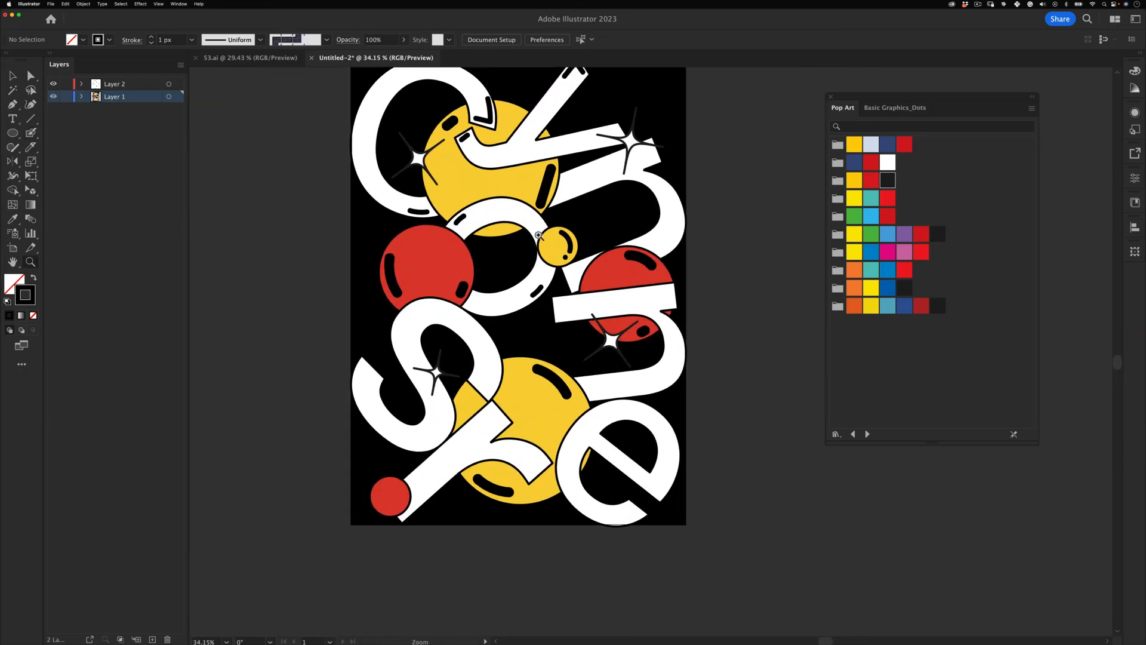
{"action": "key", "text": "space"}
{"action": "mouse_move", "coordinate": [646, 168]}
{"action": "left_mouse_down"}
{"action": "mouse_move", "coordinate": [582, 201]}
{"action": "mouse_move", "coordinate": [568, 193]}
{"action": "mouse_move", "coordinate": [593, 126]}
{"action": "left_mouse_up"}
{"action": "key", "text": "super+space"}
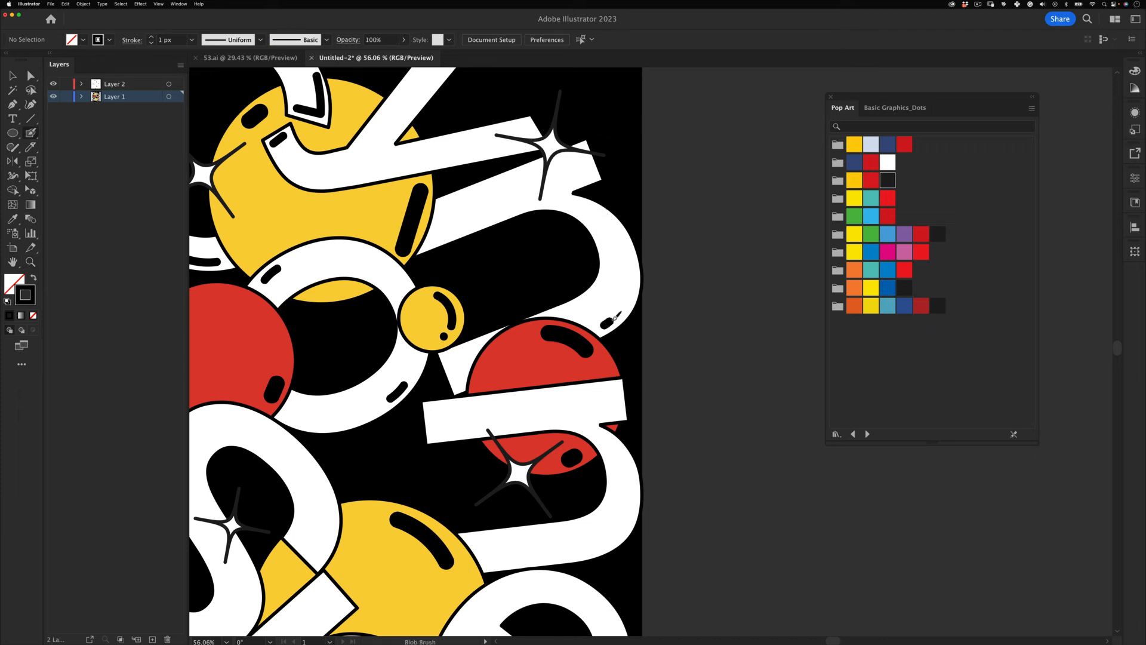
{"action": "mouse_move", "coordinate": [615, 319]}
{"action": "left_mouse_down"}
{"action": "mouse_move", "coordinate": [630, 278]}
{"action": "mouse_move", "coordinate": [625, 153]}
{"action": "left_mouse_up"}
- Paint line-and-dot highlights along the outer bend of the letter u and in the left end of its upper bar
{"action": "key", "text": "space"}
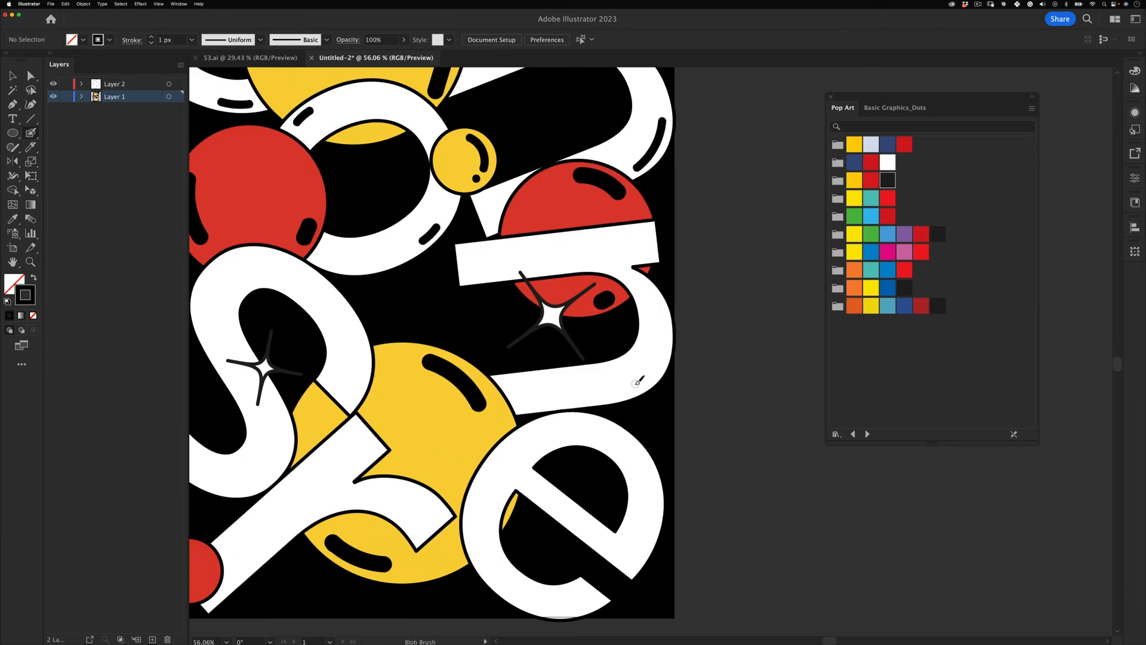
{"action": "key", "text": "v"}
{"action": "key", "text": "shift+b"}
{"action": "left_click_drag", "start_coordinate": [632, 391], "coordinate": [668, 334]}
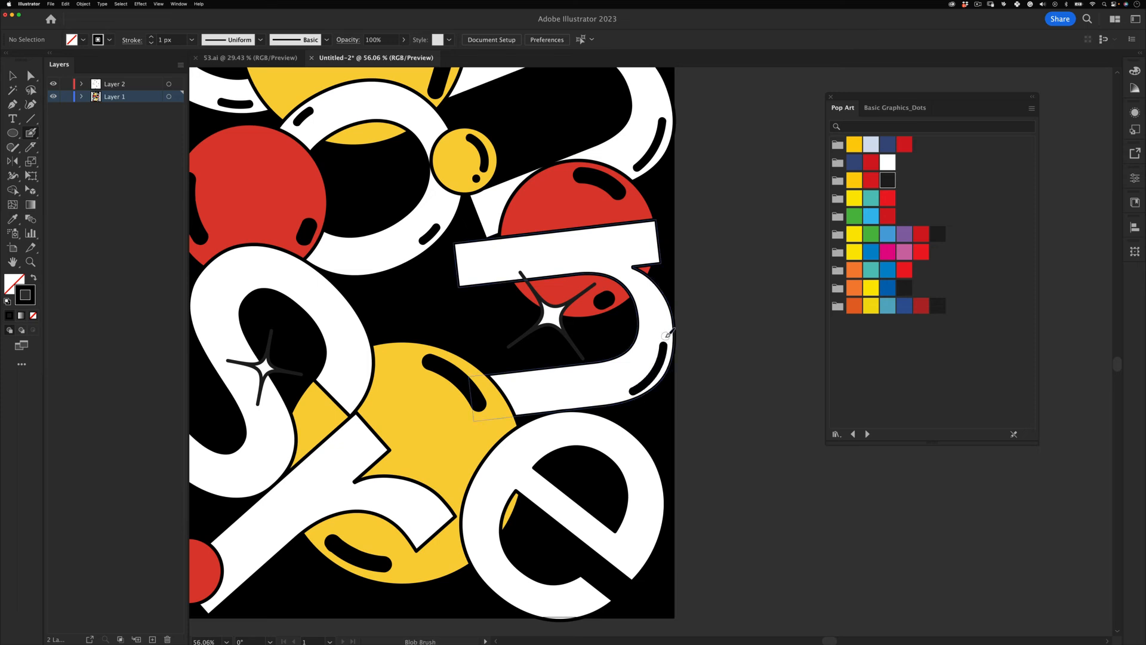
{"action": "scroll", "coordinate": [533, 197], "scroll_direction": "down", "scroll_amount": 3}
{"action": "scroll", "coordinate": [533, 197], "scroll_direction": "left", "scroll_amount": 4}
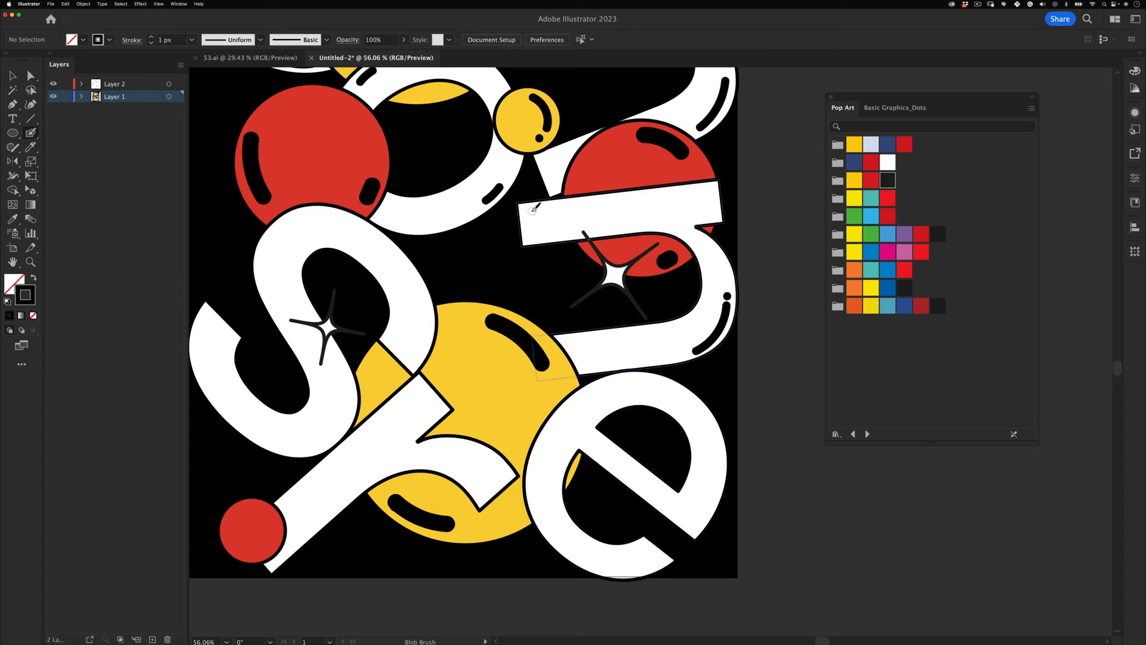
{"action": "left_click_drag", "start_coordinate": [533, 208], "coordinate": [583, 201]}
- Paint angled highlights in both ends of the letter s and a curved one along its upper-left bend
{"action": "key", "text": "super+space"}
{"action": "mouse_move", "coordinate": [591, 267]}
{"action": "left_mouse_down"}
{"action": "mouse_move", "coordinate": [526, 279]}
{"action": "mouse_move", "coordinate": [568, 282]}
{"action": "left_mouse_up"}
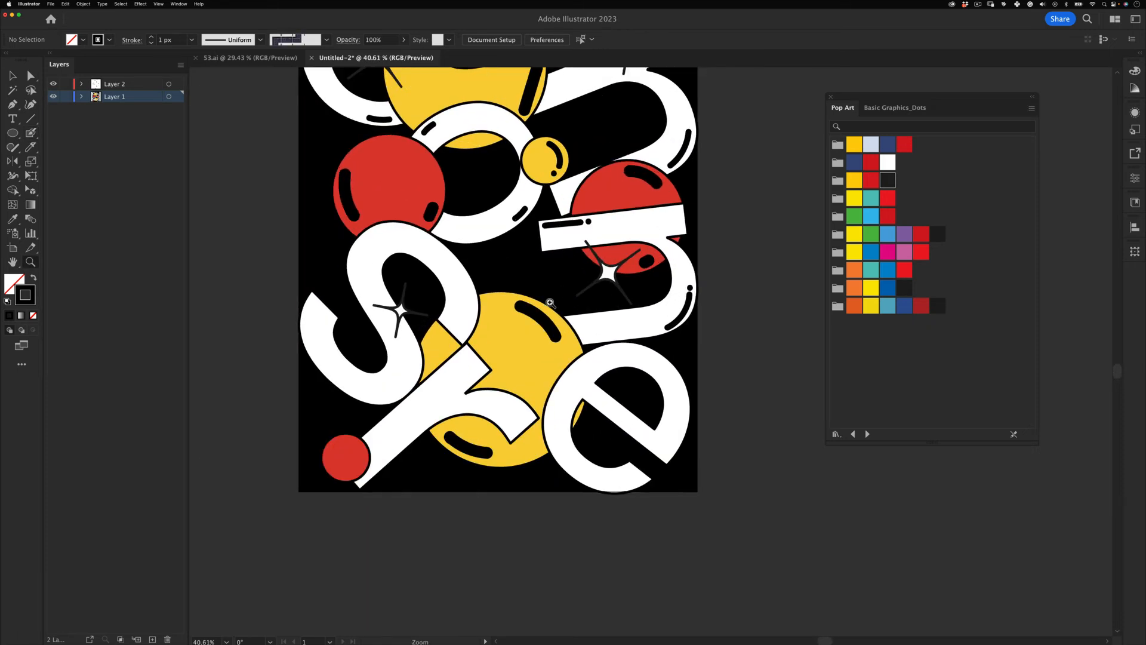
{"action": "key", "text": "space"}
{"action": "left_click_drag", "start_coordinate": [516, 253], "coordinate": [540, 215]}
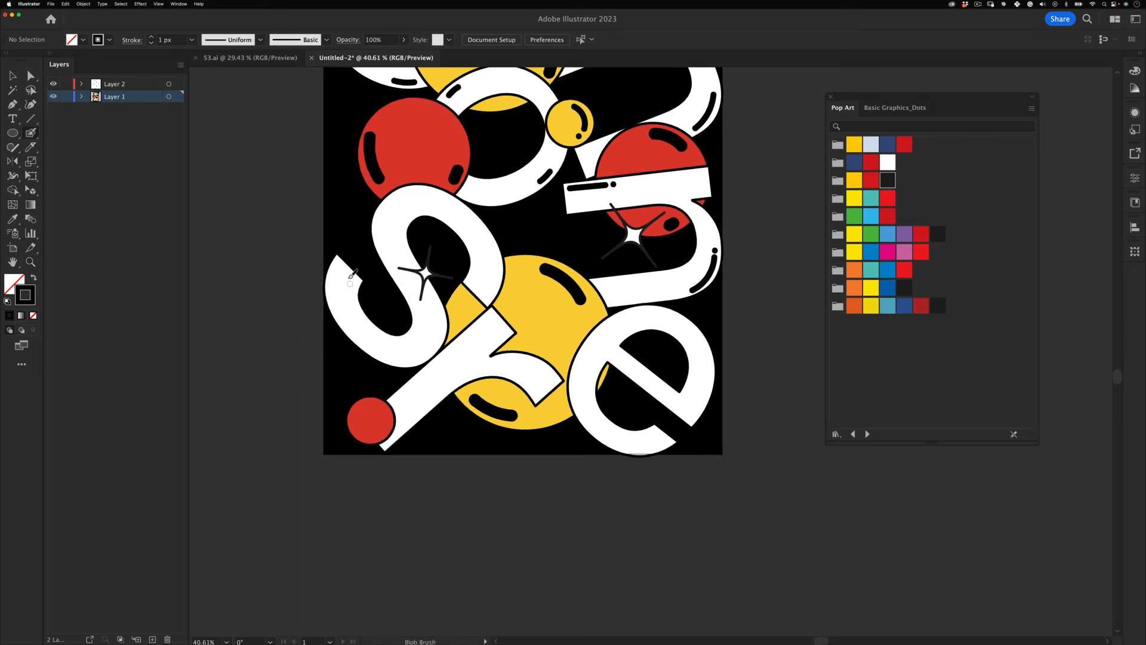
{"action": "mouse_move", "coordinate": [341, 263]}
{"action": "left_mouse_down"}
{"action": "mouse_move", "coordinate": [356, 275]}
{"action": "mouse_move", "coordinate": [351, 304]}
{"action": "left_mouse_up"}
{"action": "mouse_move", "coordinate": [471, 282]}
{"action": "left_mouse_down"}
{"action": "mouse_move", "coordinate": [483, 288]}
{"action": "mouse_move", "coordinate": [496, 270]}
{"action": "left_mouse_up"}
{"action": "left_click_drag", "start_coordinate": [383, 222], "coordinate": [389, 203]}
{"action": "key", "text": "z"}
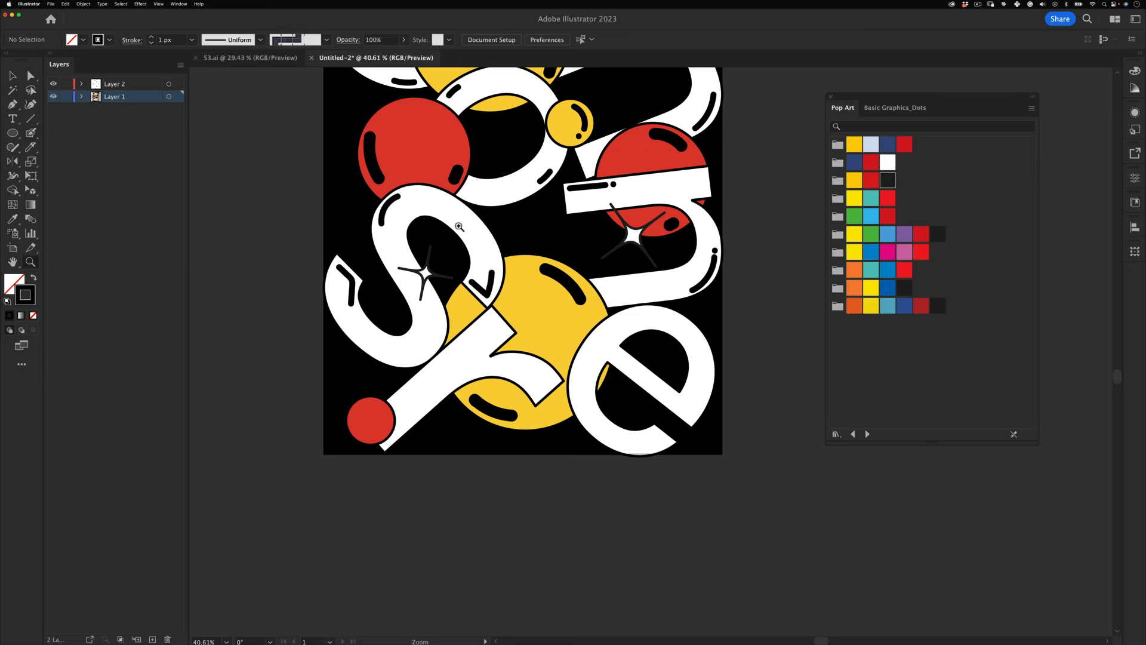
- Paint a chevron highlight in the upper end of the letter r's stem
{"action": "left_click_drag", "start_coordinate": [462, 224], "coordinate": [431, 281]}
{"action": "left_click_drag", "start_coordinate": [523, 229], "coordinate": [880, 76]}
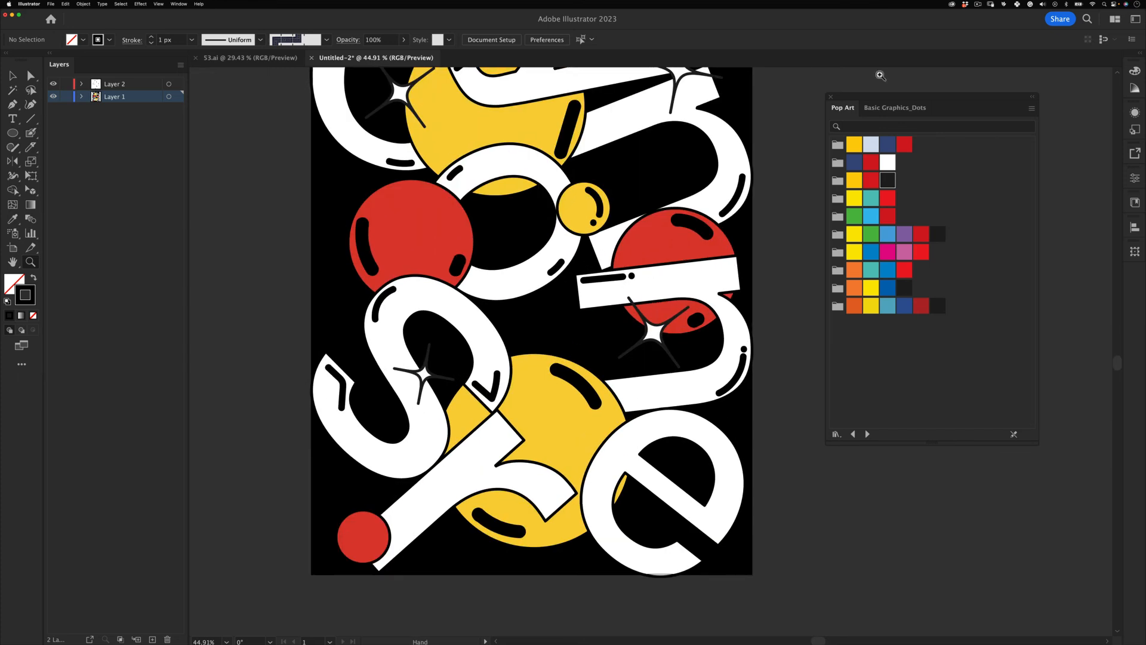
{"action": "left_click", "coordinate": [978, 3]}
{"action": "left_click_drag", "start_coordinate": [767, 214], "coordinate": [787, 209]}
{"action": "left_click_drag", "start_coordinate": [817, 117], "coordinate": [706, 249]}
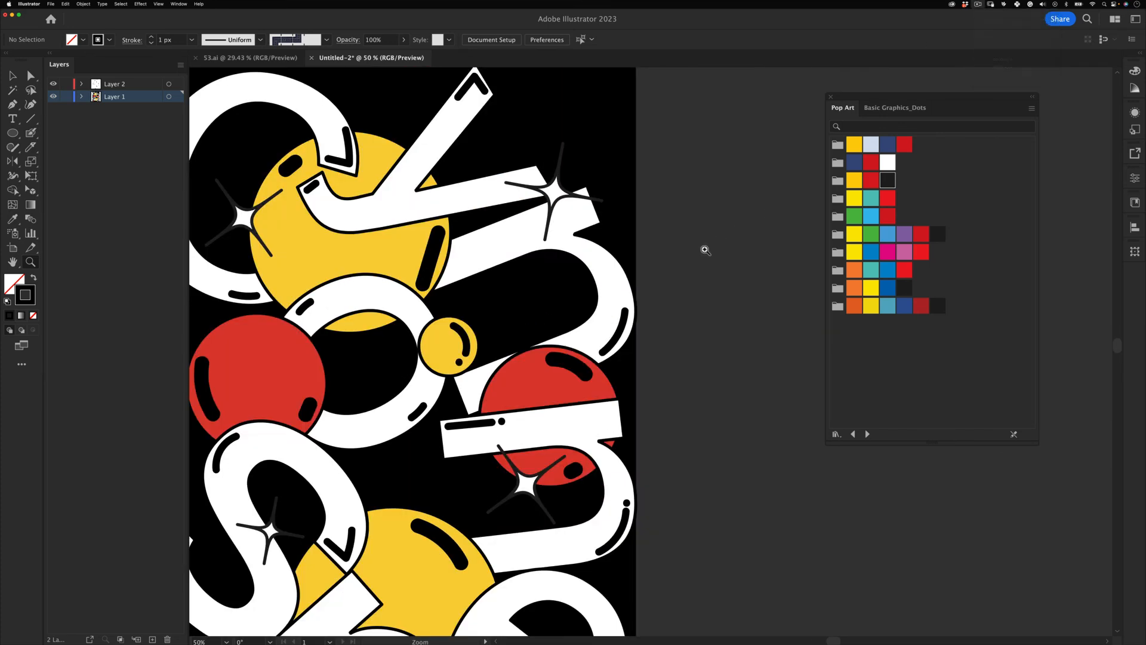
{"action": "left_click_drag", "start_coordinate": [559, 313], "coordinate": [512, 328]}
{"action": "left_click_drag", "start_coordinate": [442, 412], "coordinate": [510, 253]}
{"action": "left_click_drag", "start_coordinate": [510, 253], "coordinate": [555, 255]}
{"action": "left_click_drag", "start_coordinate": [505, 291], "coordinate": [481, 179]}
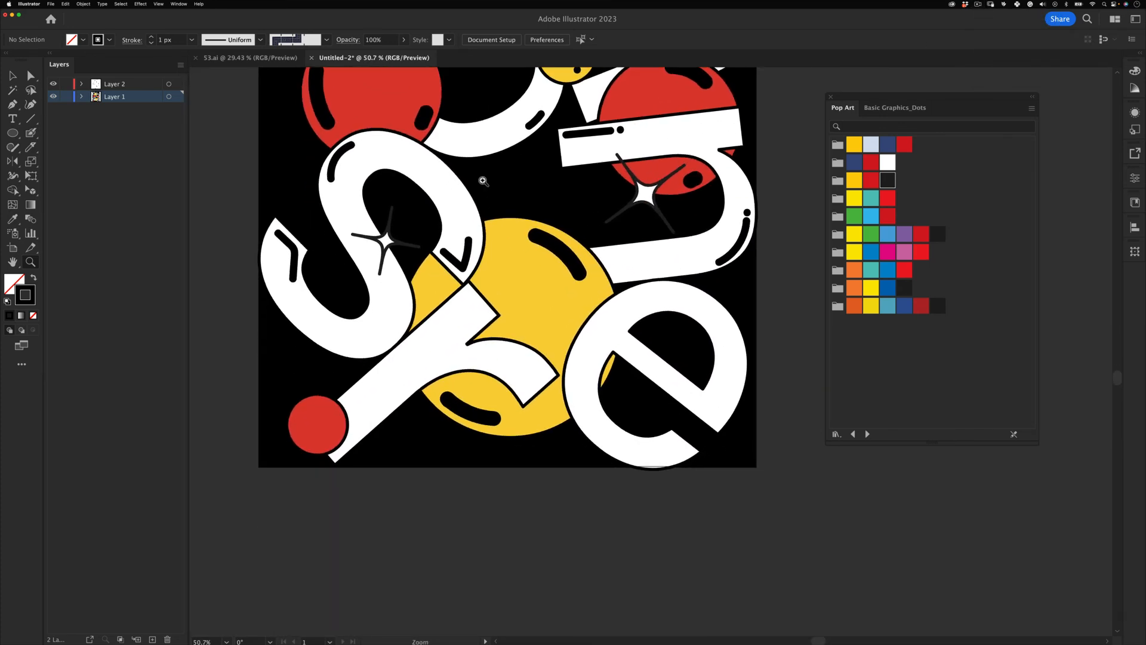
{"action": "mouse_move", "coordinate": [447, 319]}
{"action": "left_mouse_down"}
{"action": "mouse_move", "coordinate": [469, 294]}
{"action": "mouse_move", "coordinate": [476, 303]}
{"action": "left_mouse_up"}
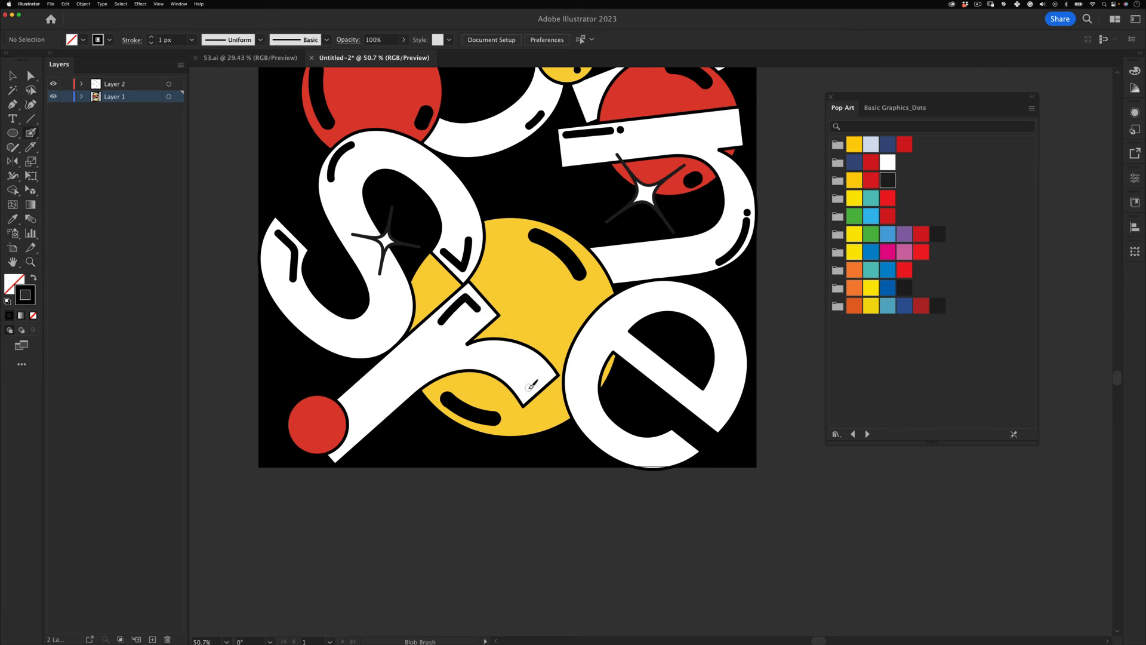
- Paint an angled highlight in the end of the letter r's arm and short highlights around the letter e
{"action": "mouse_move", "coordinate": [543, 375]}
{"action": "left_mouse_down"}
{"action": "mouse_move", "coordinate": [530, 362]}
{"action": "mouse_move", "coordinate": [406, 395]}
{"action": "mouse_move", "coordinate": [451, 370]}
{"action": "left_mouse_up"}
{"action": "mouse_move", "coordinate": [548, 336]}
{"action": "left_mouse_down"}
{"action": "mouse_move", "coordinate": [478, 359]}
{"action": "mouse_move", "coordinate": [564, 305]}
{"action": "mouse_move", "coordinate": [545, 325]}
{"action": "left_mouse_up"}
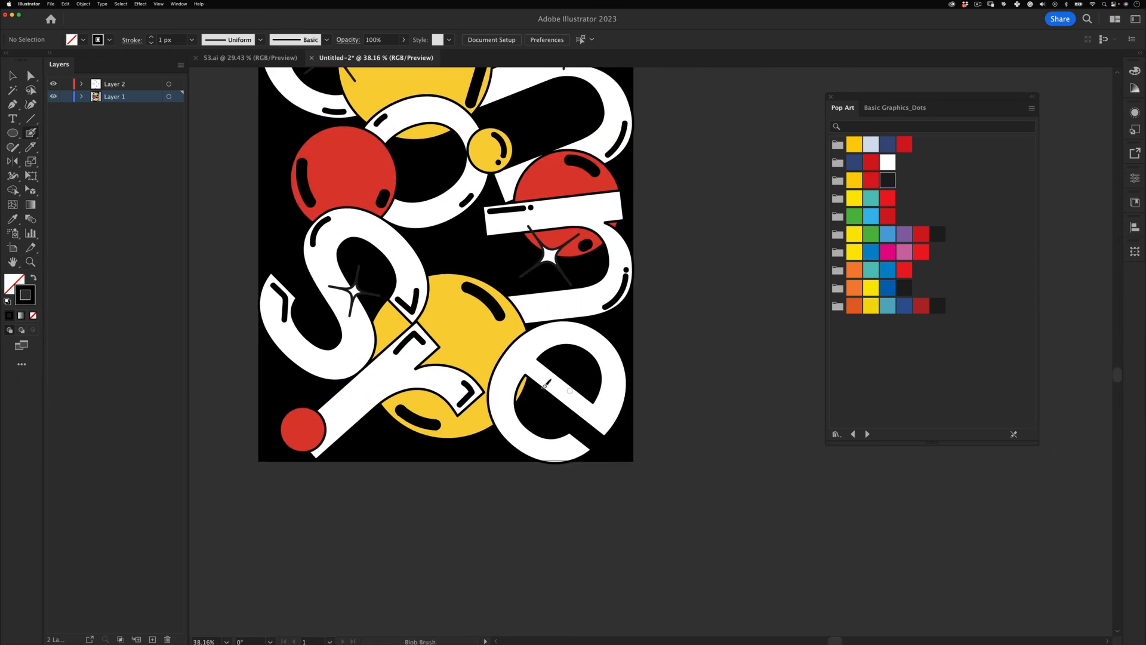
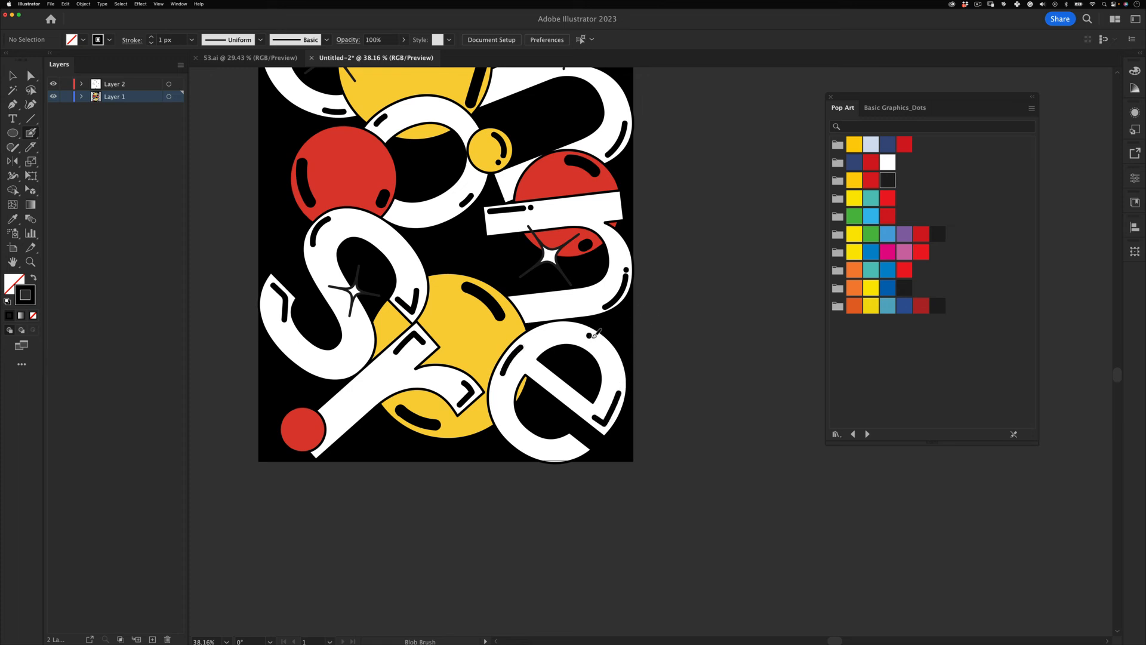
{"action": "mouse_move", "coordinate": [589, 335]}
{"action": "left_mouse_down"}
{"action": "mouse_move", "coordinate": [605, 348]}
{"action": "mouse_move", "coordinate": [520, 397]}
{"action": "mouse_move", "coordinate": [558, 361]}
{"action": "left_mouse_up"}
{"action": "left_click_drag", "start_coordinate": [503, 219], "coordinate": [601, 175]}
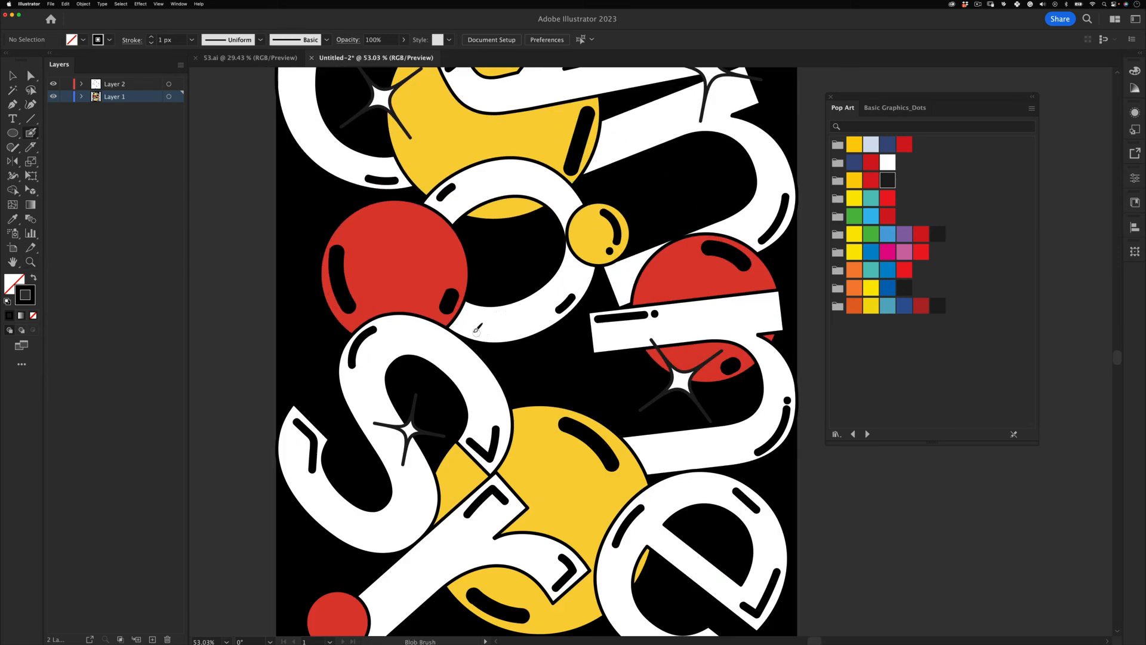
- Paint short highlights on the lower-left bend and at the top of the letter o
{"action": "left_click_drag", "start_coordinate": [461, 325], "coordinate": [482, 331]}
{"action": "mouse_move", "coordinate": [525, 168]}
{"action": "left_mouse_down"}
{"action": "mouse_move", "coordinate": [463, 144]}
{"action": "mouse_move", "coordinate": [478, 144]}
{"action": "mouse_move", "coordinate": [510, 235]}
{"action": "left_mouse_up"}
{"action": "left_click_drag", "start_coordinate": [463, 183], "coordinate": [484, 182]}
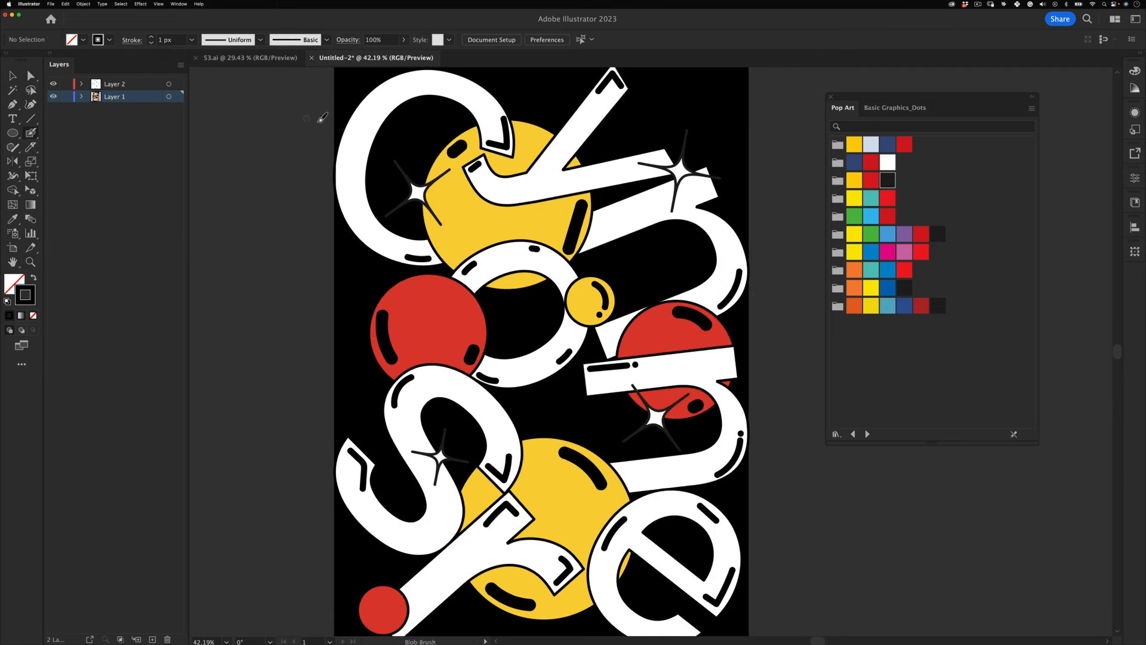
- Paint a curved highlight along the outer left bend of the letter C and a straight one in the n's stem
{"action": "left_click_drag", "start_coordinate": [345, 175], "coordinate": [350, 140]}
{"action": "key", "text": "super+space"}
{"action": "left_click_drag", "start_coordinate": [365, 178], "coordinate": [290, 236]}
{"action": "key", "text": "super+space"}
{"action": "left_click_drag", "start_coordinate": [517, 191], "coordinate": [601, 149]}
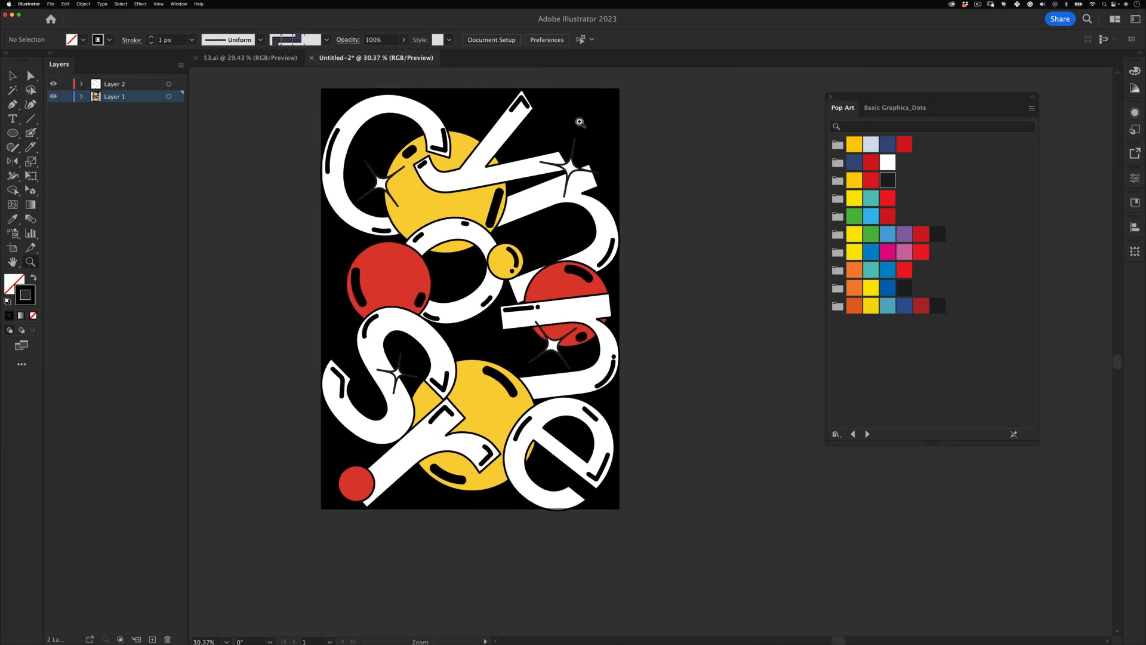
{"action": "left_click_drag", "start_coordinate": [510, 186], "coordinate": [558, 127]}
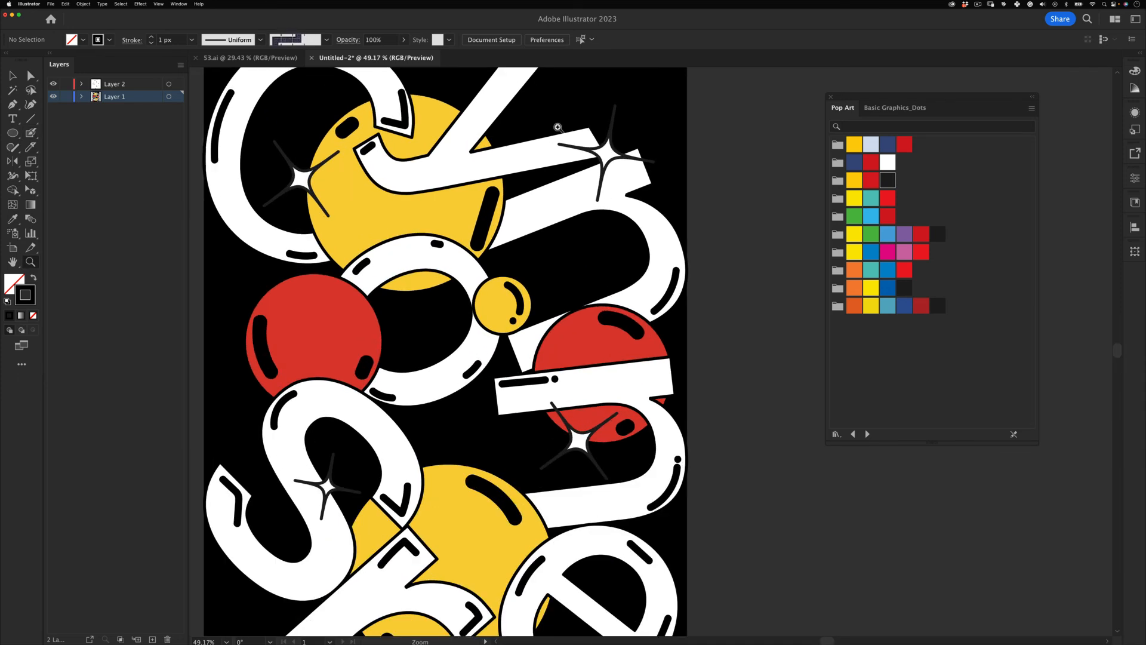
{"action": "left_click_drag", "start_coordinate": [515, 203], "coordinate": [553, 188]}
{"action": "key", "text": "super+z"}
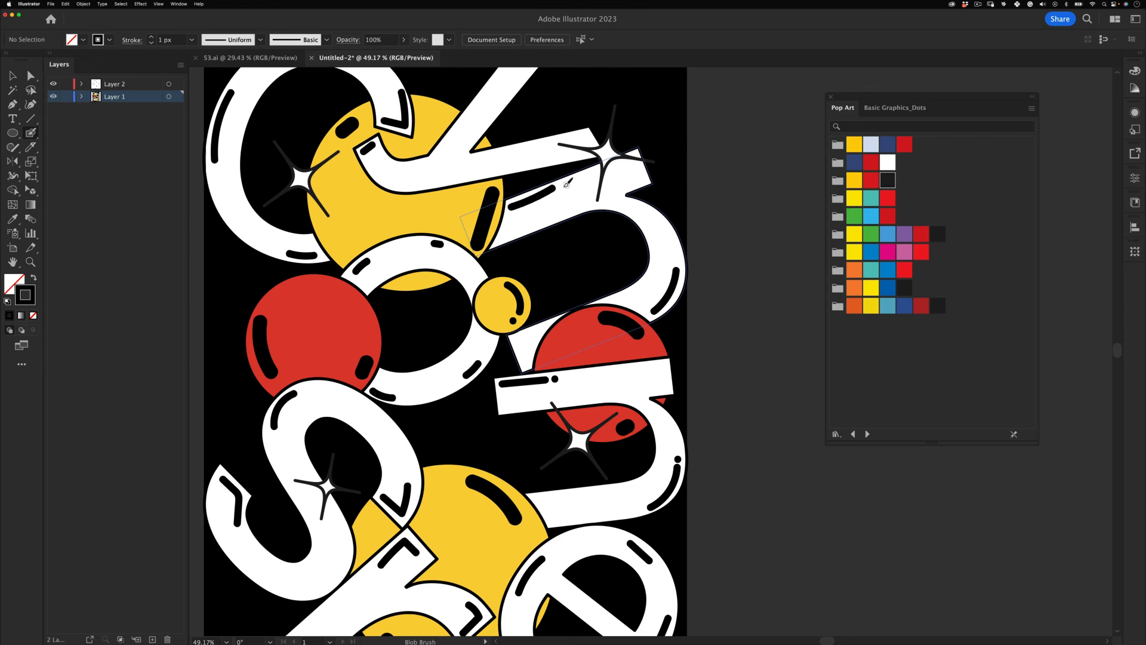
- Delete the thick black highlight on the right edge of the upper large yellow circle
{"action": "key", "text": "super+0"}
{"action": "key", "text": "v"}
{"action": "left_click", "coordinate": [514, 200]}
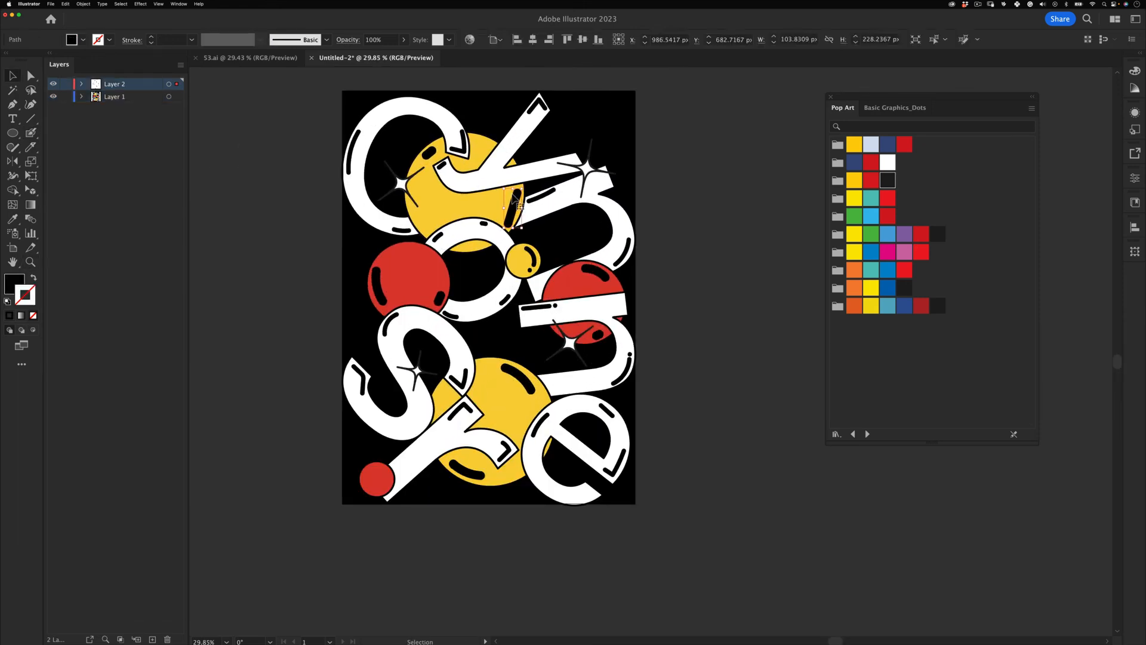
{"action": "key", "text": "Delete"}
- Recolour all the black highlights on the letters to light grey, leaving those on the circles black
{"action": "key", "text": "super+space"}
{"action": "mouse_move", "coordinate": [484, 270]}
{"action": "left_mouse_down"}
{"action": "mouse_move", "coordinate": [459, 269]}
{"action": "mouse_move", "coordinate": [514, 255]}
{"action": "left_mouse_up"}
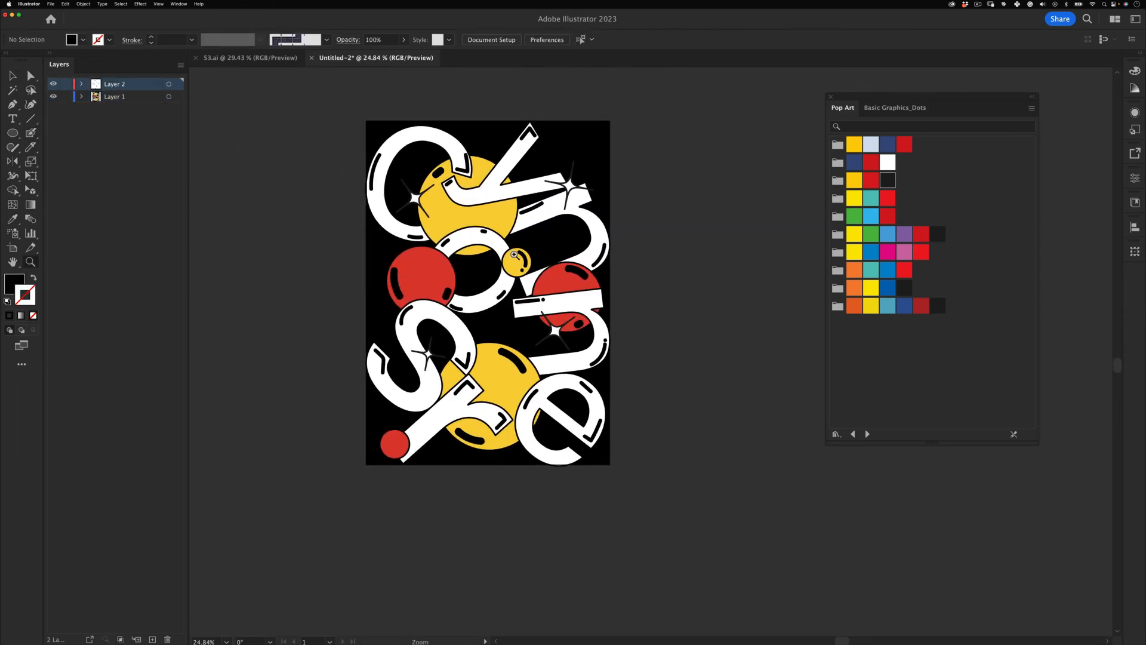
{"action": "left_click_drag", "start_coordinate": [449, 287], "coordinate": [491, 253]}
{"action": "left_click", "coordinate": [389, 322]}
{"action": "left_click", "coordinate": [467, 390], "text": "shift"}
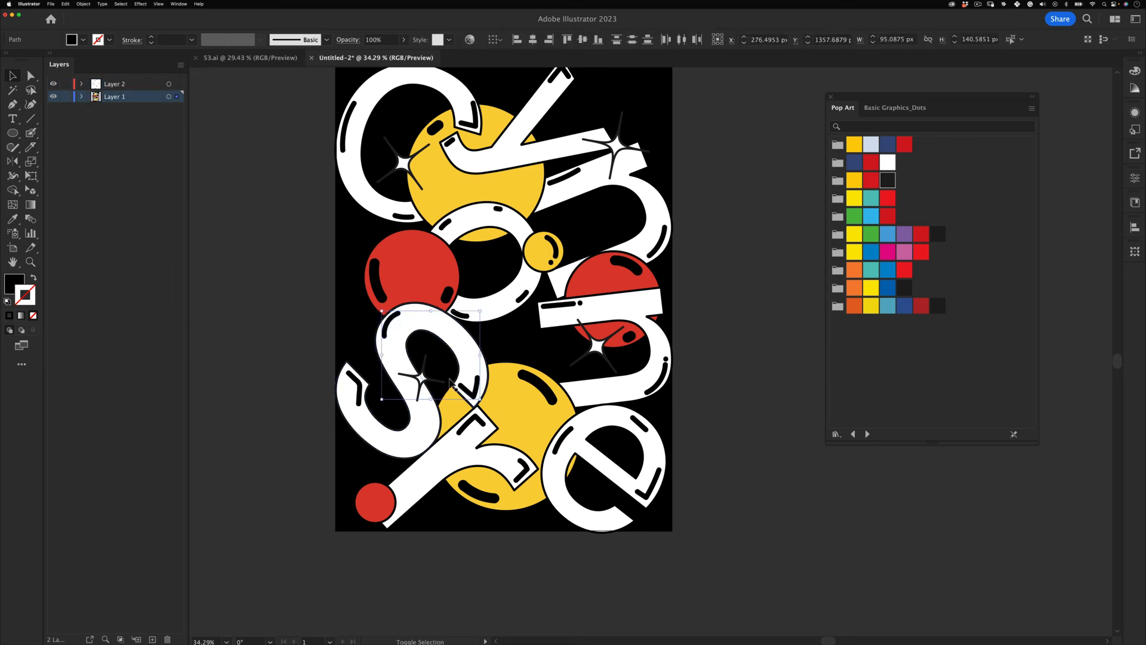
{"action": "left_click", "coordinate": [354, 387], "text": "shift"}
{"action": "left_click", "coordinate": [479, 422], "text": "shift"}
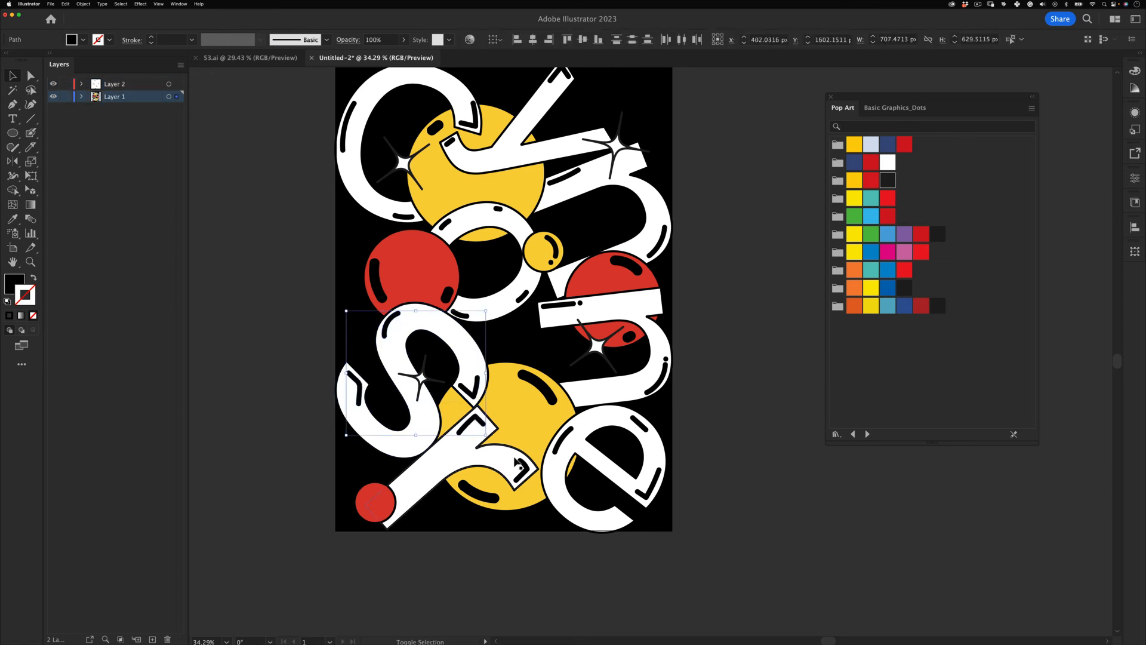
{"action": "left_click", "coordinate": [518, 465], "text": "shift"}
{"action": "left_click", "coordinate": [643, 425], "text": "shift"}
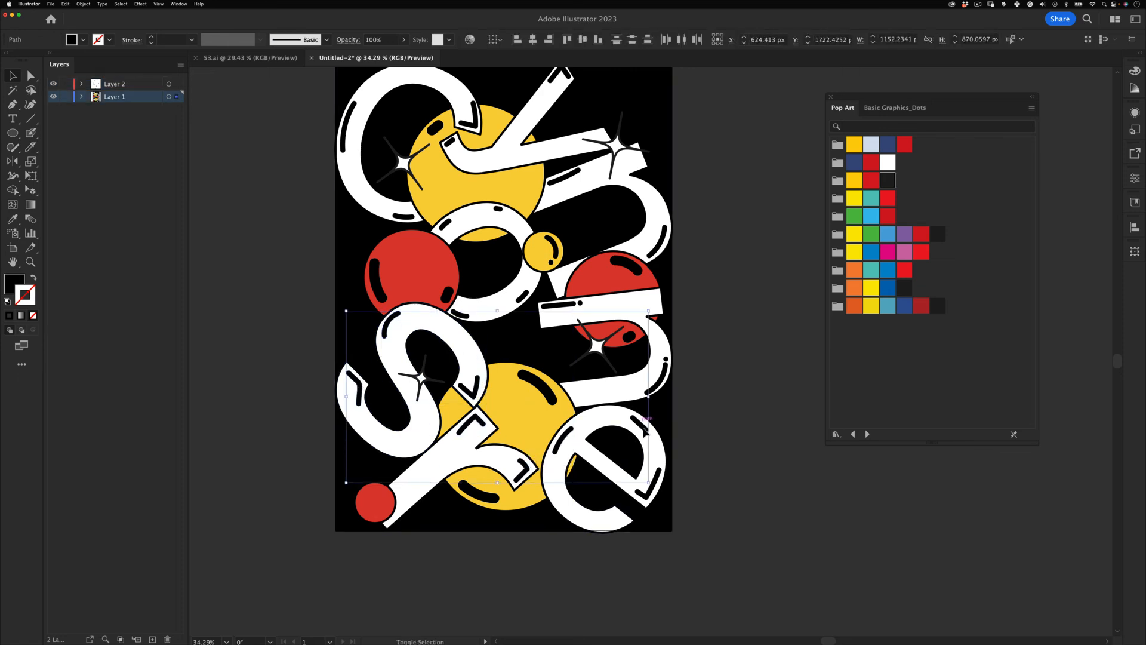
{"action": "left_click", "coordinate": [654, 483], "text": "shift"}
{"action": "left_click", "coordinate": [666, 361], "text": "shift"}
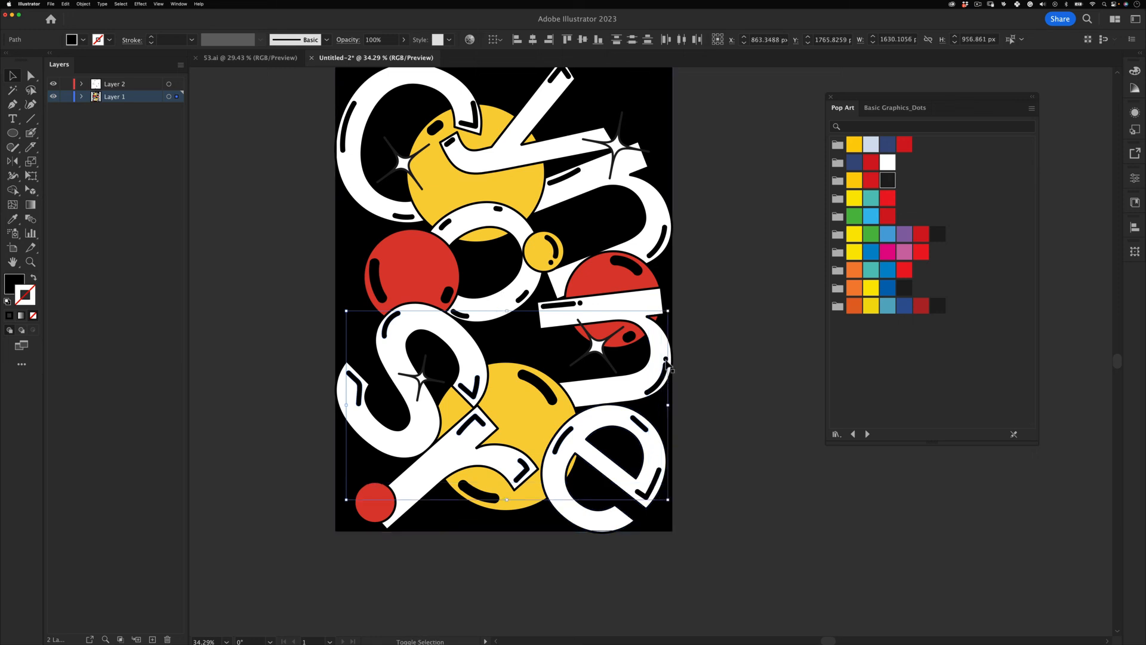
{"action": "left_click", "coordinate": [579, 303], "text": "shift"}
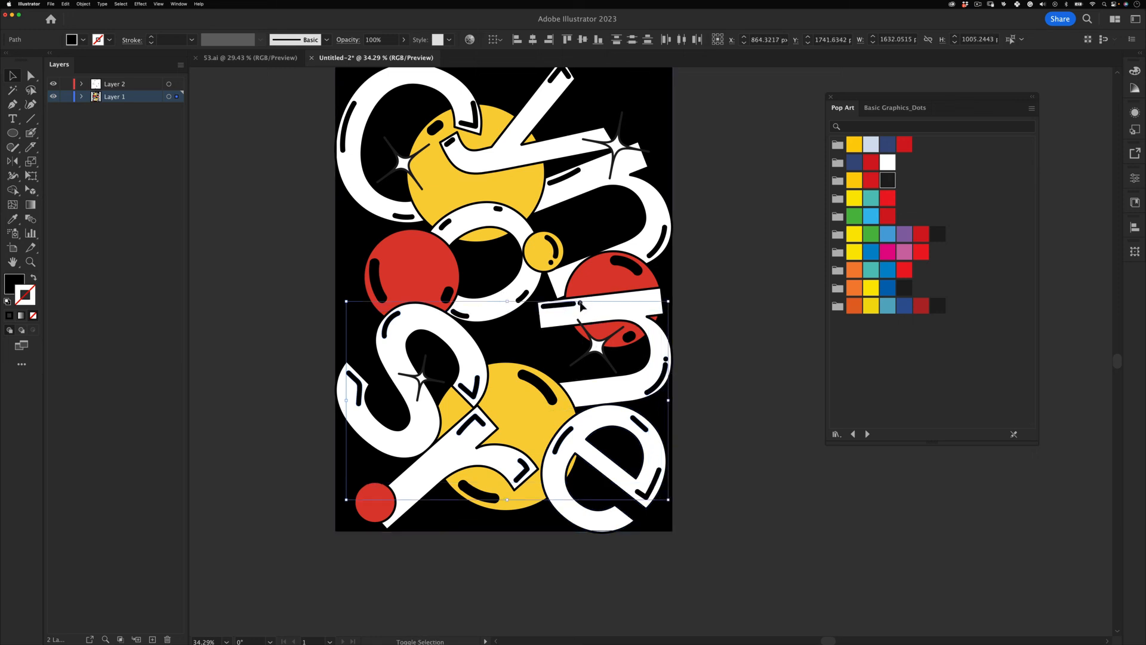
{"action": "left_click", "coordinate": [562, 305], "text": "shift"}
{"action": "left_click", "coordinate": [523, 296], "text": "shift"}
{"action": "left_click", "coordinate": [460, 314], "text": "shift"}
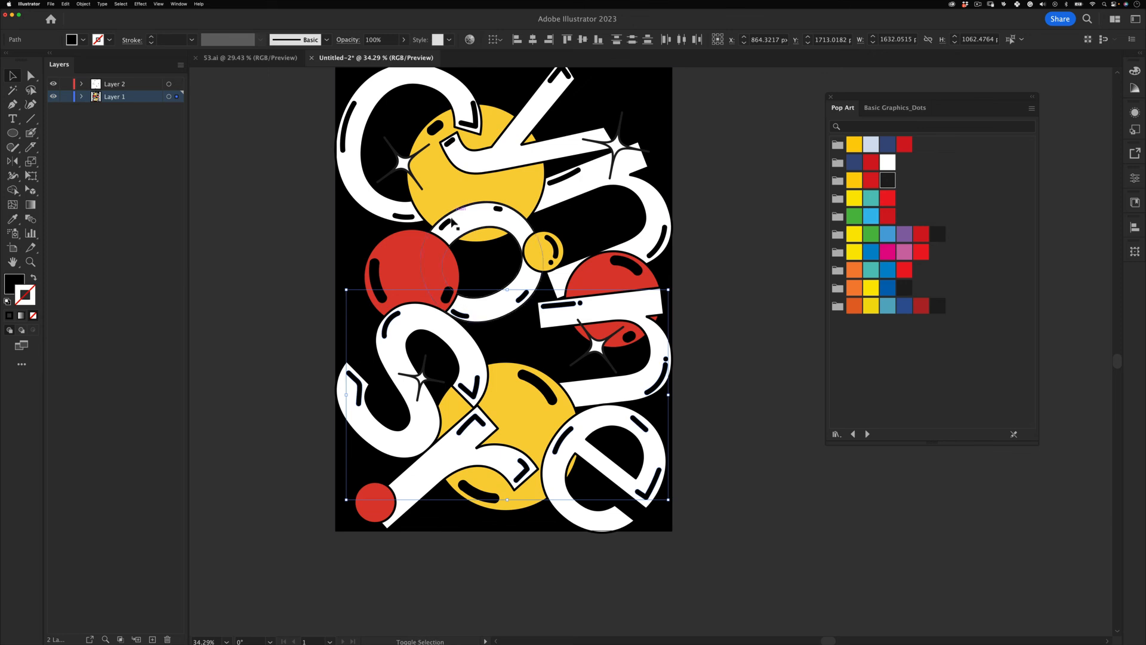
{"action": "left_click", "coordinate": [452, 223], "text": "shift"}
{"action": "left_click", "coordinate": [499, 209], "text": "shift"}
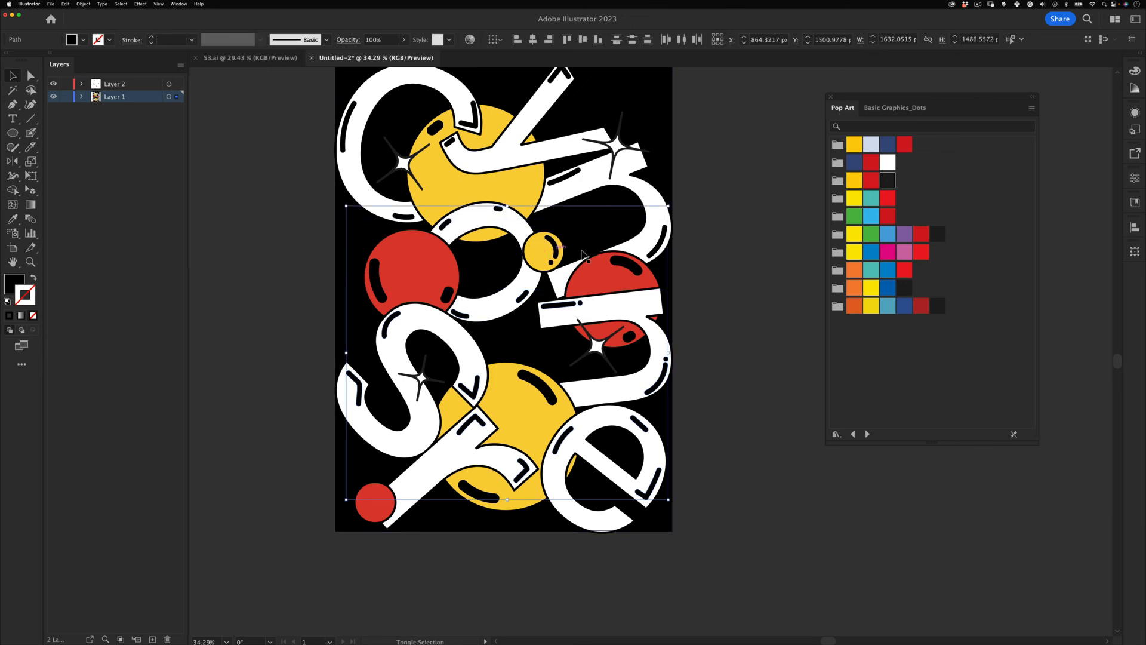
{"action": "left_click", "coordinate": [659, 242], "text": "shift"}
{"action": "left_click", "coordinate": [564, 176], "text": "shift"}
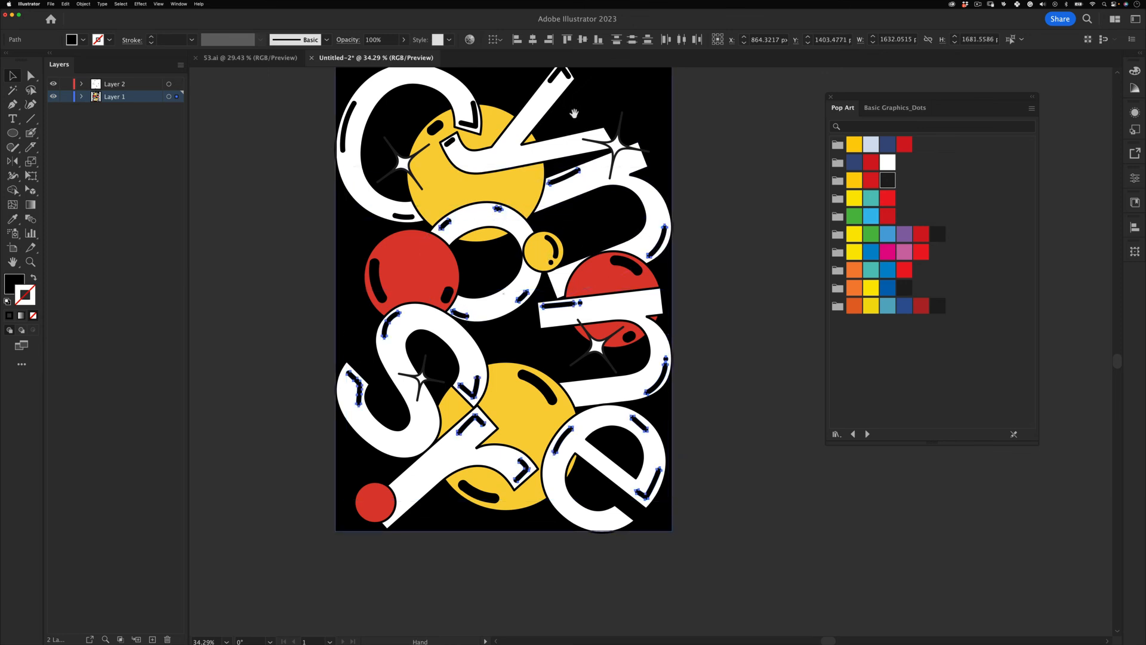
{"action": "left_click_drag", "start_coordinate": [574, 113], "coordinate": [582, 175]}
{"action": "left_click", "coordinate": [461, 205], "text": "shift"}
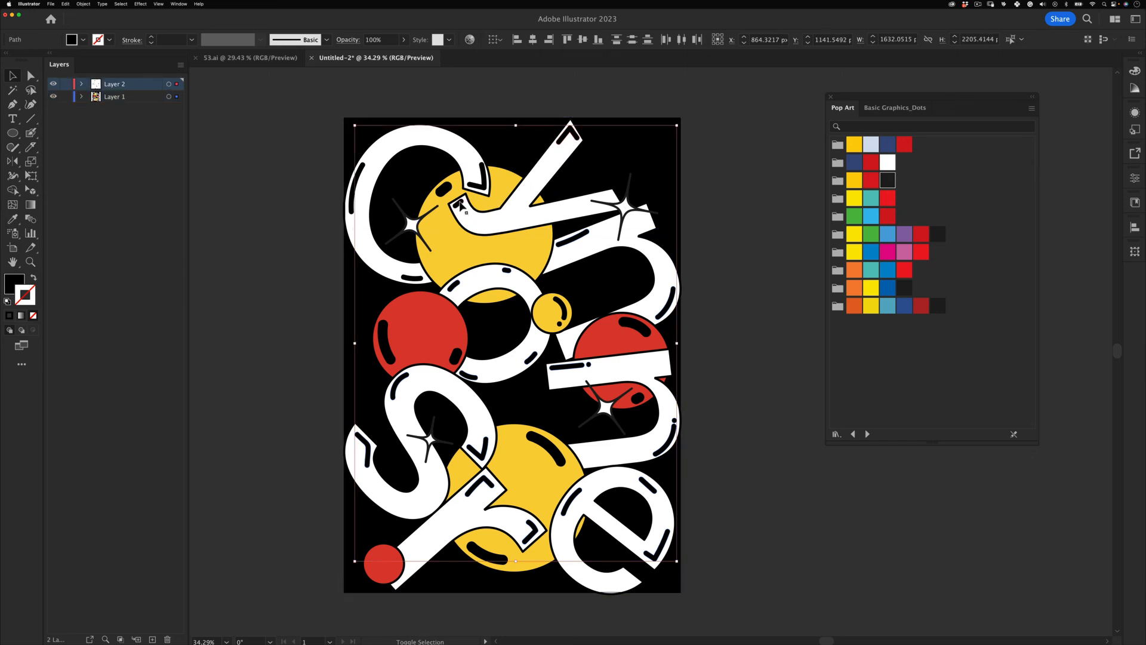
{"action": "left_click", "coordinate": [374, 199], "text": "shift"}
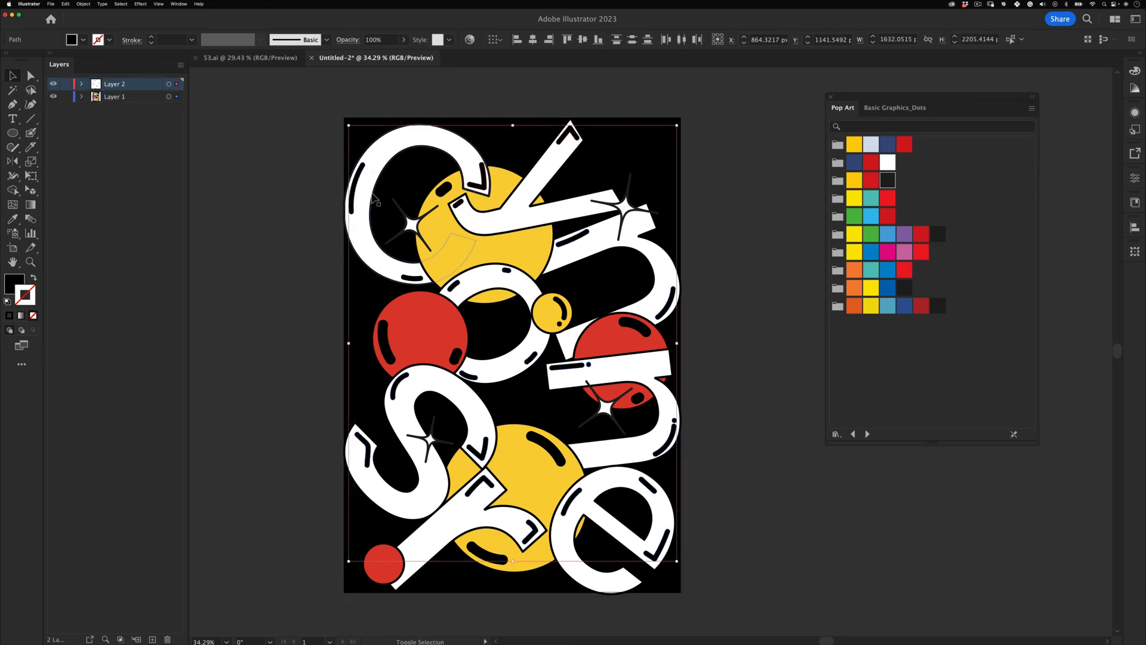
{"action": "left_click", "coordinate": [413, 277], "text": "shift"}
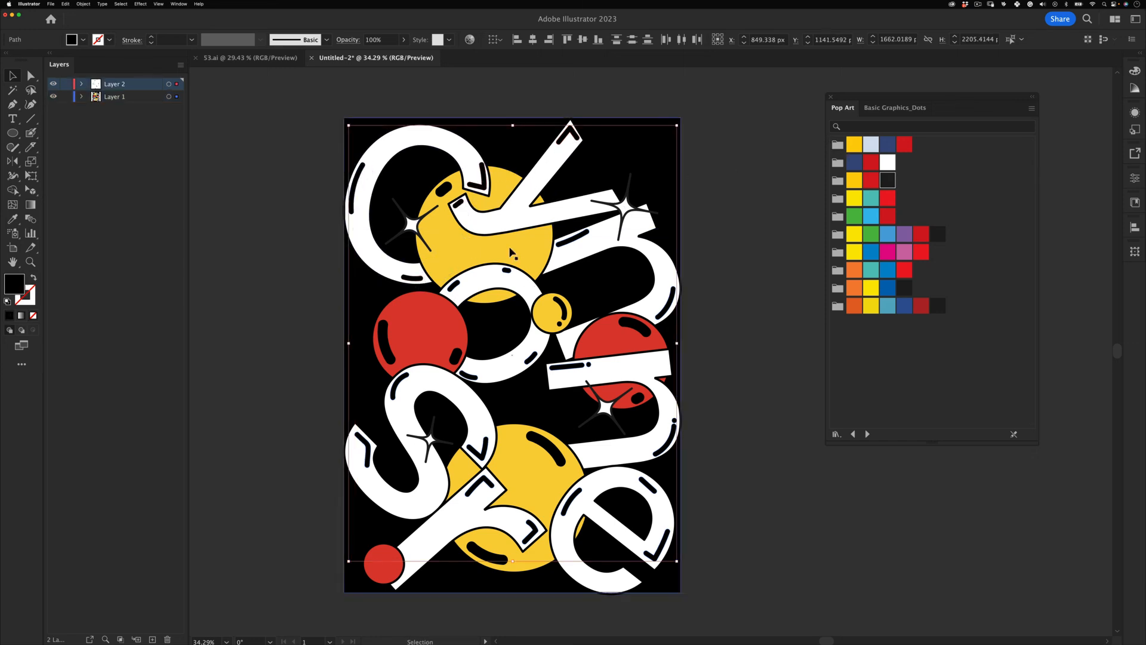
{"action": "double_click", "coordinate": [14, 283]}
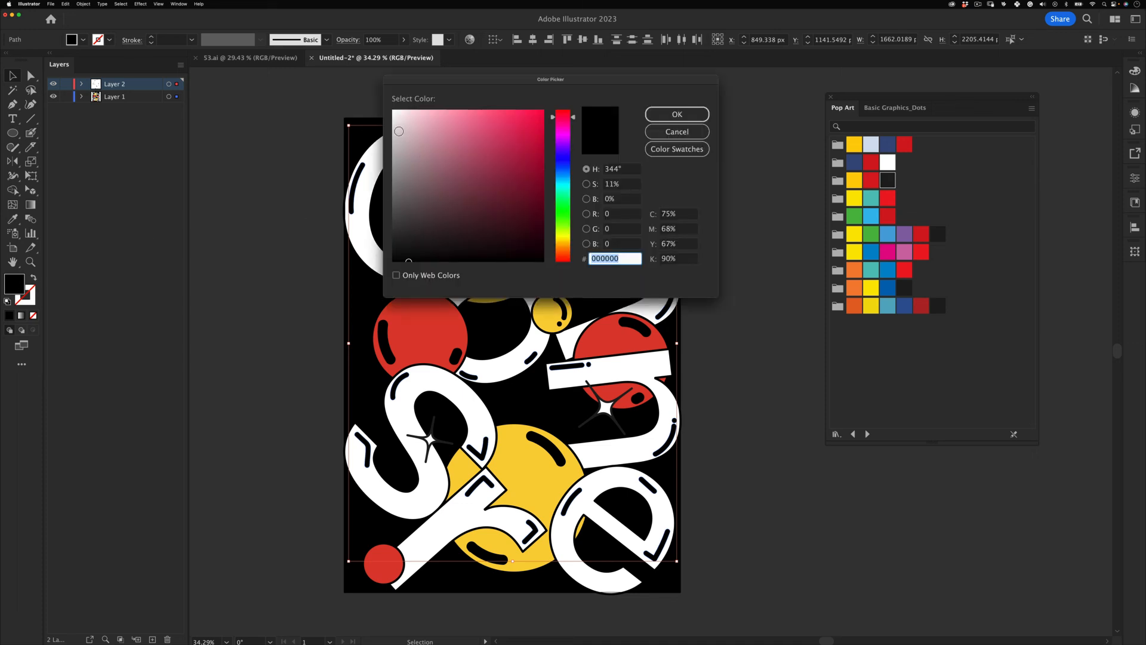
{"action": "left_click_drag", "start_coordinate": [399, 132], "coordinate": [388, 129]}
{"action": "left_click", "coordinate": [668, 115]}
{"action": "left_click", "coordinate": [702, 118]}
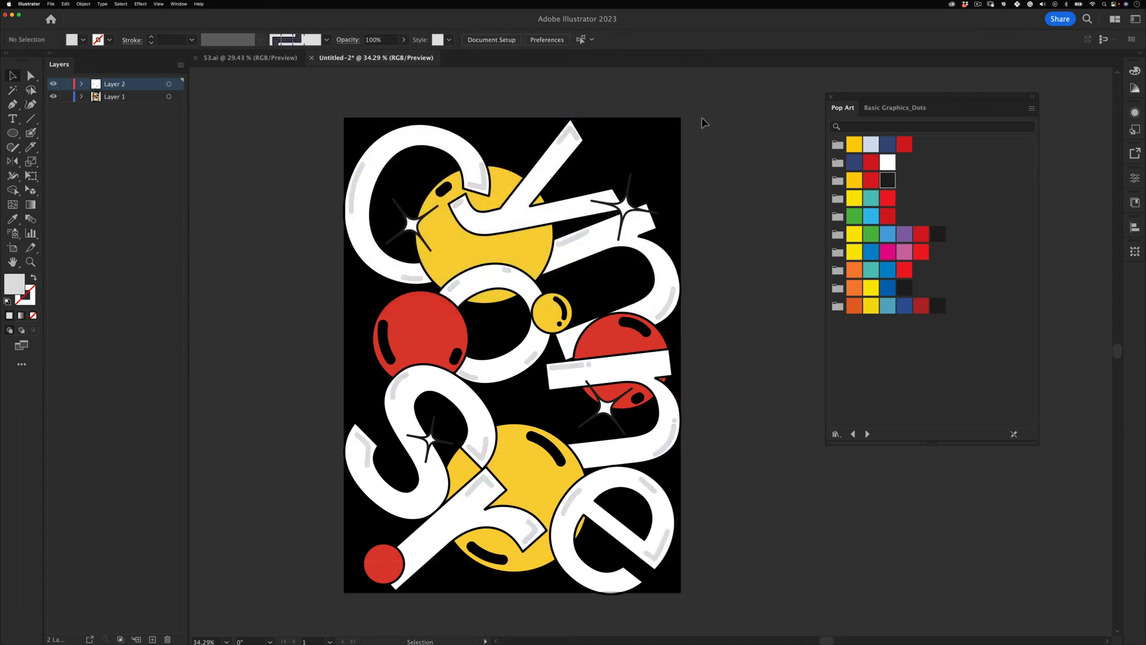
{"action": "key", "text": "z"}
{"action": "left_click_drag", "start_coordinate": [673, 195], "coordinate": [642, 206]}
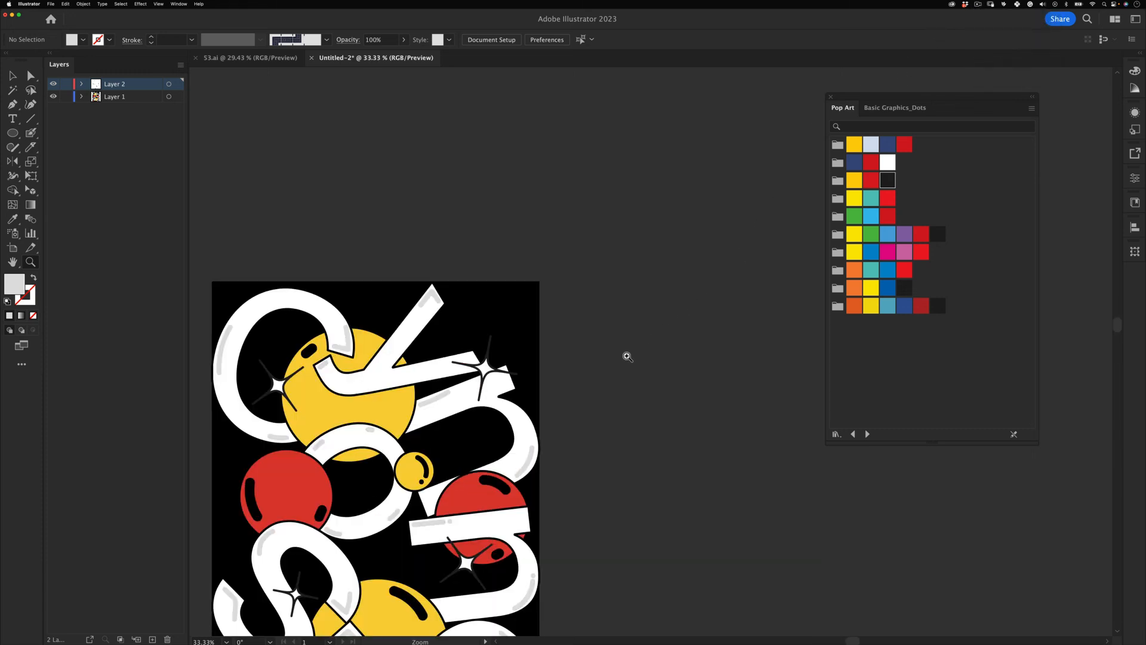
{"action": "left_click_drag", "start_coordinate": [627, 357], "coordinate": [547, 367]}
{"action": "left_click_drag", "start_coordinate": [548, 367], "coordinate": [623, 201]}
{"action": "left_click_drag", "start_coordinate": [576, 276], "coordinate": [597, 270]}
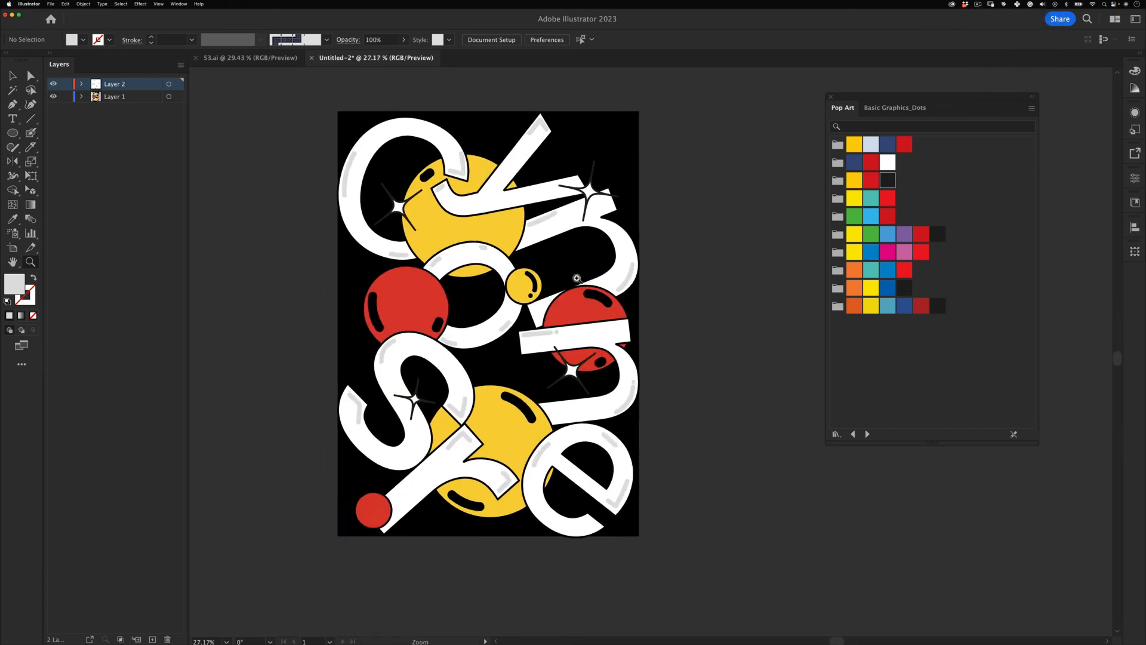
{"action": "left_click_drag", "start_coordinate": [500, 195], "coordinate": [534, 208]}
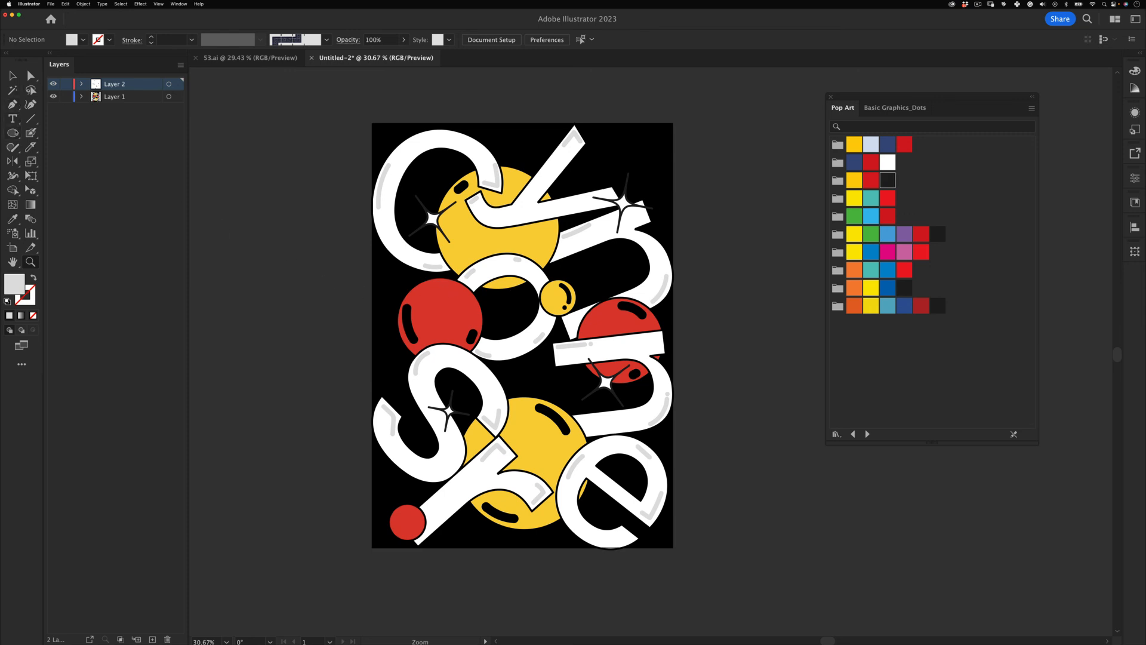
- Draw a rectangle covering the whole artboard and fill it with pure black (000000)
{"action": "left_click_drag", "start_coordinate": [12, 133], "coordinate": [78, 133]}
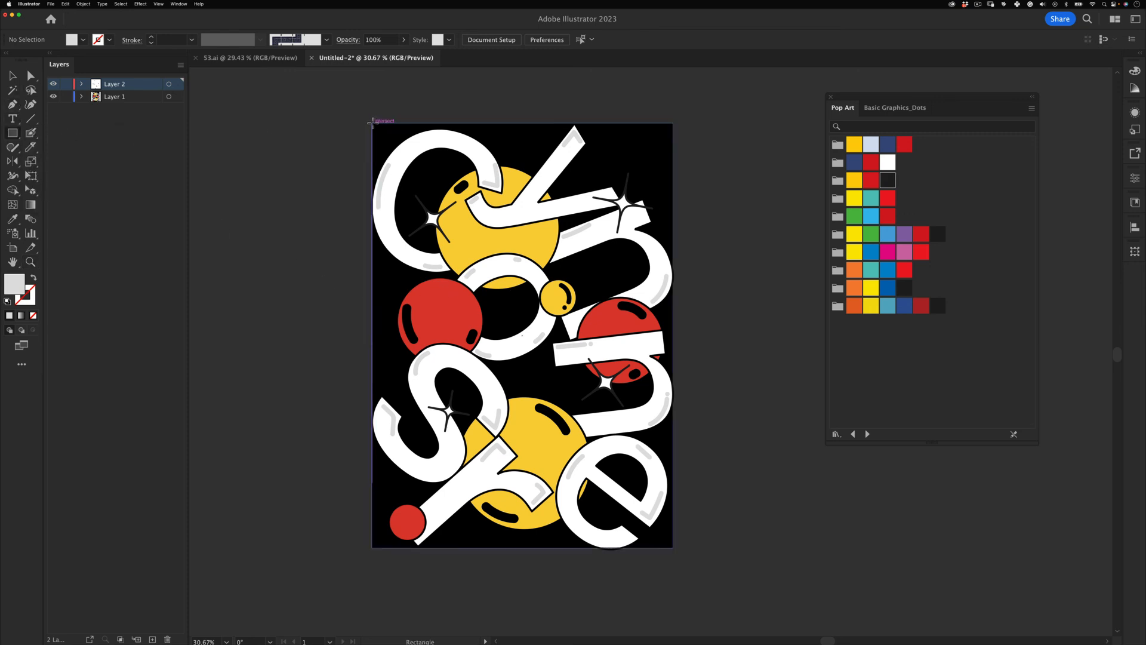
{"action": "mouse_move", "coordinate": [378, 124]}
{"action": "left_mouse_down"}
{"action": "mouse_move", "coordinate": [638, 479]}
{"action": "mouse_move", "coordinate": [673, 546]}
{"action": "left_mouse_up"}
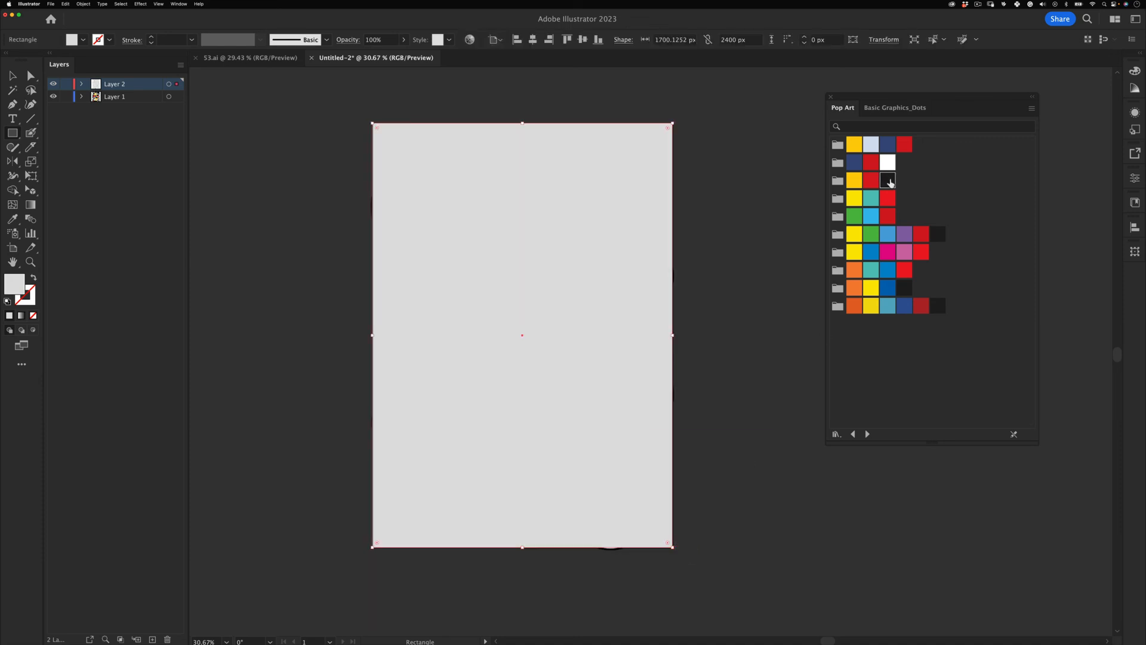
{"action": "left_click", "coordinate": [887, 179]}
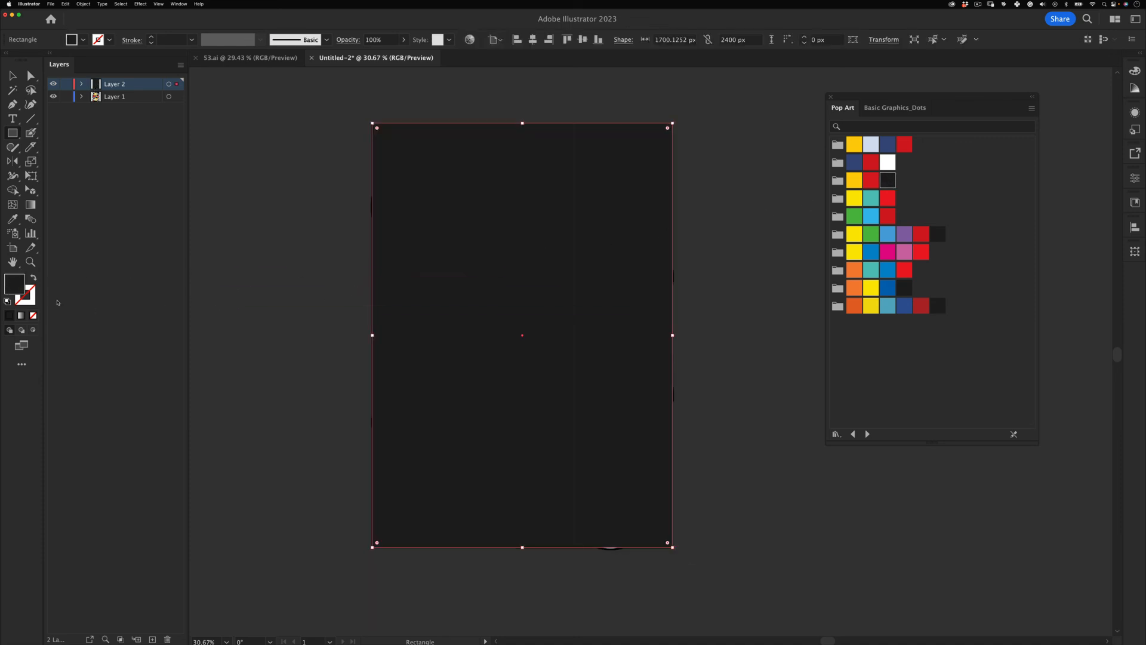
{"action": "double_click", "coordinate": [21, 284]}
{"action": "left_click", "coordinate": [393, 260]}
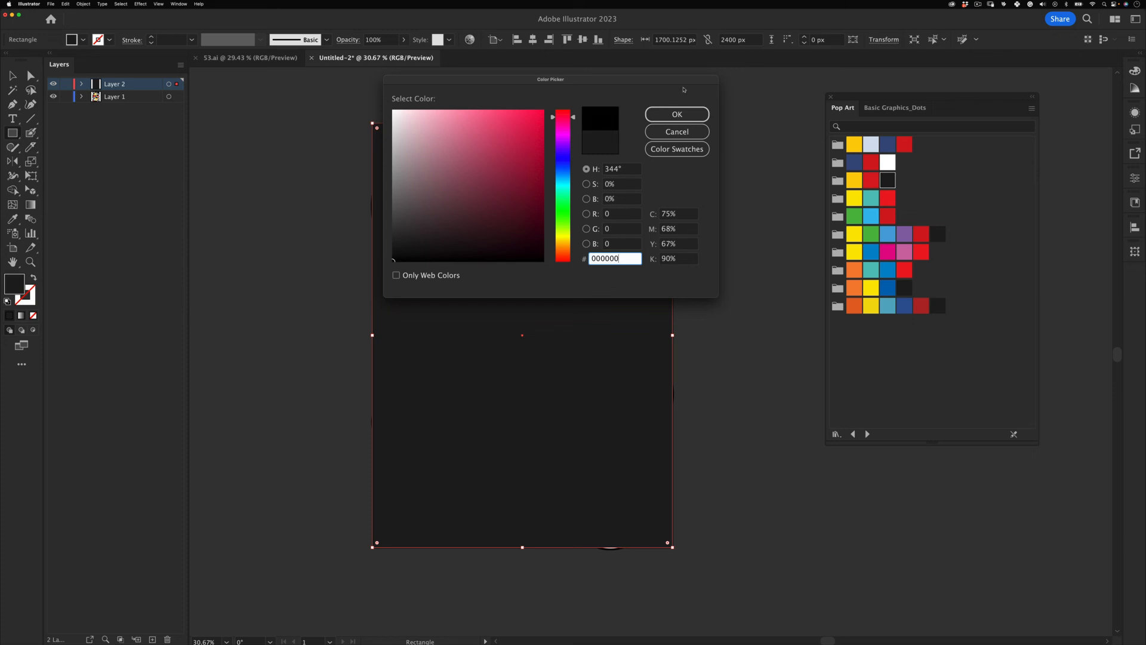
{"action": "left_click", "coordinate": [677, 114]}
- Apply the Grain texture effect to the black rectangle
{"action": "left_click", "coordinate": [140, 4]}
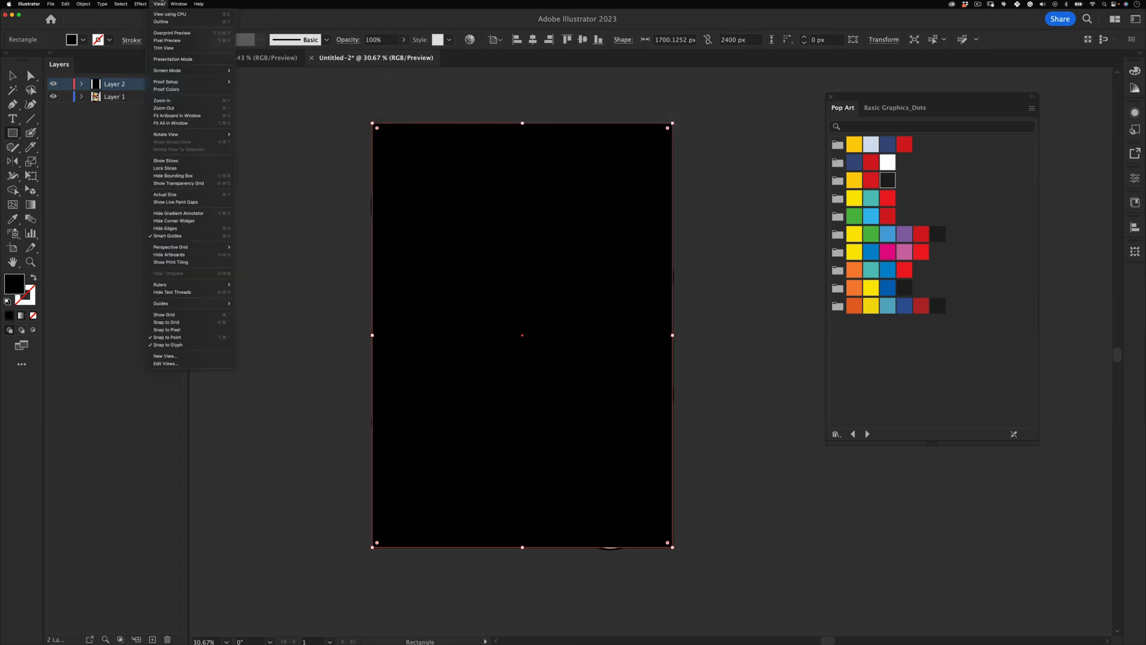
{"action": "mouse_move", "coordinate": [141, 4]}
{"action": "mouse_move", "coordinate": [179, 198]}
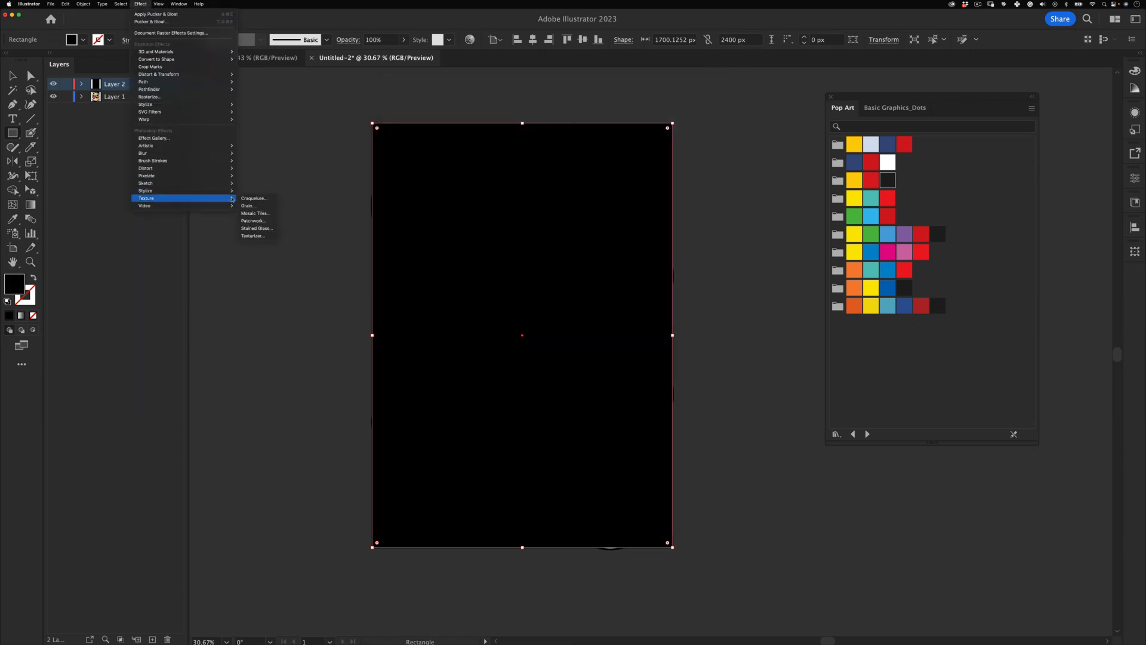
{"action": "left_click", "coordinate": [271, 206]}
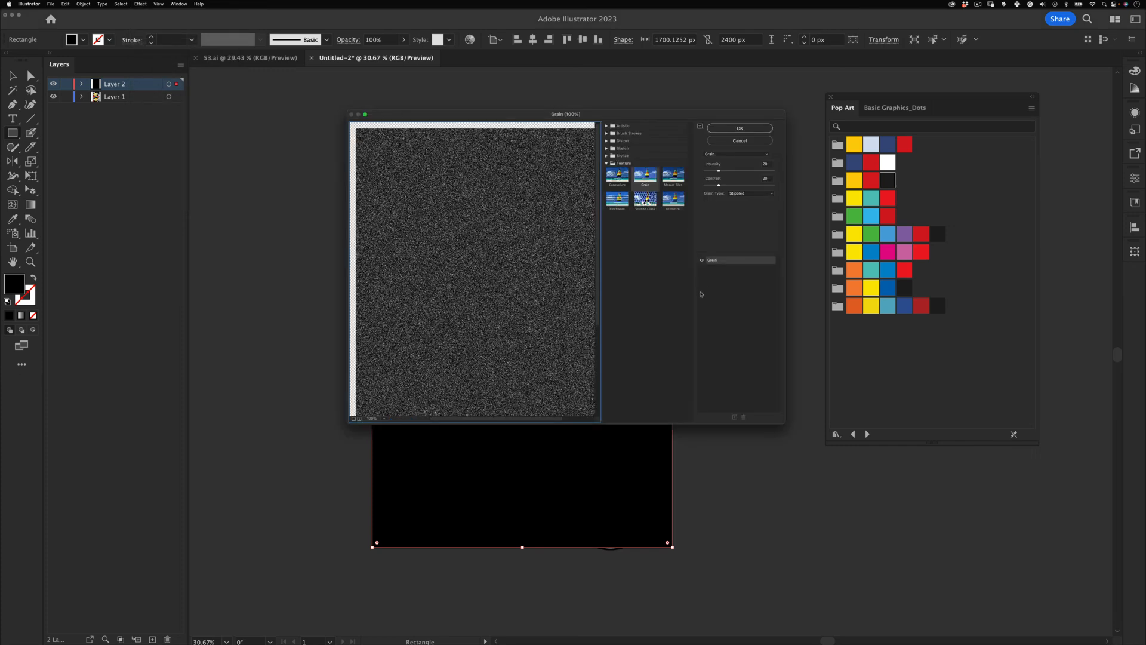
{"action": "left_click_drag", "start_coordinate": [499, 310], "coordinate": [382, 173]}
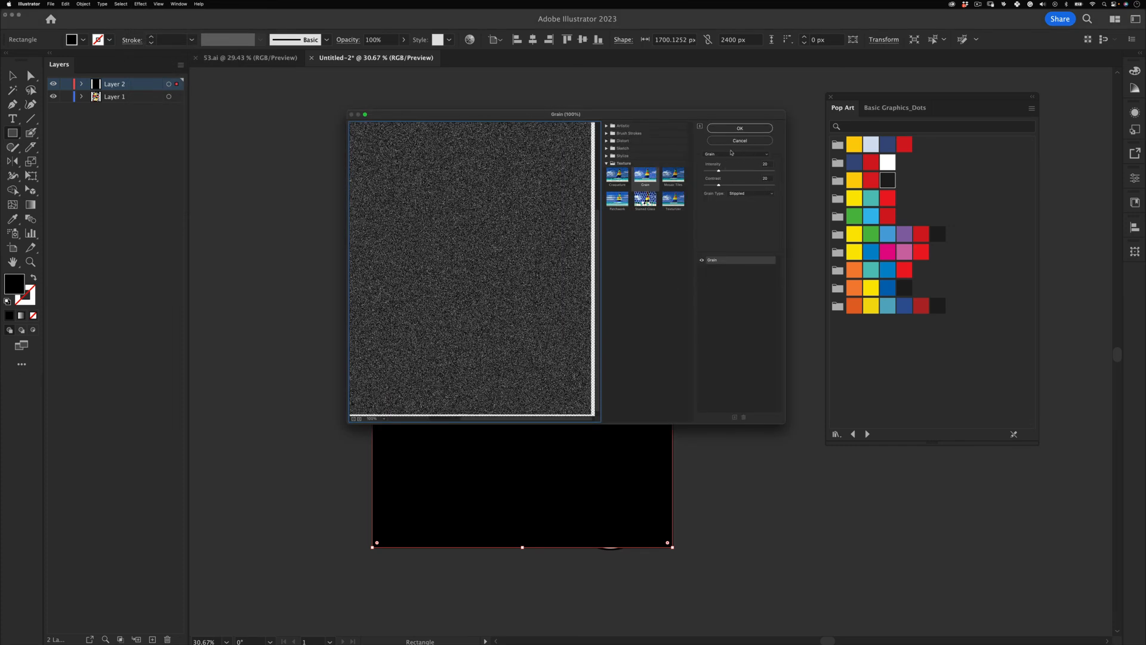
{"action": "left_click", "coordinate": [740, 127]}
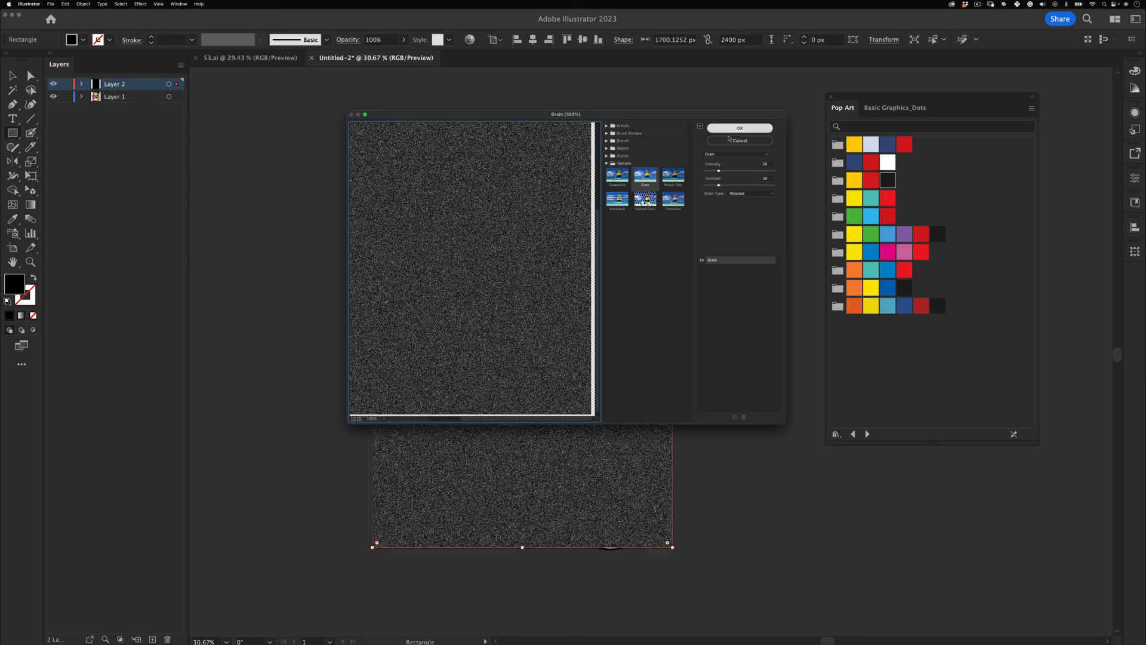
- Set the grain rectangle's blending mode to Screen and its opacity to 15%
{"action": "left_click", "coordinate": [348, 40]}
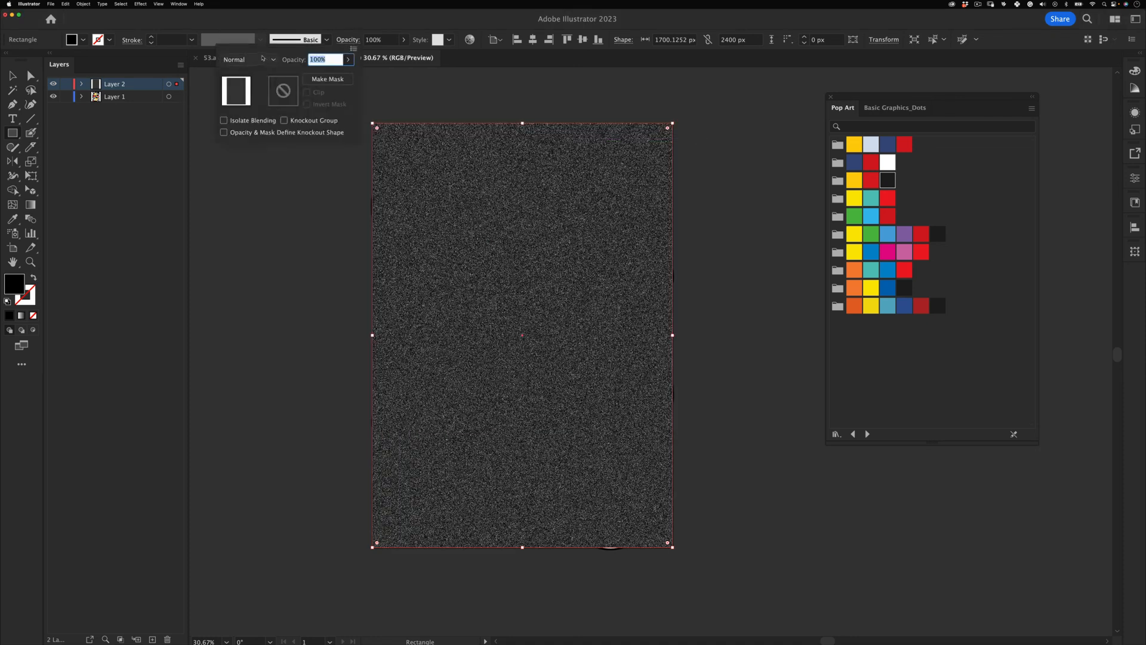
{"action": "left_click", "coordinate": [250, 60]}
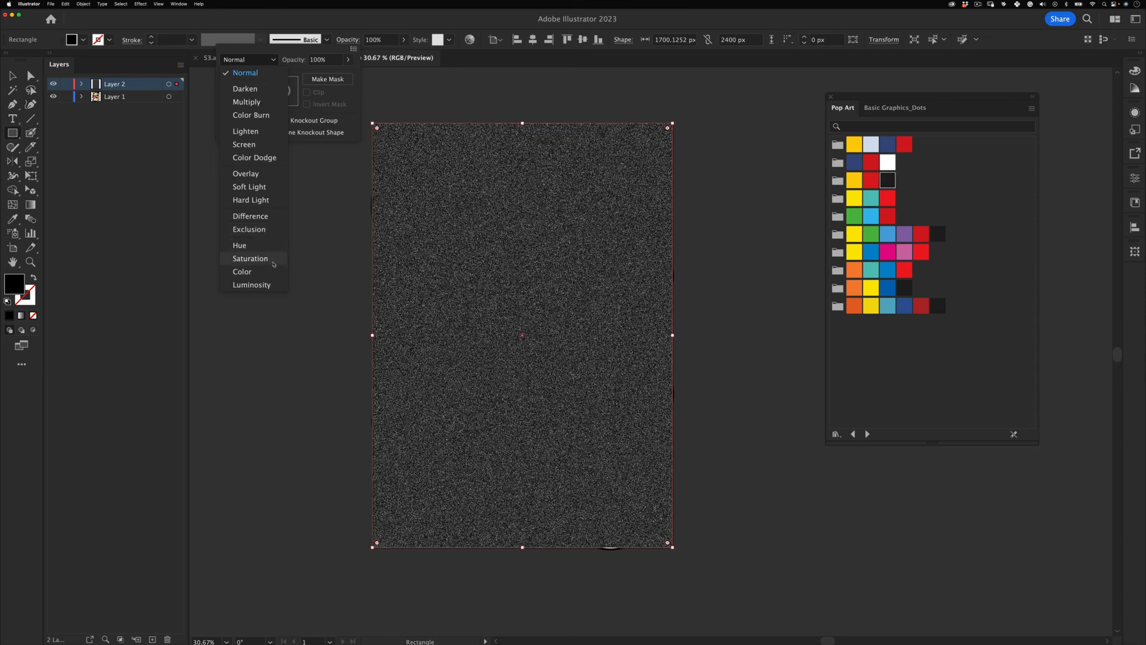
{"action": "left_click", "coordinate": [245, 145]}
{"action": "left_click", "coordinate": [334, 62]}
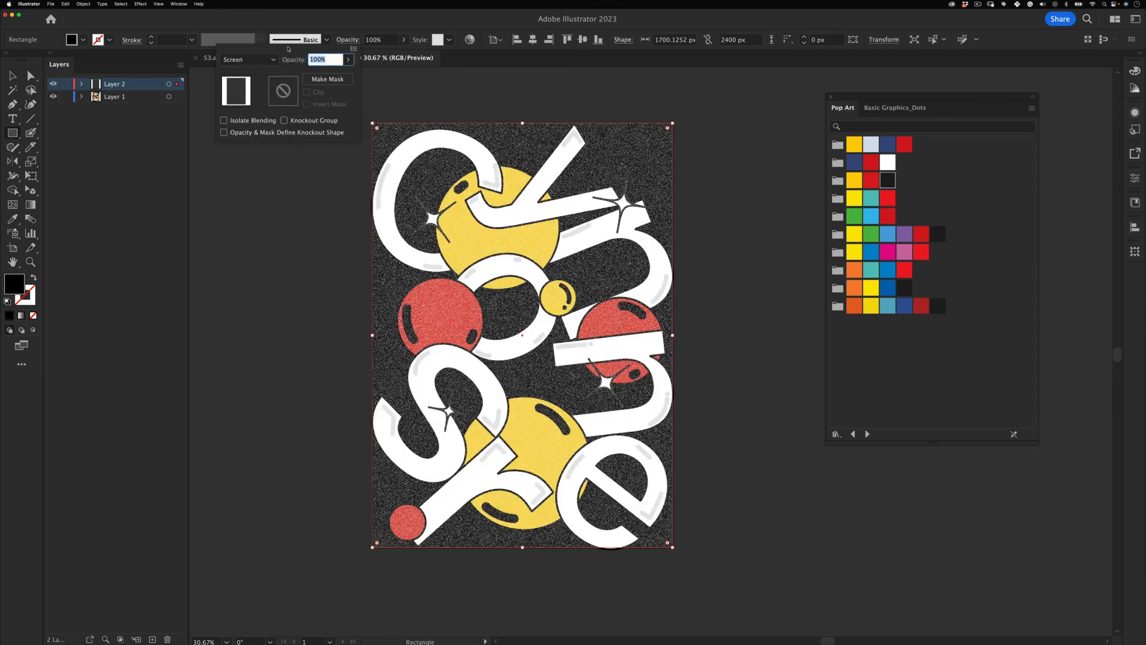
{"action": "type", "text": "15"}
{"action": "key", "text": "Tab"}
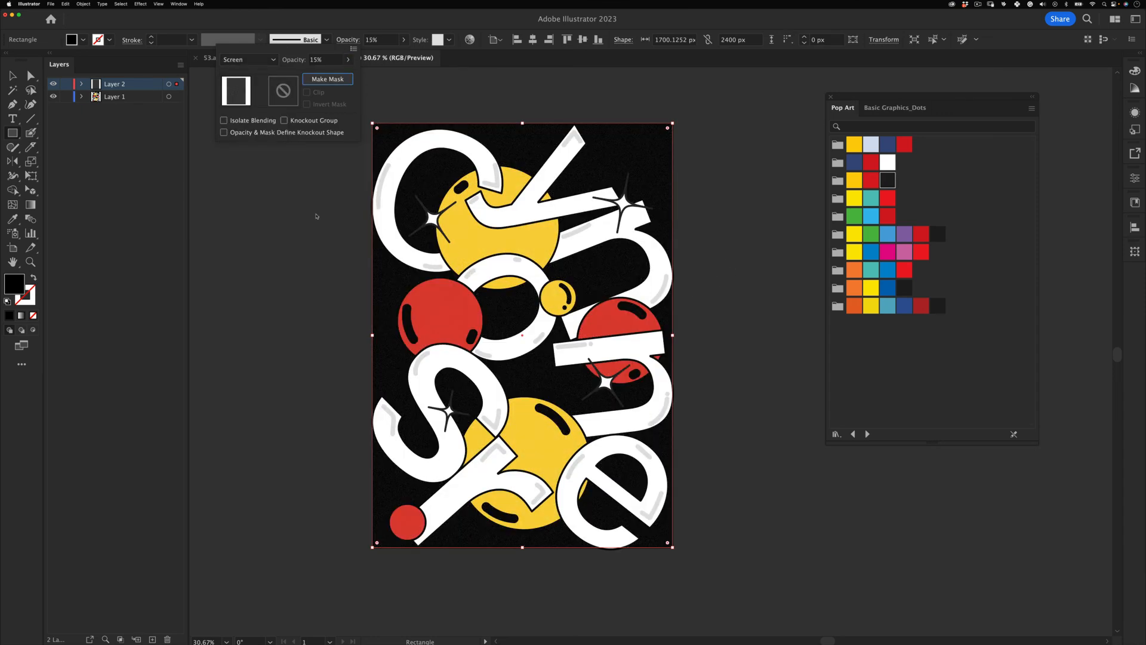
{"action": "left_click", "coordinate": [510, 279]}
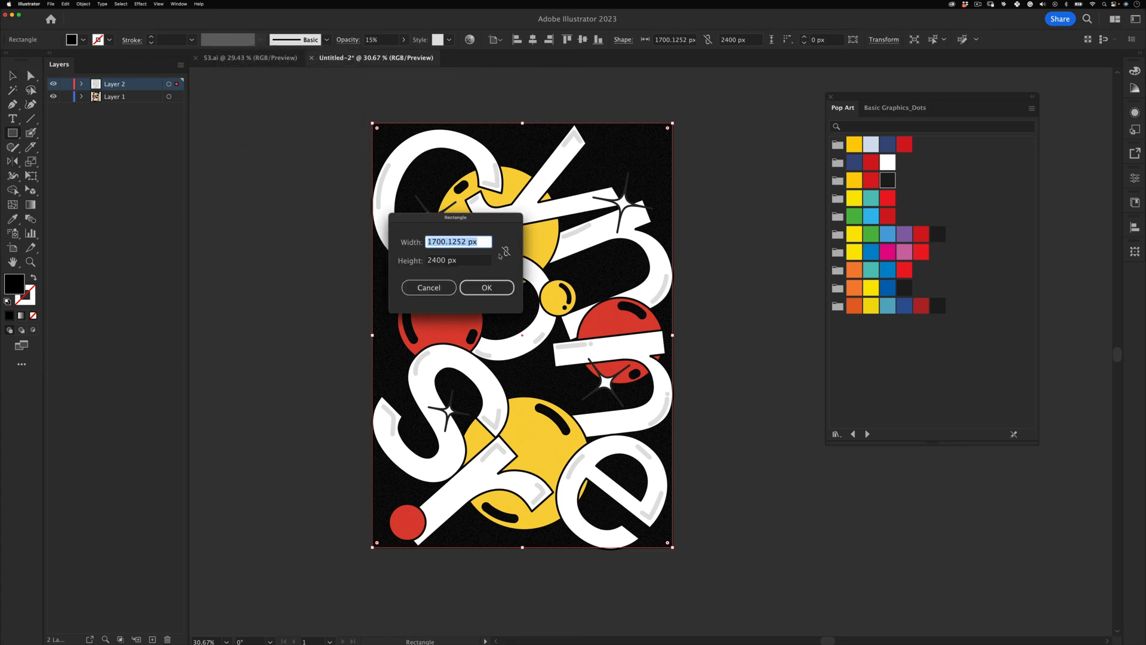
{"action": "key", "text": "Escape"}
- Select all the artwork and scale it uniformly to 95%
{"action": "key", "text": "z"}
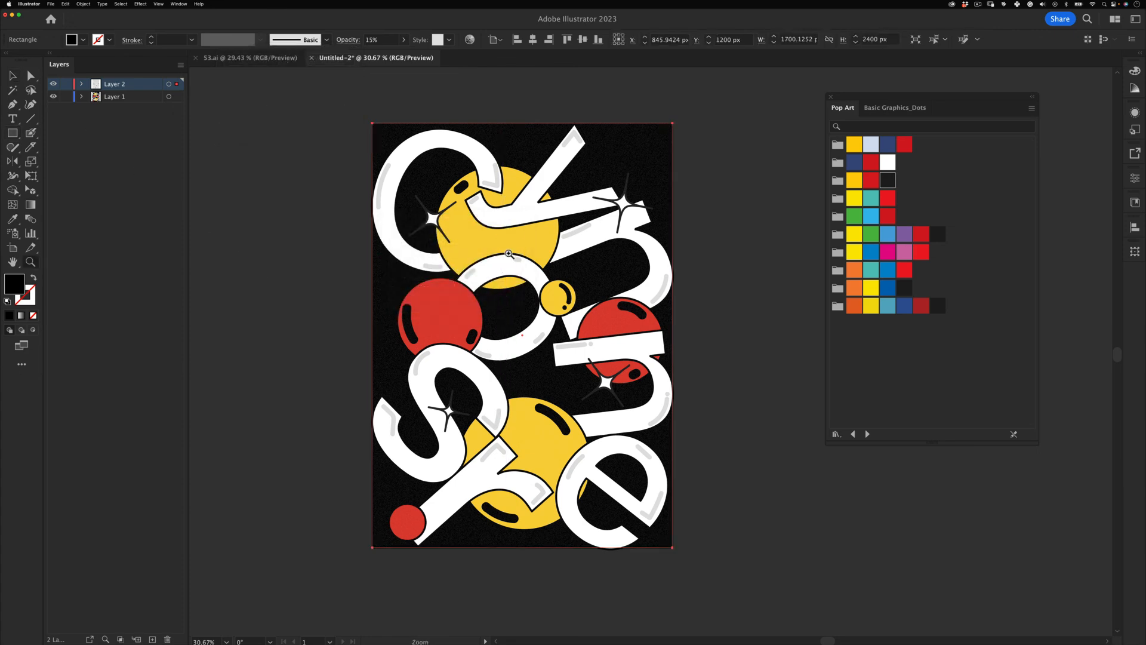
{"action": "left_click_drag", "start_coordinate": [518, 251], "coordinate": [544, 212]}
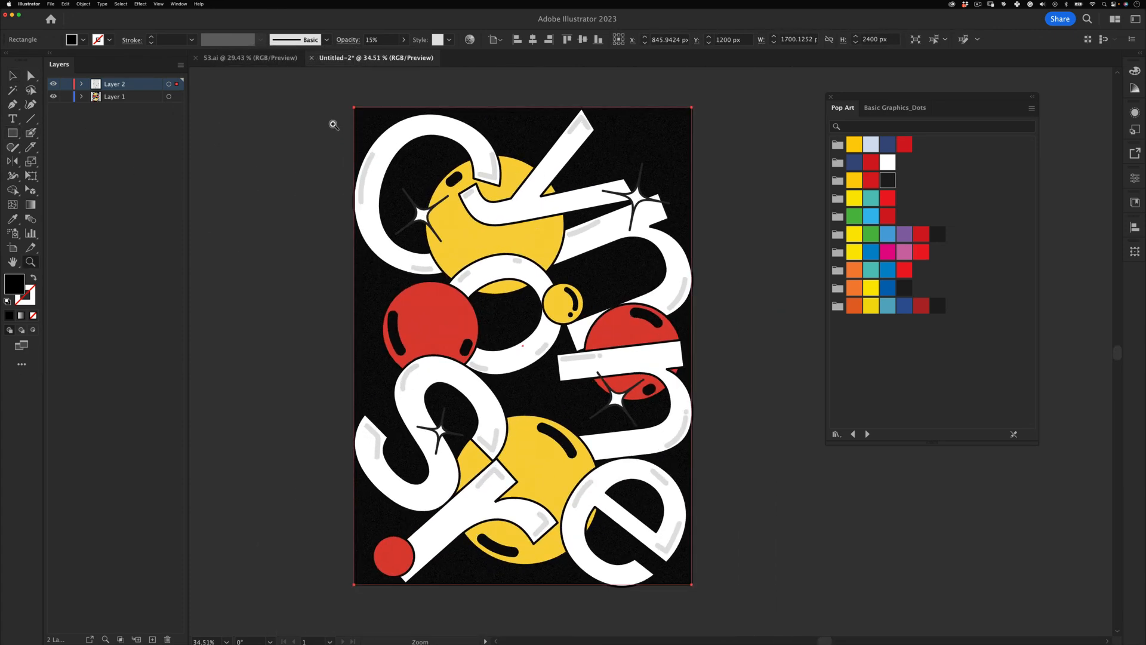
{"action": "key", "text": "v"}
{"action": "key", "text": "super+shift+a"}
{"action": "key", "text": "v"}
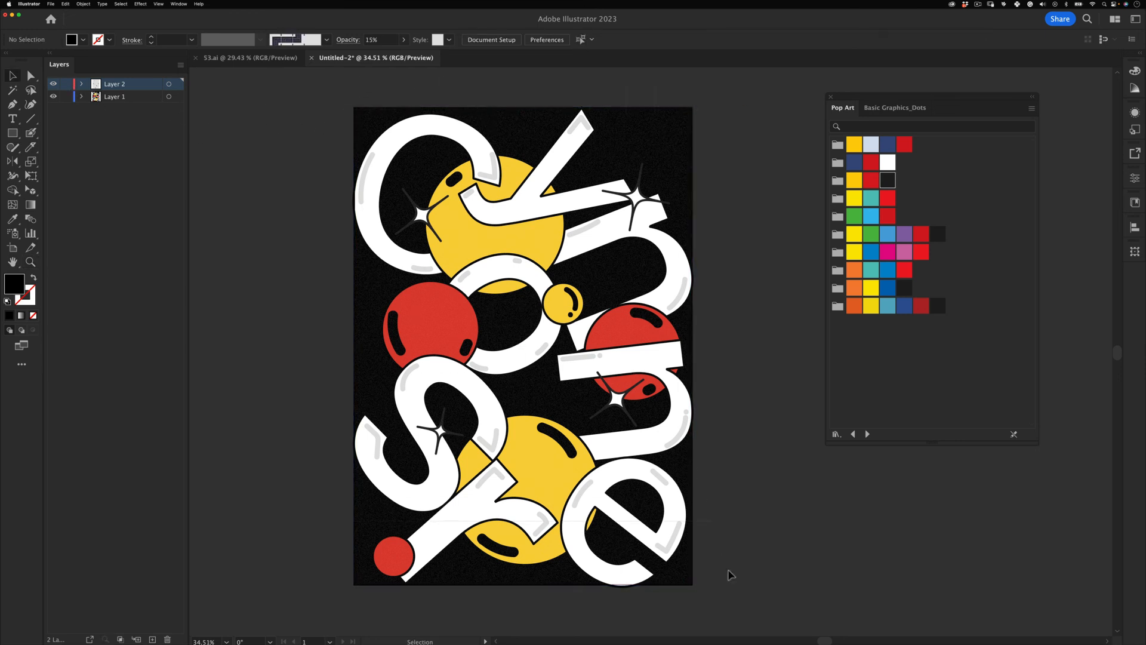
{"action": "key", "text": "super+a"}
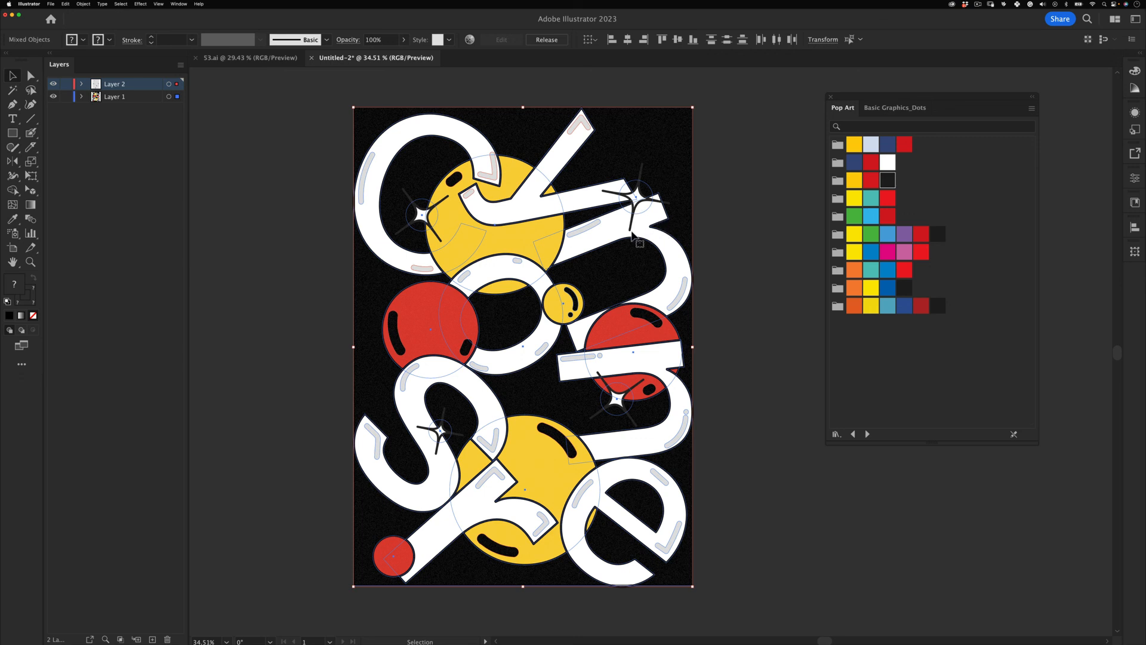
{"action": "right_click", "coordinate": [621, 181]}
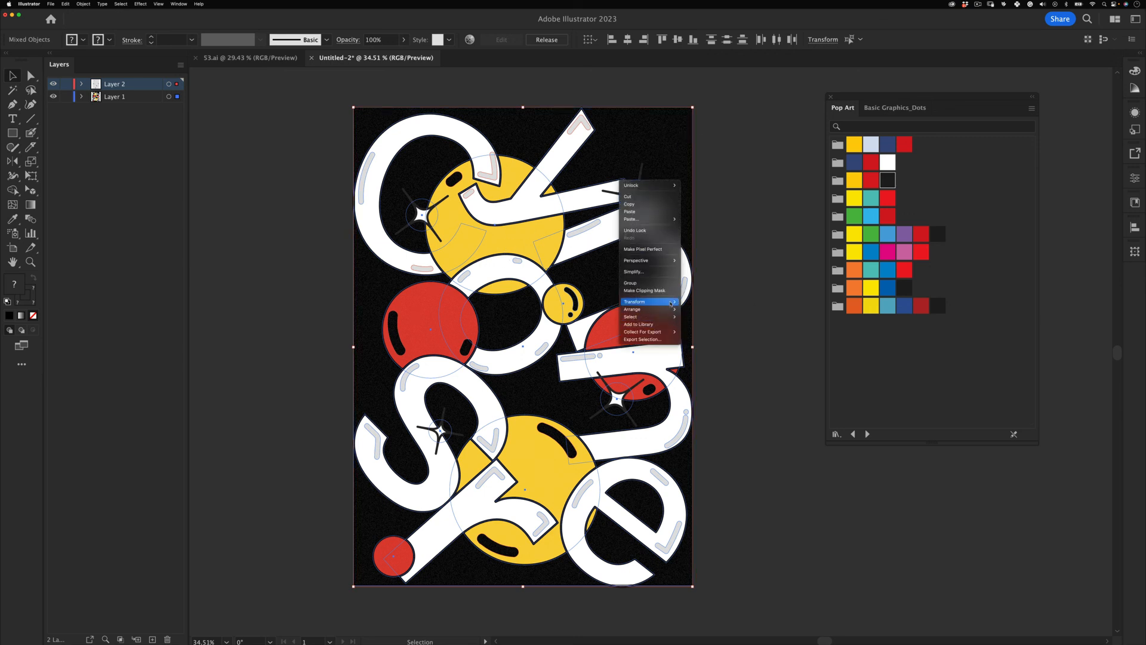
{"action": "mouse_move", "coordinate": [671, 304]}
{"action": "left_click", "coordinate": [711, 337]}
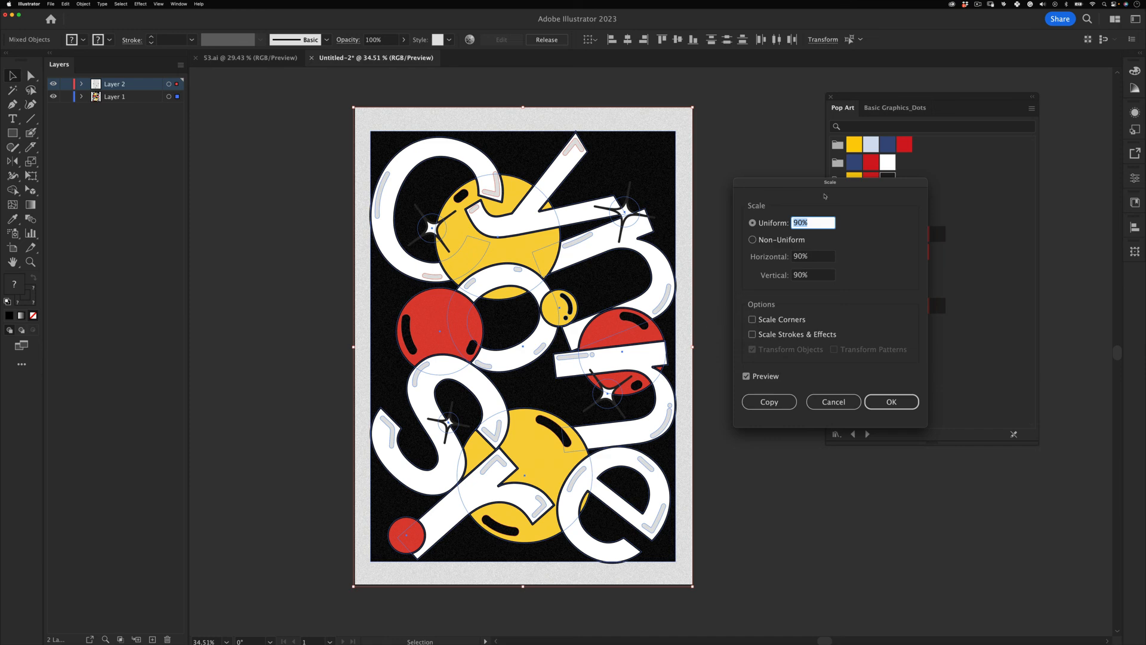
{"action": "key", "text": "Tab"}
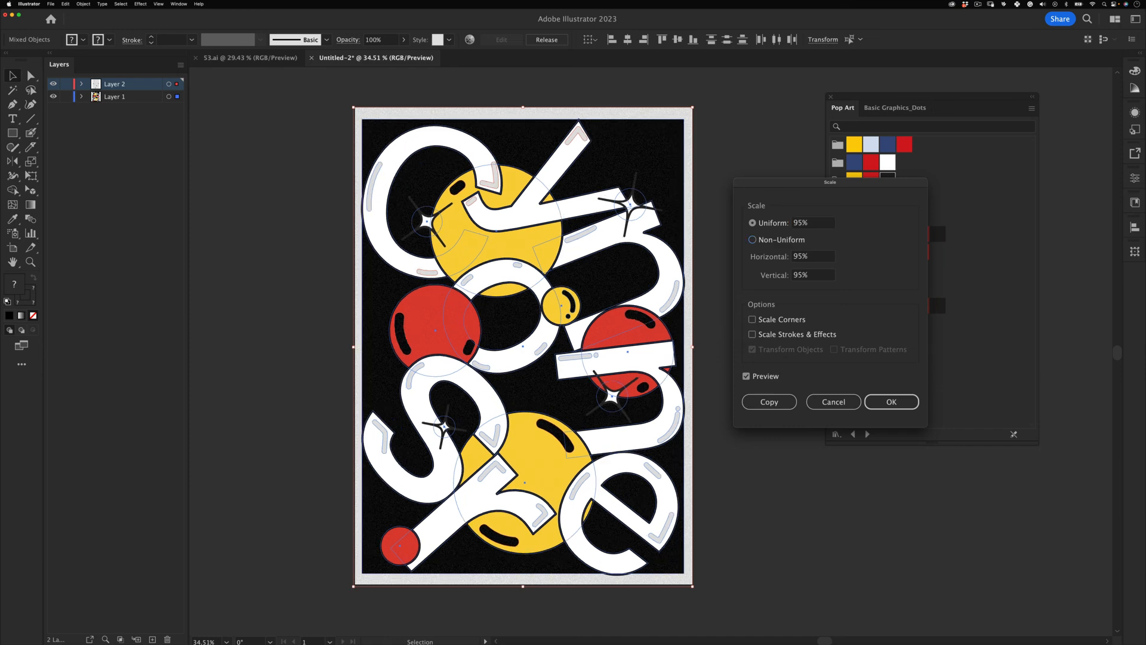
{"action": "key", "text": "Return"}
{"action": "left_click", "coordinate": [234, 394]}
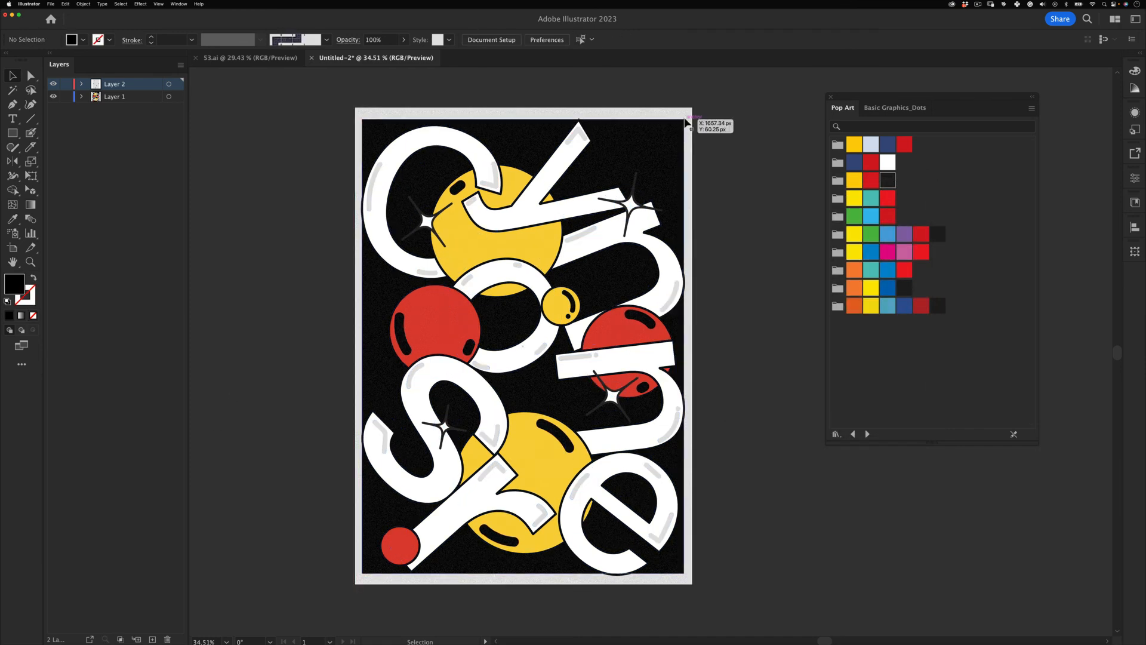
- Enlarge the black background rectangle to cover the whole artboard, then centre it horizontally and vertically
{"action": "left_click", "coordinate": [682, 126]}
{"action": "left_click", "coordinate": [690, 115]}
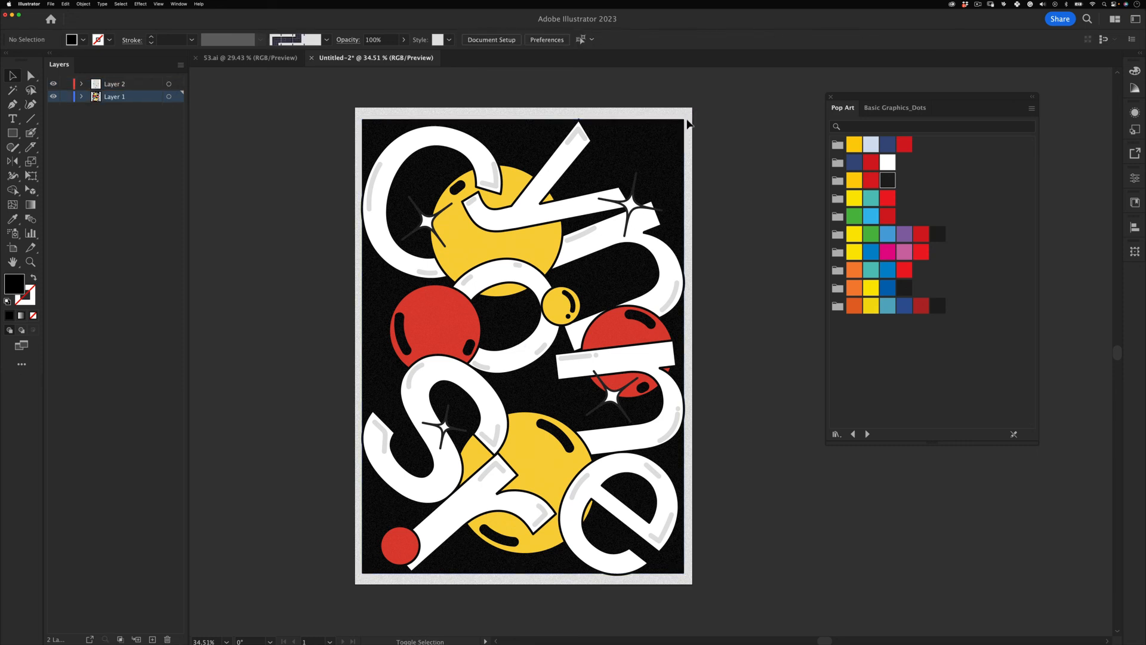
{"action": "left_click", "coordinate": [688, 123]}
{"action": "left_click_drag", "start_coordinate": [684, 119], "coordinate": [696, 108]}
{"action": "left_click", "coordinate": [533, 40]}
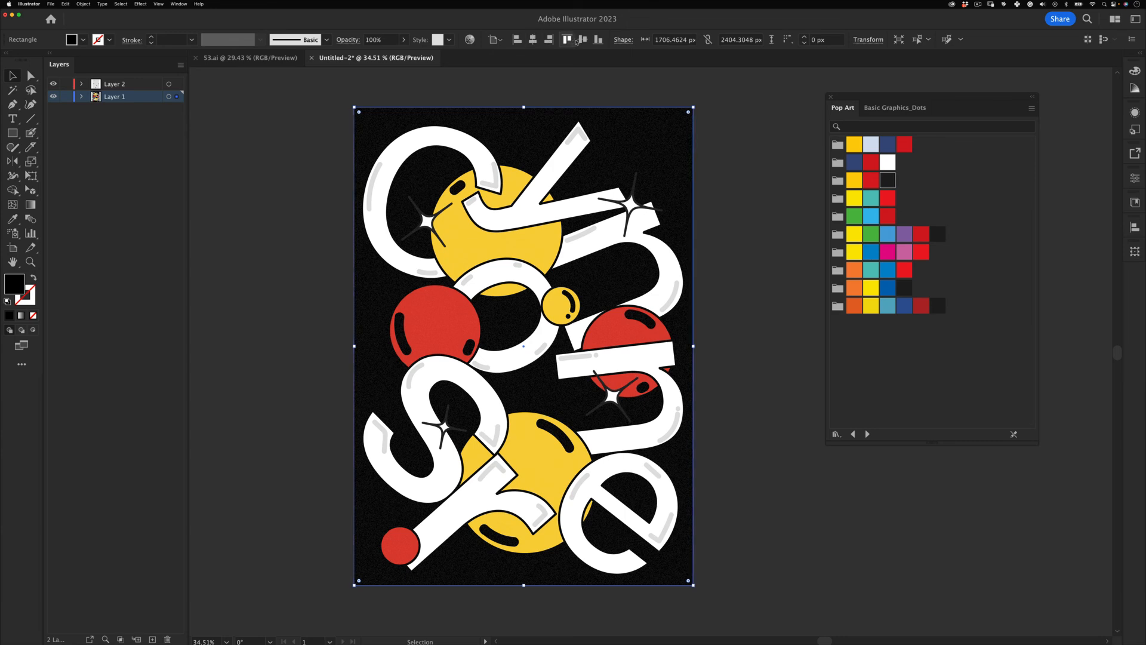
{"action": "left_click", "coordinate": [583, 40]}
{"action": "left_click", "coordinate": [314, 277]}
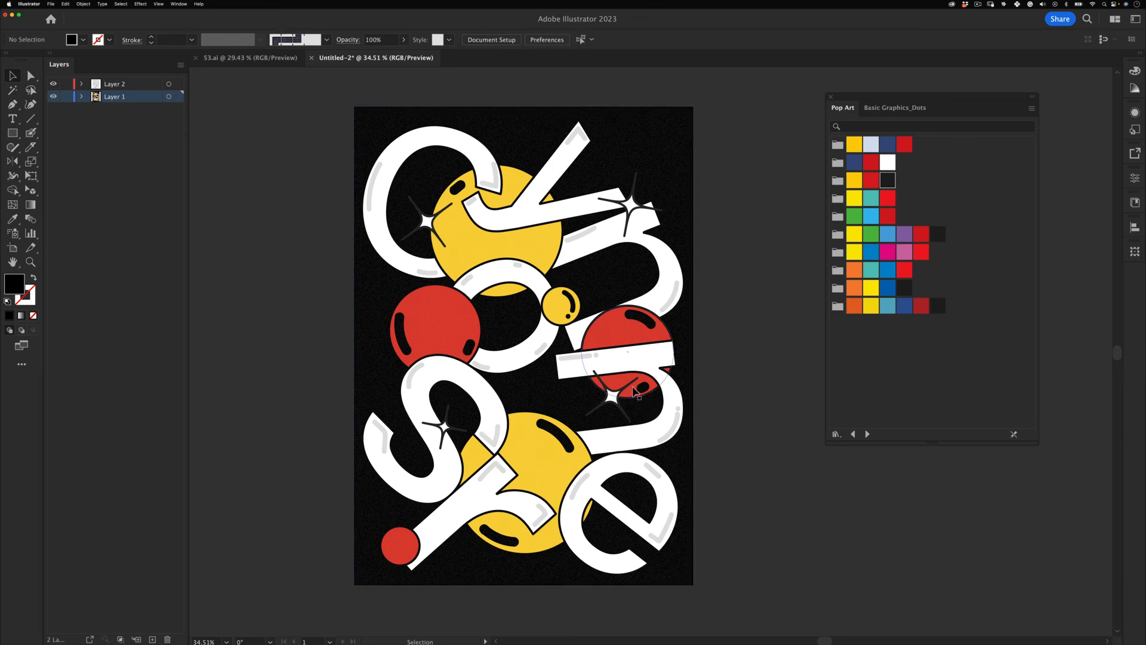
- Examine the finished poster enlarged in full-screen view
{"action": "key", "text": "f"}
{"action": "key", "text": "f"}
{"action": "key", "text": "space"}
{"action": "left_click_drag", "start_coordinate": [555, 310], "coordinate": [584, 323]}
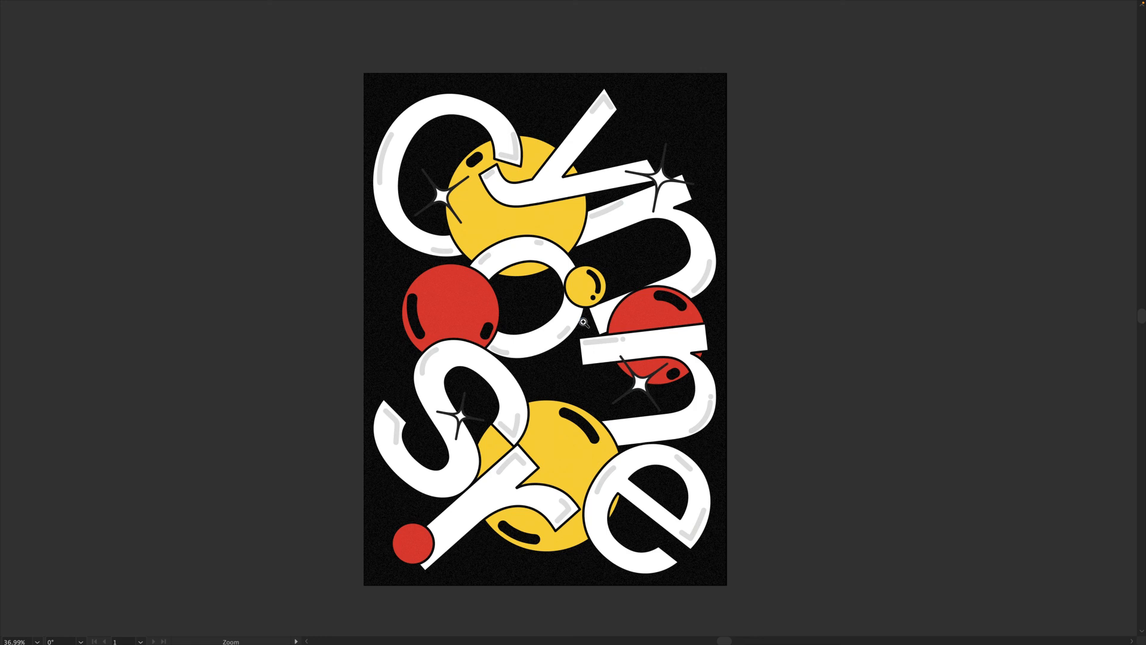